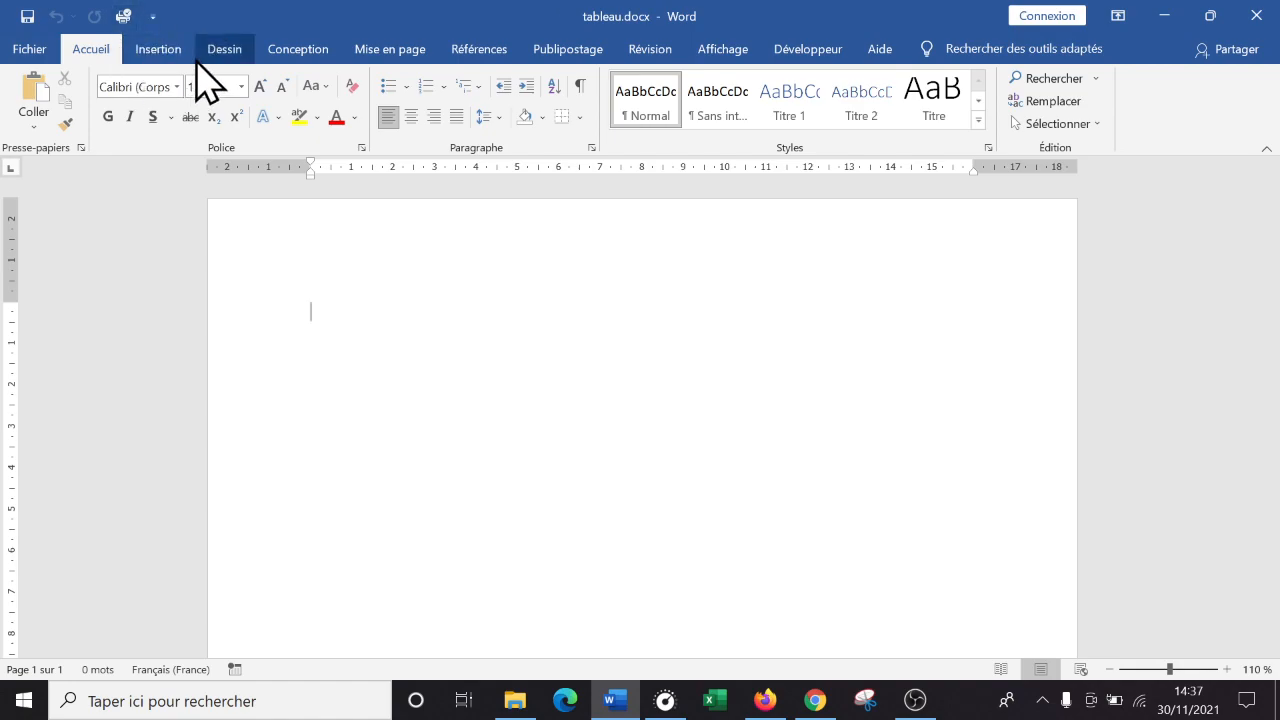
Step: Insert a table with three columns and two rows at the start of the document
click(157, 49)
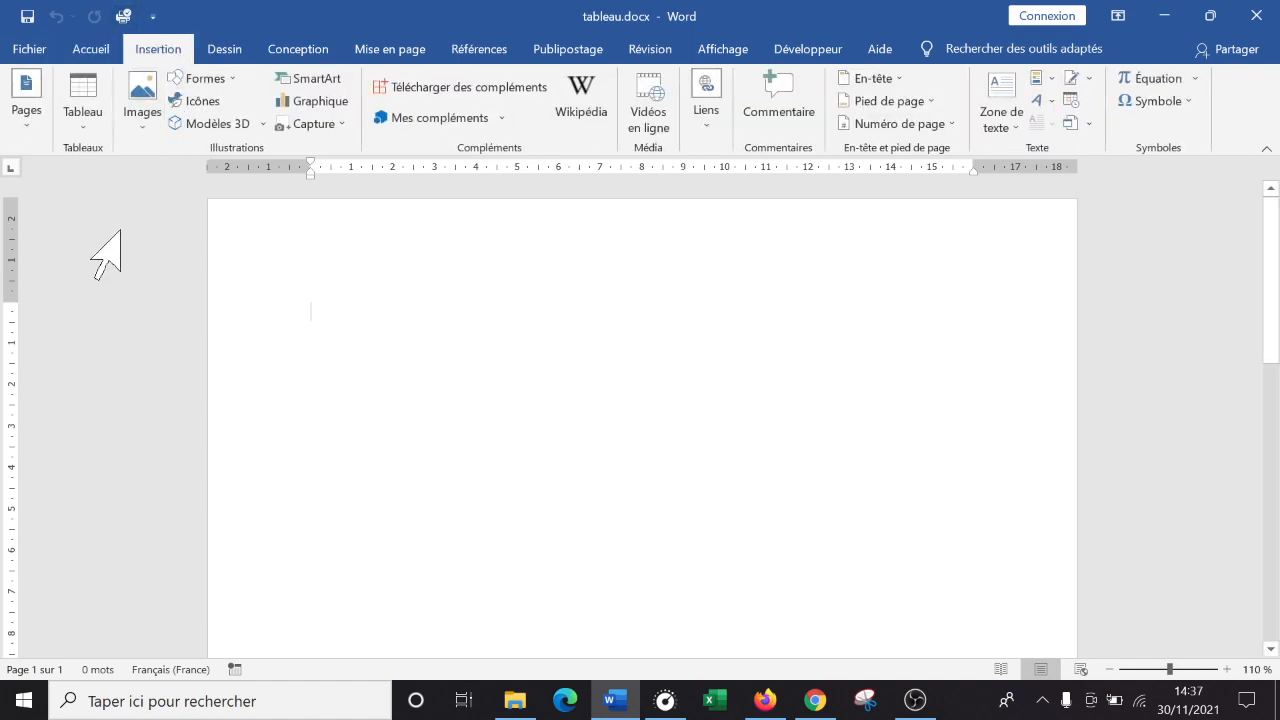
click(95, 126)
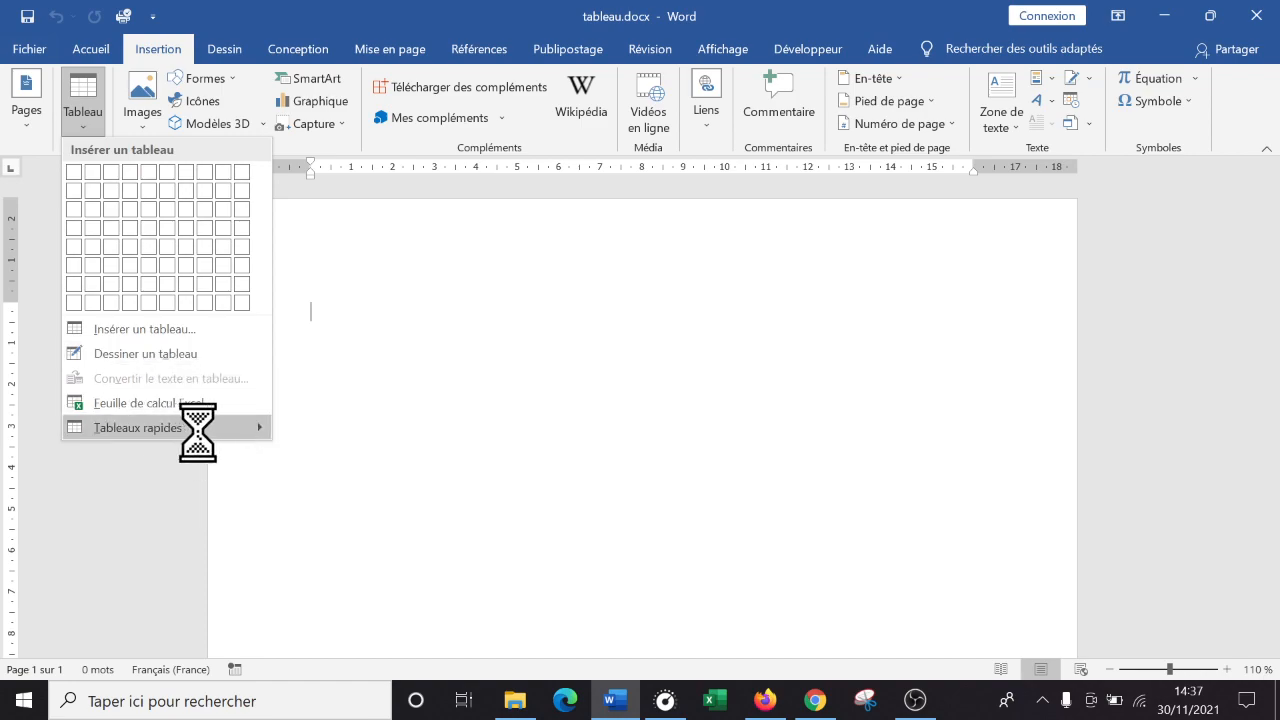
mouse_move(200, 428)
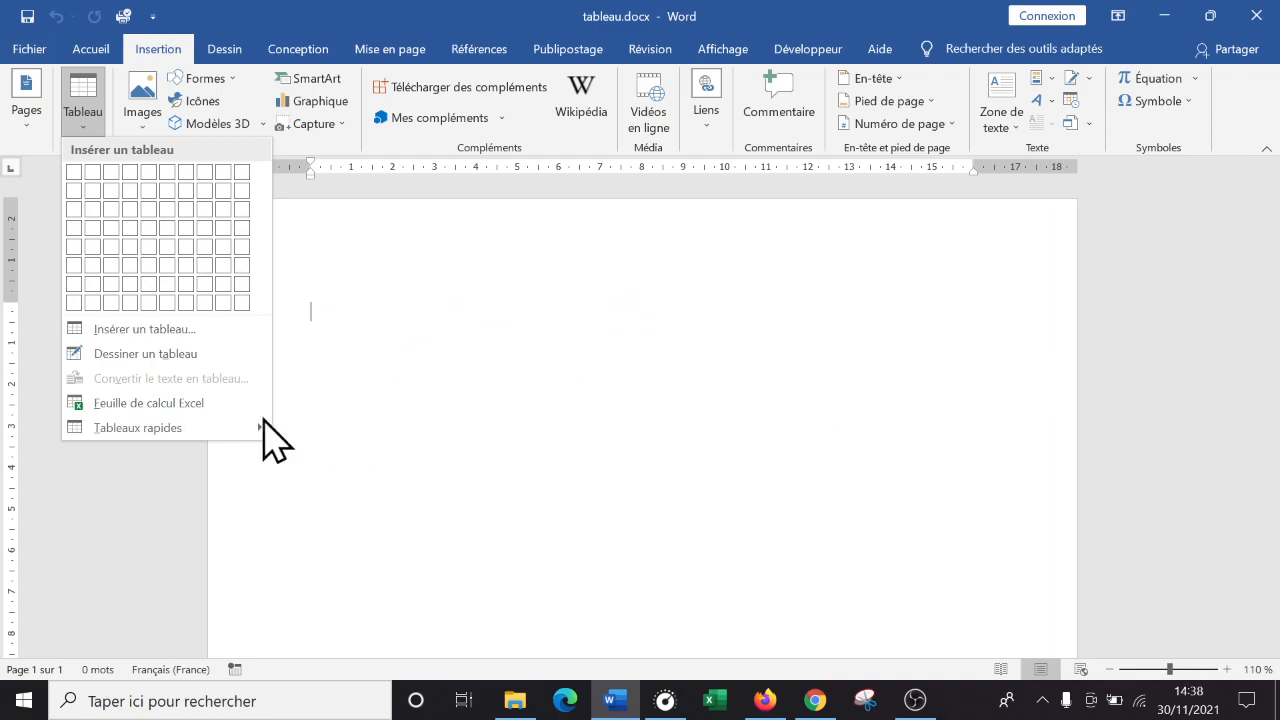
mouse_move(241, 422)
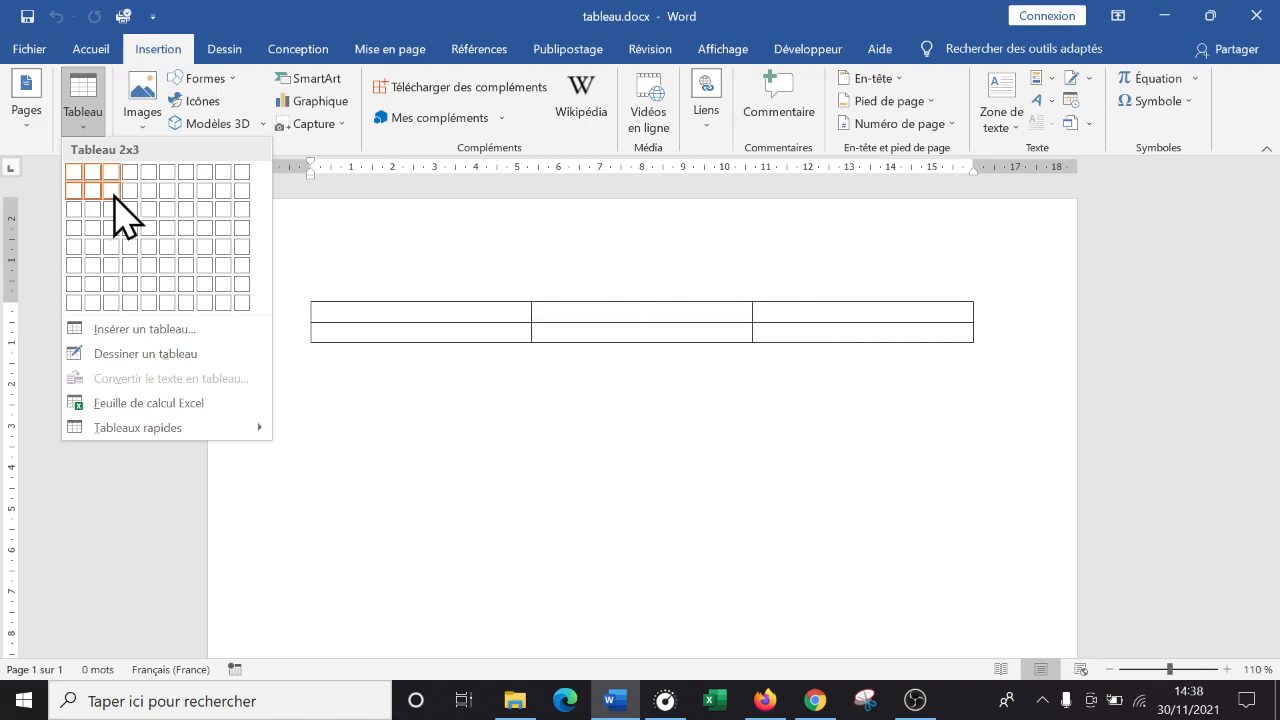
click(114, 195)
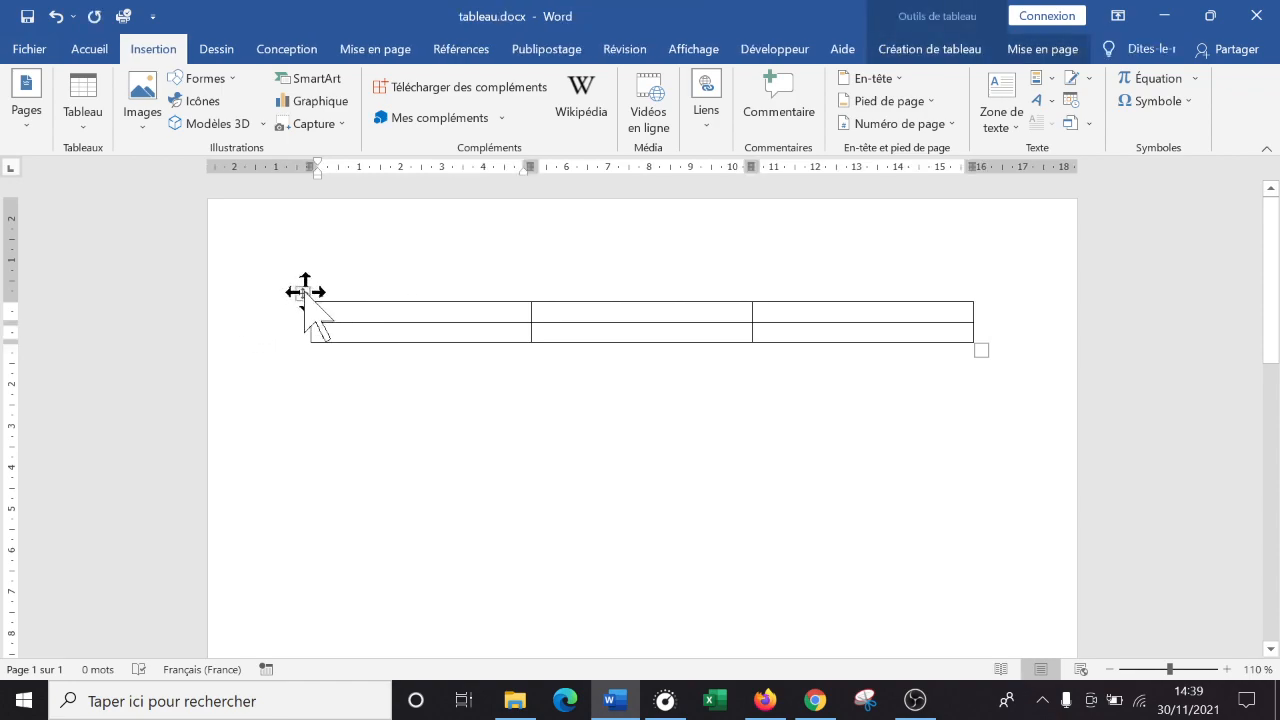
Step: Move the table down the page and back up near the top margin, and select the whole table
drag(305, 293, 286, 371)
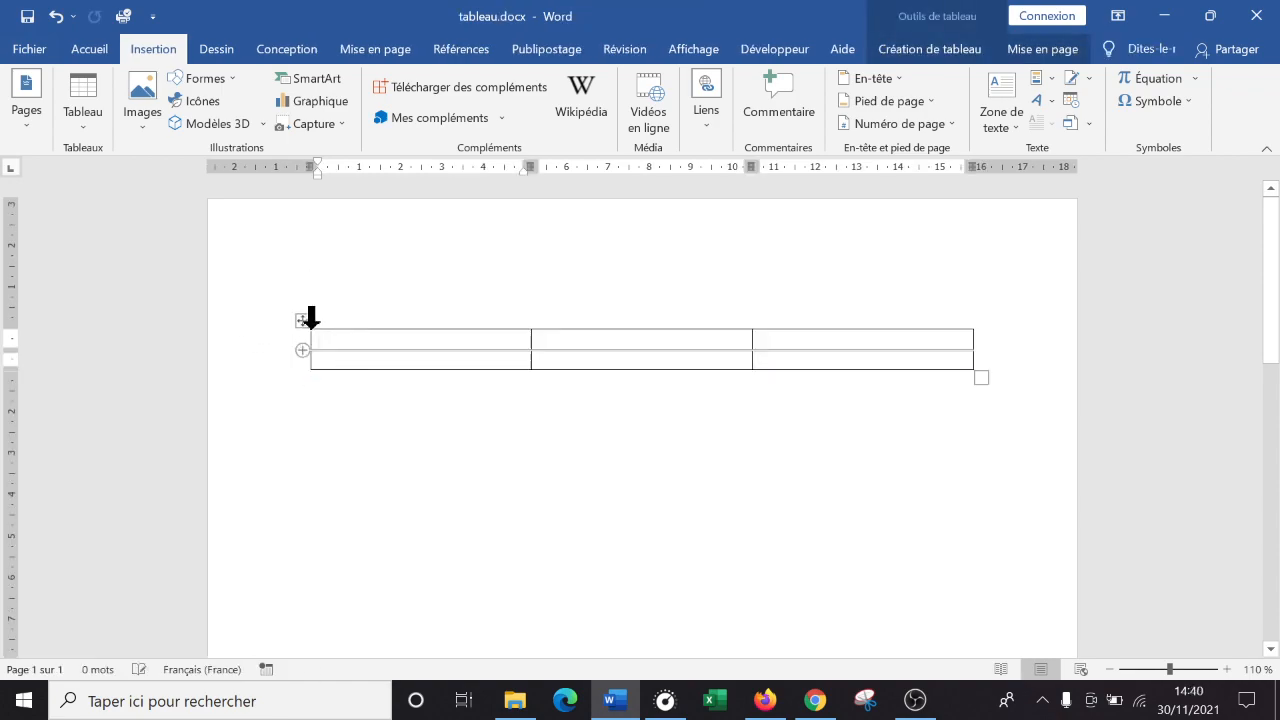
drag(300, 317, 303, 394)
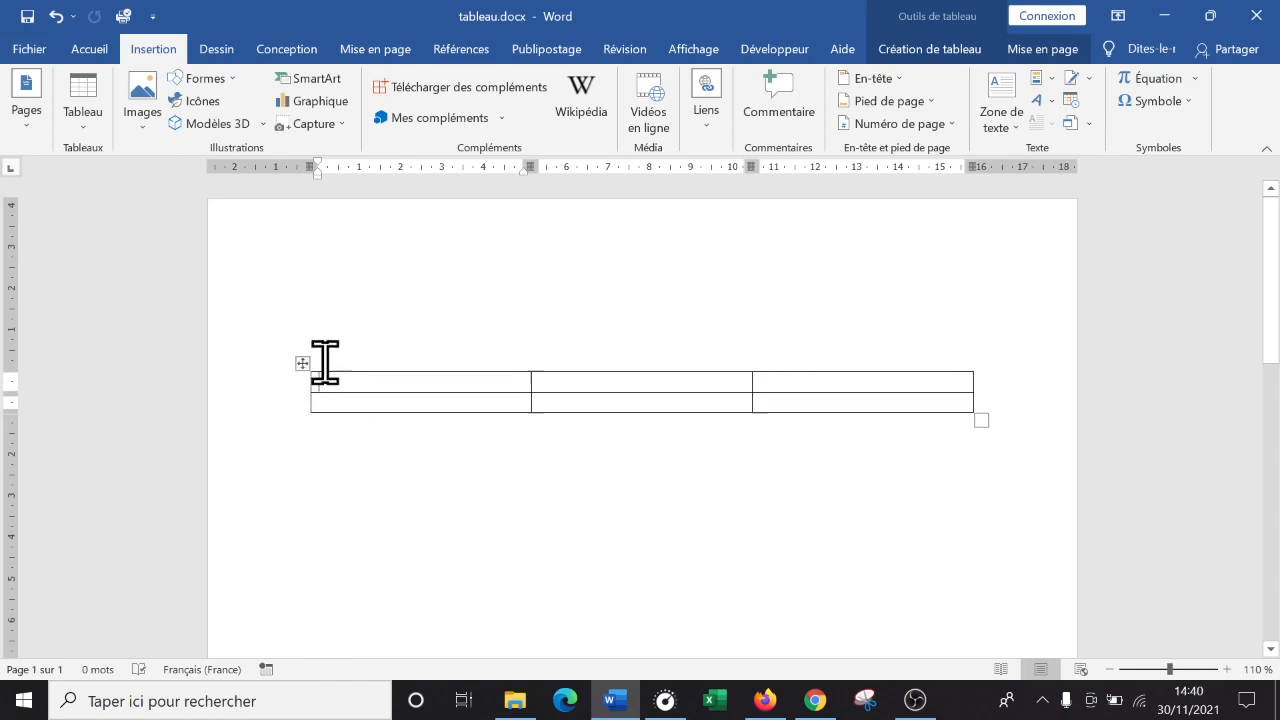
drag(300, 358, 303, 297)
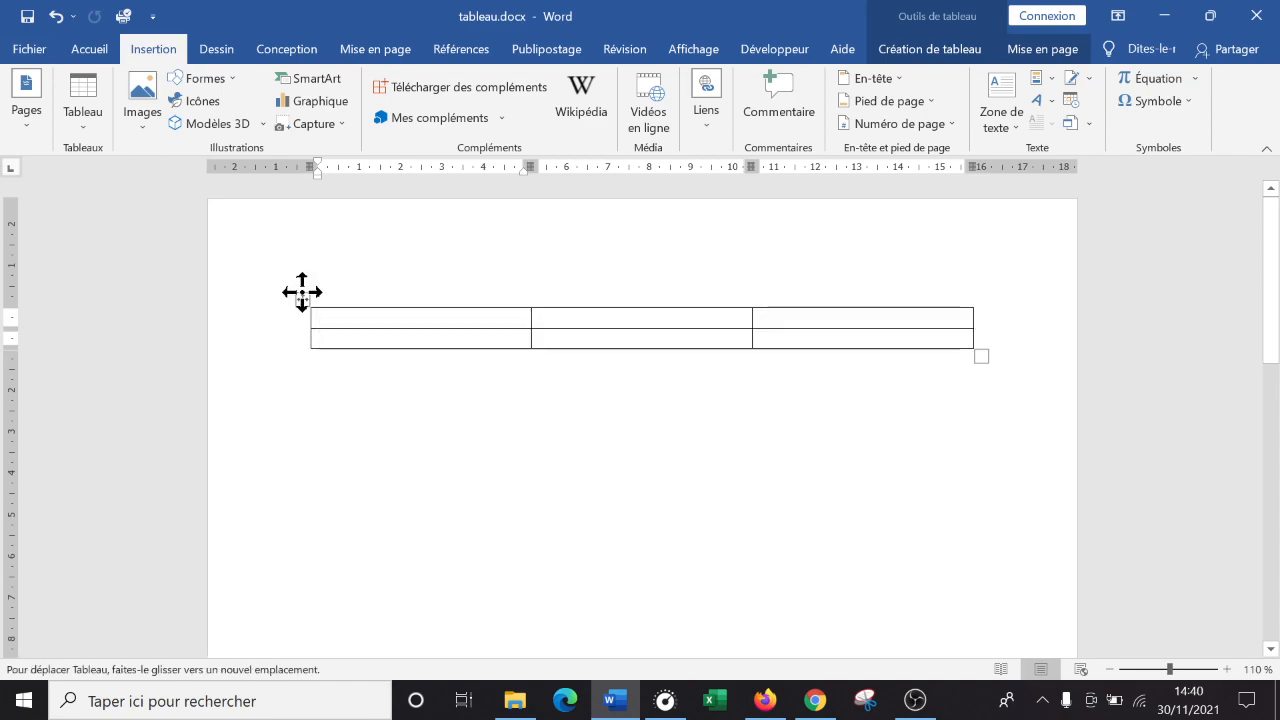
click(302, 298)
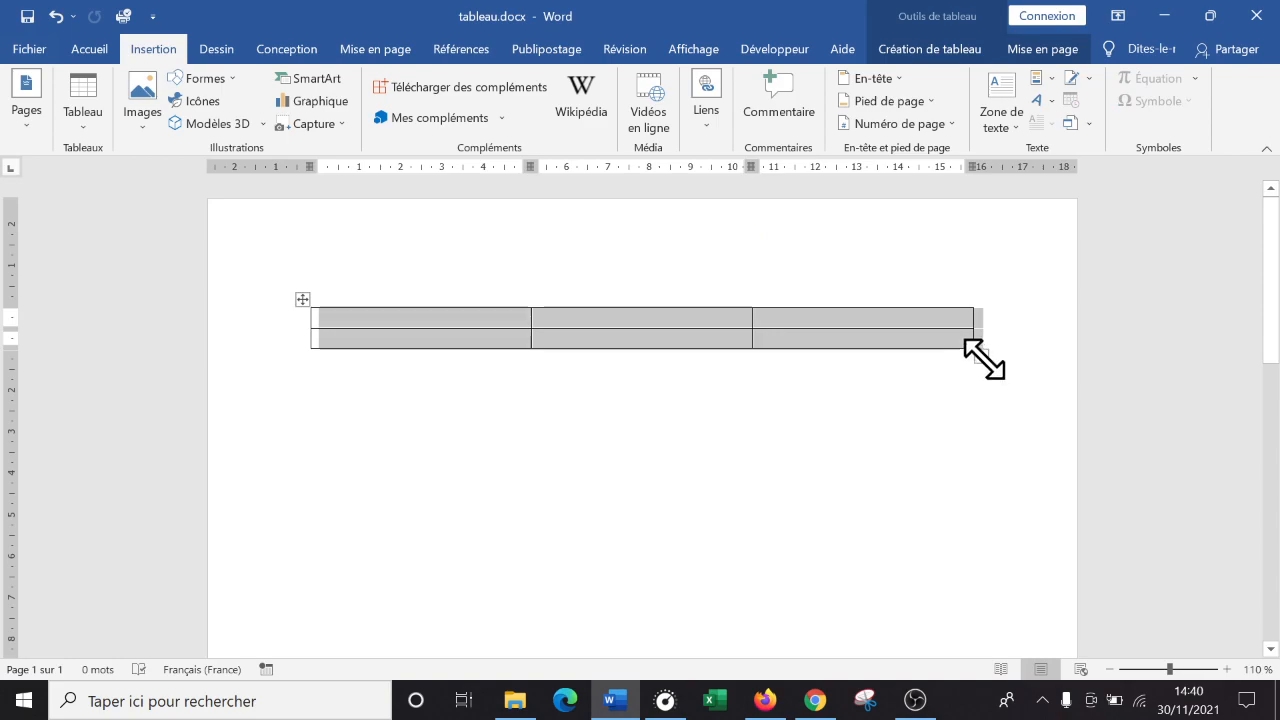
Step: Resize the whole table from its corner to about 13 cm wide and 2.7 cm high
drag(964, 339, 855, 423)
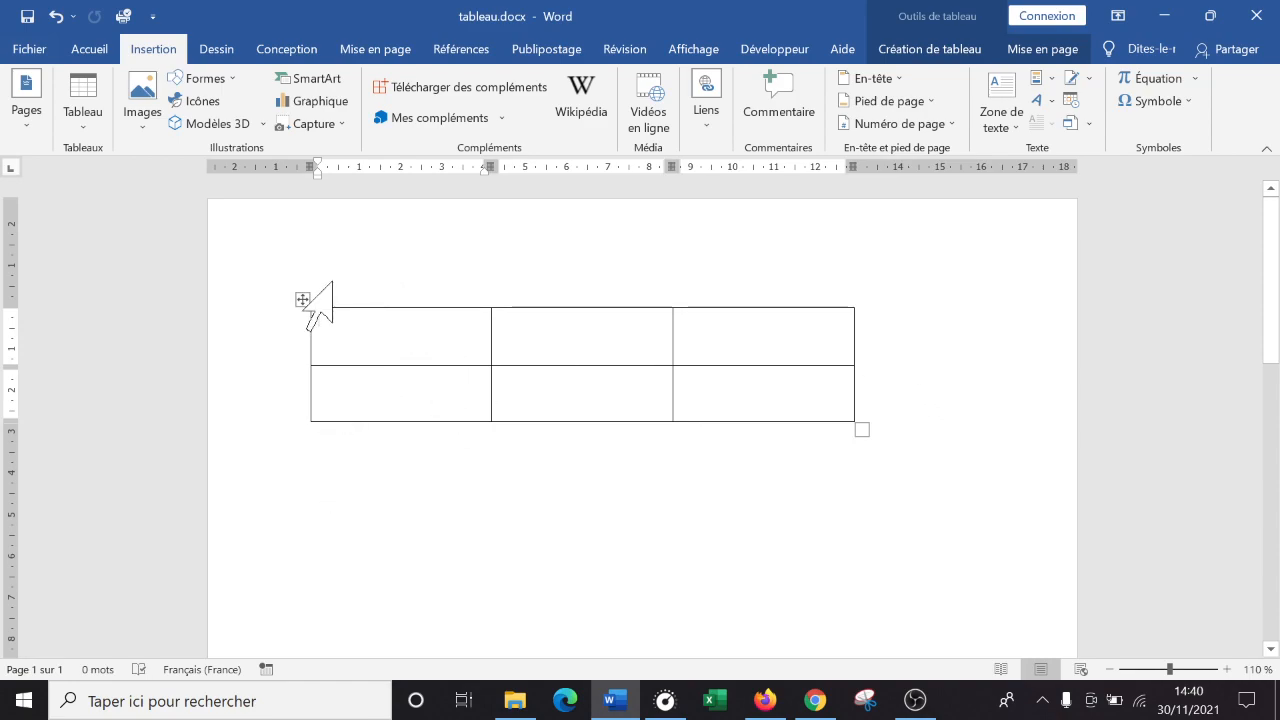
click(401, 372)
click(520, 331)
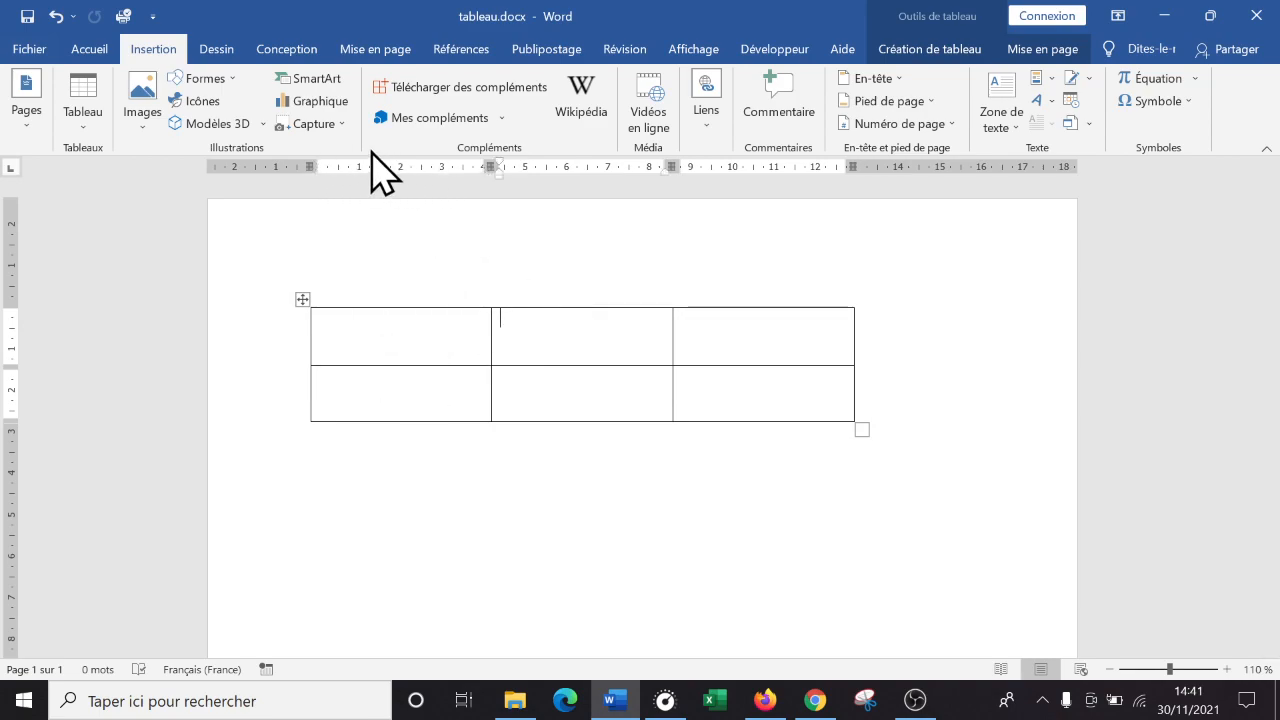
Step: Hide the ruler and show it again
click(693, 49)
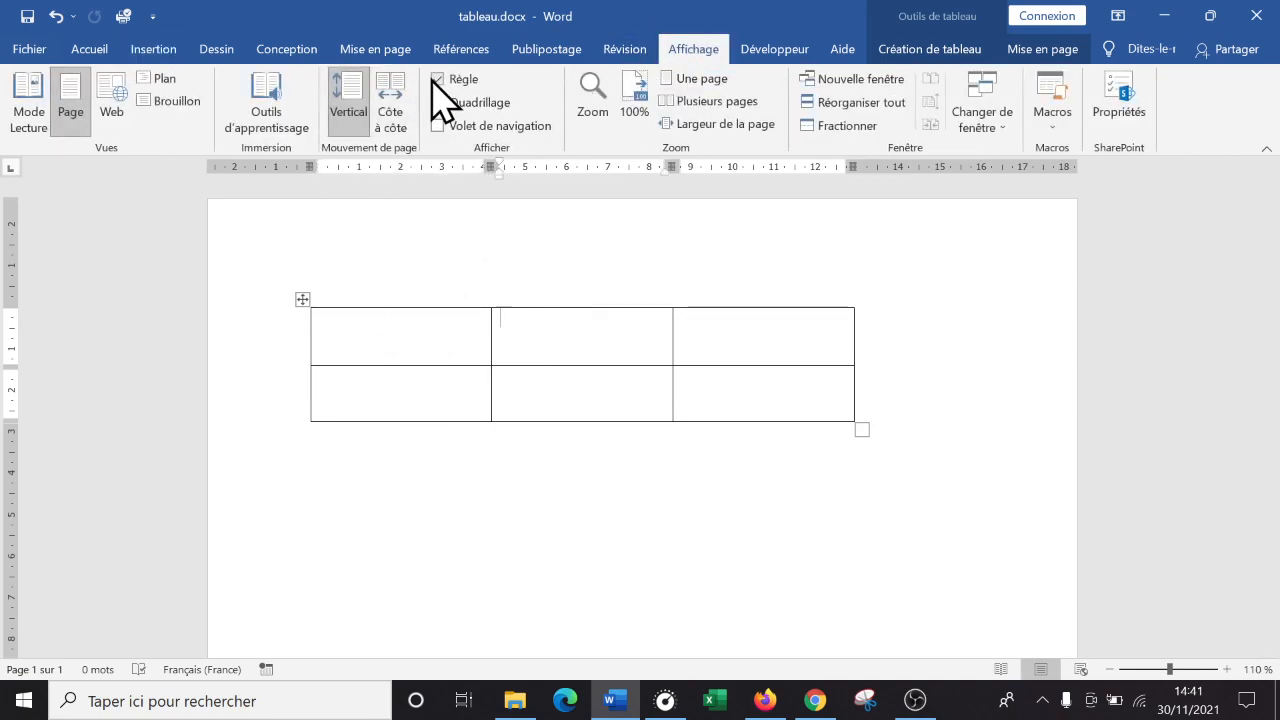
click(437, 79)
click(437, 79)
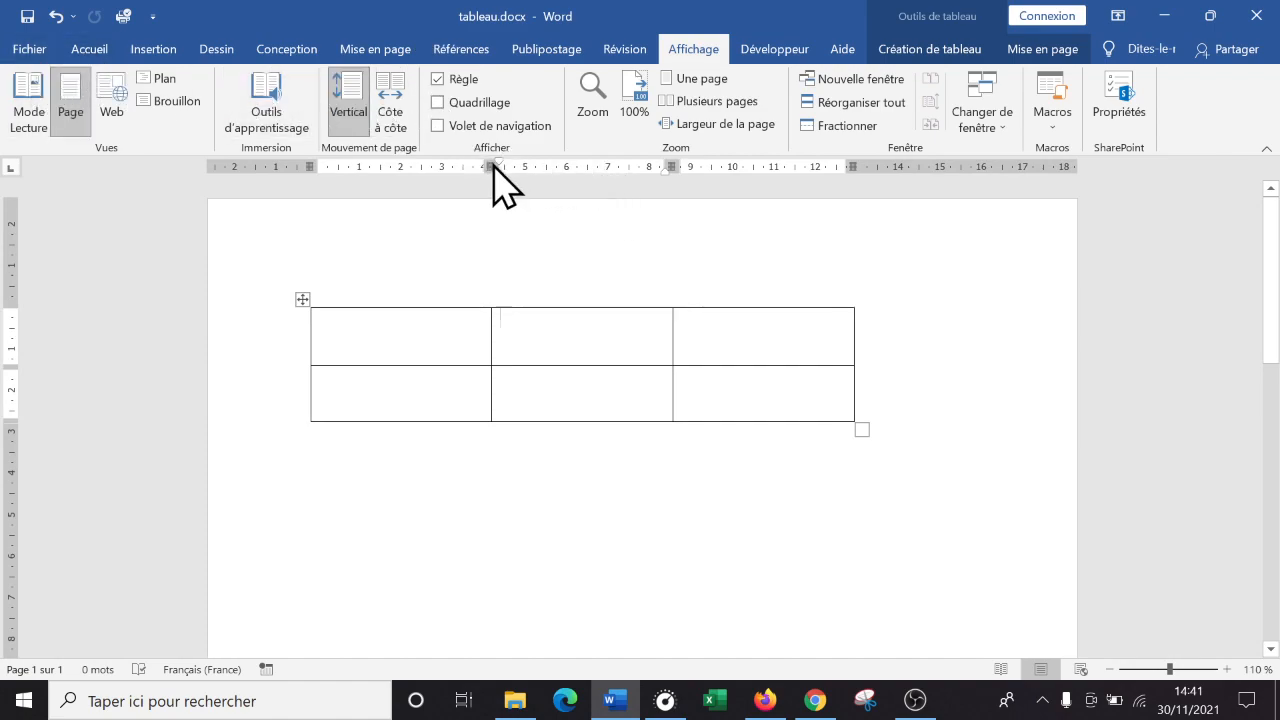
Step: Widen the first column to about 5 cm using the ruler, and try adjusting the second column border and the lower row border
mouse_move(487, 166)
mouse_down()
mouse_move(534, 166)
mouse_move(477, 166)
mouse_move(517, 166)
mouse_up()
drag(694, 166, 673, 166)
mouse_move(6, 420)
mouse_down()
mouse_move(11, 463)
mouse_move(17, 421)
mouse_up()
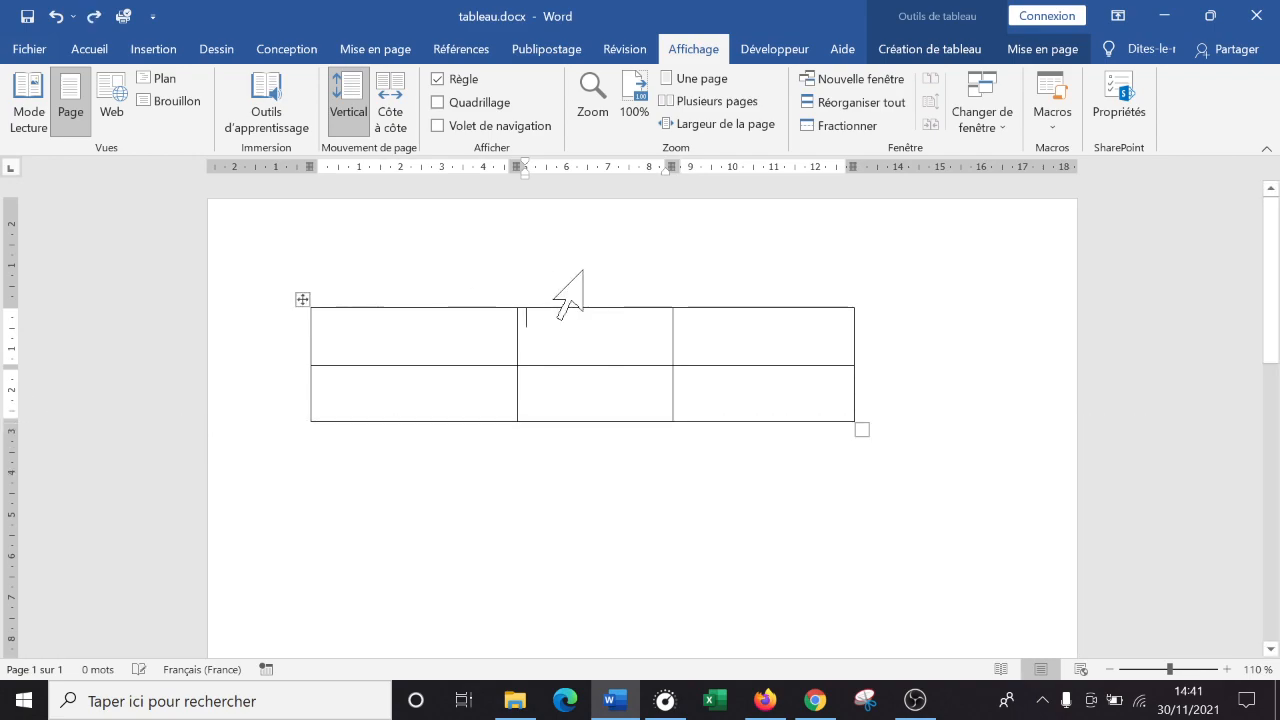
click(628, 320)
click(752, 316)
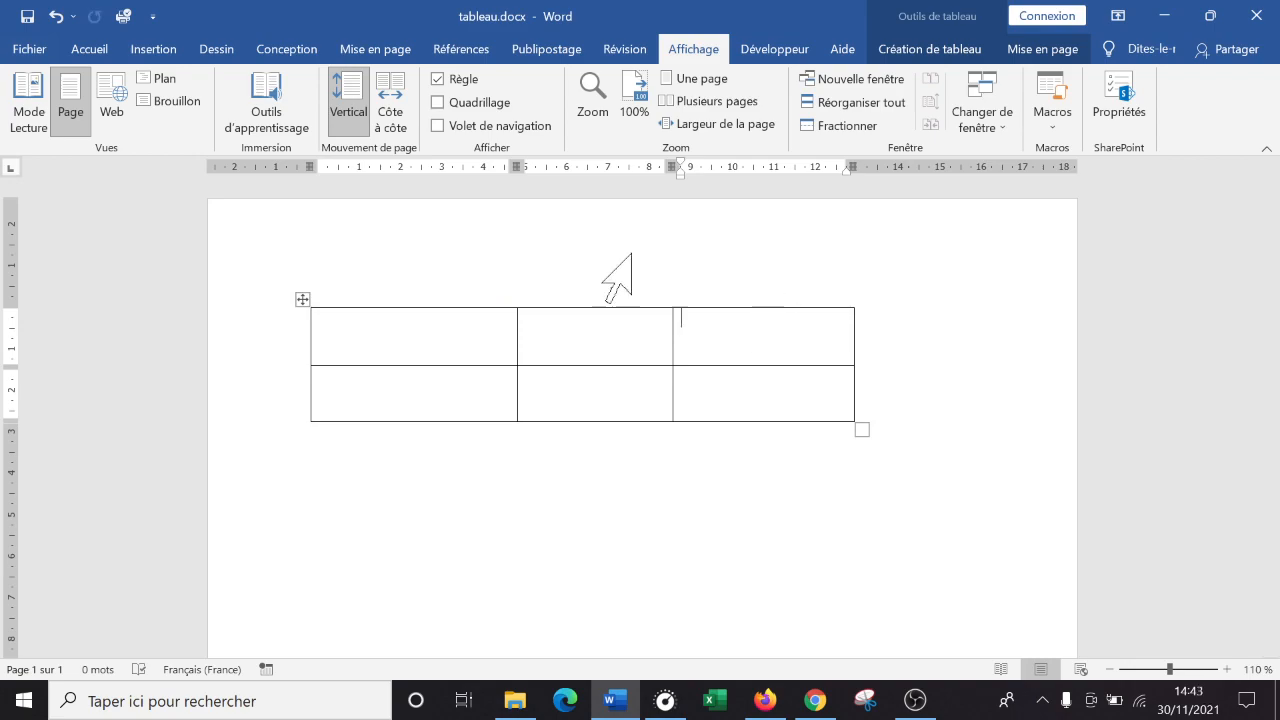
Step: Select the whole table and centre it horizontally on the page
click(302, 299)
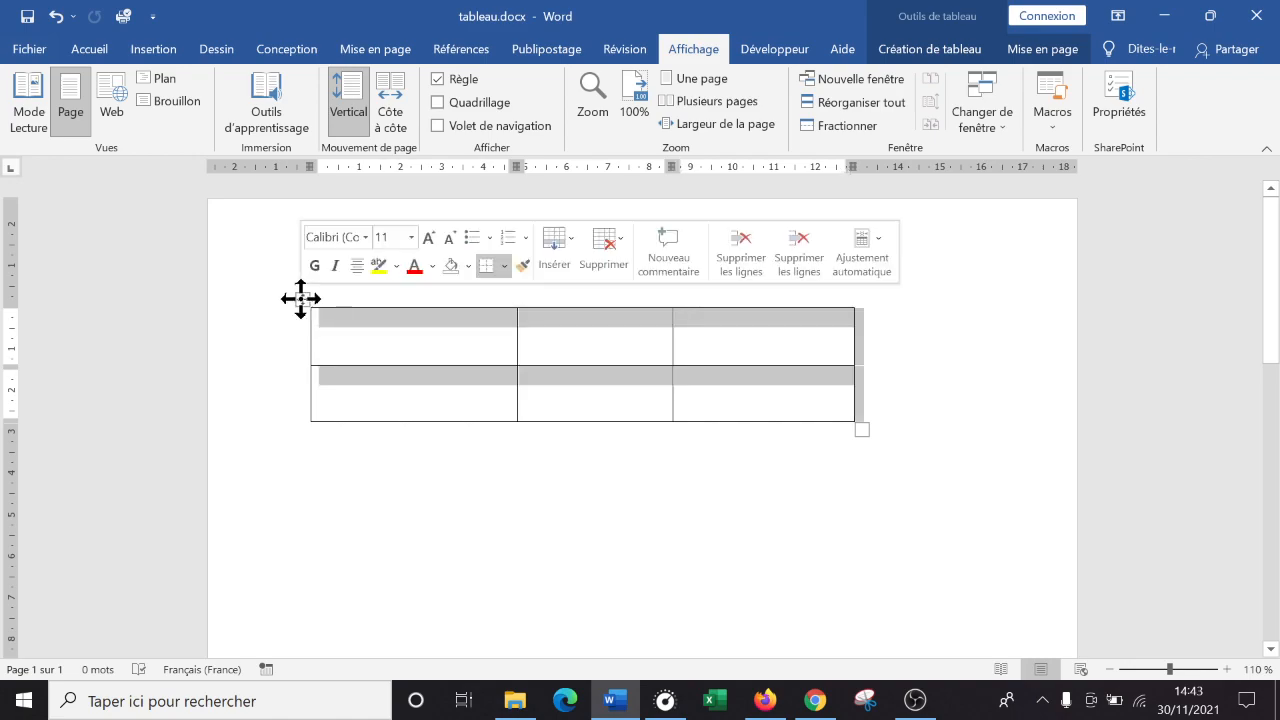
click(90, 50)
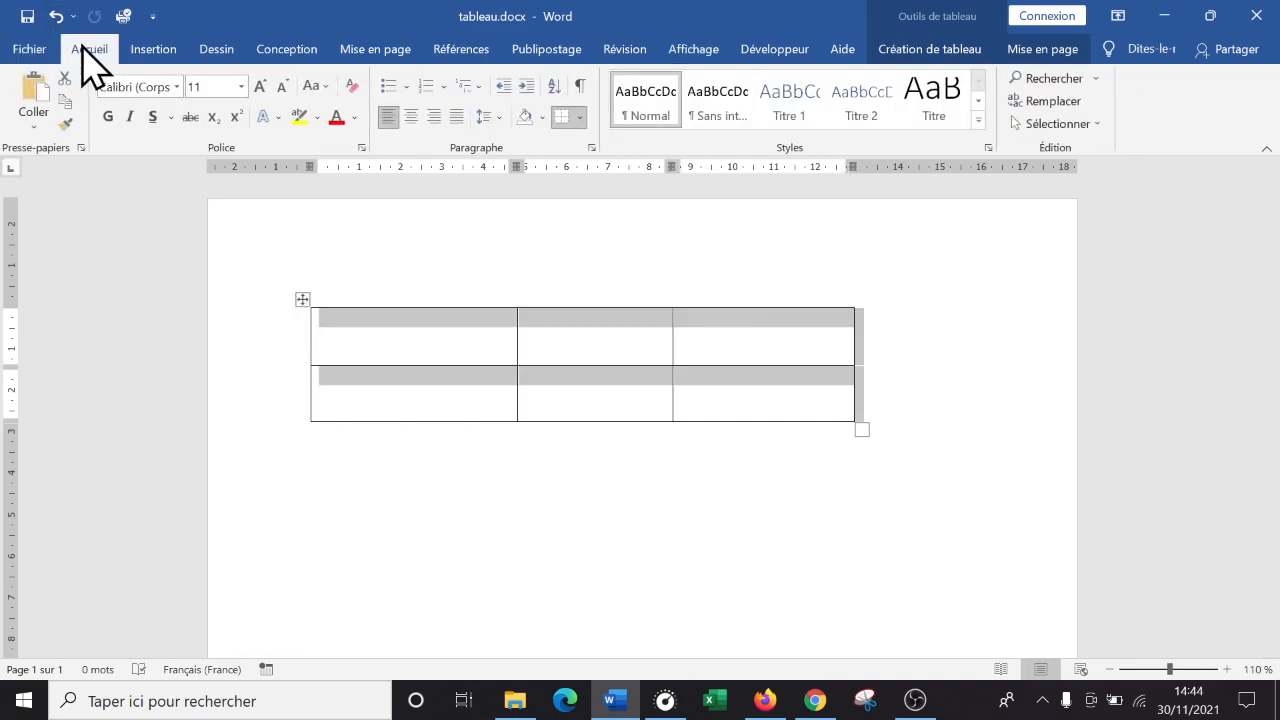
click(411, 118)
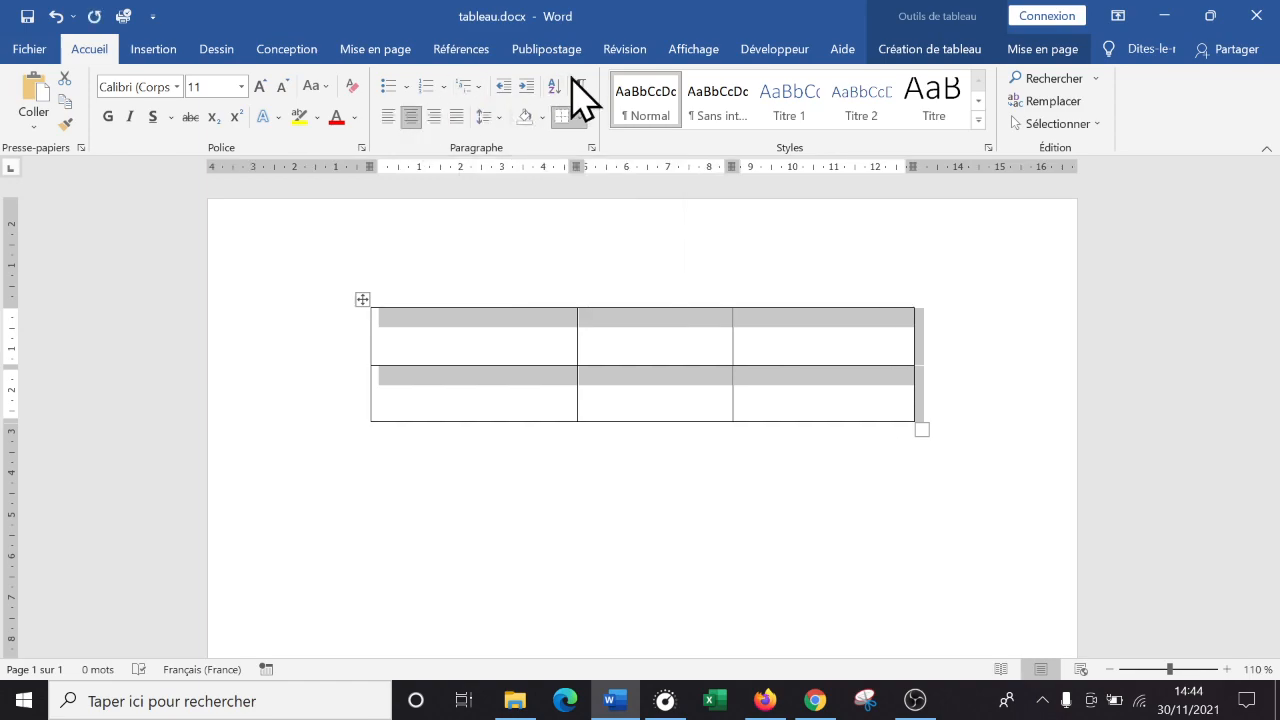
click(483, 333)
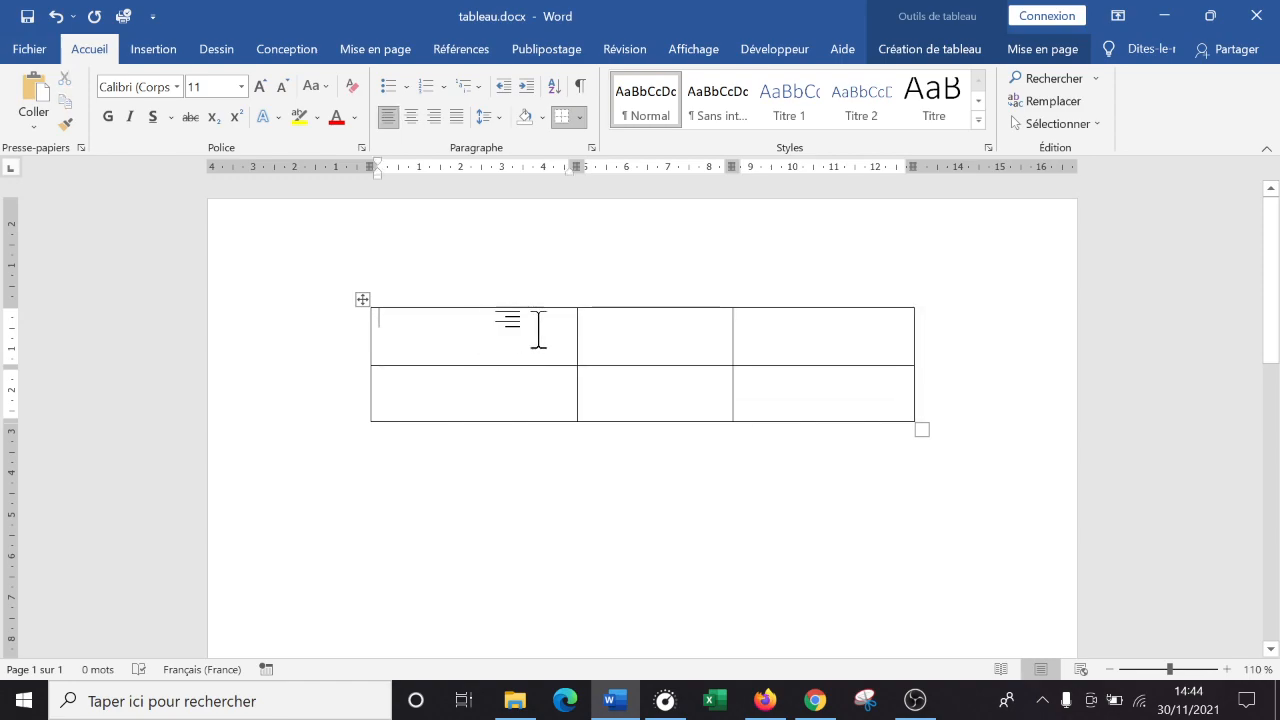
click(622, 342)
click(817, 337)
Step: Set the height of the table's first row to 1.5 cm
click(1041, 56)
click(953, 55)
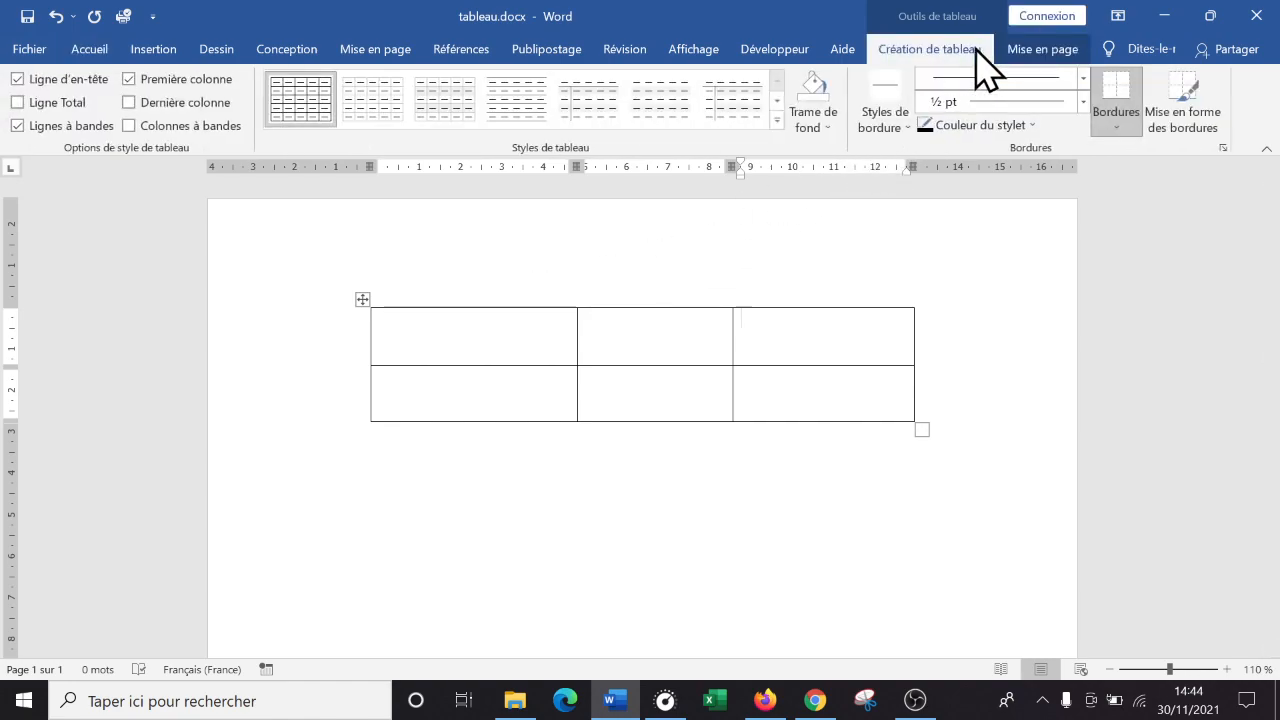
click(1045, 50)
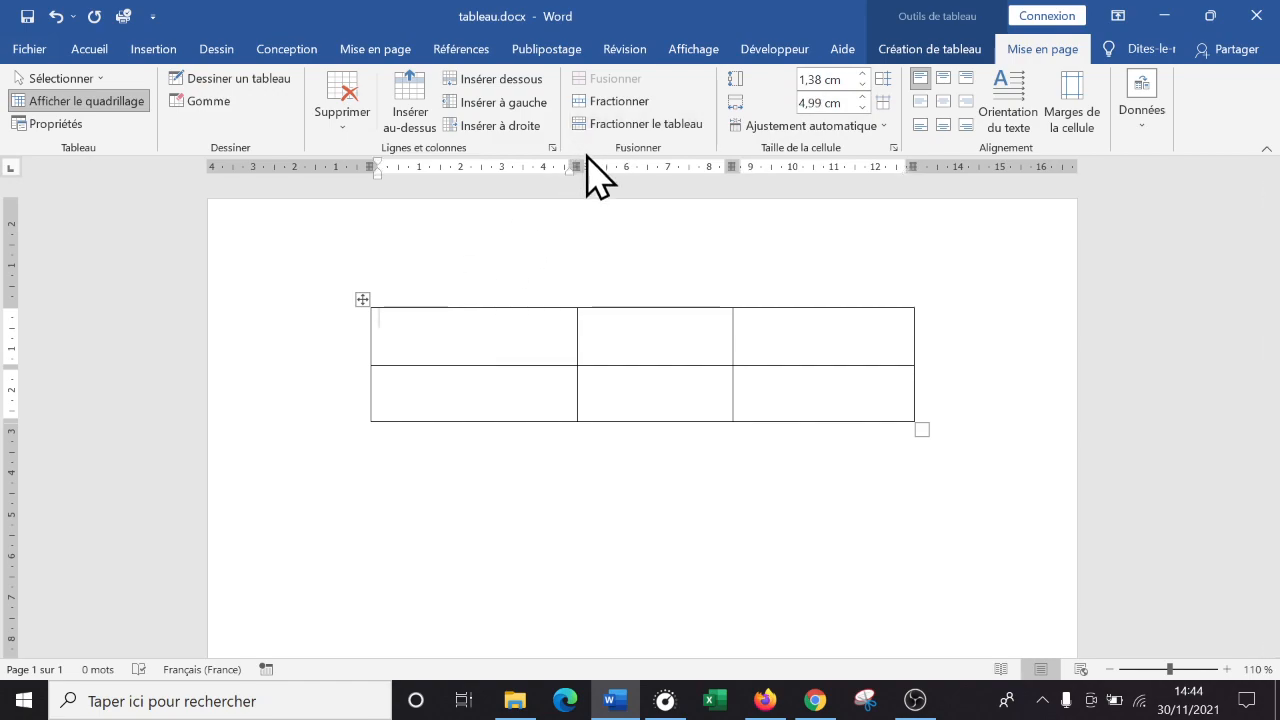
click(618, 359)
click(507, 389)
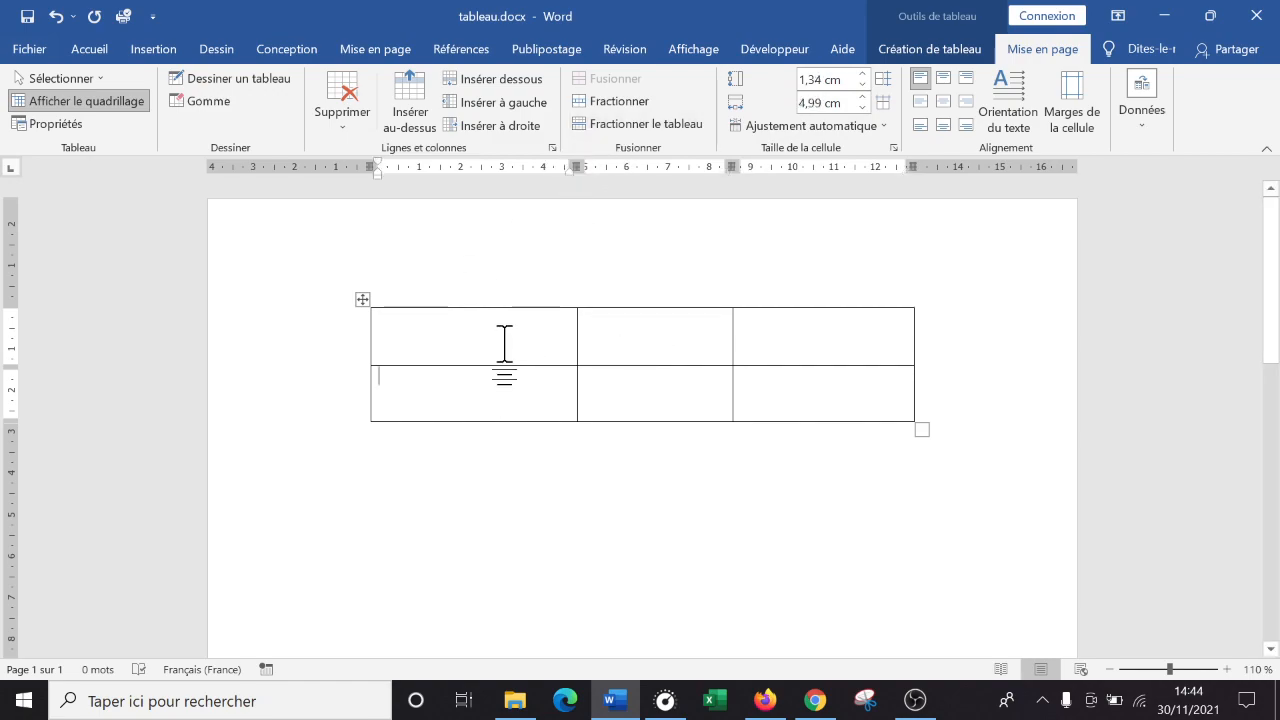
click(862, 86)
click(862, 86)
click(862, 86)
click(862, 86)
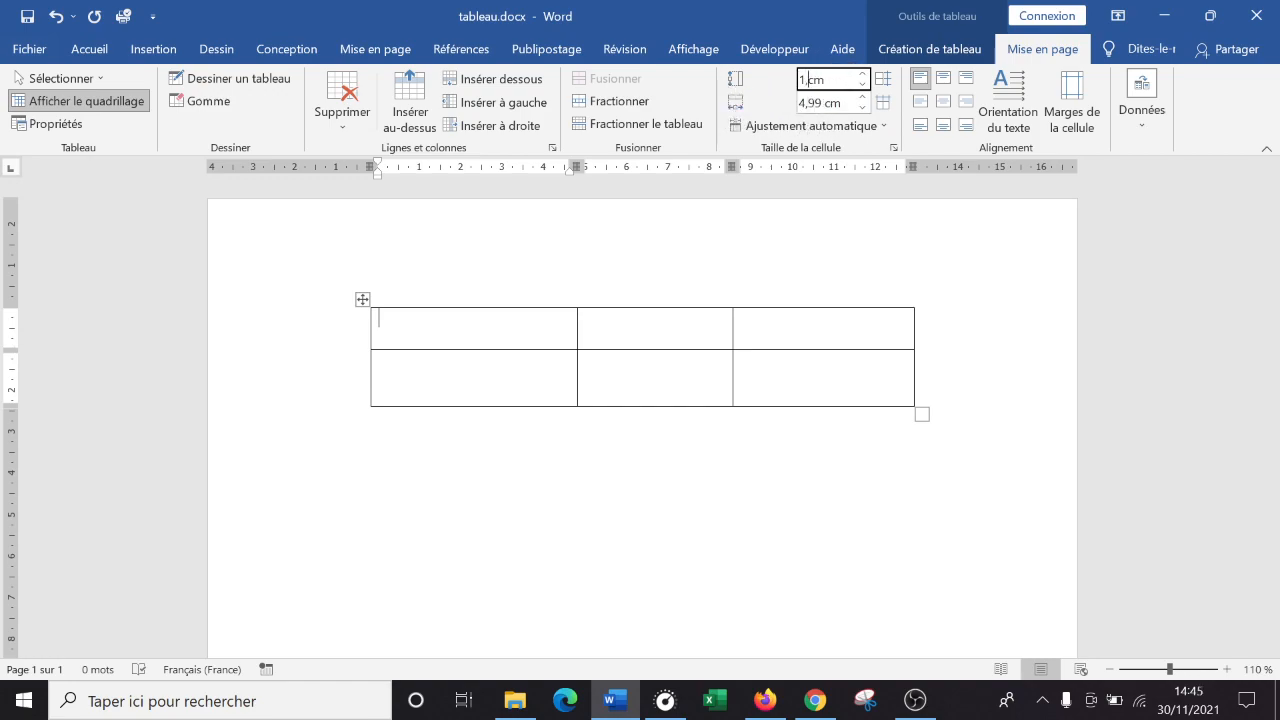
key(Return)
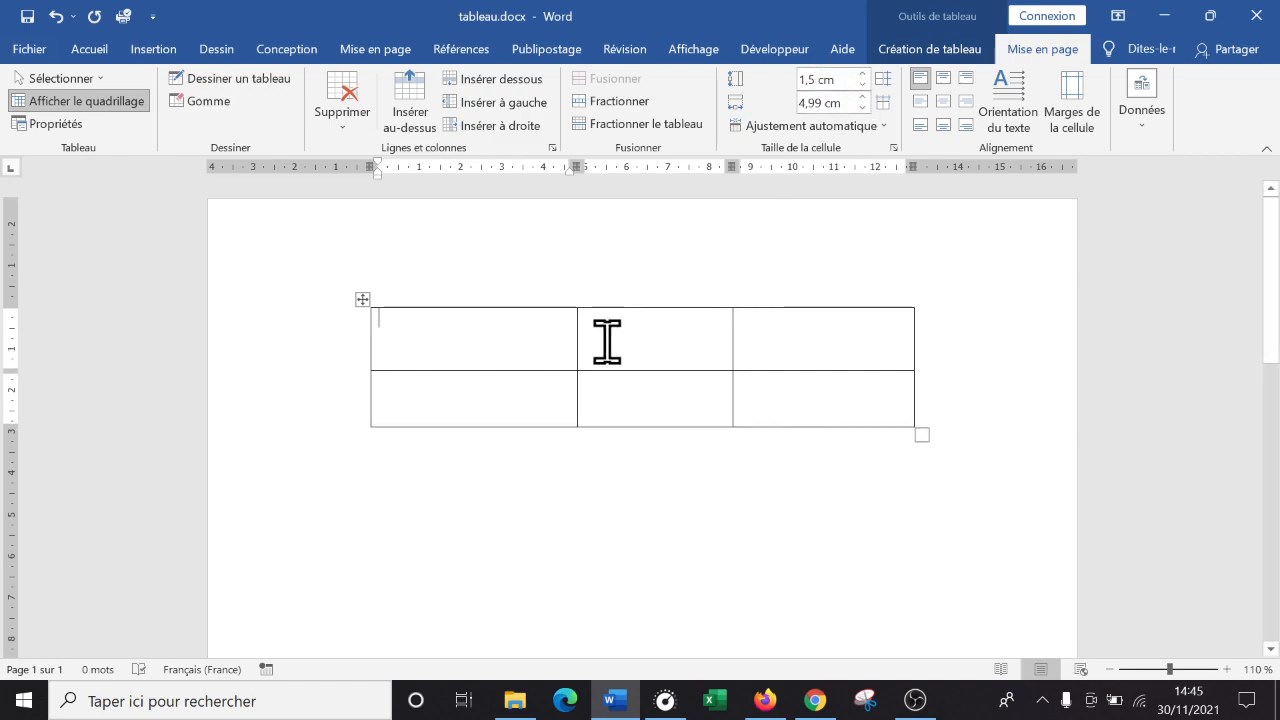
Step: Set the width of the table's first column to 4 cm
click(640, 334)
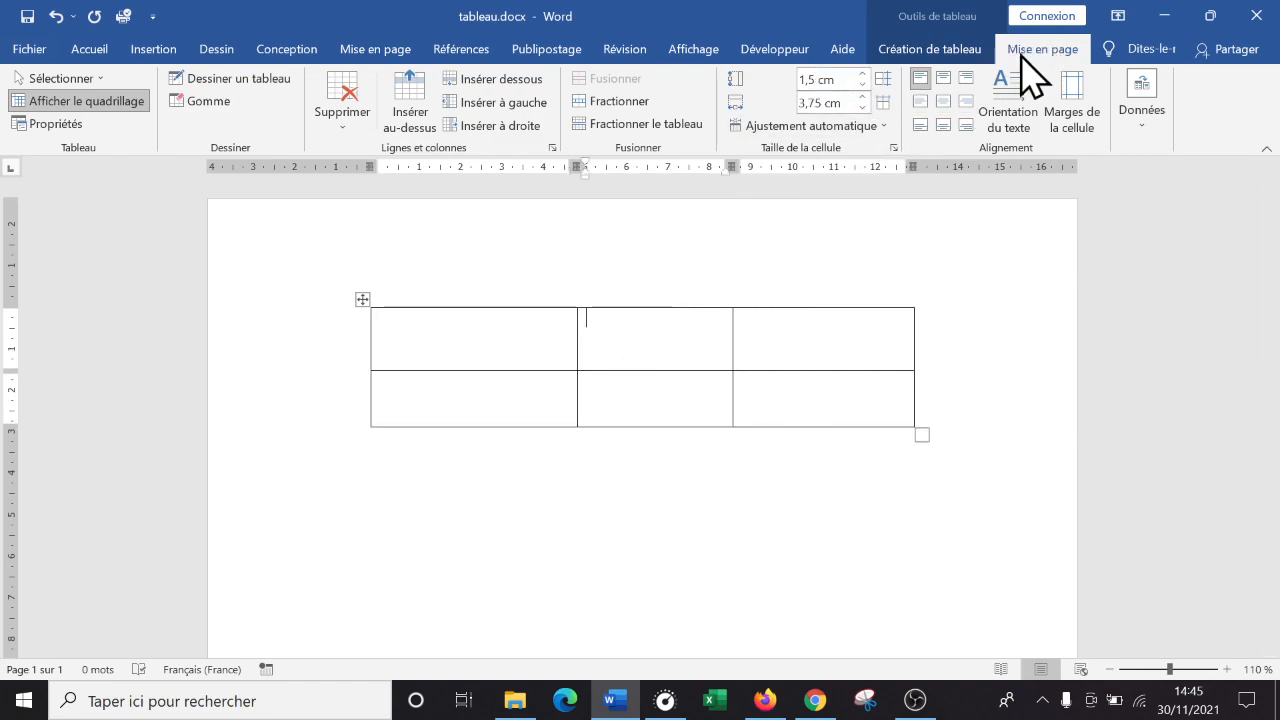
click(486, 333)
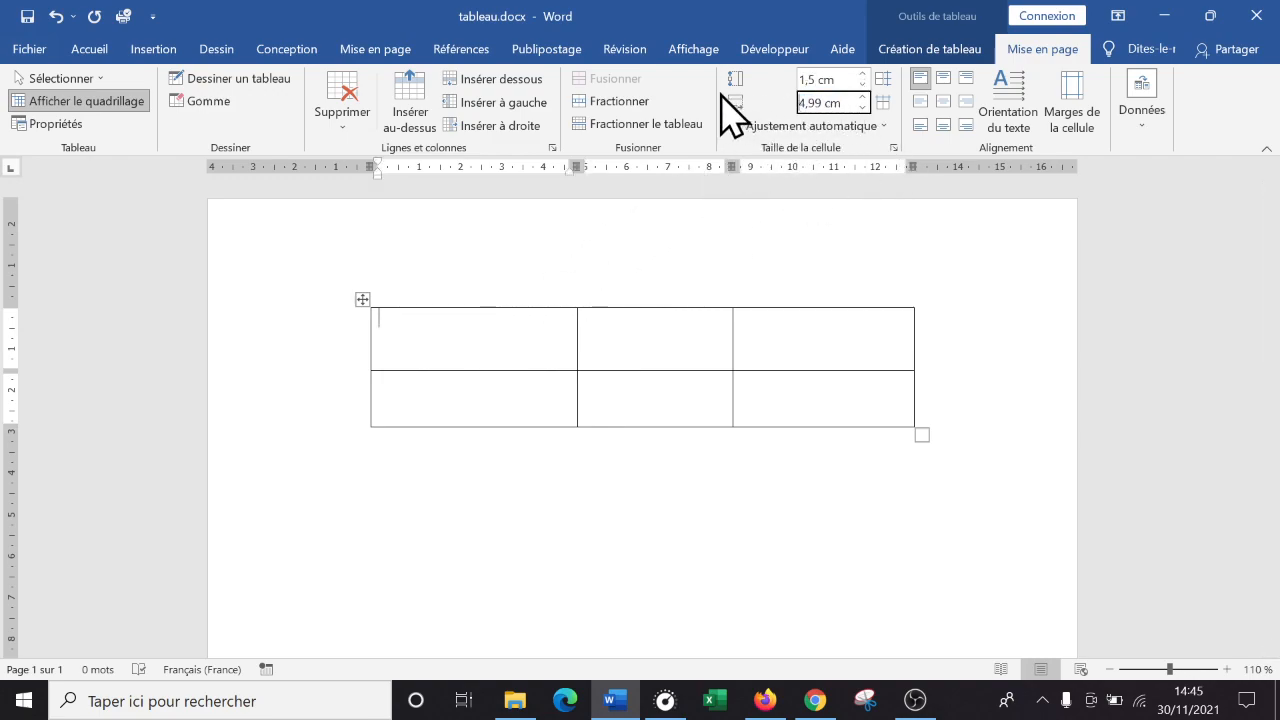
click(835, 102)
text(4)
key(Return)
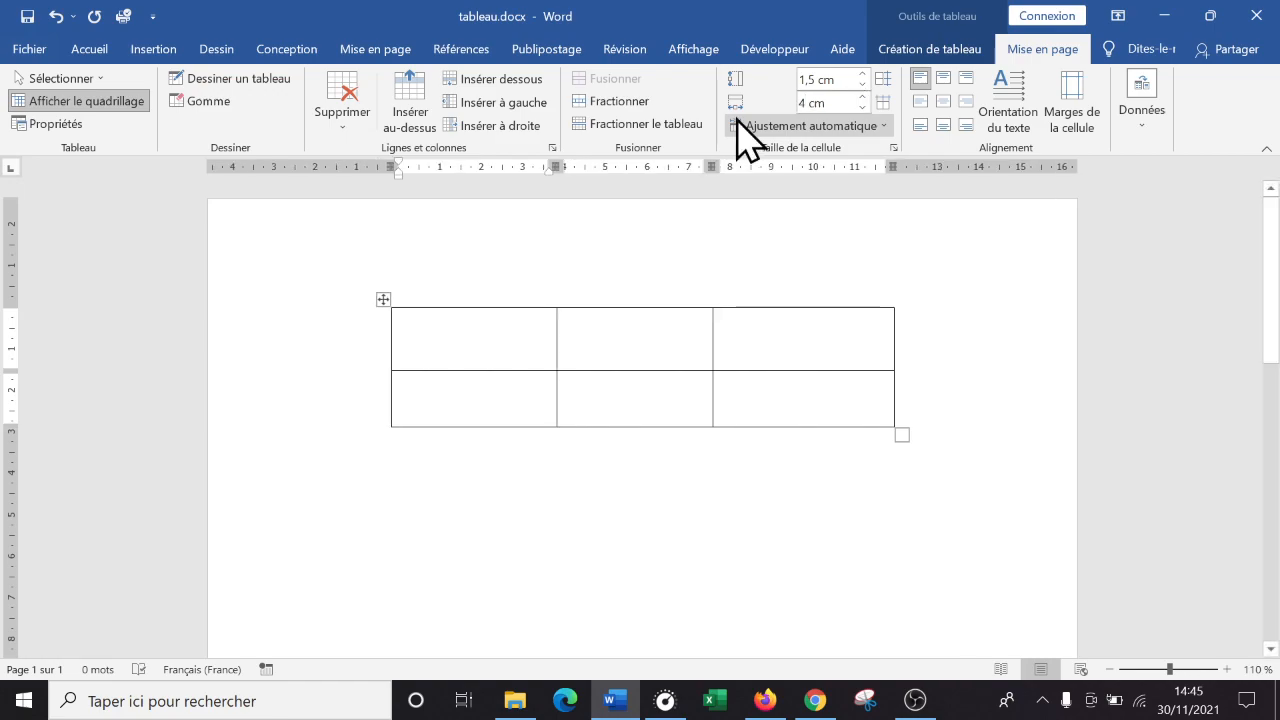
Step: Select the entire table and set the height of all its rows to 1 cm
click(380, 296)
click(1042, 50)
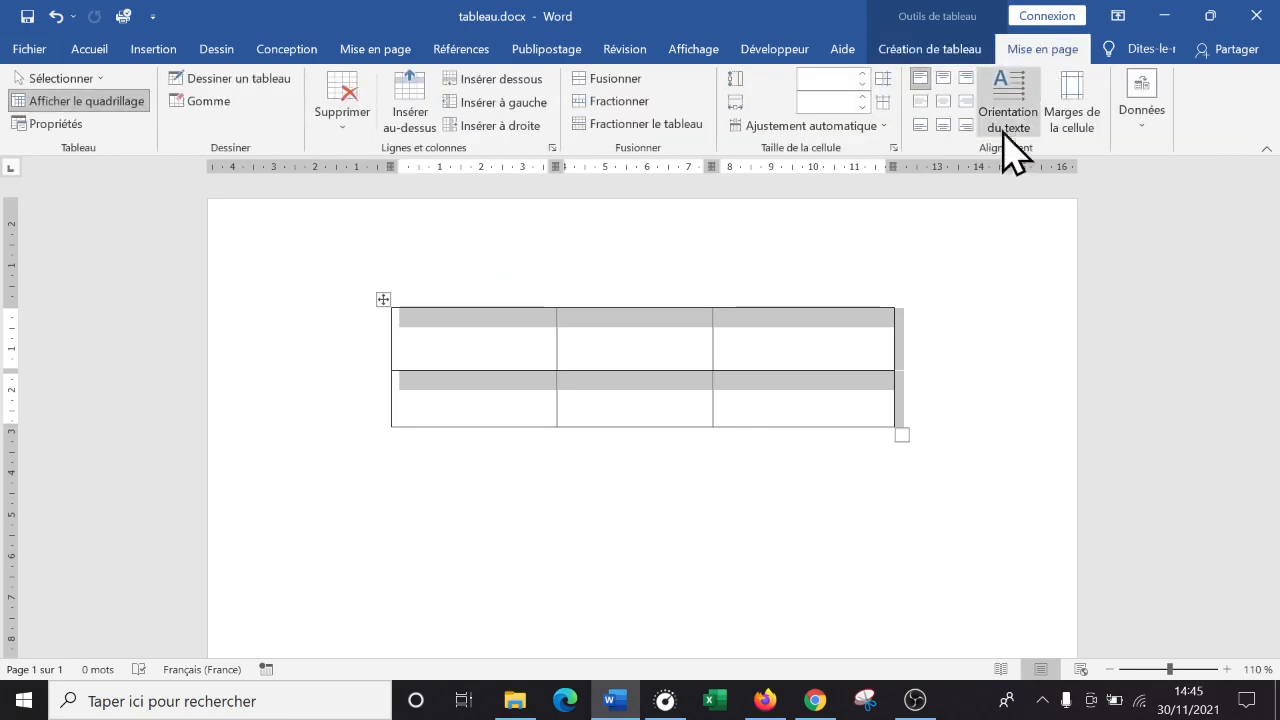
click(850, 80)
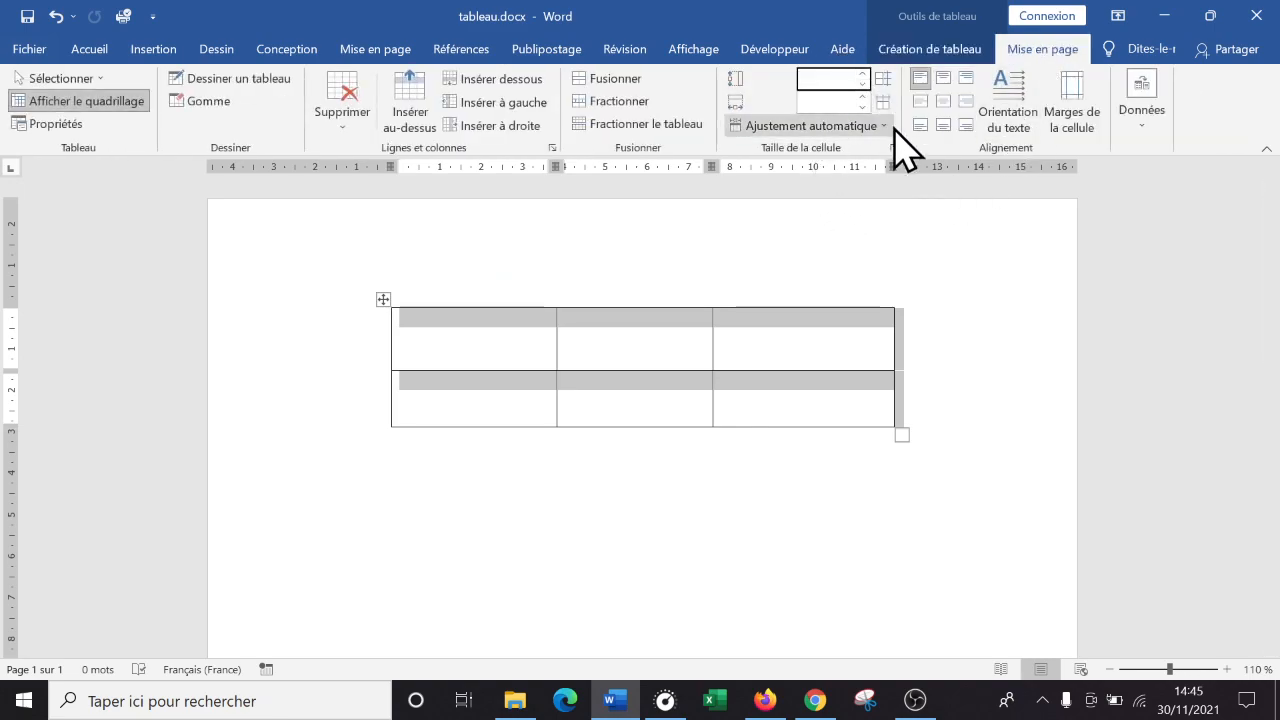
text(1)
key(Return)
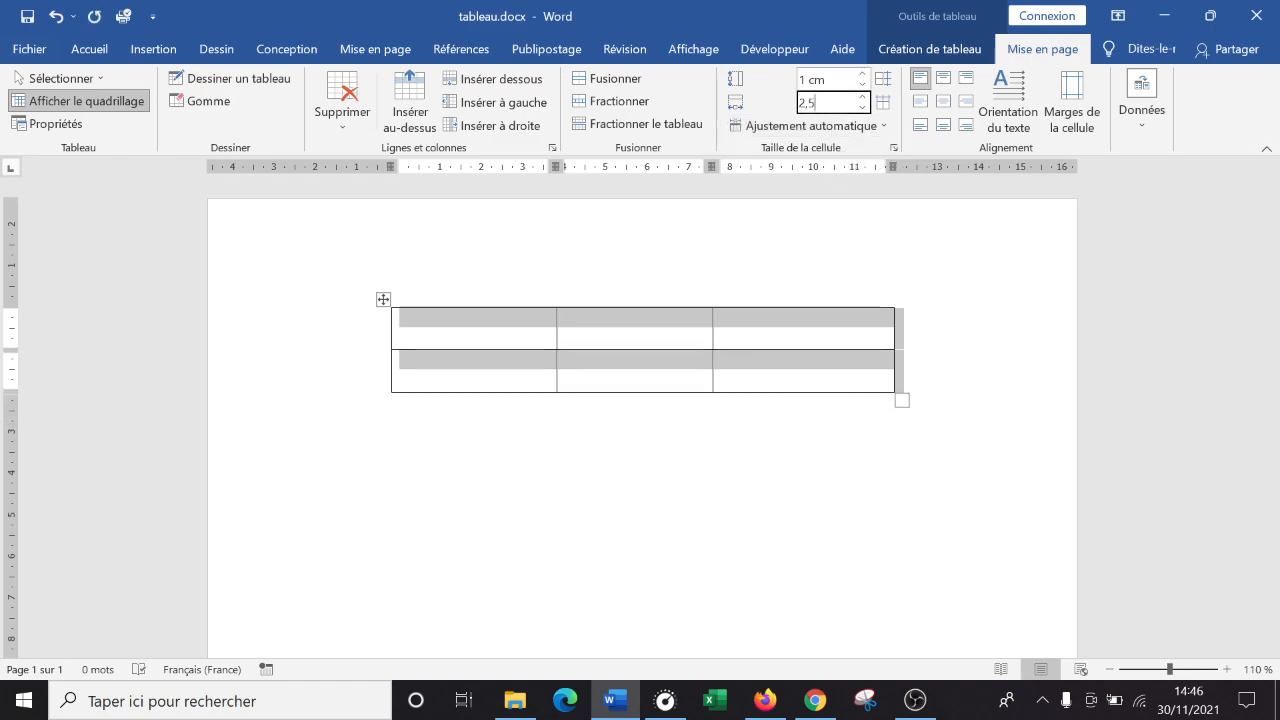
Step: Set the width of all the table's columns to 2.5 cm and raise it to 3 cm
click(830, 102)
text(2,5)
click(826, 80)
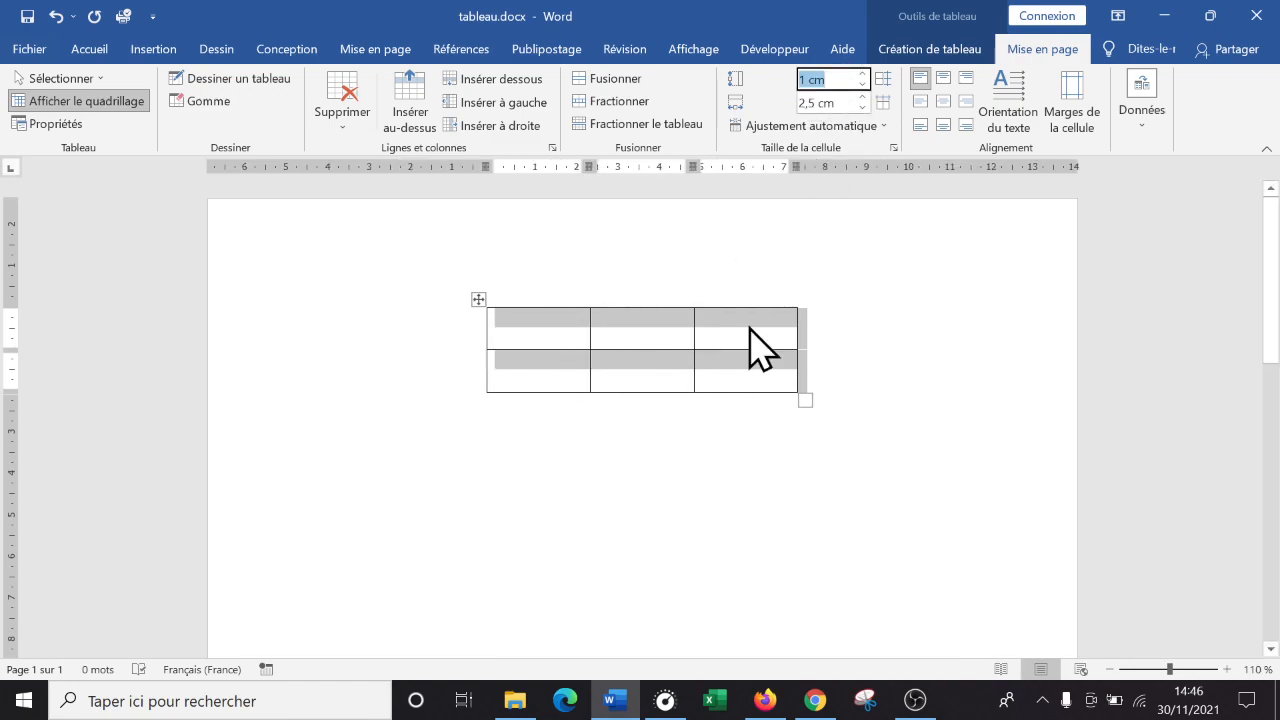
click(862, 97)
click(862, 97)
click(862, 97)
click(862, 97)
click(862, 97)
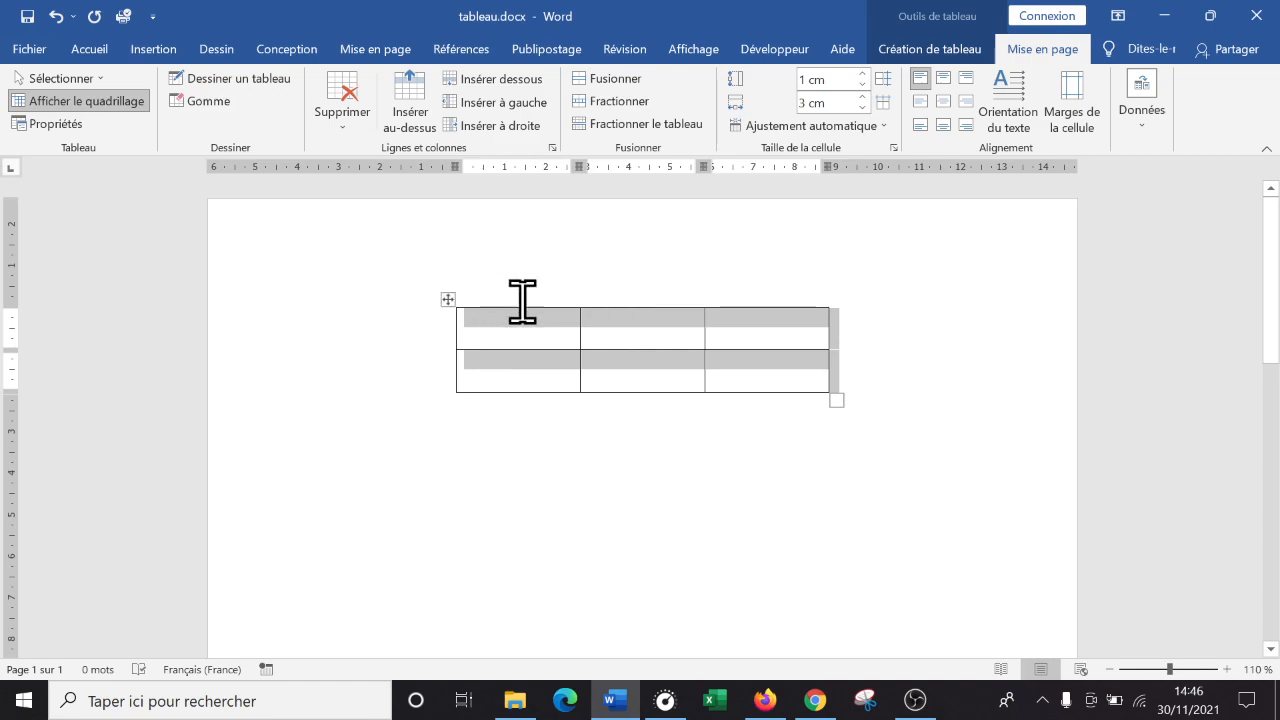
Step: Look over the table's automatic fit options and enter "toto" in its first cell
click(648, 328)
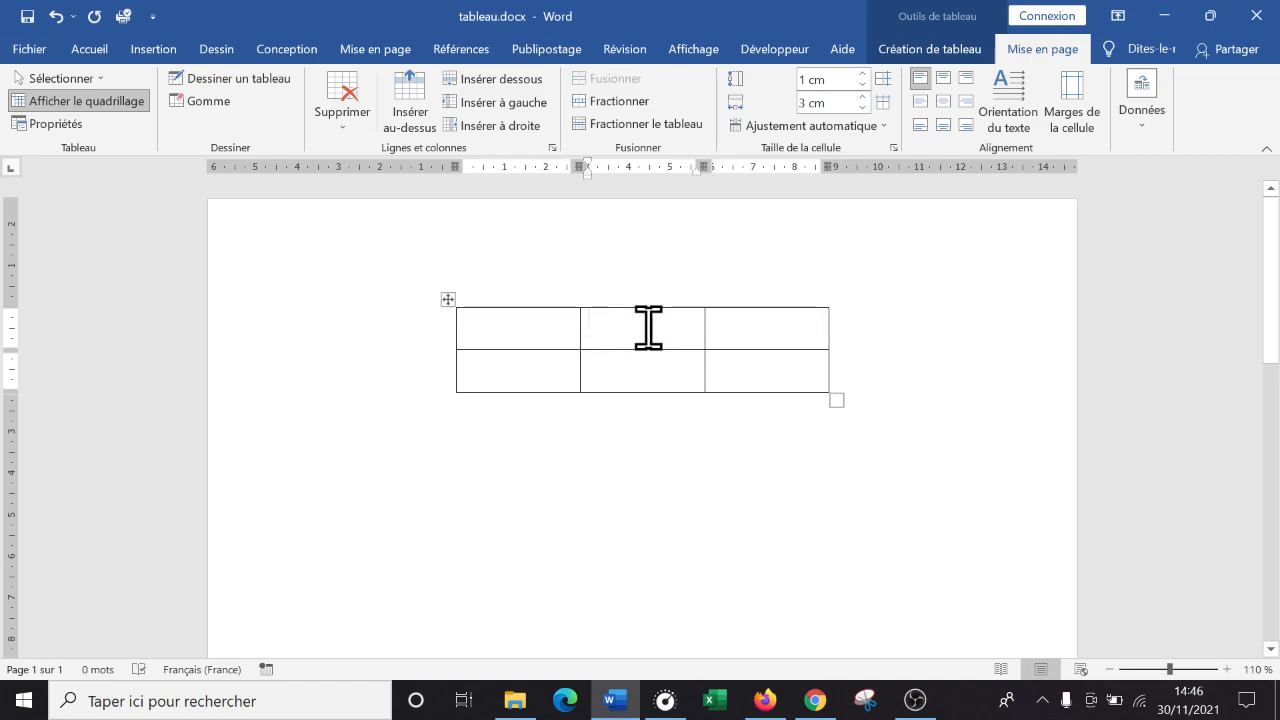
click(870, 130)
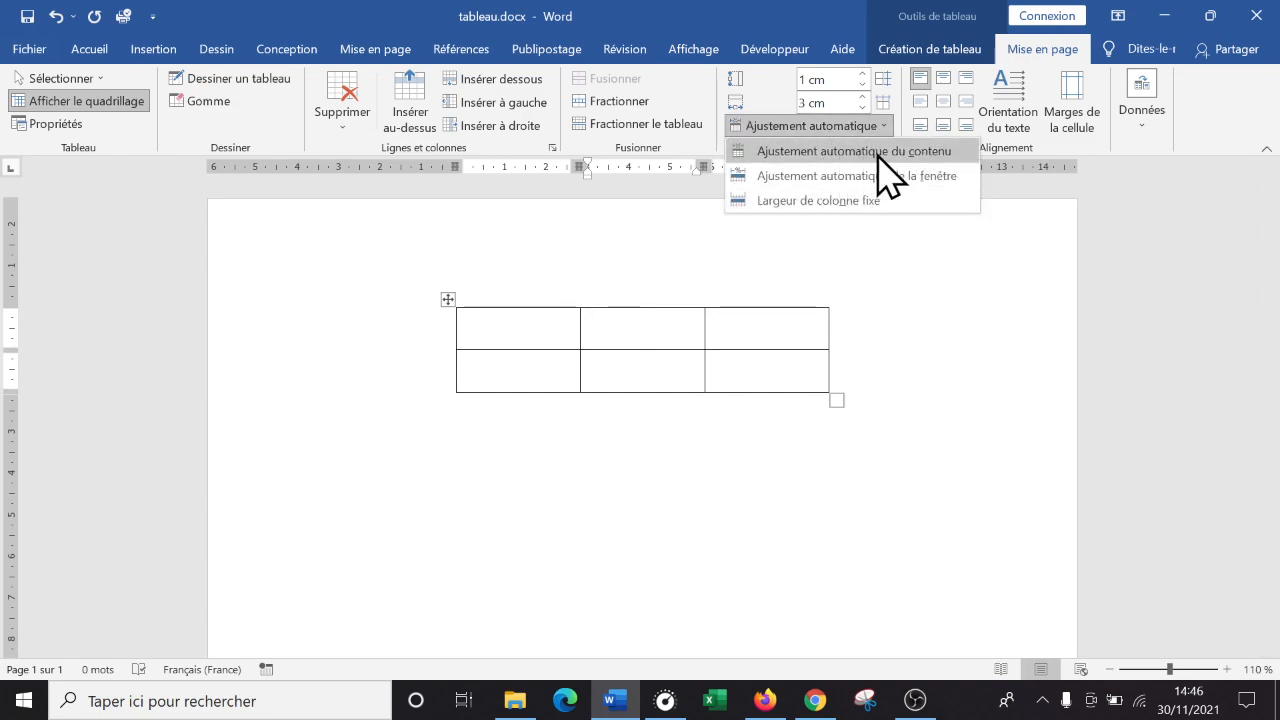
click(524, 338)
text(toto)
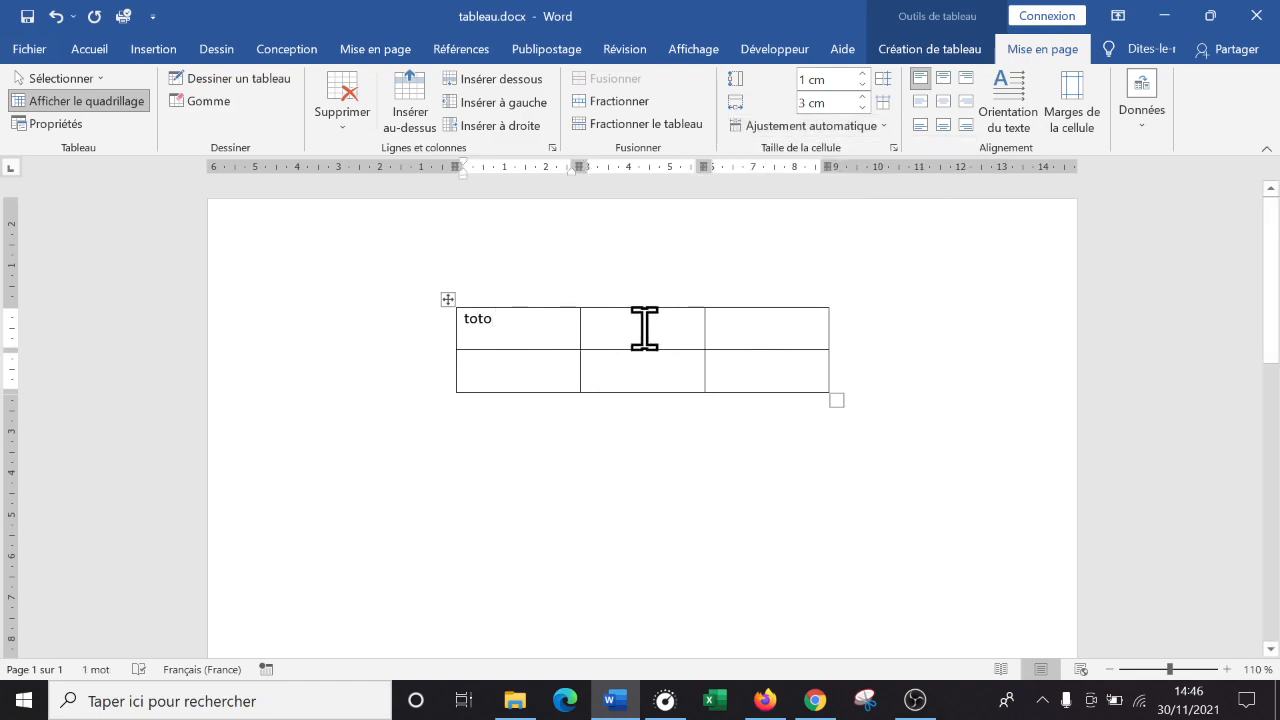
Step: Enter "qehzthththzth" in the middle cell of the table's first row
click(686, 323)
text(qehzthththzth)
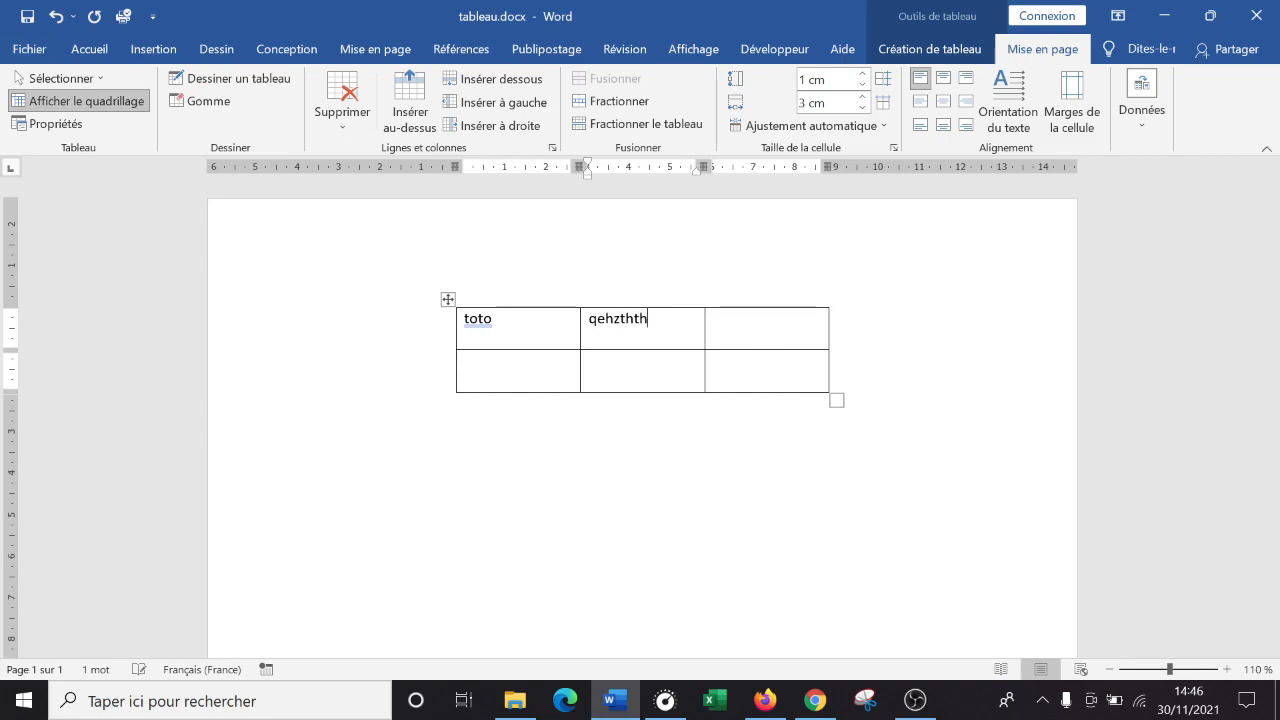
Step: Select the entire table, autofit its columns to their contents, and undo the fit
click(447, 299)
click(879, 125)
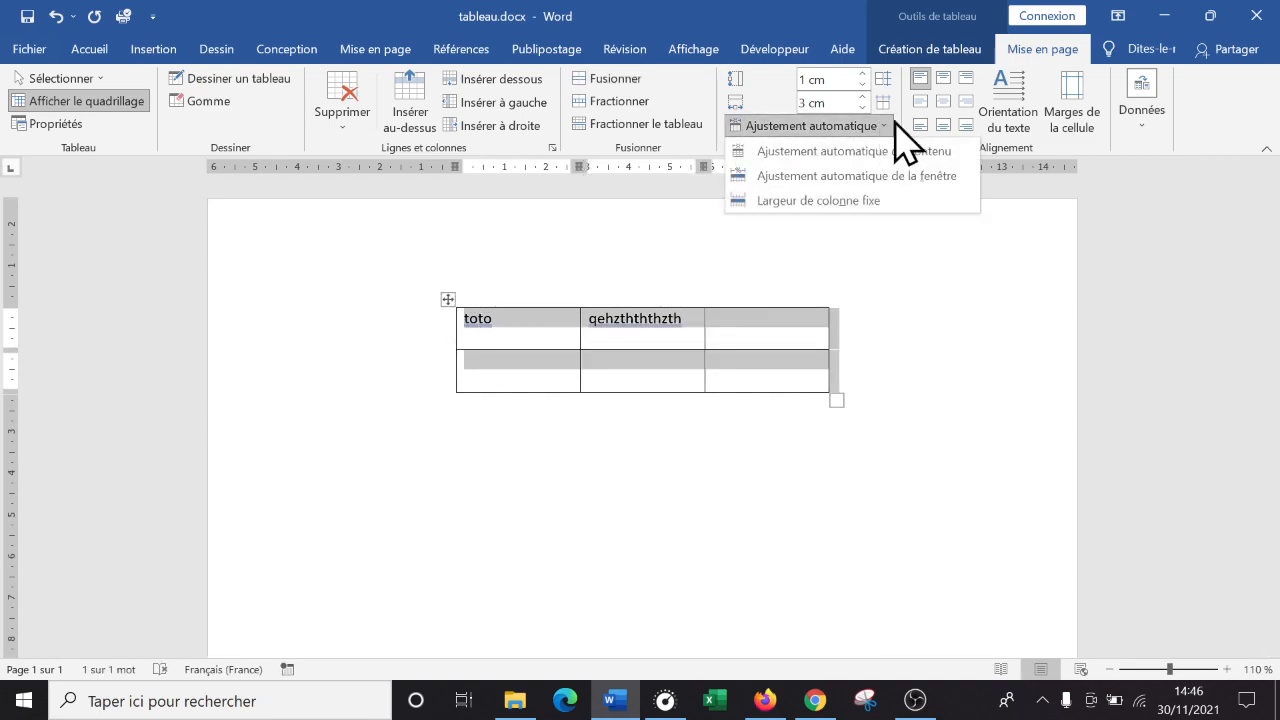
click(851, 157)
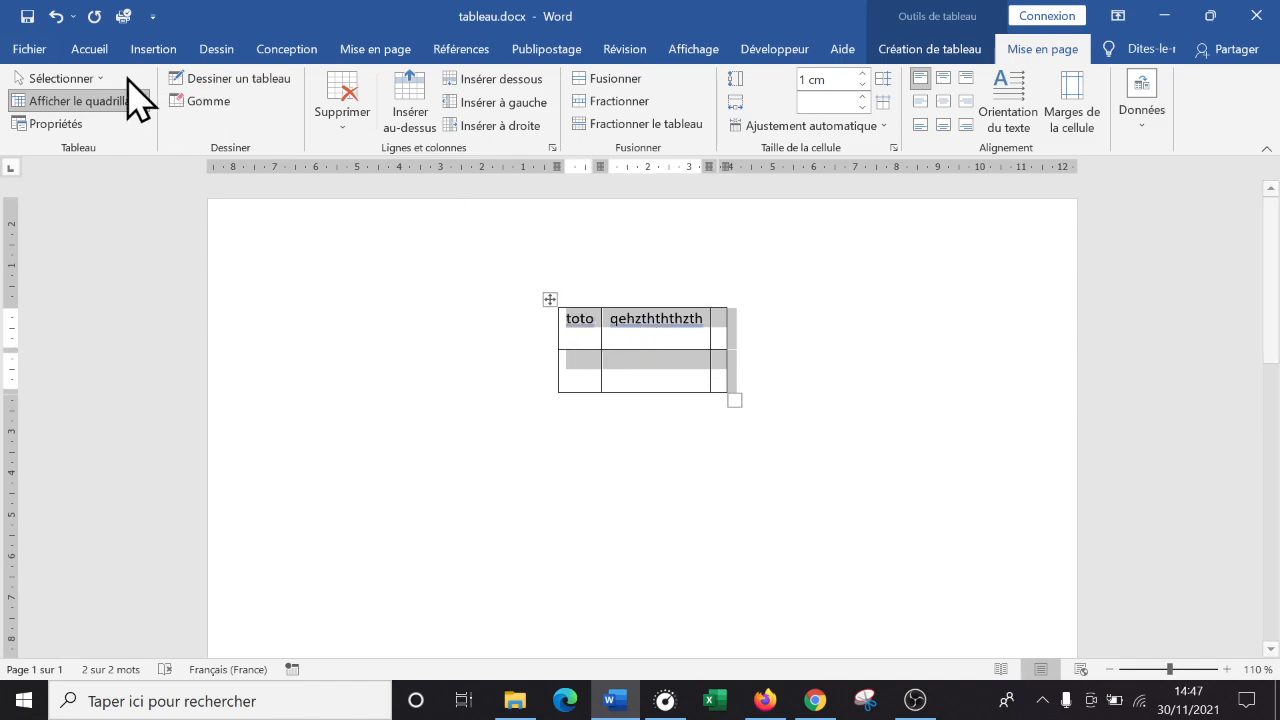
click(55, 16)
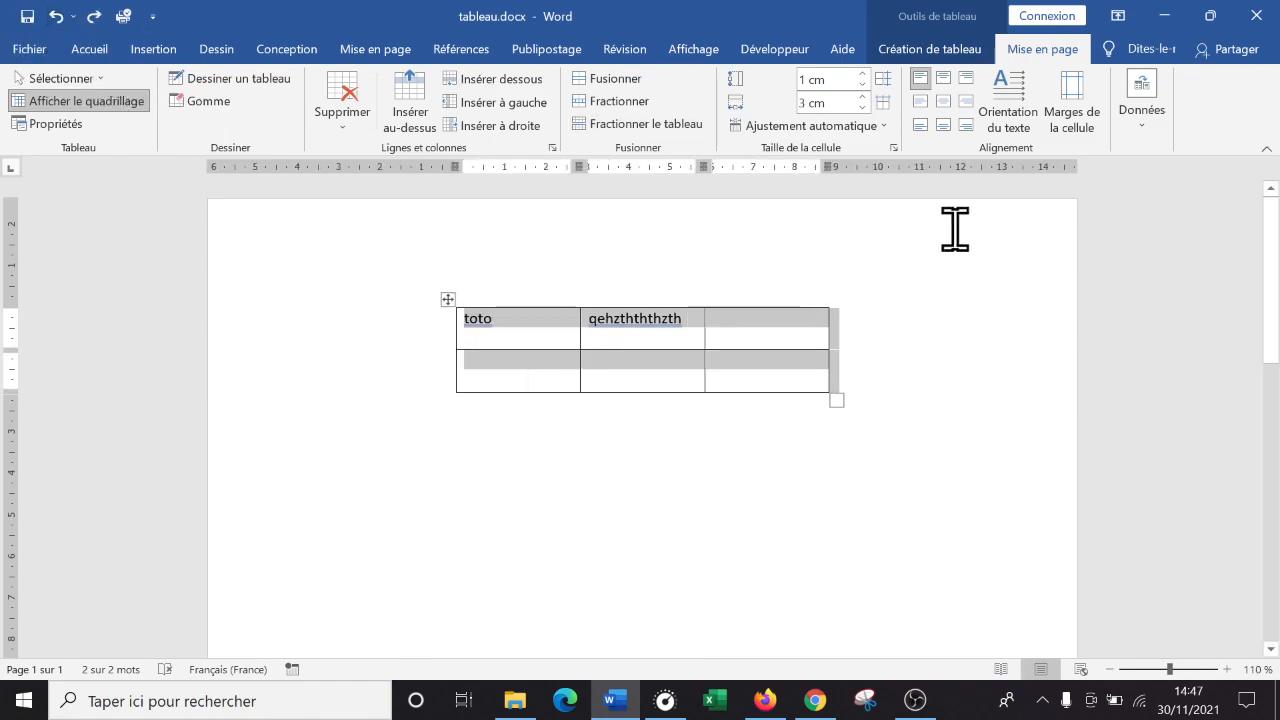
Step: Autofit the table to the window width and switch it to fixed column width
click(881, 128)
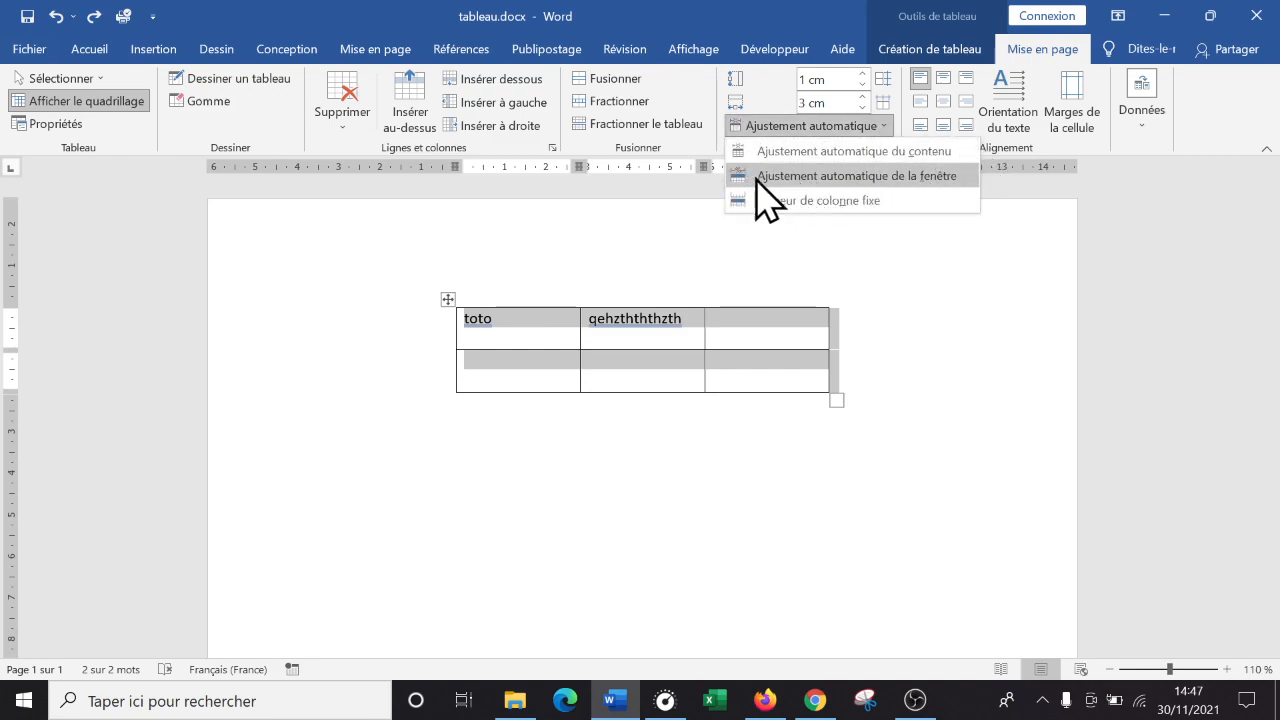
click(867, 176)
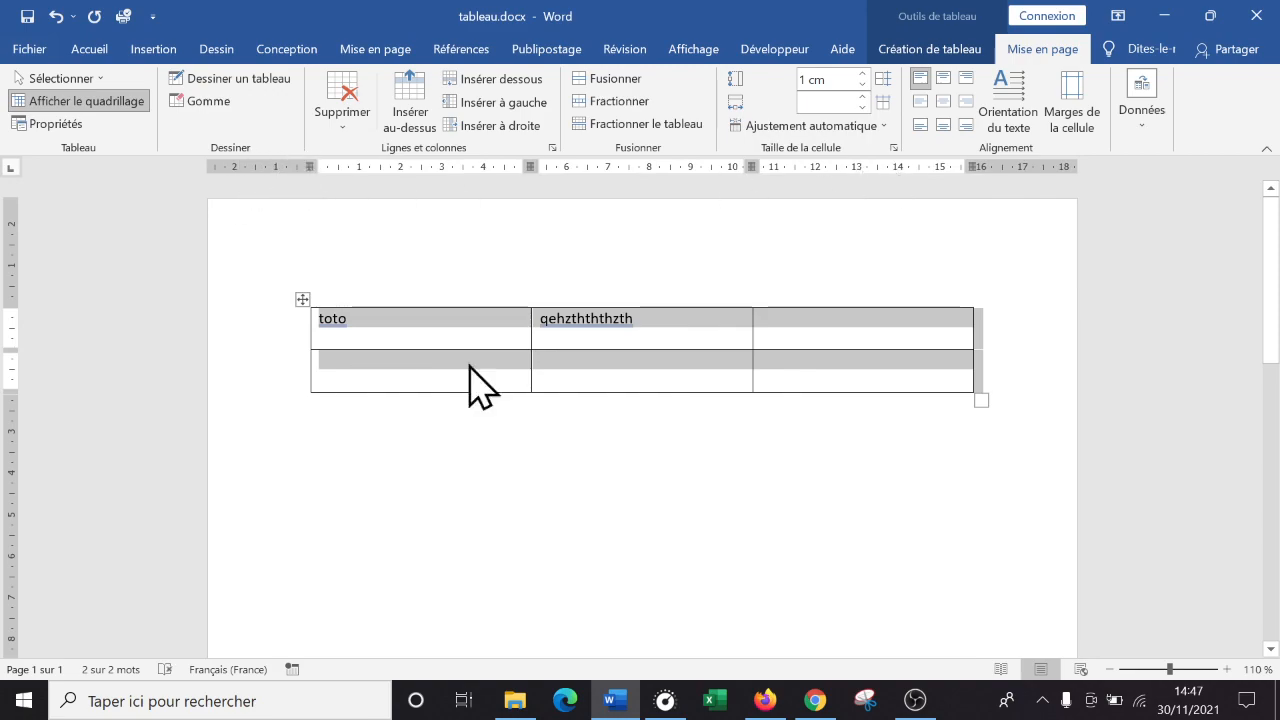
click(882, 124)
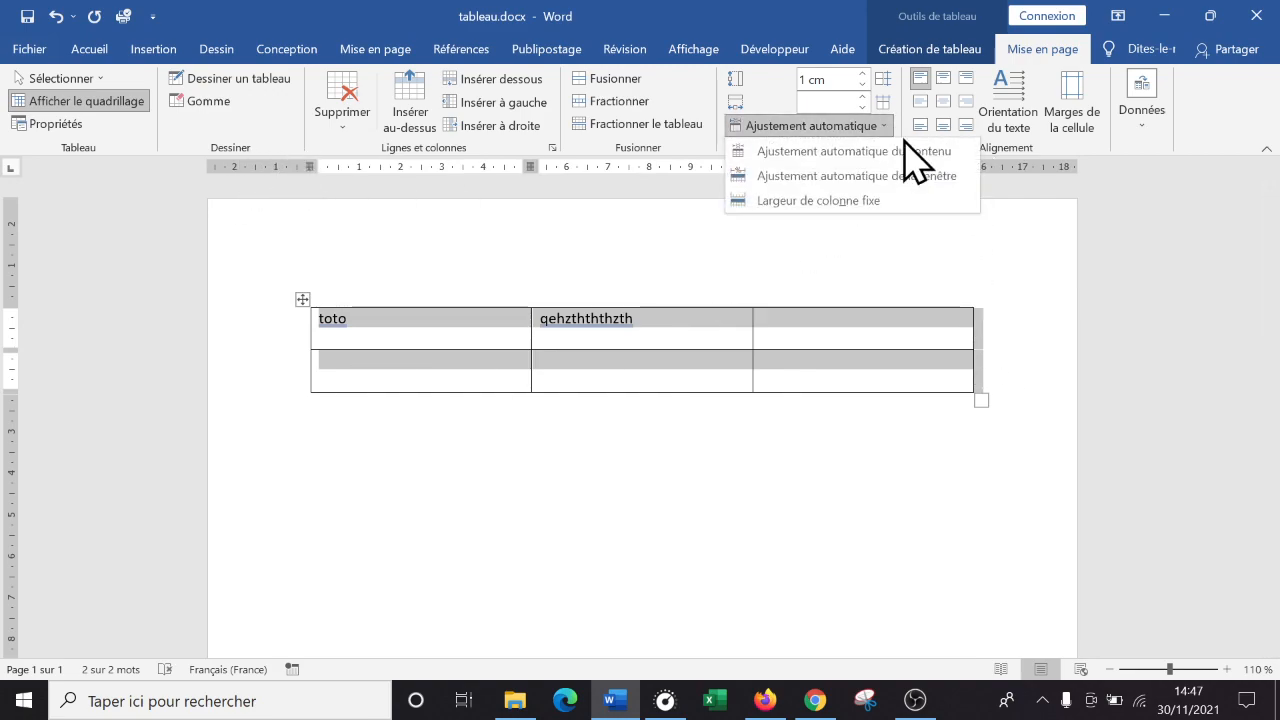
click(846, 202)
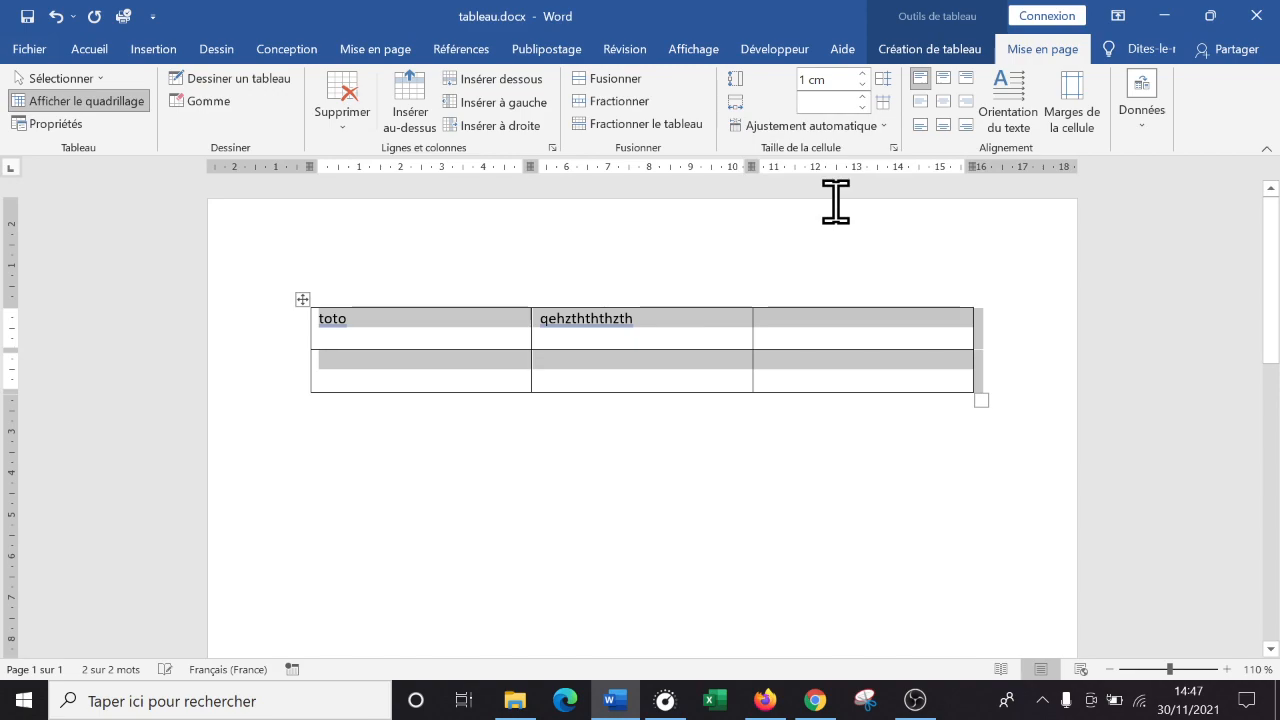
Step: Set the width of all the table's columns to 3.8 cm
click(863, 106)
click(863, 106)
click(863, 106)
click(863, 106)
click(862, 97)
click(862, 97)
click(862, 97)
click(862, 97)
click(862, 97)
click(862, 97)
click(862, 97)
click(862, 97)
click(862, 97)
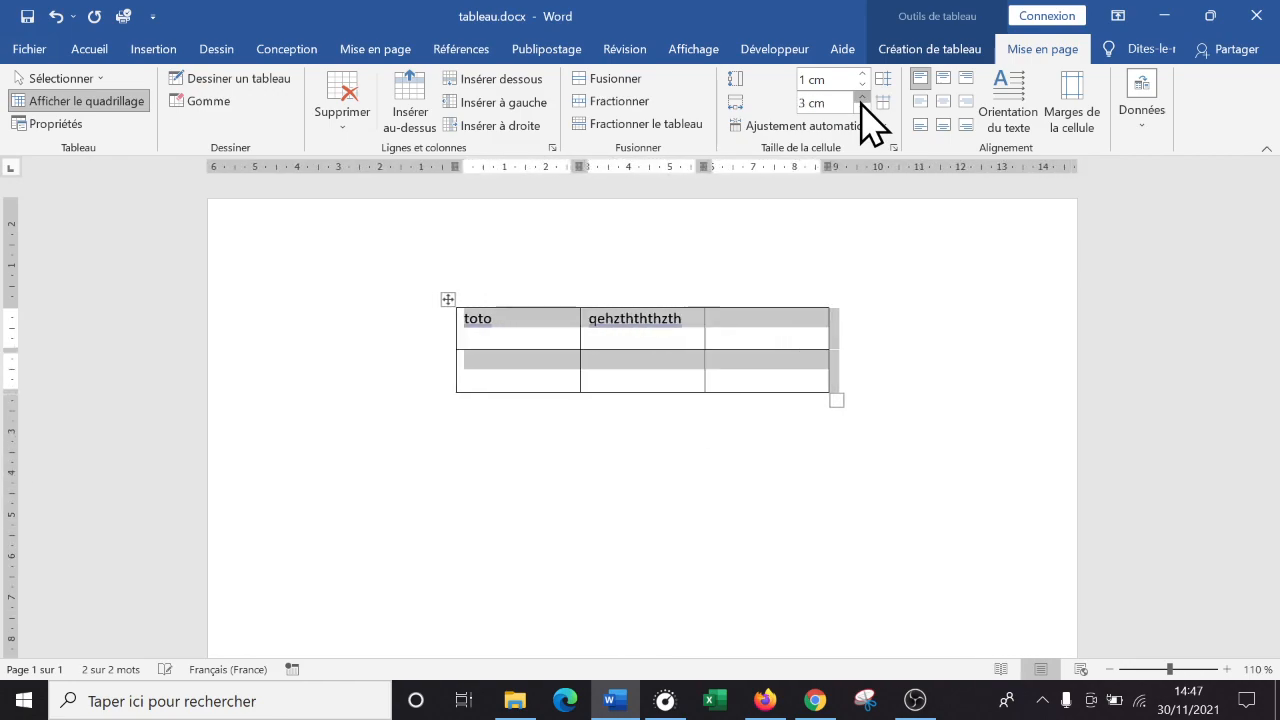
click(862, 97)
click(862, 97)
click(862, 97)
click(862, 97)
click(862, 97)
click(610, 378)
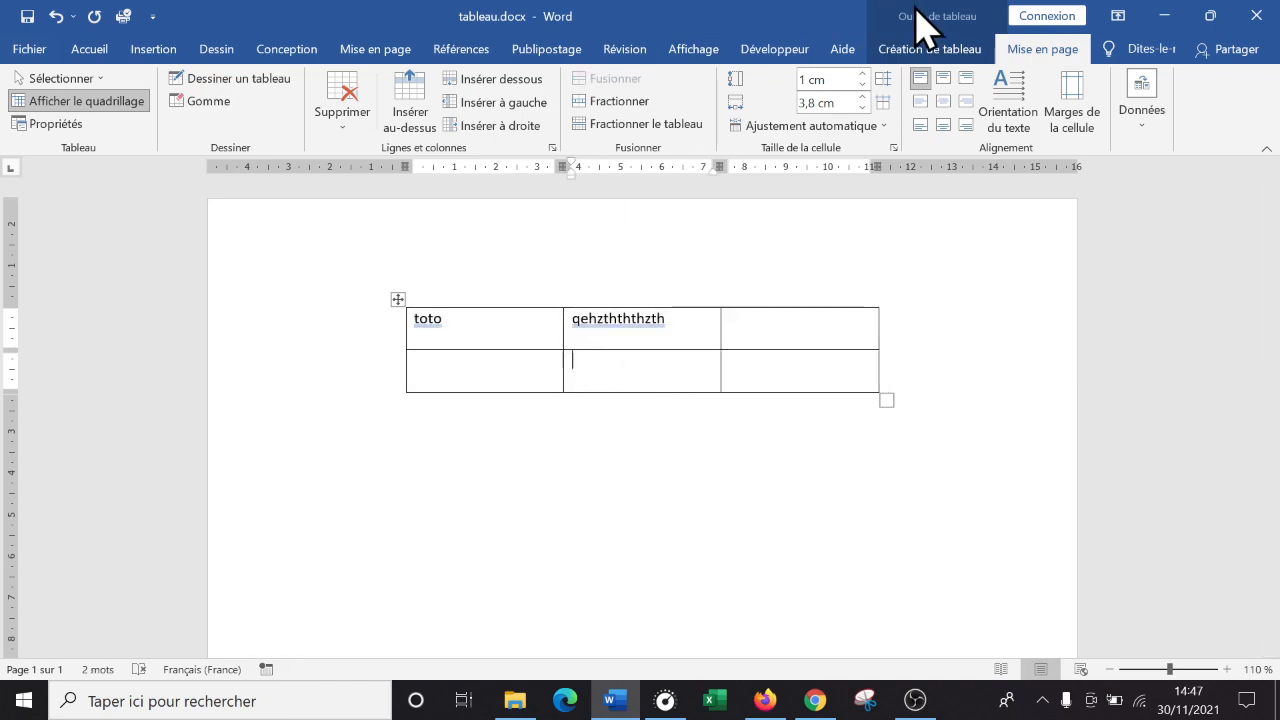
Step: Try several cell alignments on the whole table and centre the text both horizontally and vertically
click(397, 299)
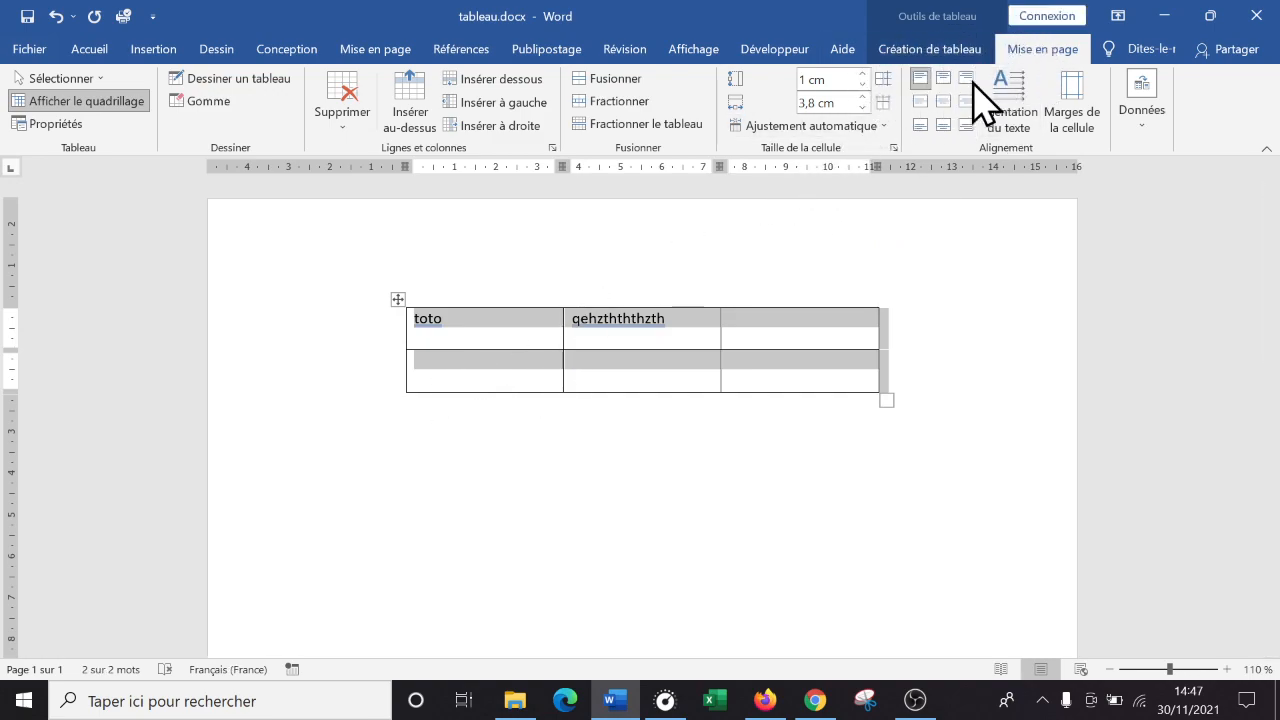
click(943, 80)
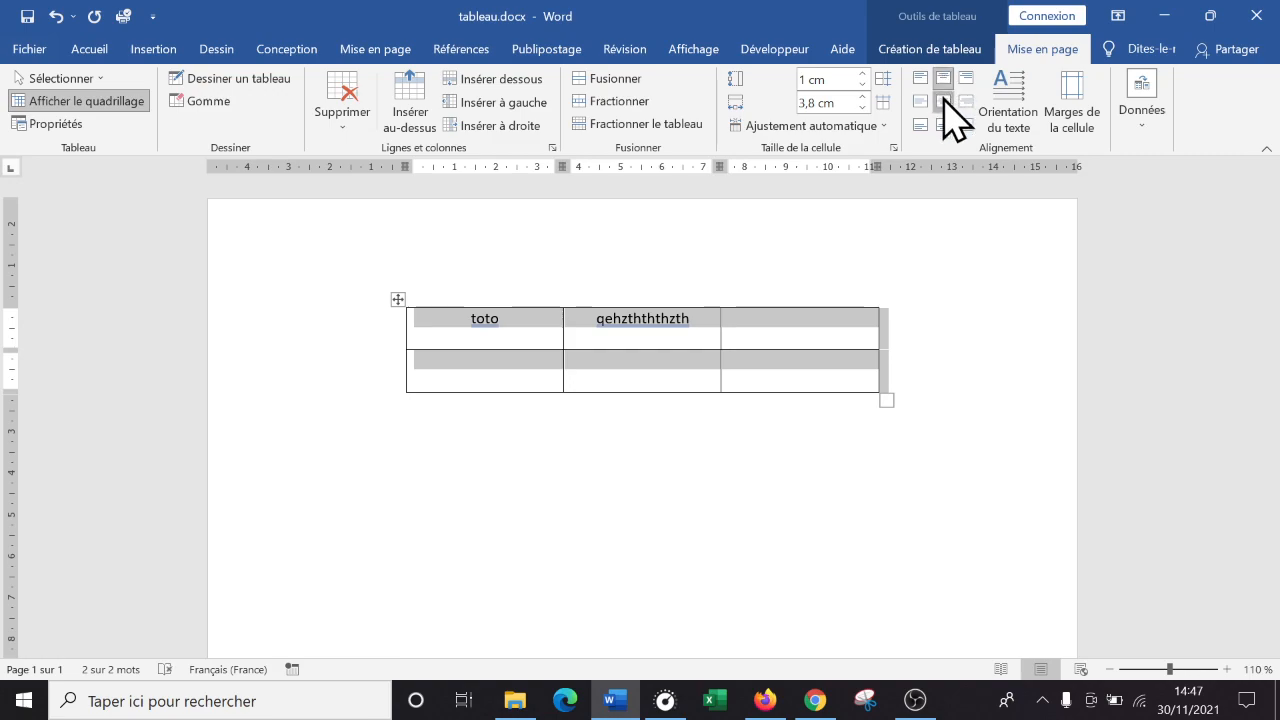
click(943, 101)
click(943, 125)
click(943, 101)
click(943, 80)
click(943, 101)
click(920, 101)
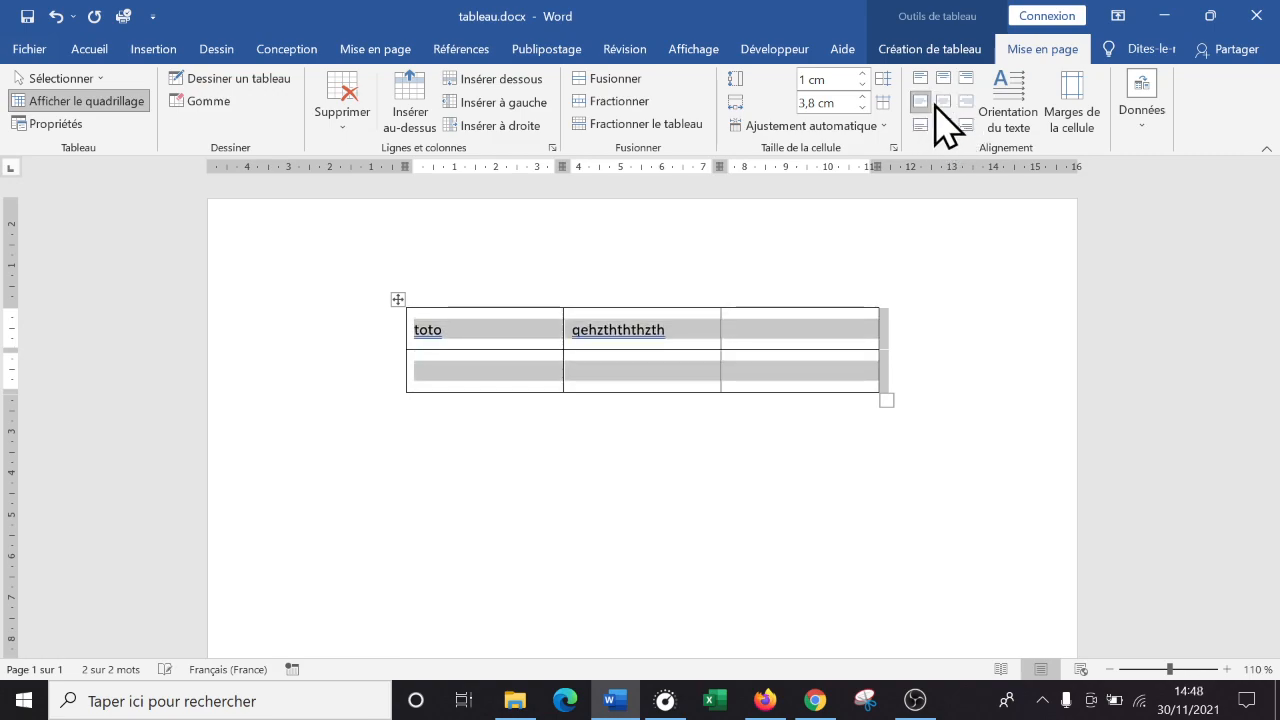
click(965, 101)
click(943, 101)
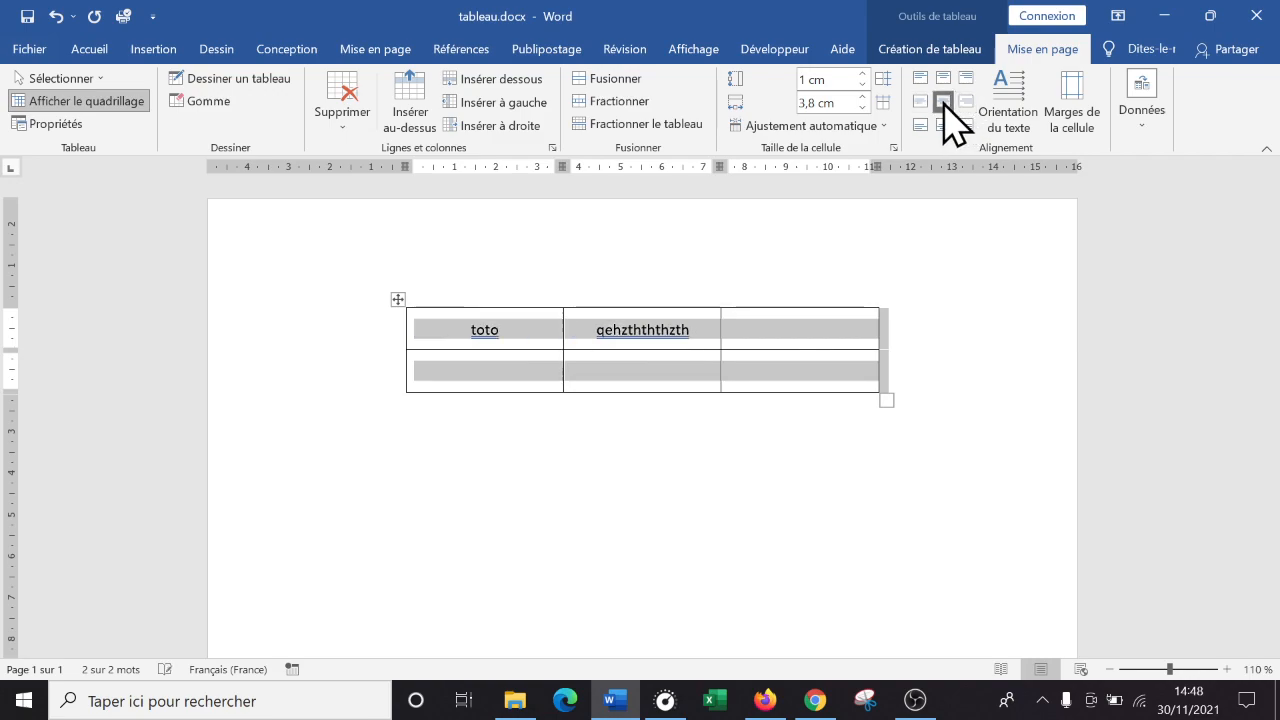
Step: Rotate the text in all the table's cells to vertical and turn it back to horizontal
click(1028, 104)
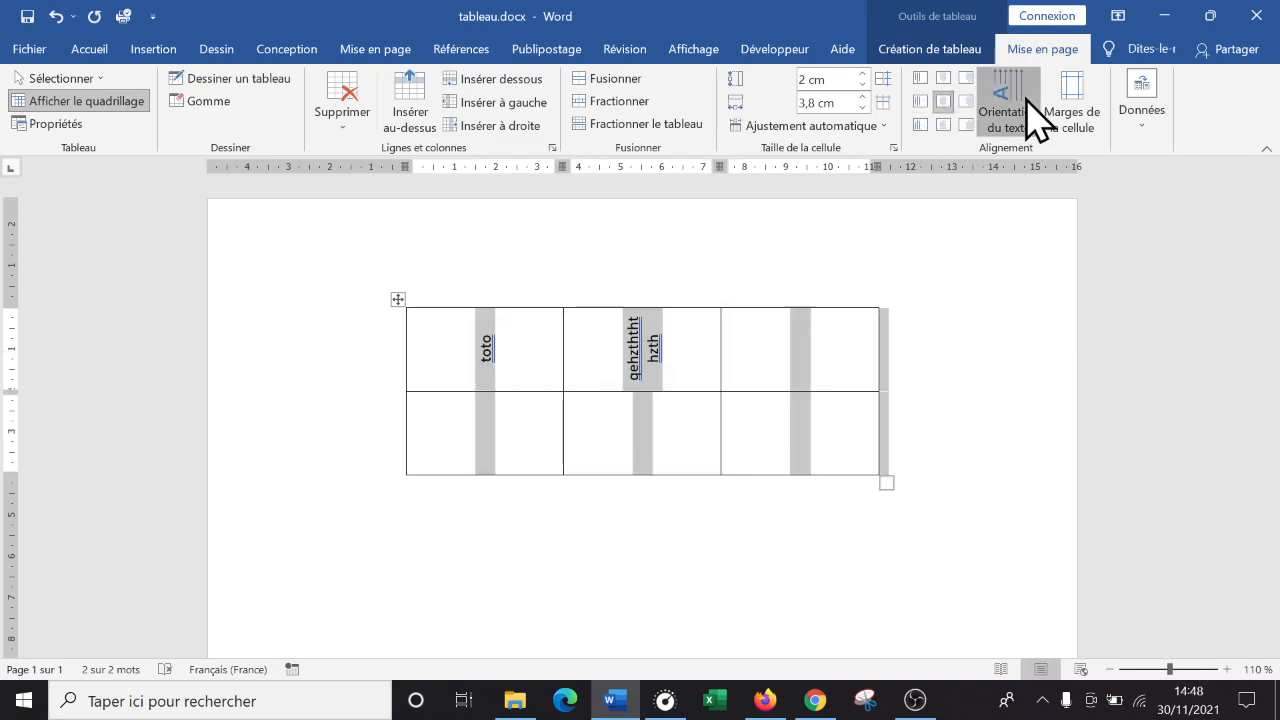
click(1034, 120)
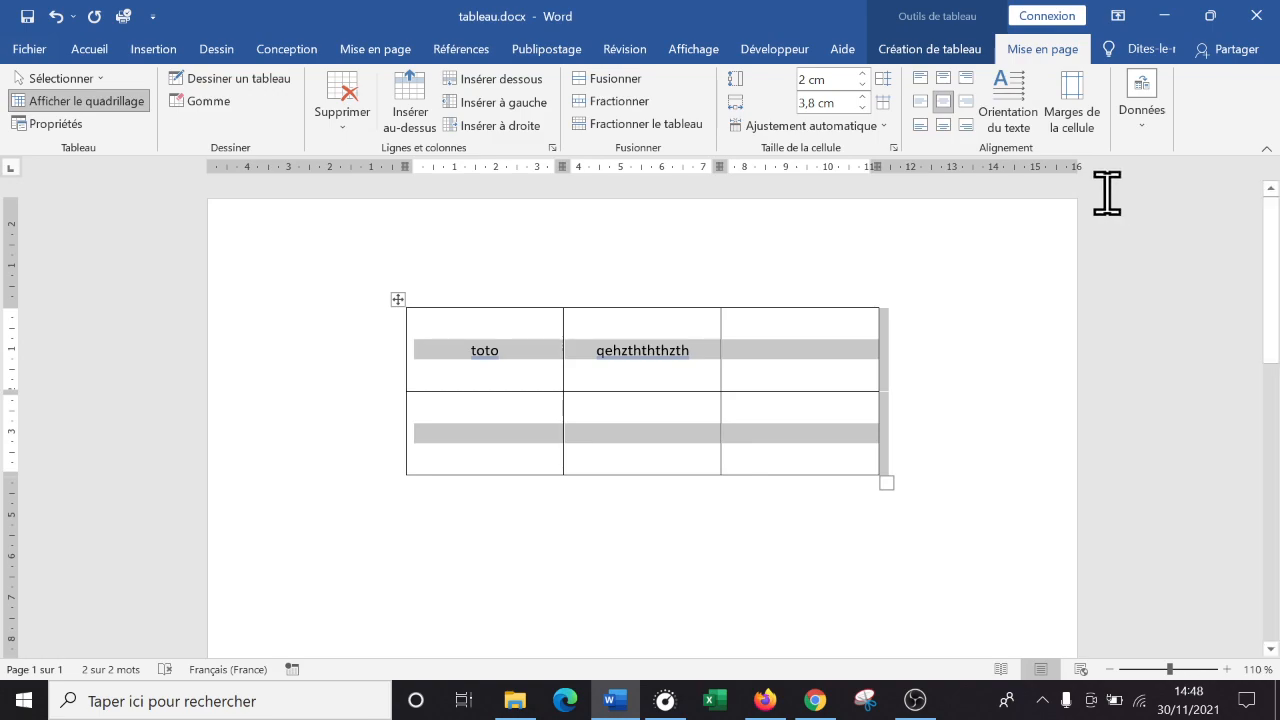
Step: Look over the default cell margin settings of the table and cancel without changing them
click(1071, 135)
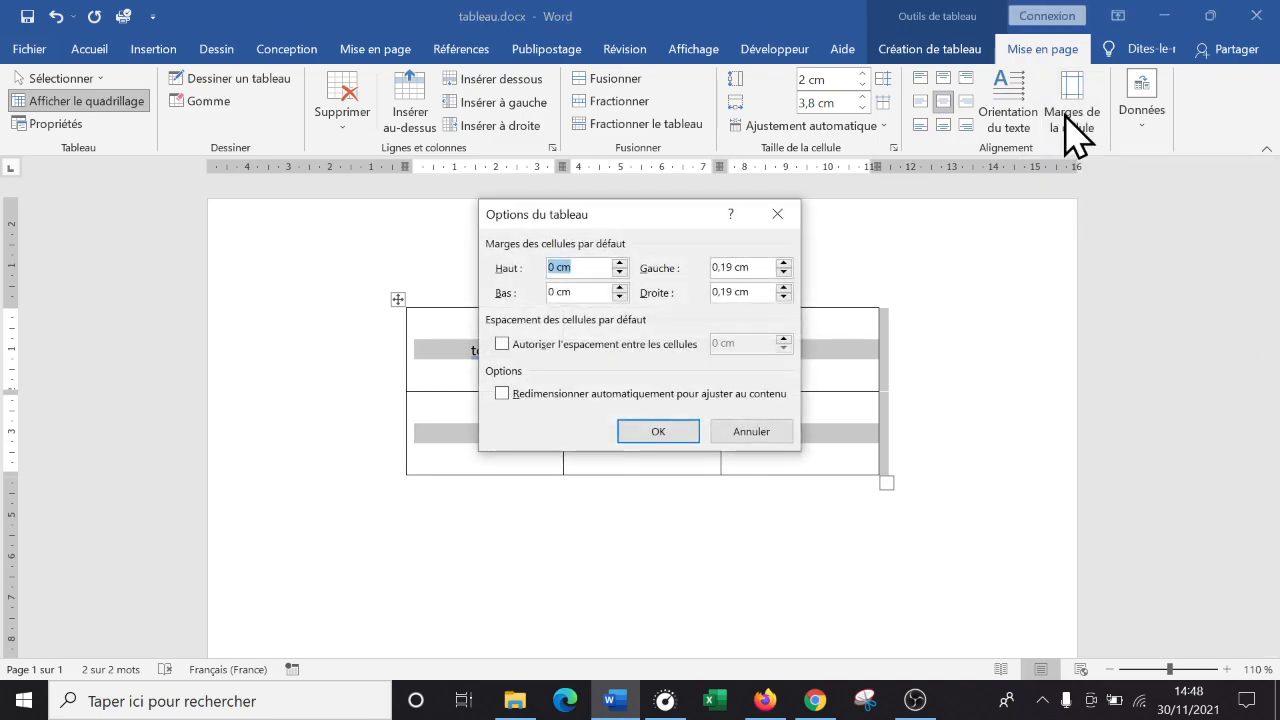
click(765, 434)
click(518, 342)
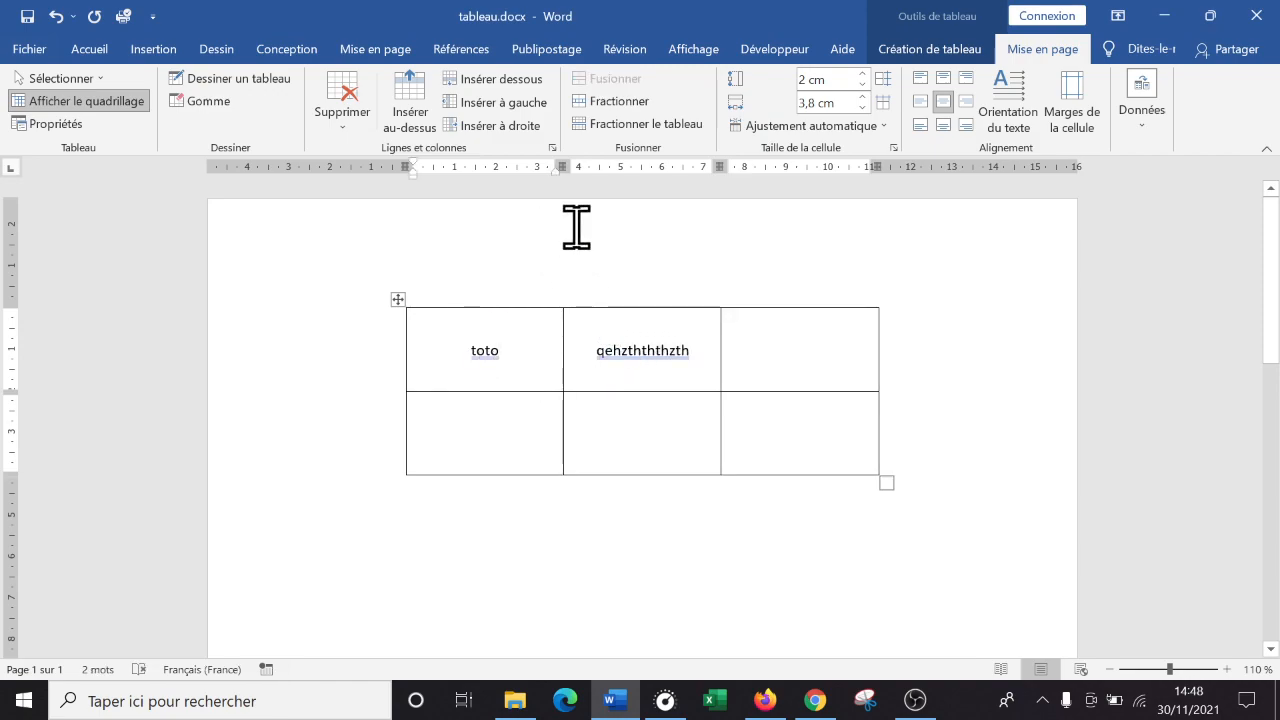
click(675, 351)
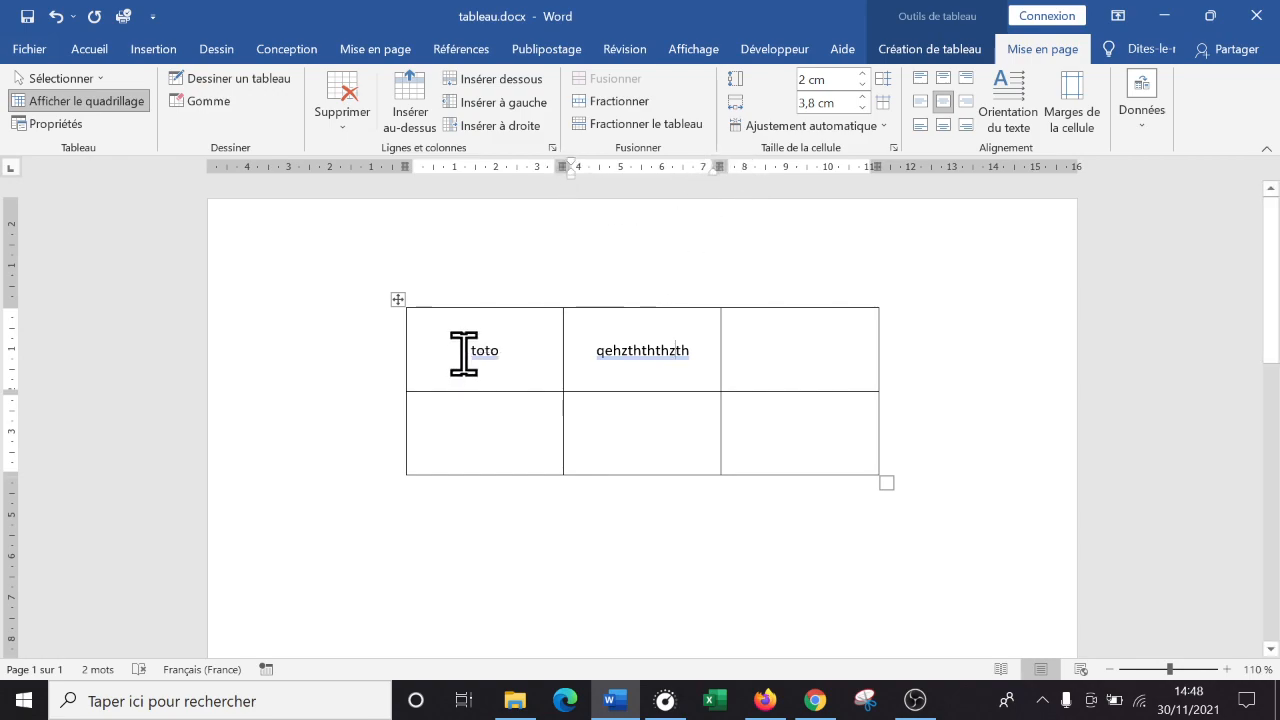
click(486, 420)
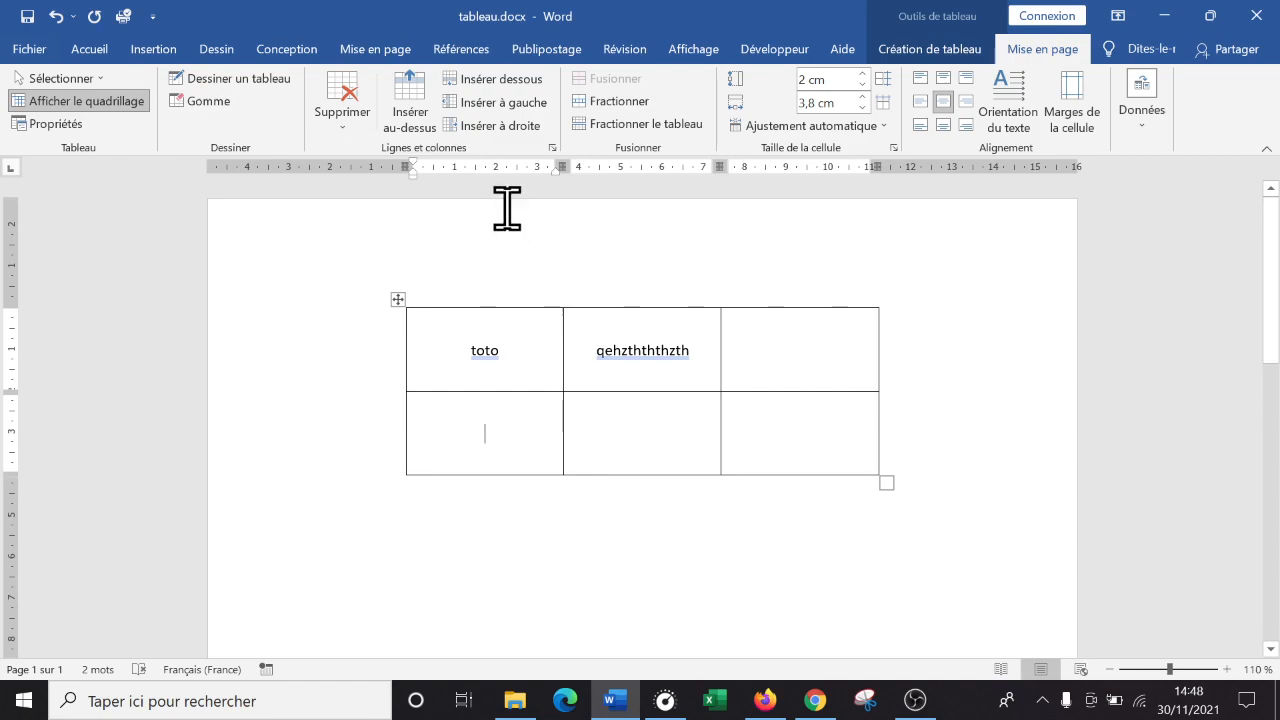
Step: Replace the text in the middle cell of the first row with "=lorem(2,3)"
click(697, 346)
text(sgfhzth)
drag(706, 360, 570, 337)
text(=)
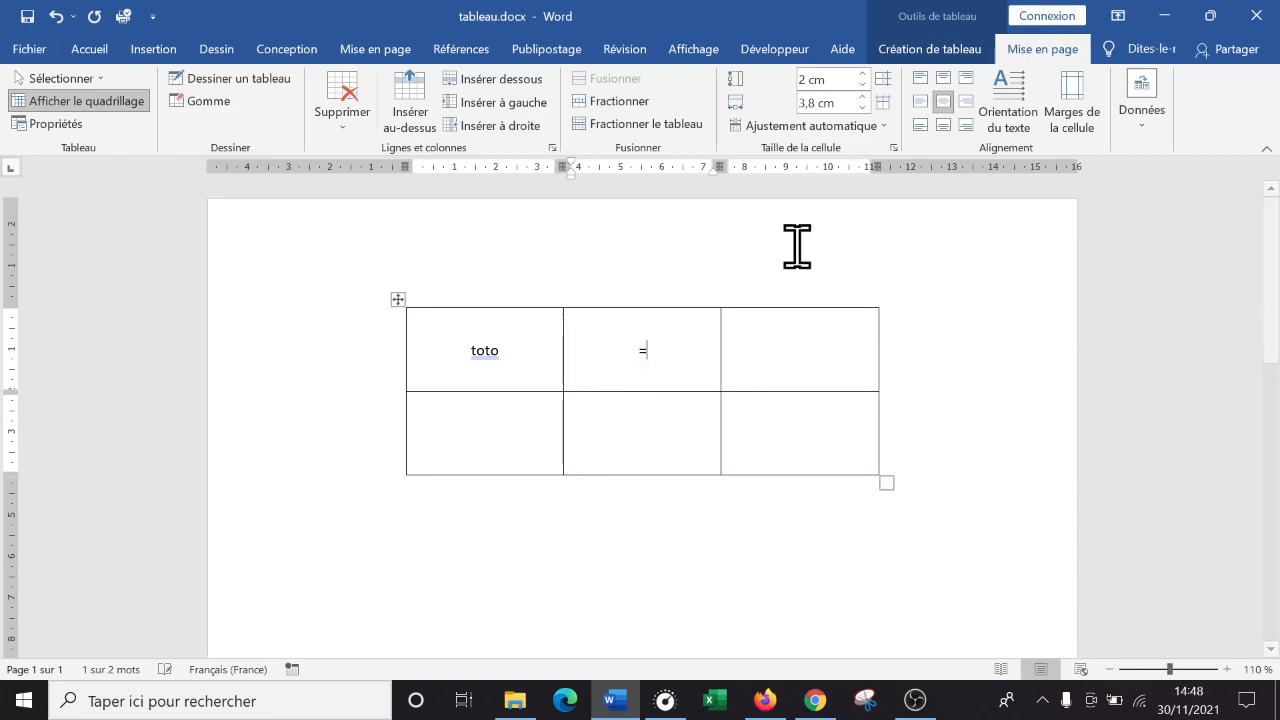
text(lorem(2,3)
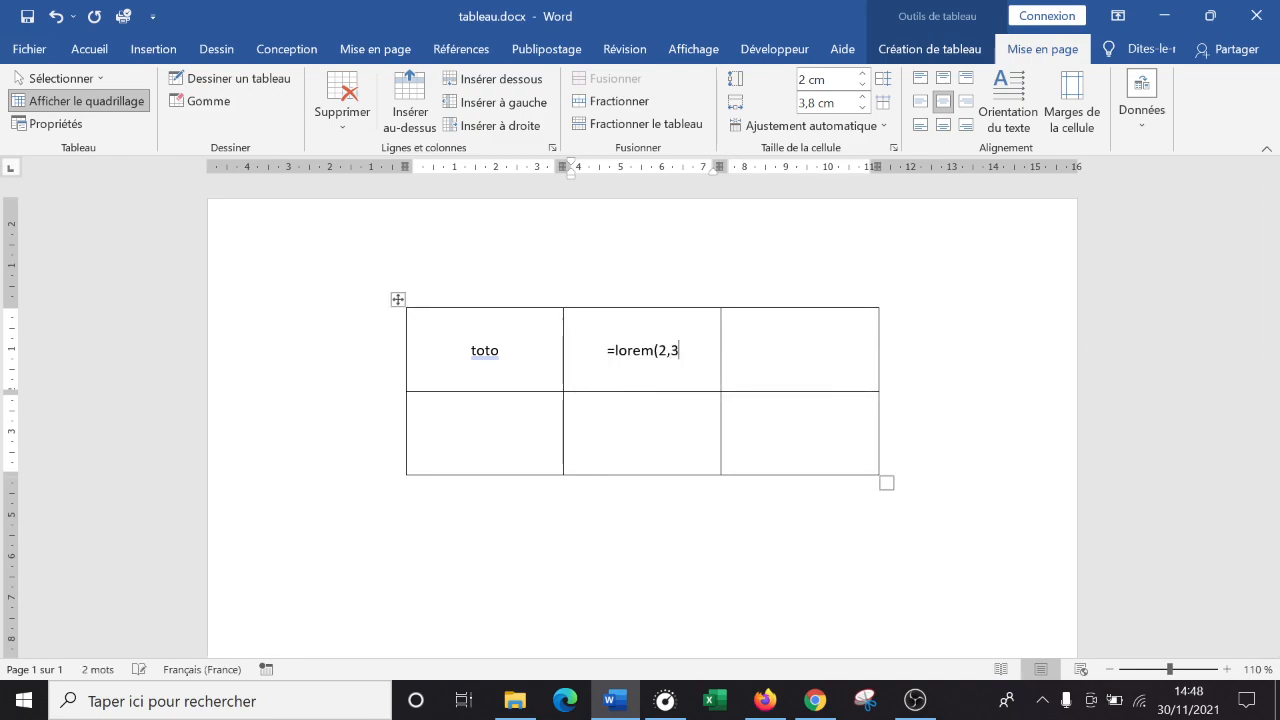
text())
Step: Generate the Lorem ipsum filler text from the cell's formula, look over the enlarged row, and undo the generated text
key(Return)
click(676, 417)
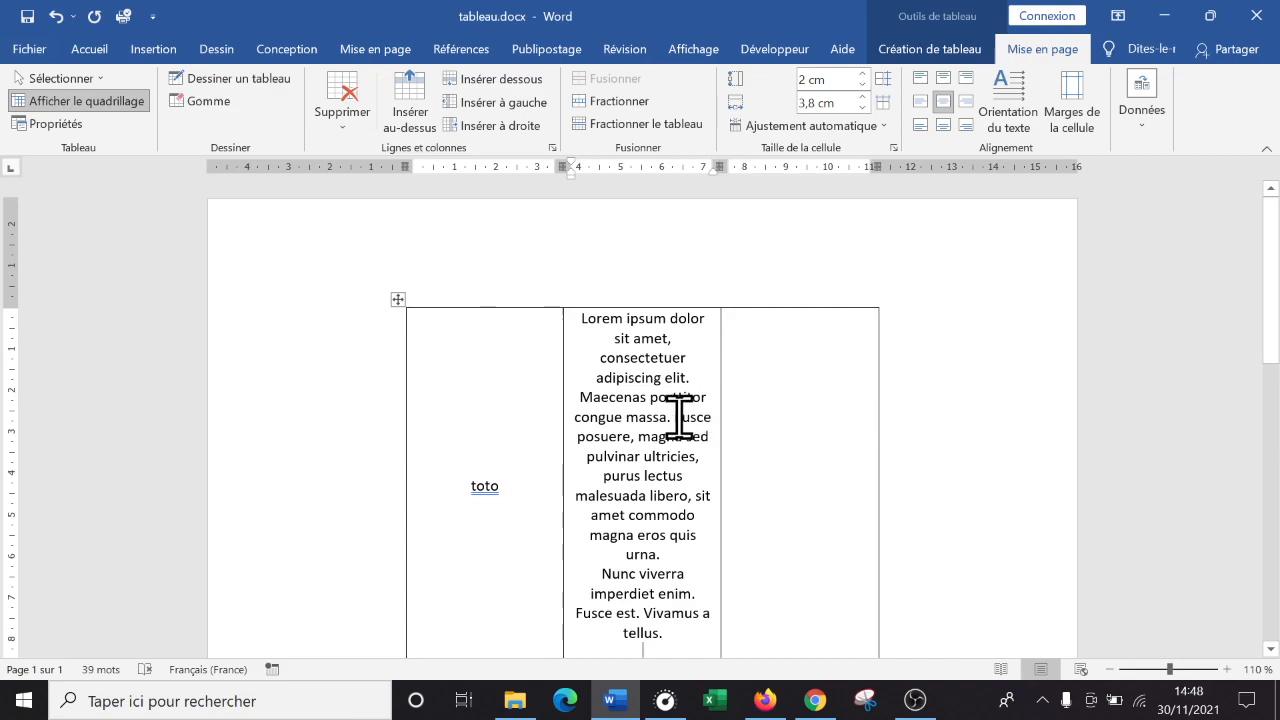
mouse_move(712, 172)
mouse_down()
mouse_move(645, 170)
mouse_move(714, 172)
mouse_up()
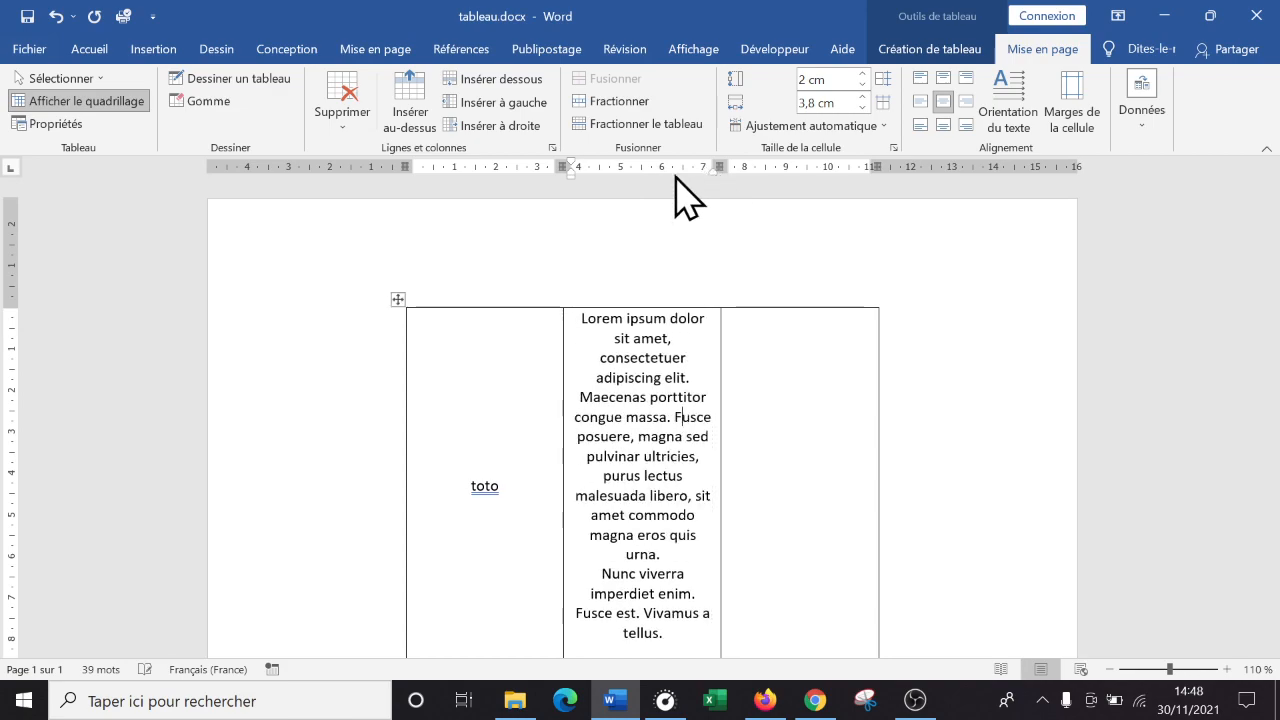
scroll(608, 357, down, 3)
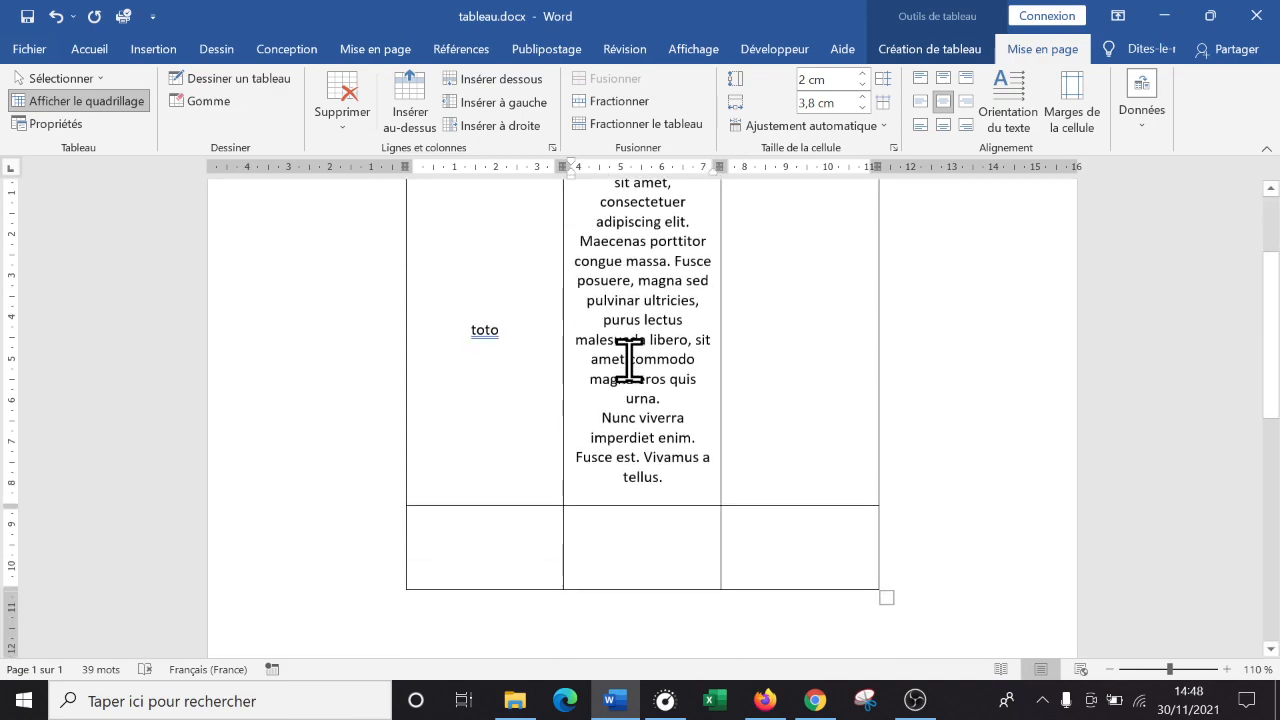
click(55, 15)
click(55, 15)
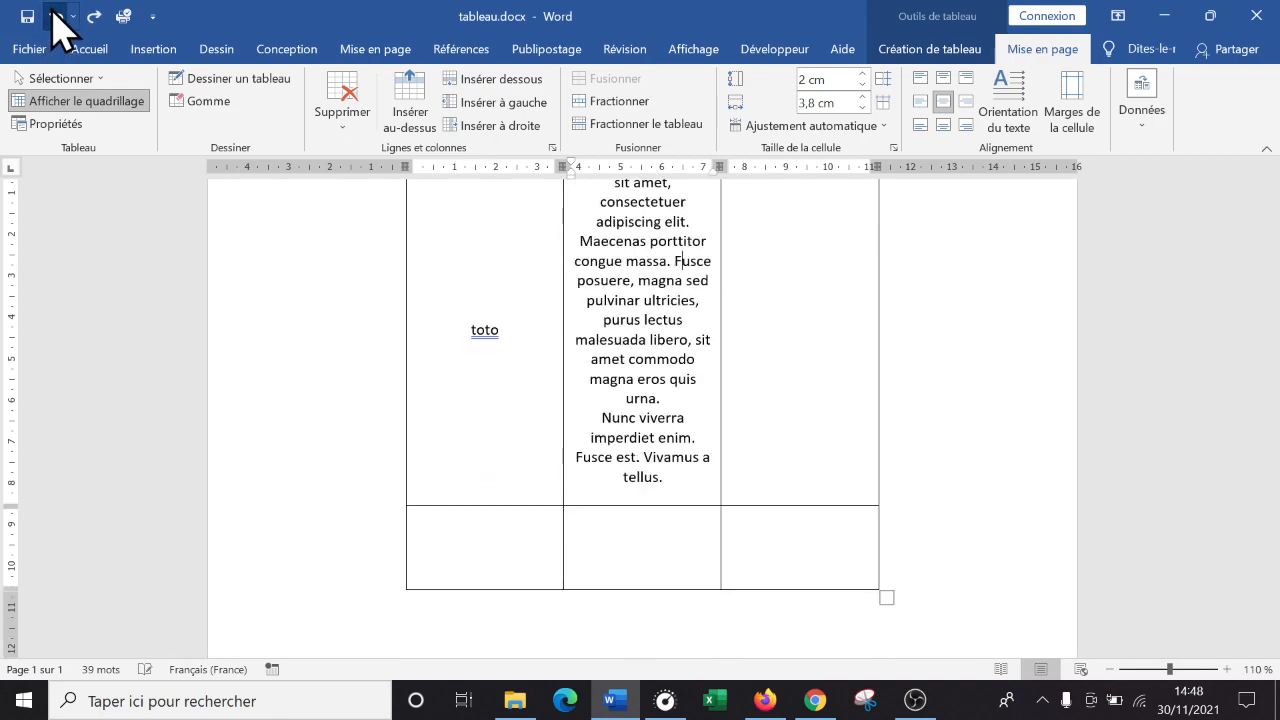
click(55, 15)
scroll(414, 277, up, 3)
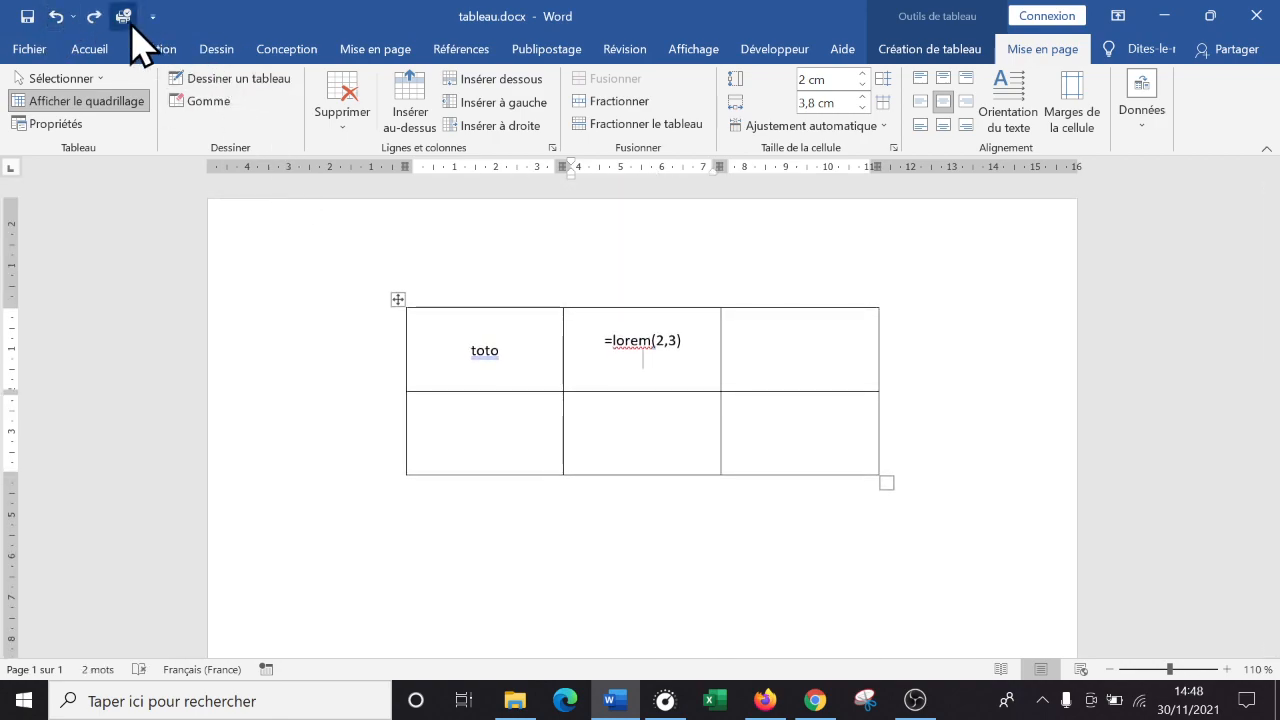
click(55, 15)
Step: Add a new third row at the end of the table
click(821, 363)
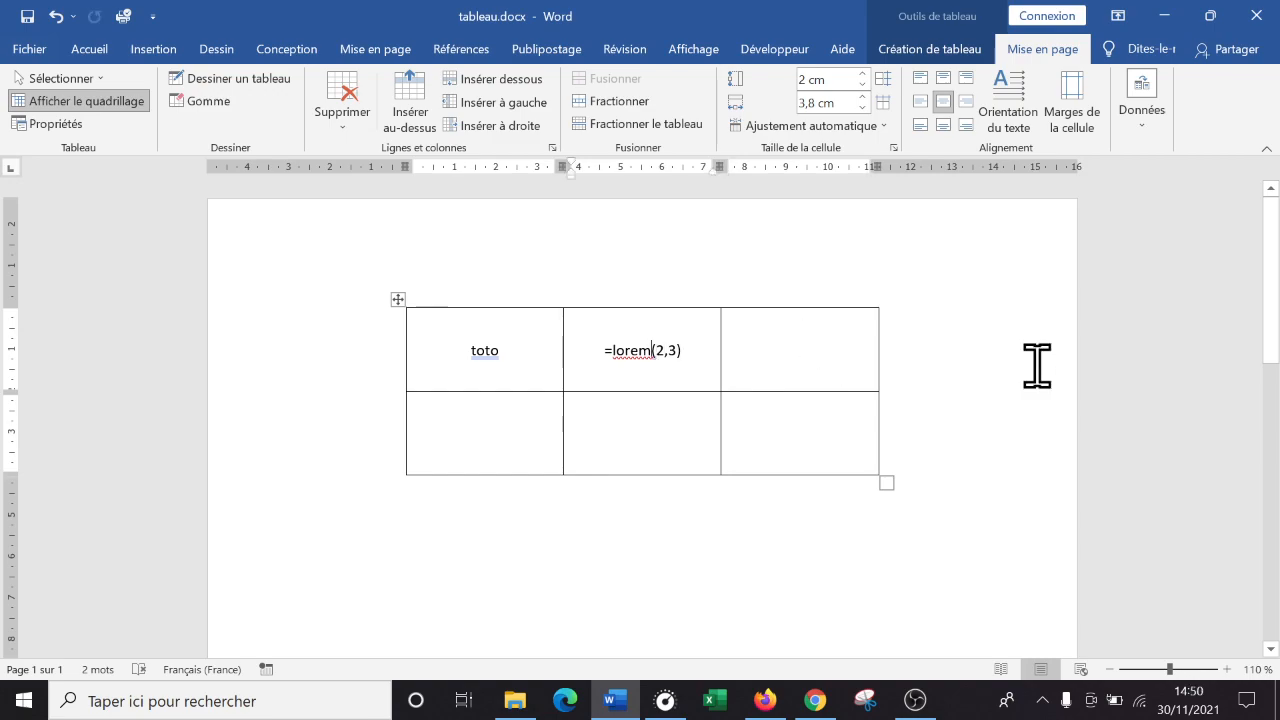
key(Left)
key(Tab)
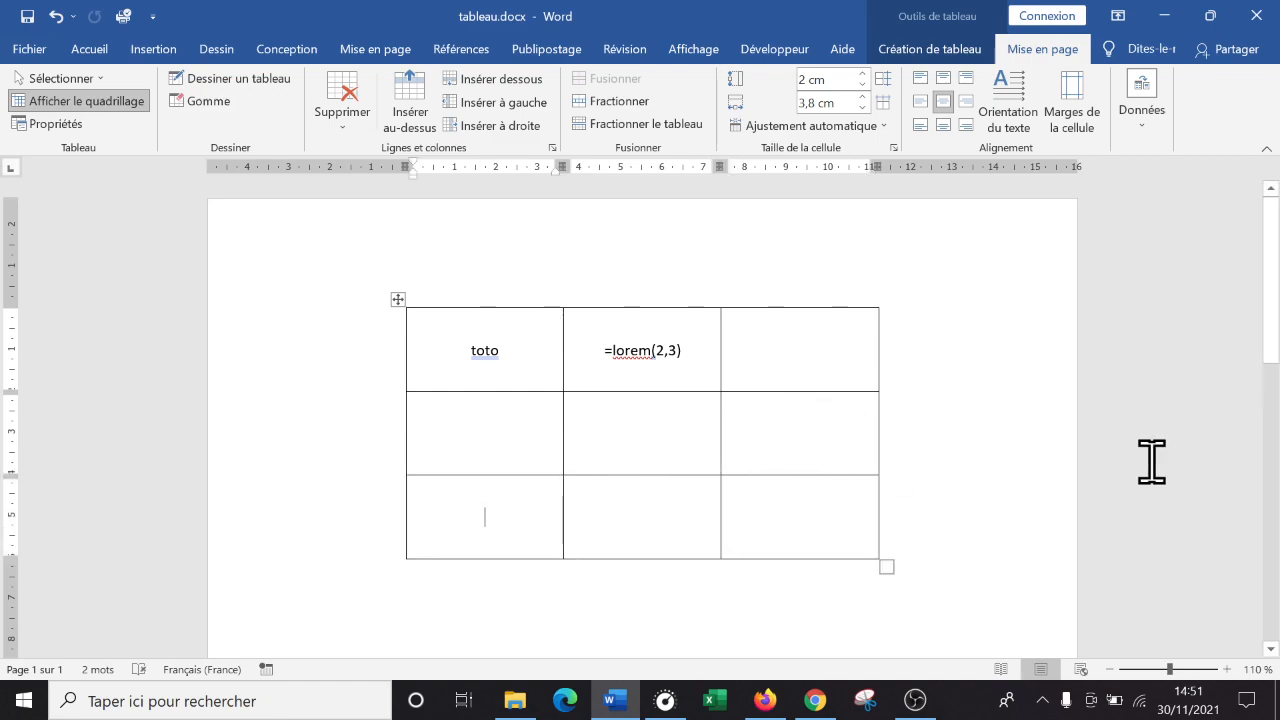
click(1150, 460)
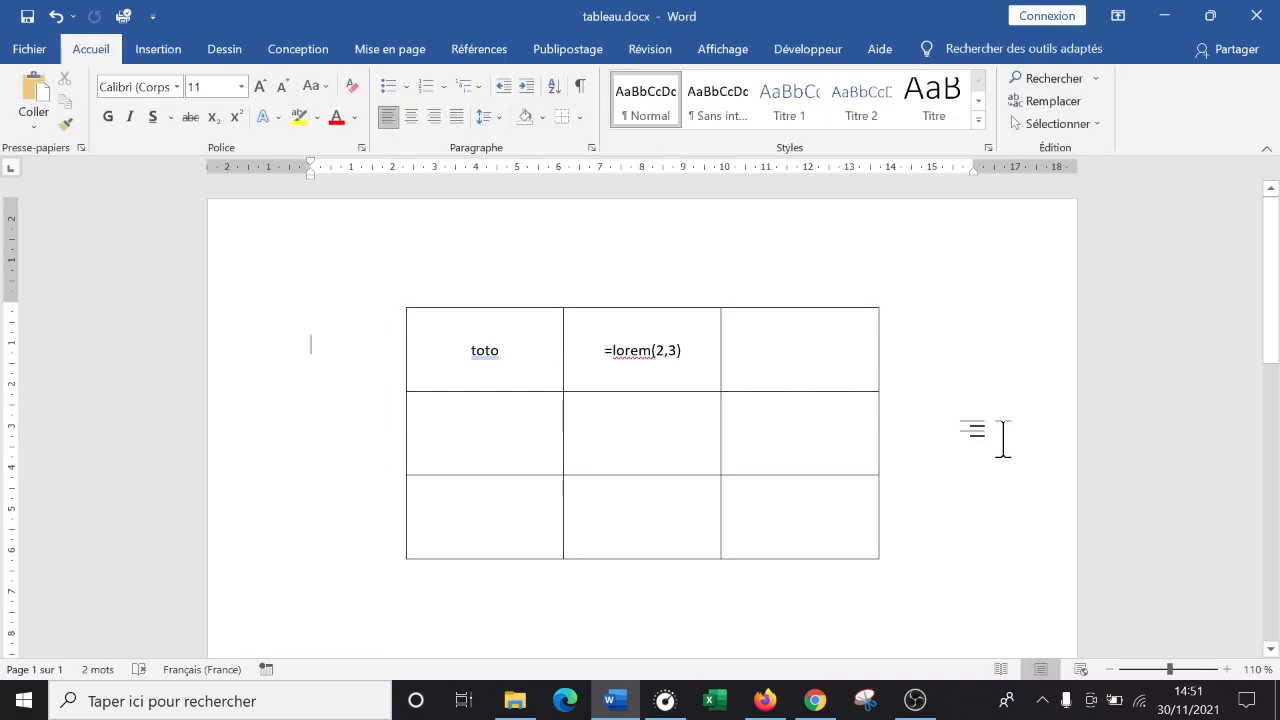
Step: Delete the third row of the table
click(700, 519)
click(794, 514)
click(482, 528)
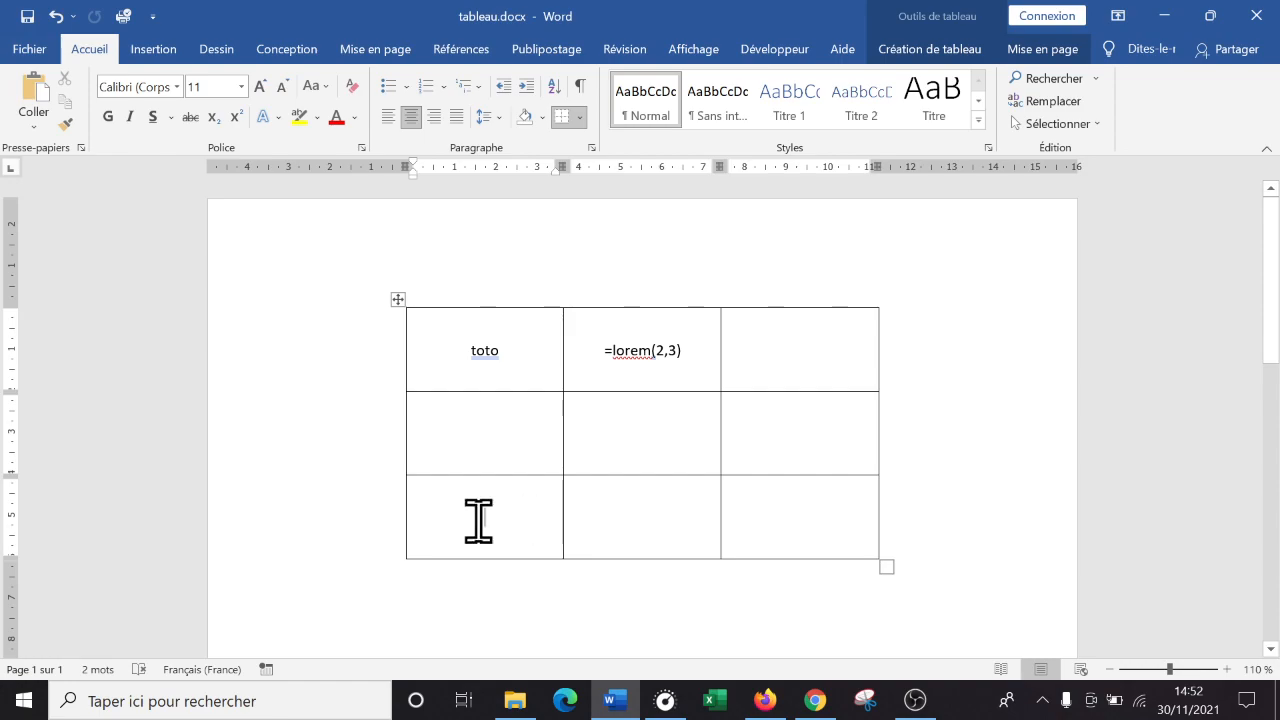
click(390, 511)
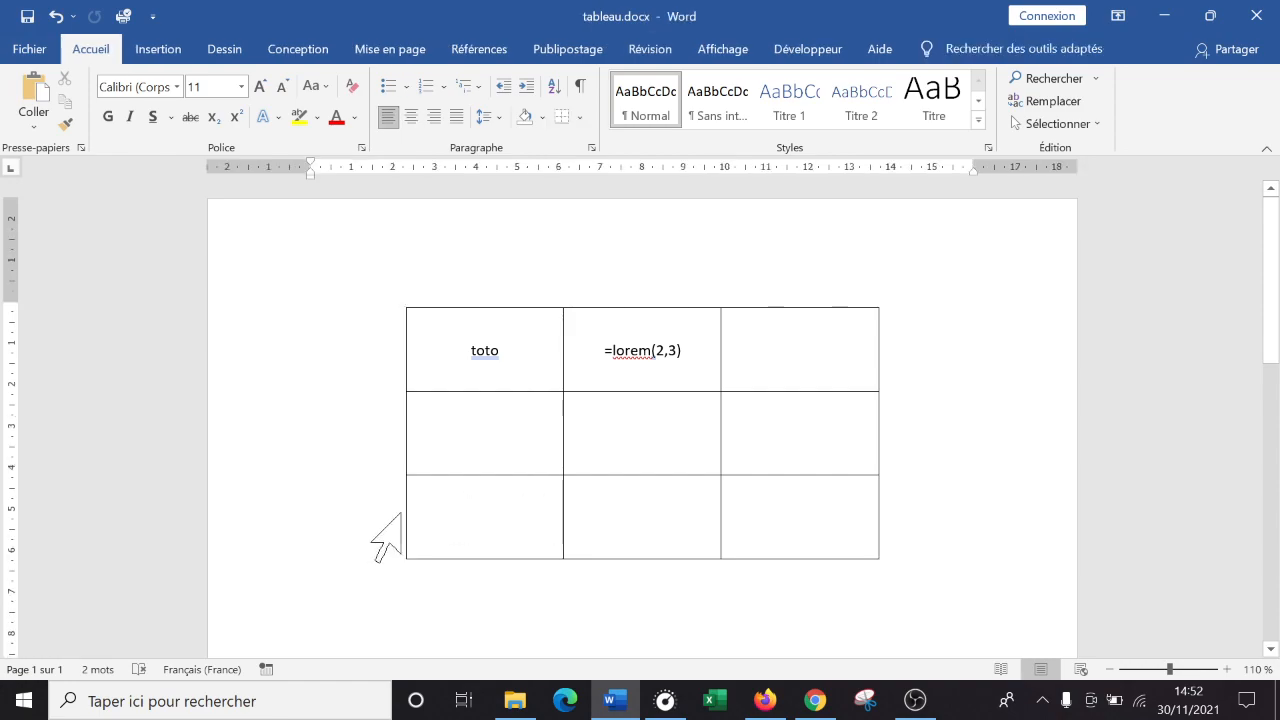
click(400, 514)
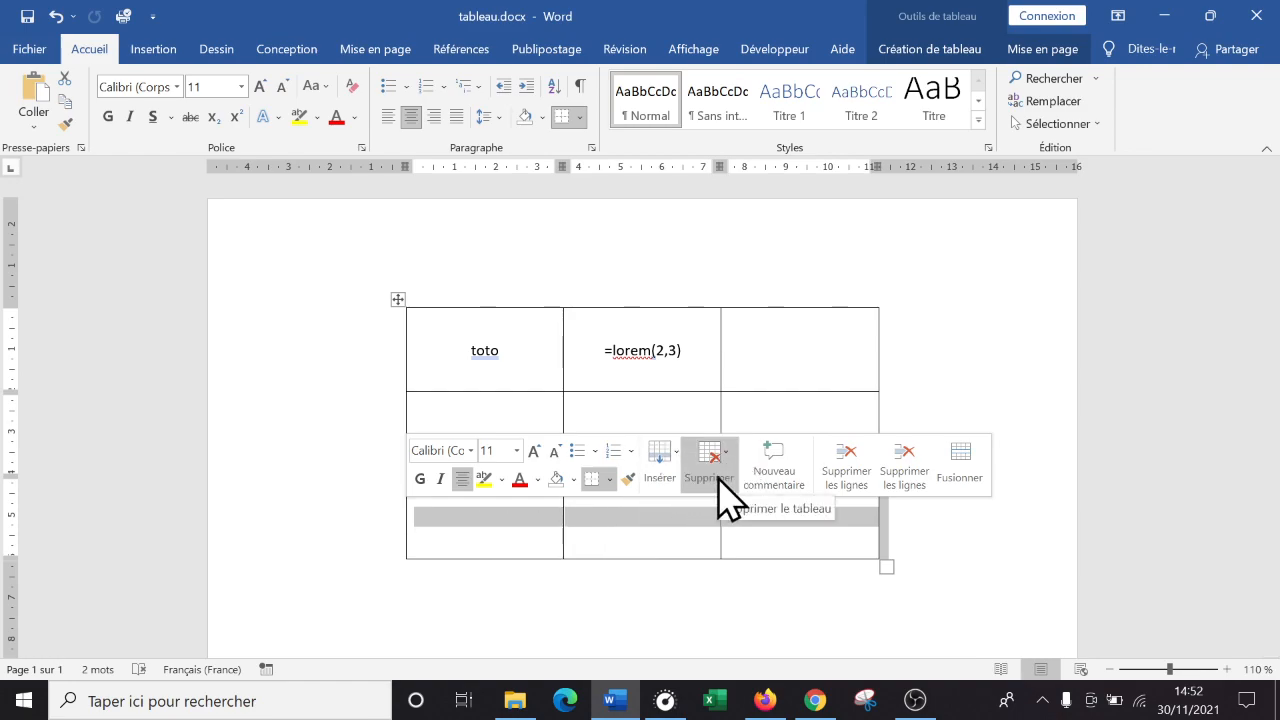
click(1040, 50)
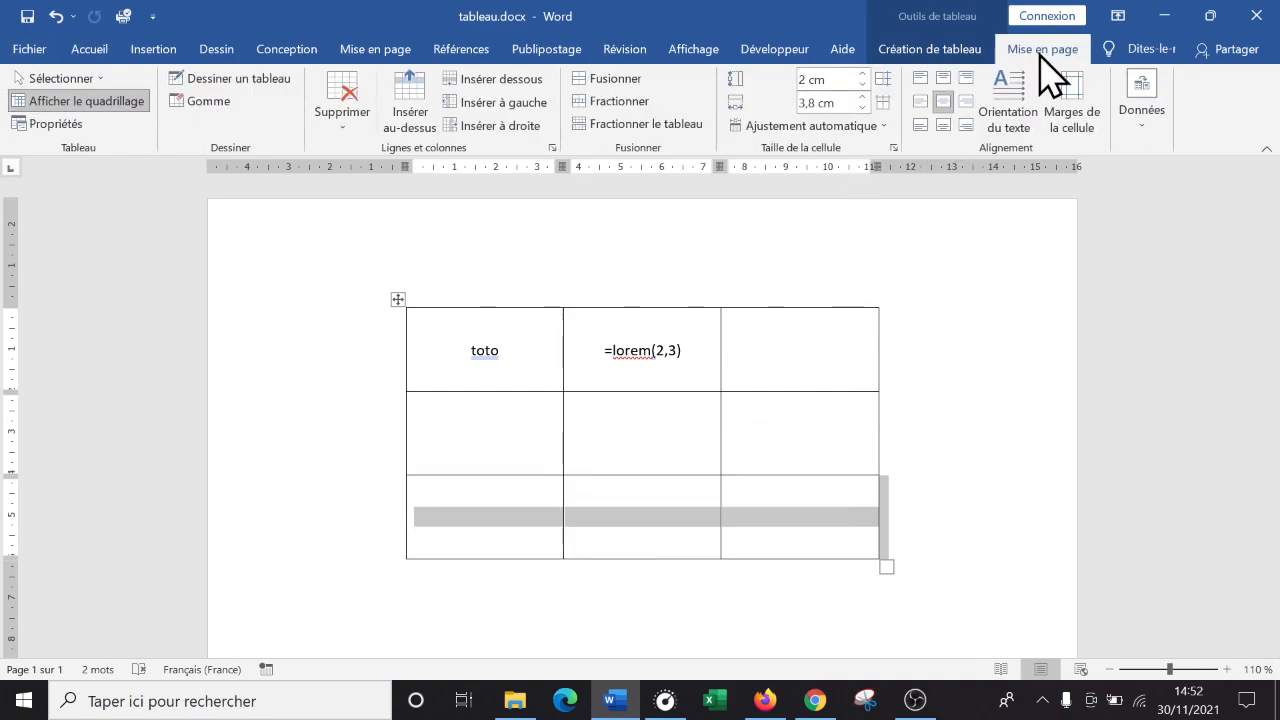
click(347, 121)
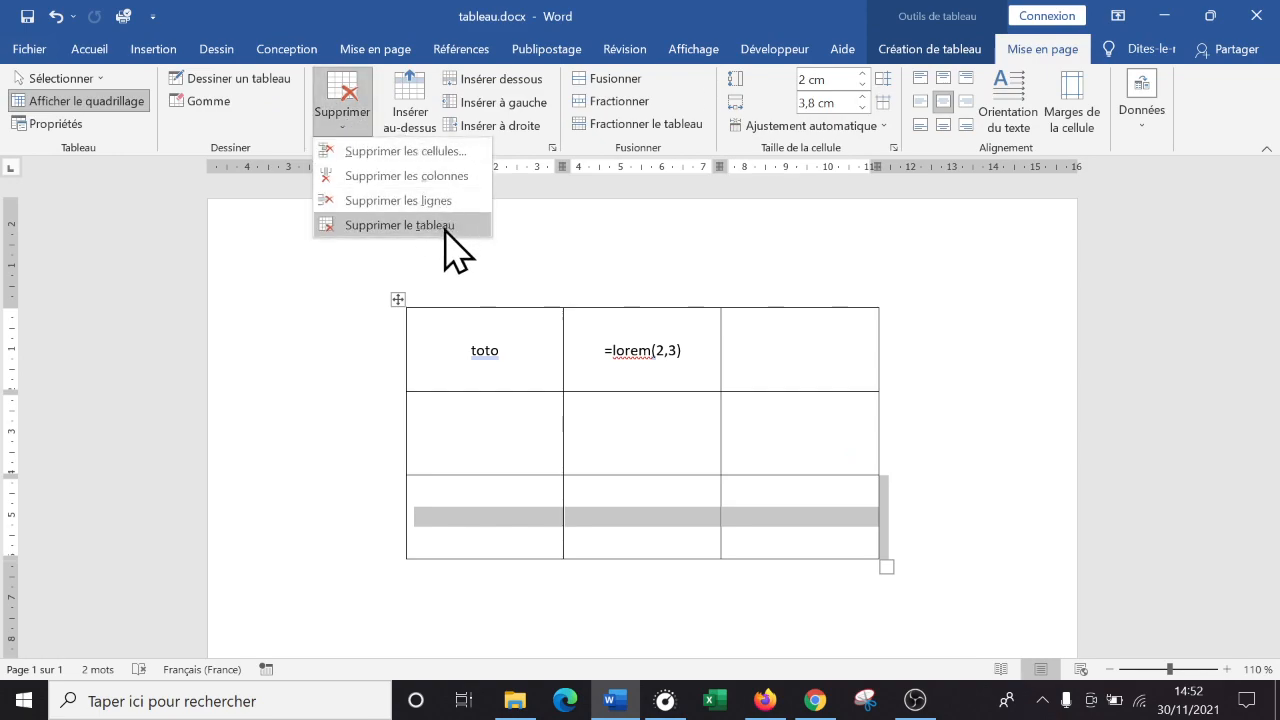
click(420, 205)
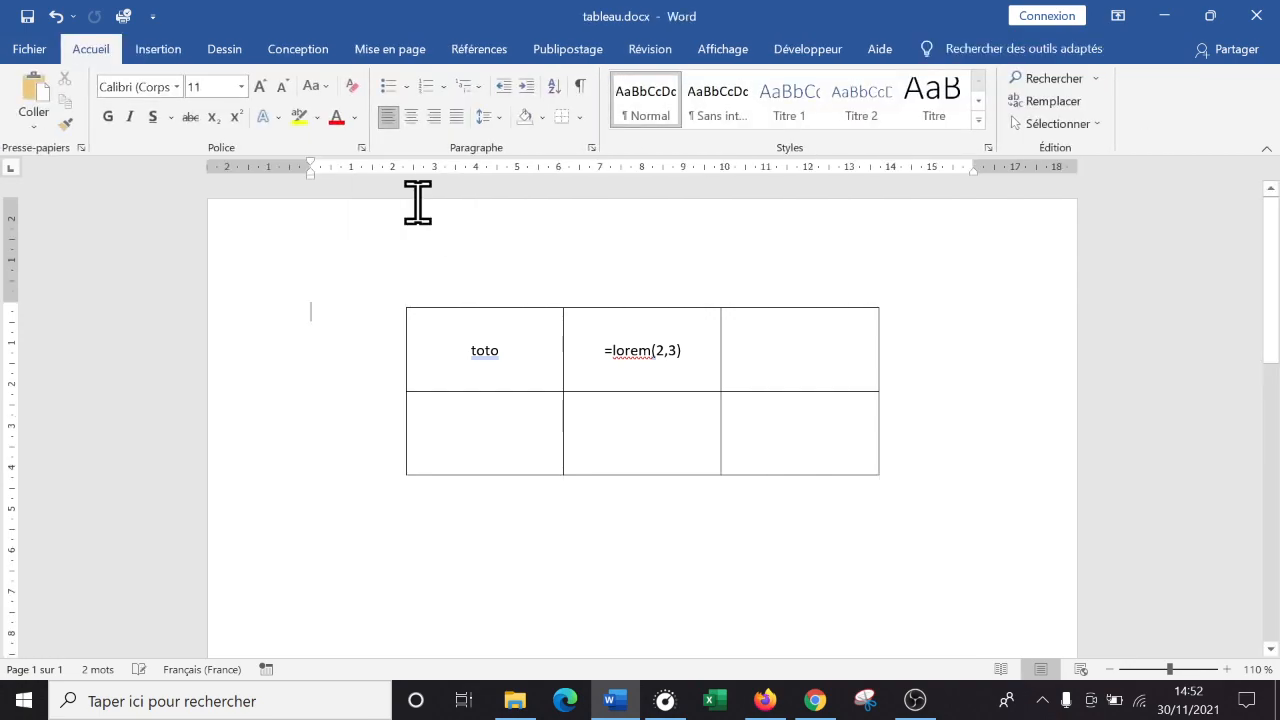
Step: Insert a new row between the table's first and second rows
click(491, 447)
click(660, 428)
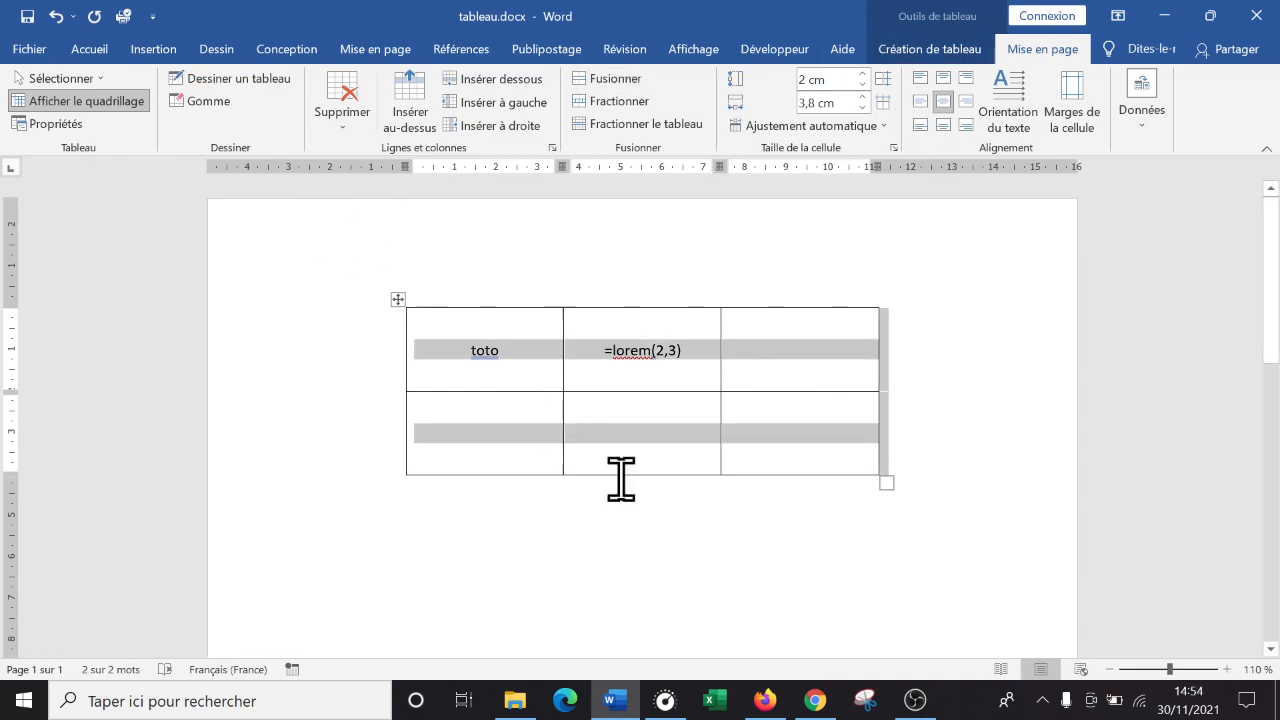
click(789, 456)
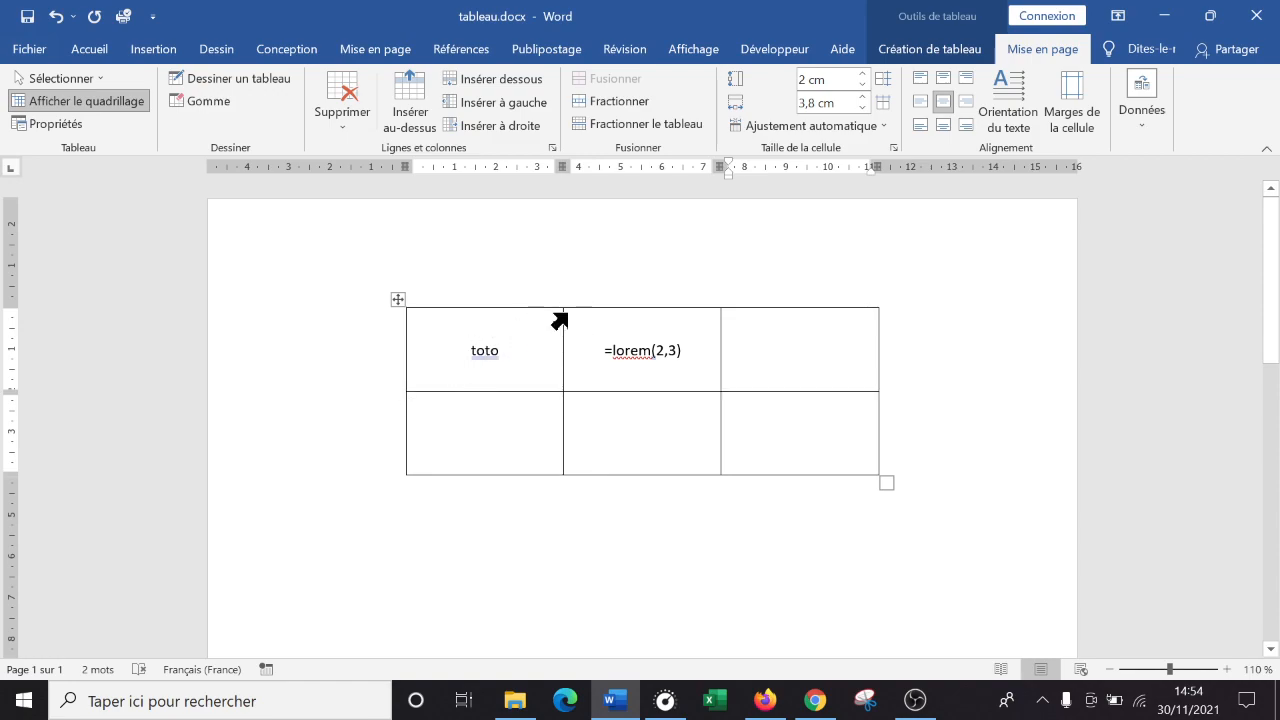
click(718, 335)
mouse_move(401, 398)
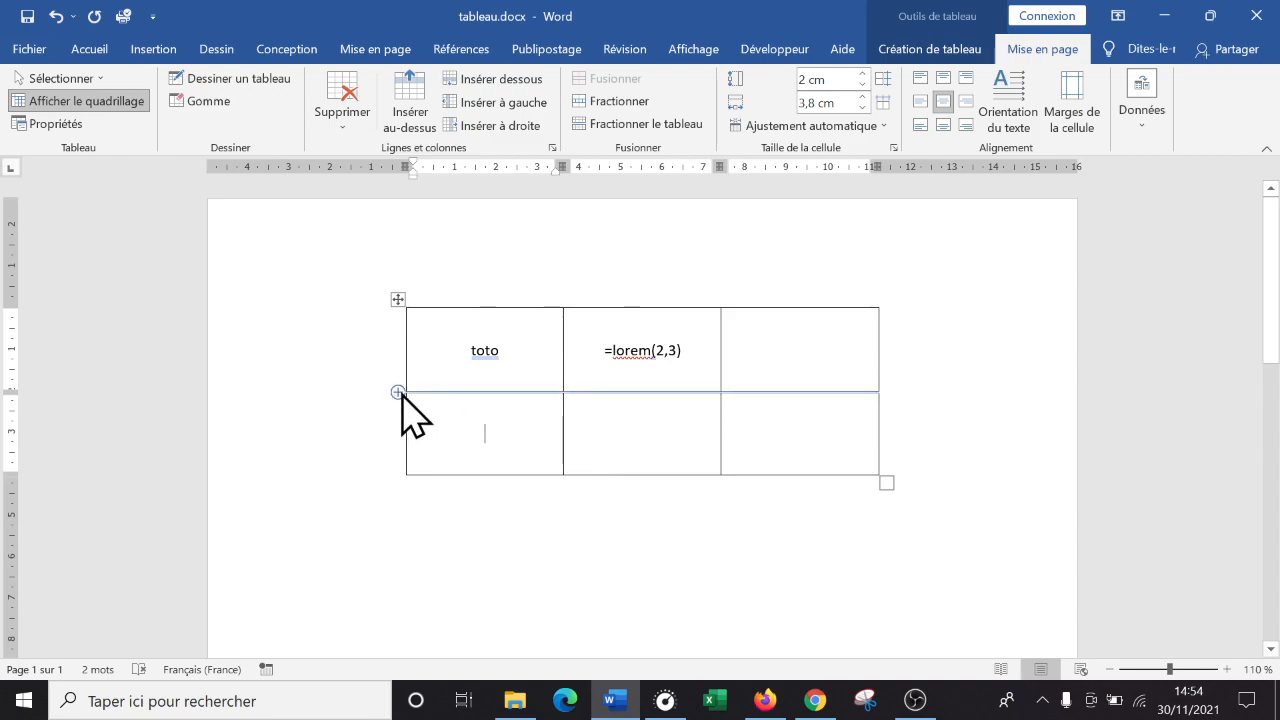
click(399, 393)
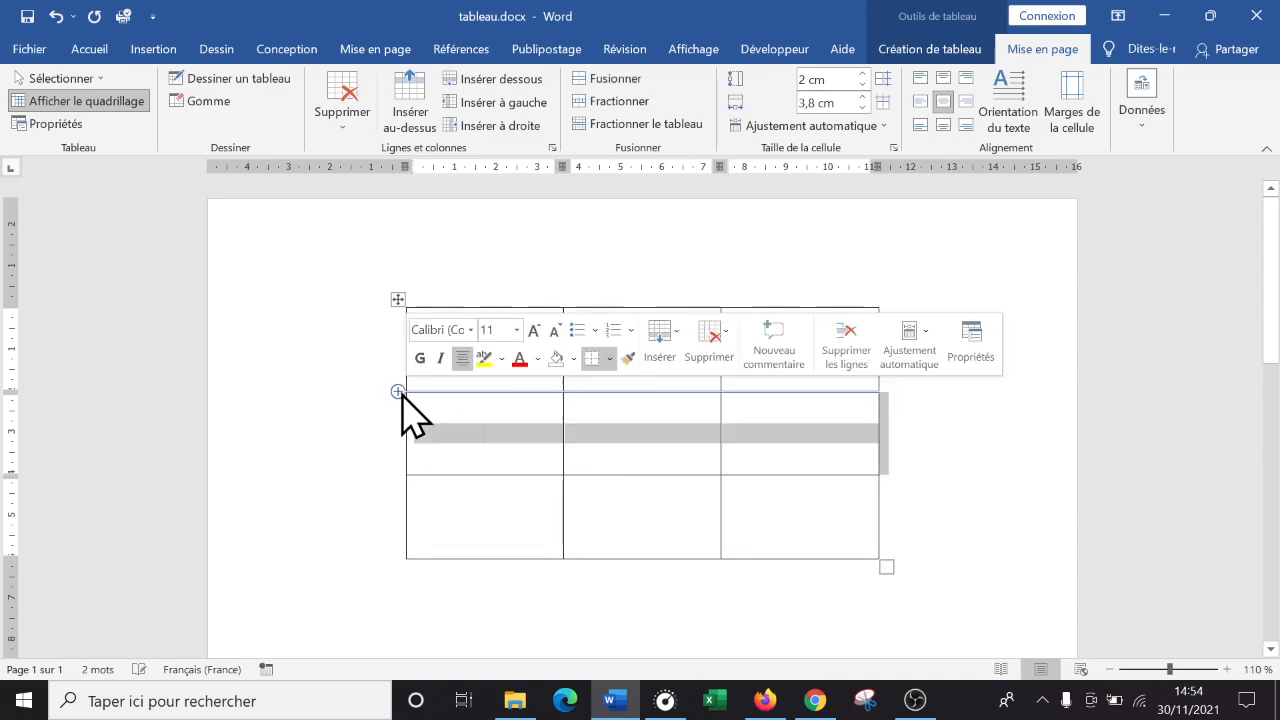
click(775, 528)
Step: Shade the middle cell of the second row with a light green theme color
click(654, 430)
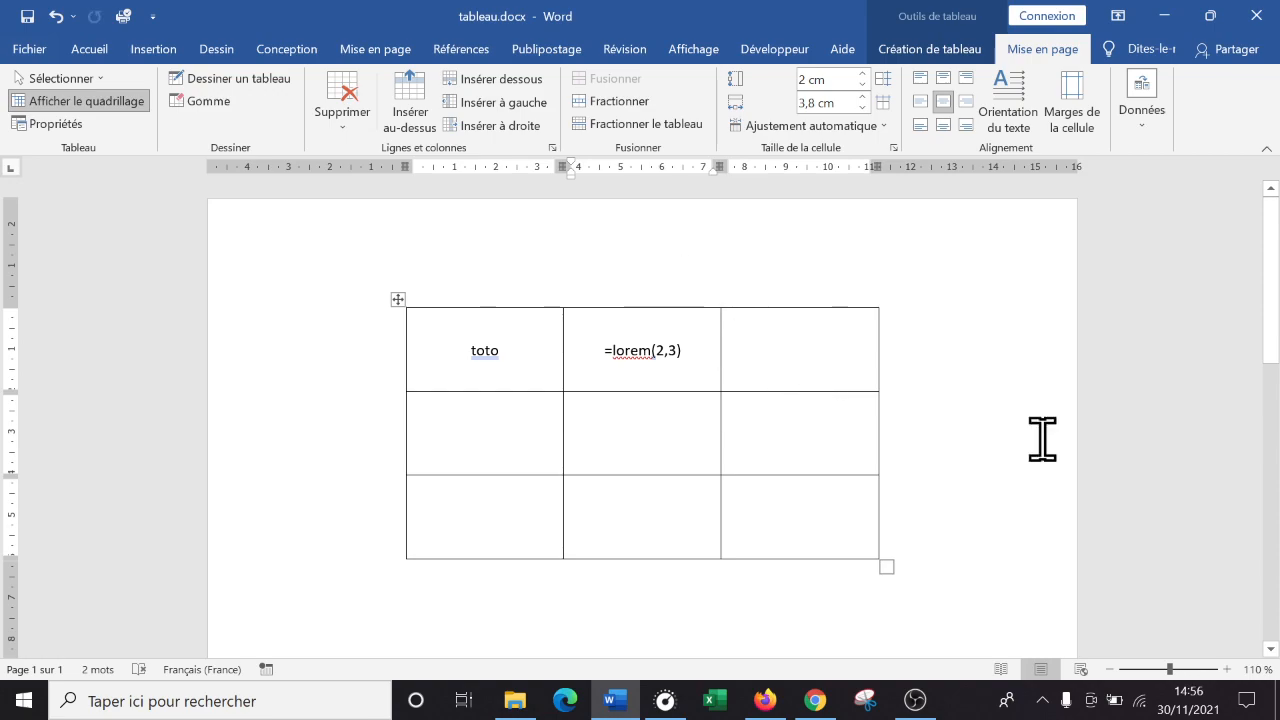
click(950, 50)
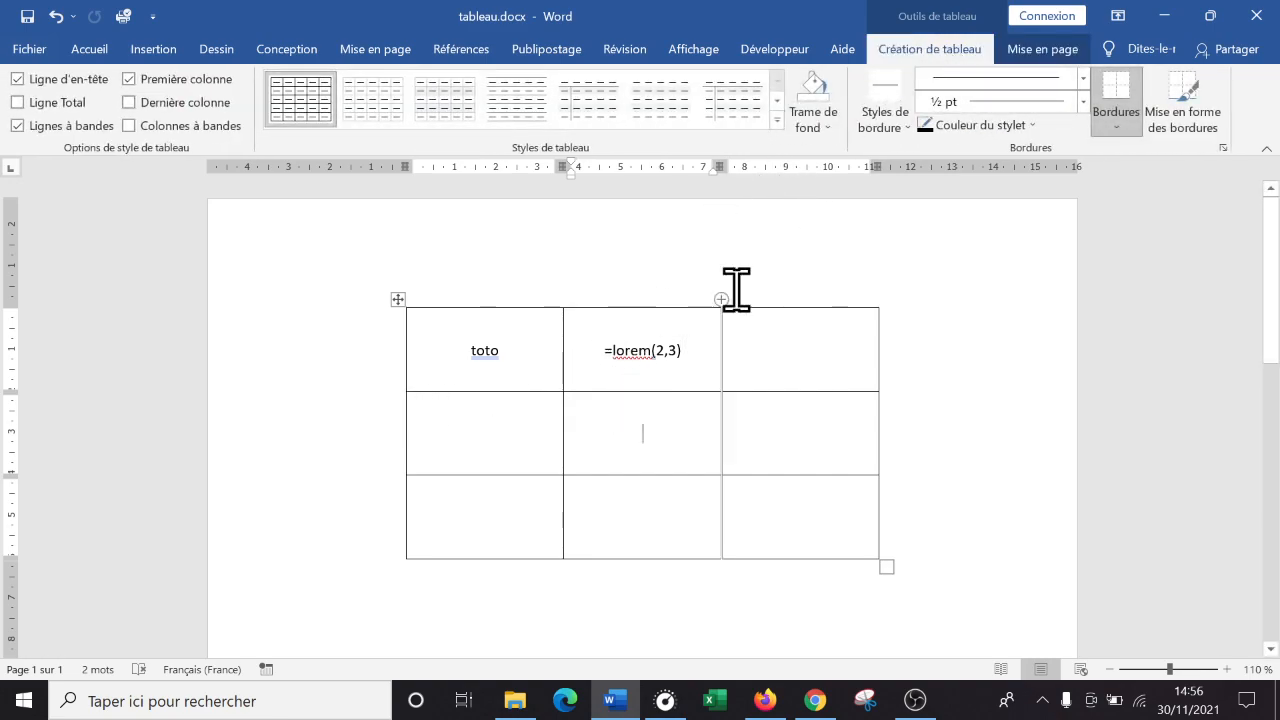
click(810, 125)
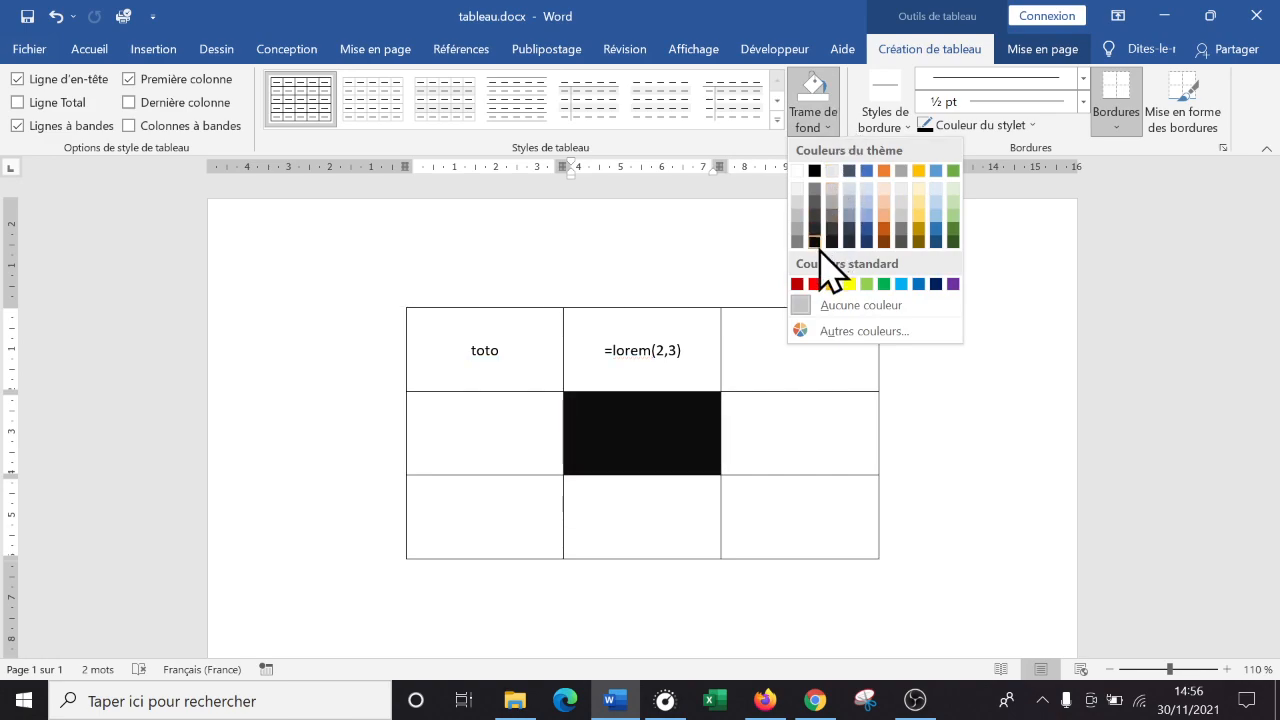
click(954, 201)
Step: Shade the last cell of the first row with the same light green color
click(806, 434)
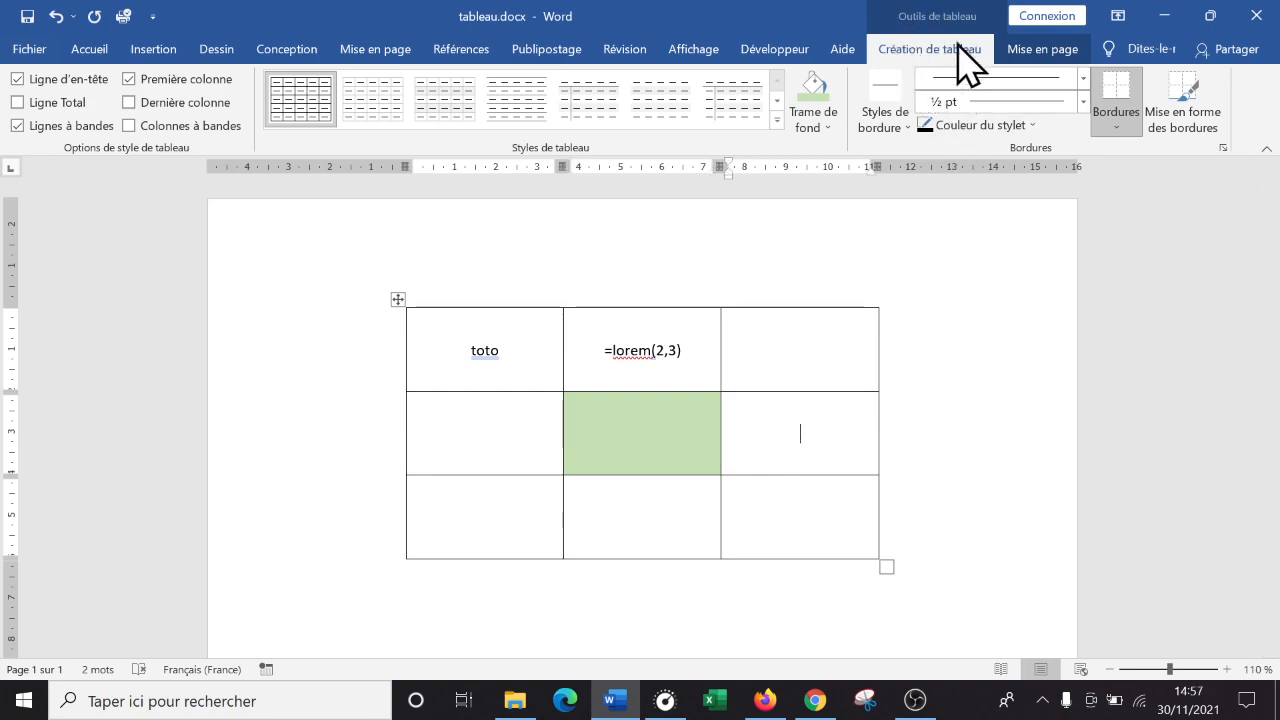
click(816, 342)
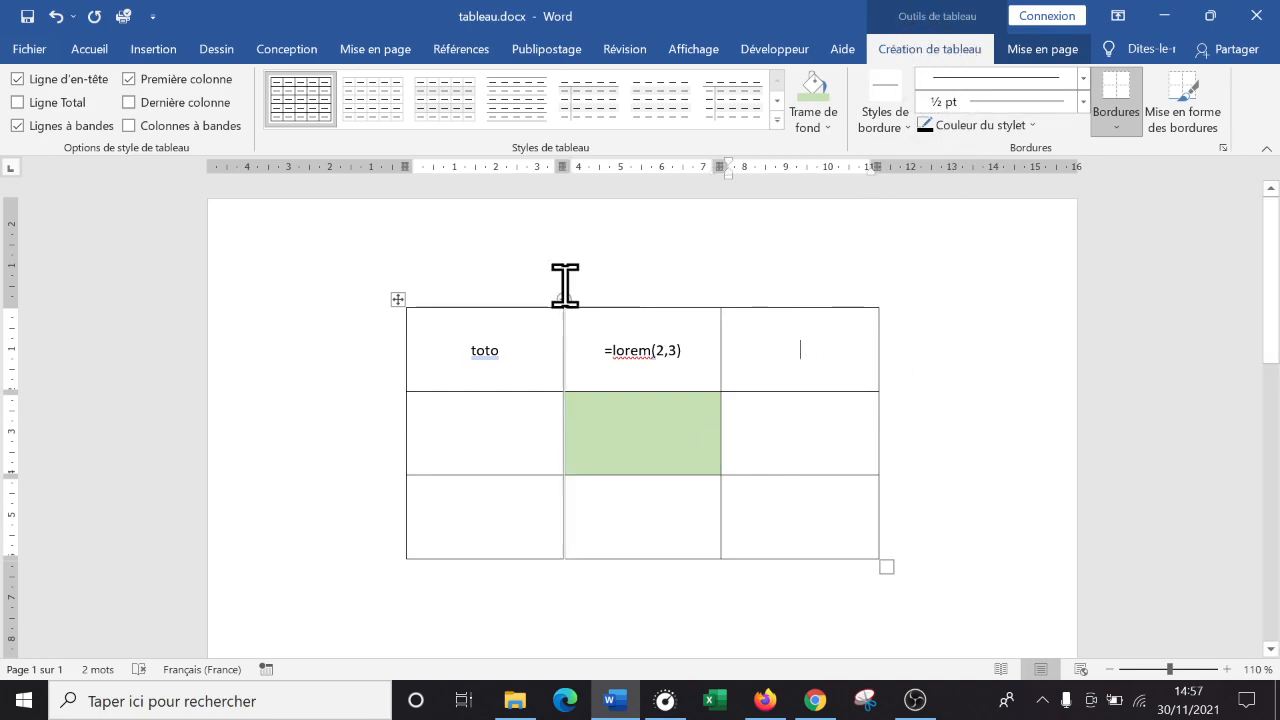
click(817, 106)
click(488, 350)
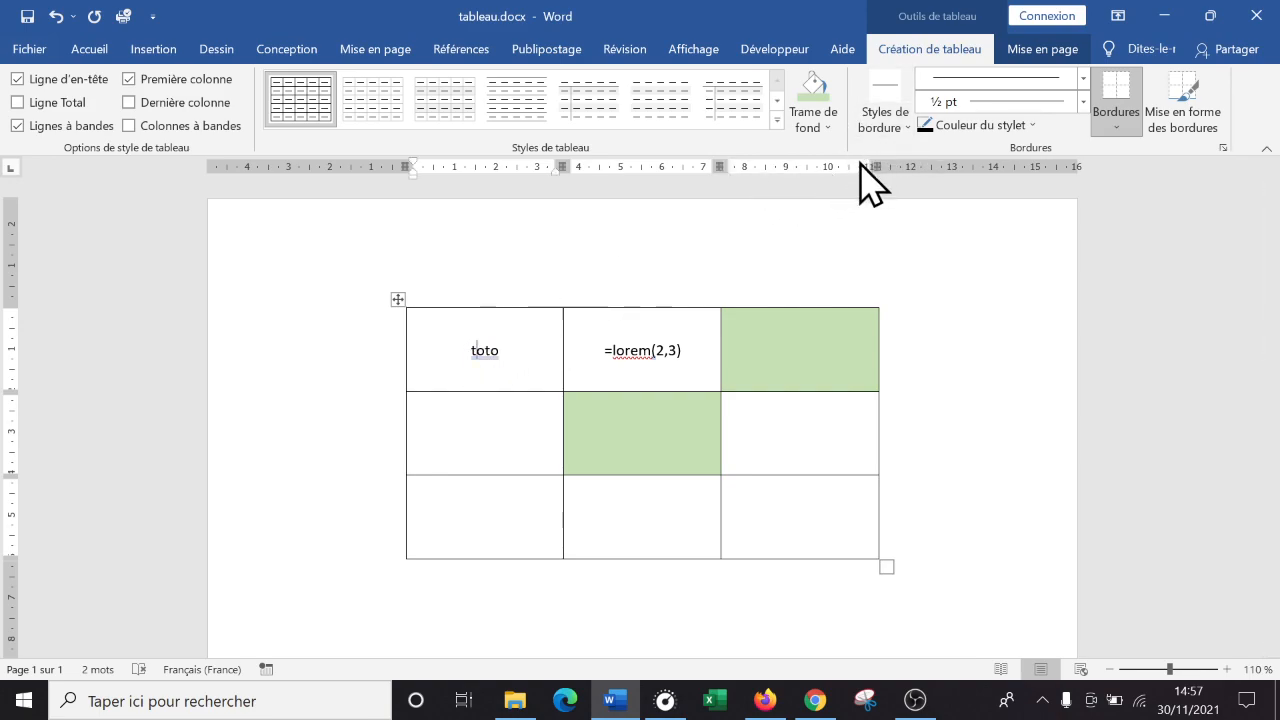
Step: Pick the black 1 ½ pt solid theme border style and try painting it on the first cell's top border
click(397, 299)
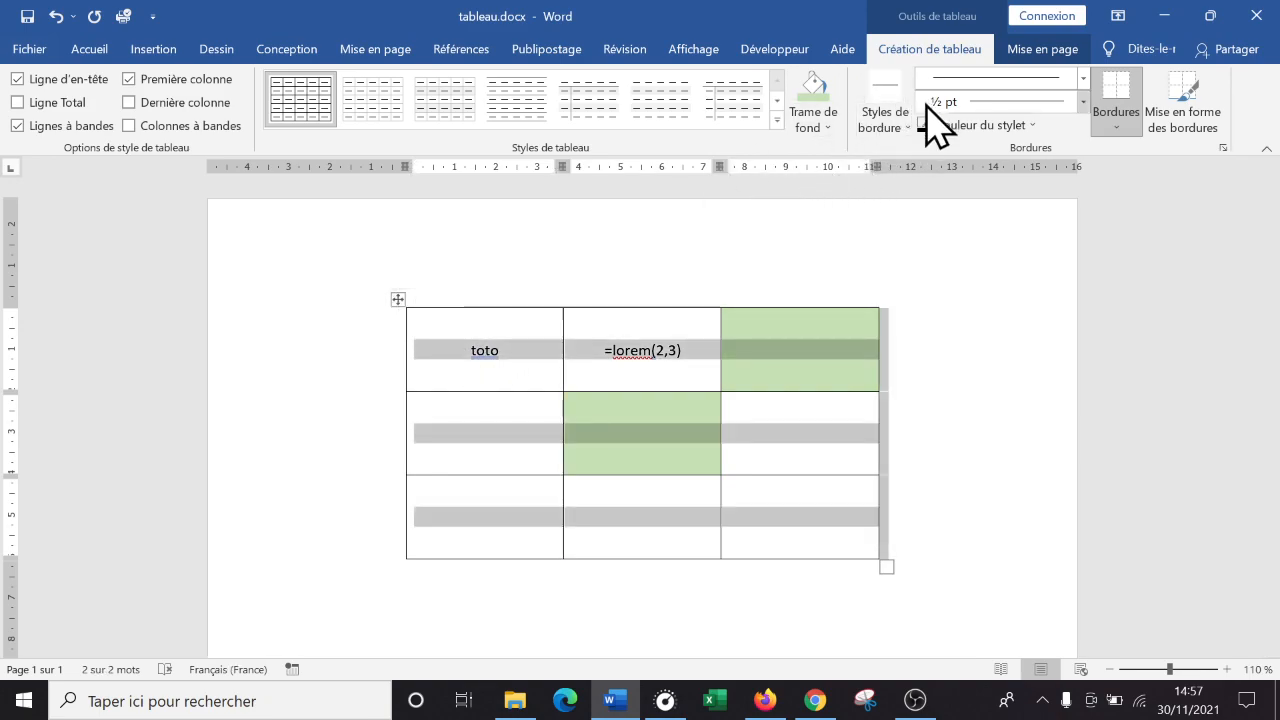
click(894, 128)
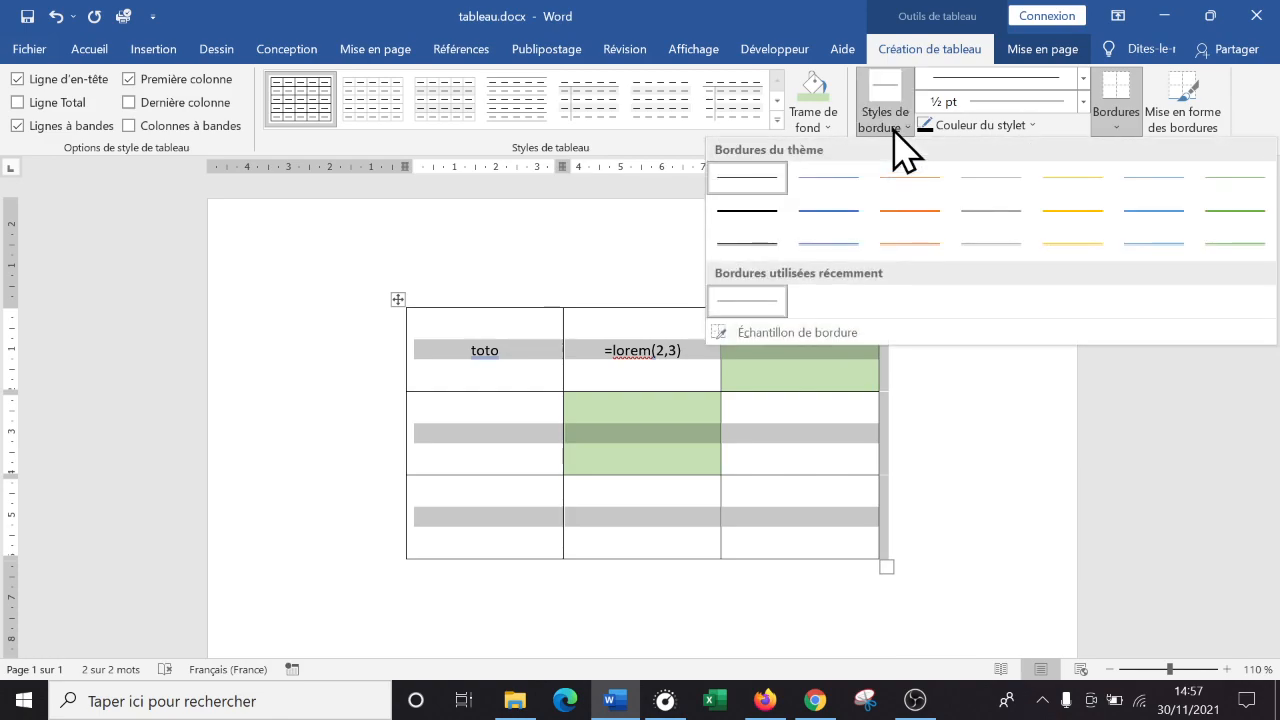
click(757, 212)
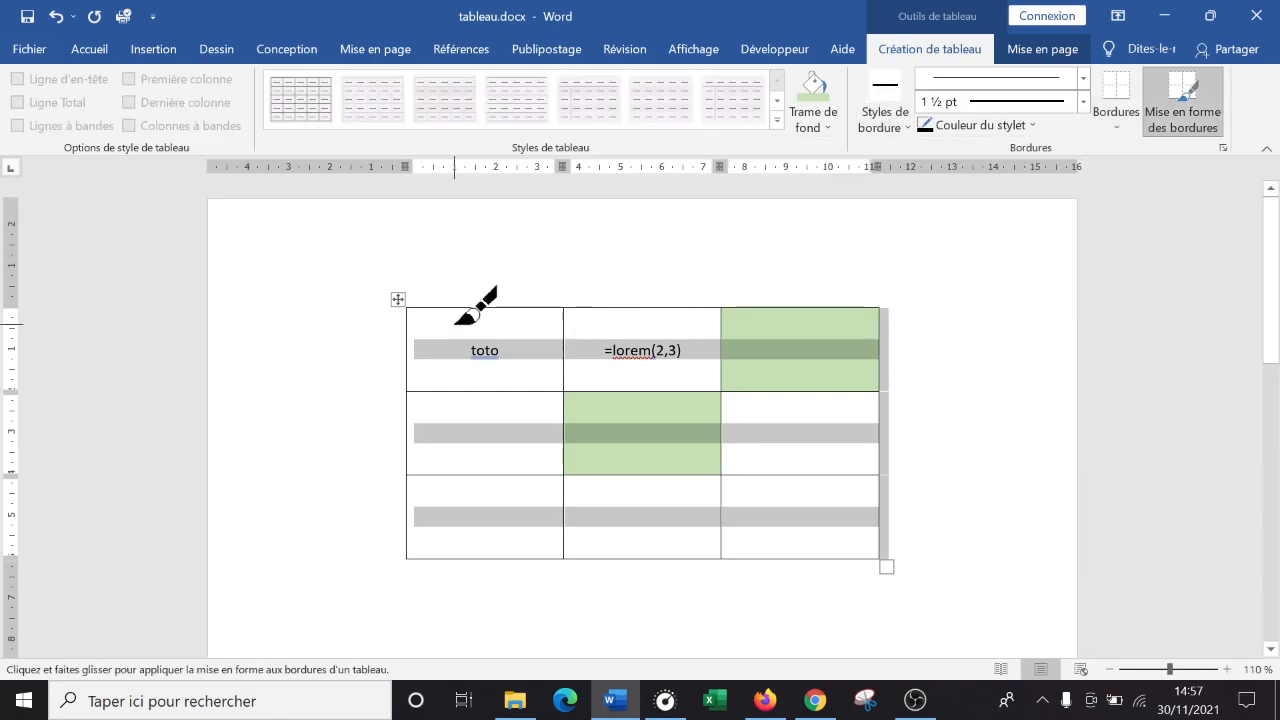
click(470, 309)
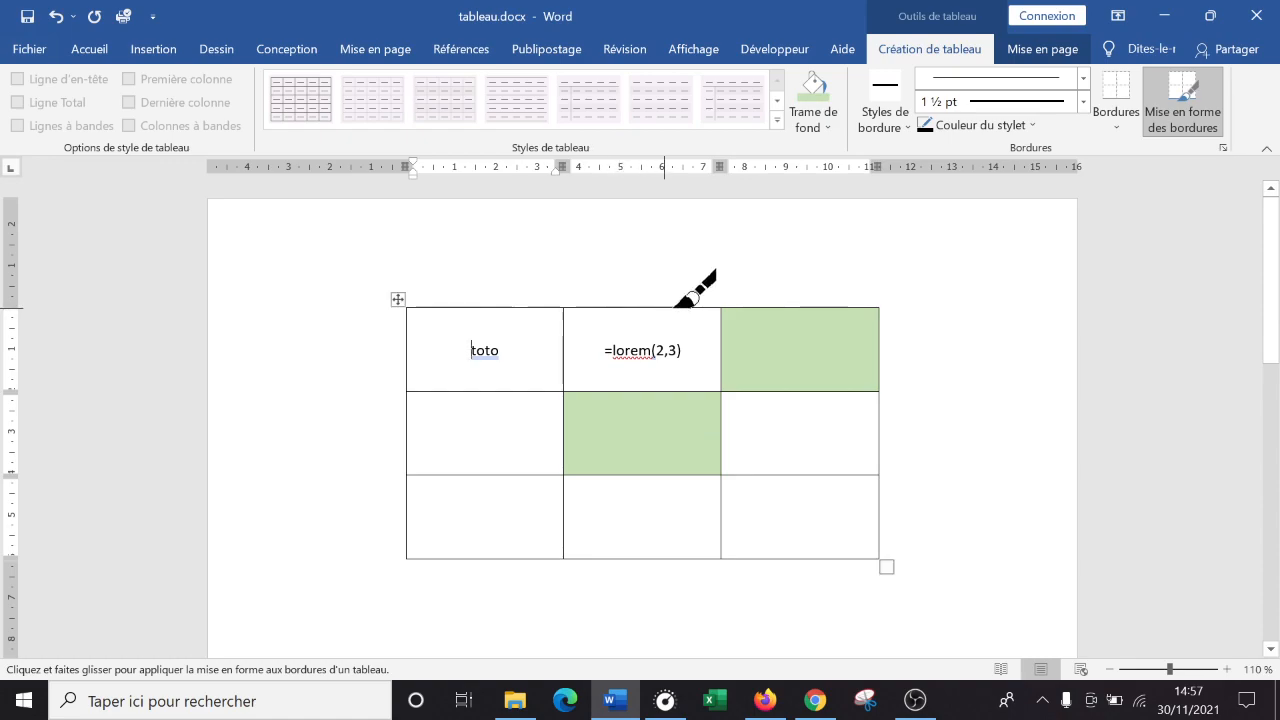
Step: Look over the pen colors and set the border line to a 3 pt double style
click(1036, 128)
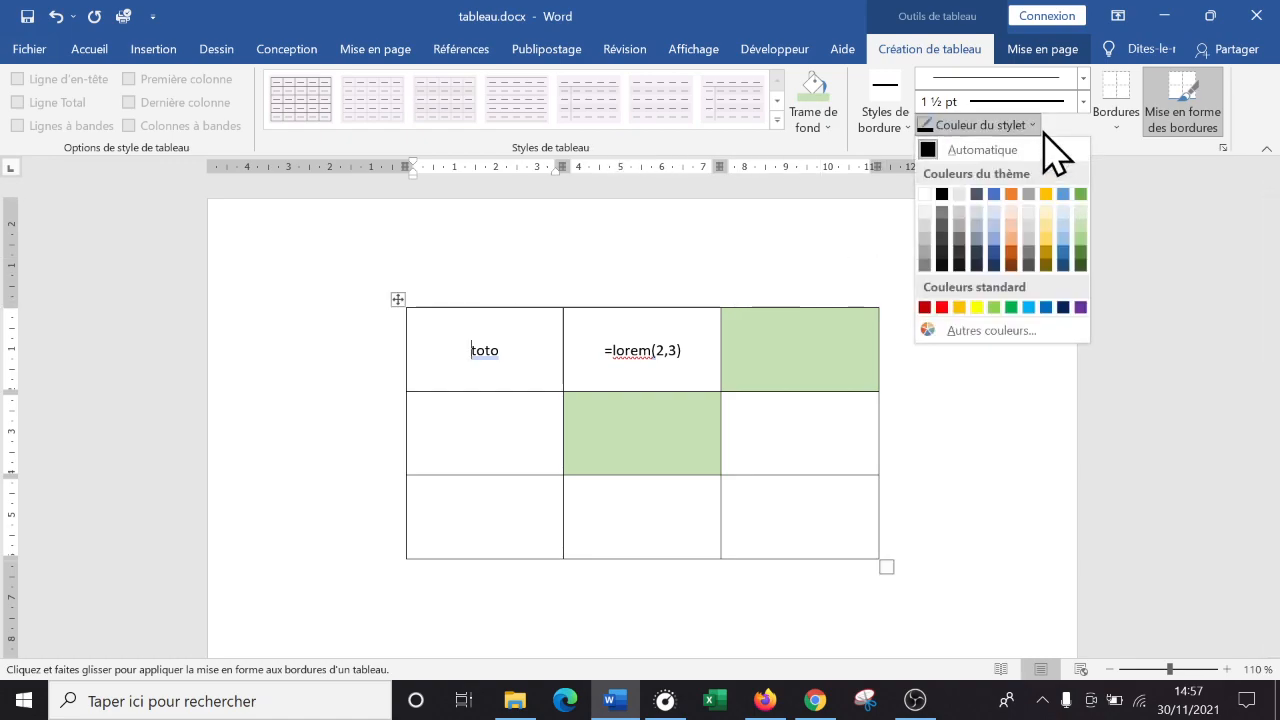
click(1063, 129)
click(1083, 77)
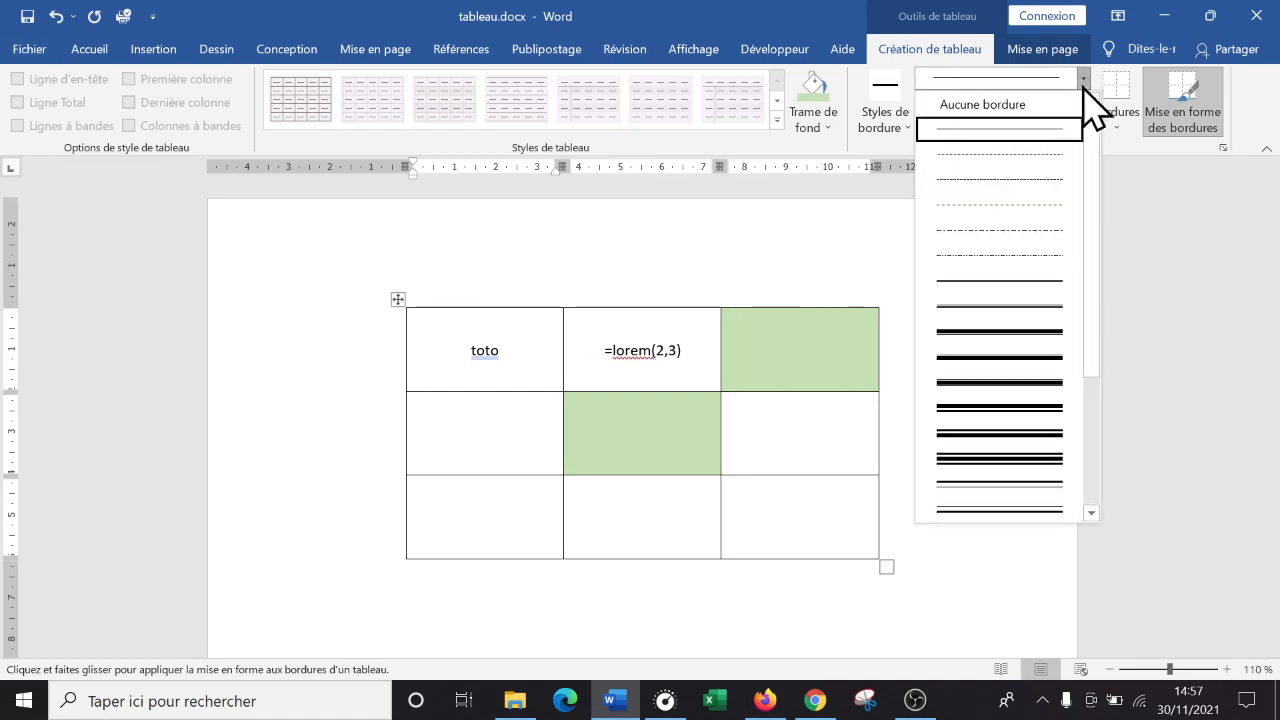
click(988, 408)
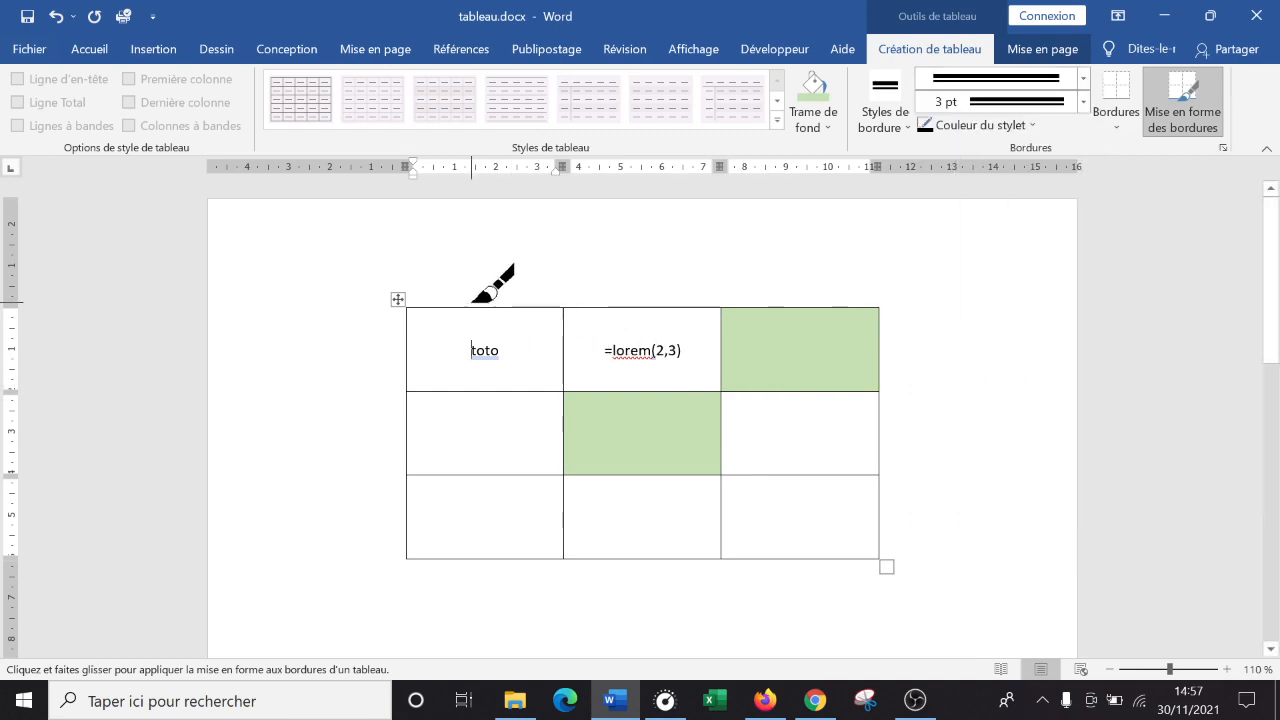
Step: Choose the blue 1 ½ pt solid theme border style and paint it along the table's top and side edges
click(895, 122)
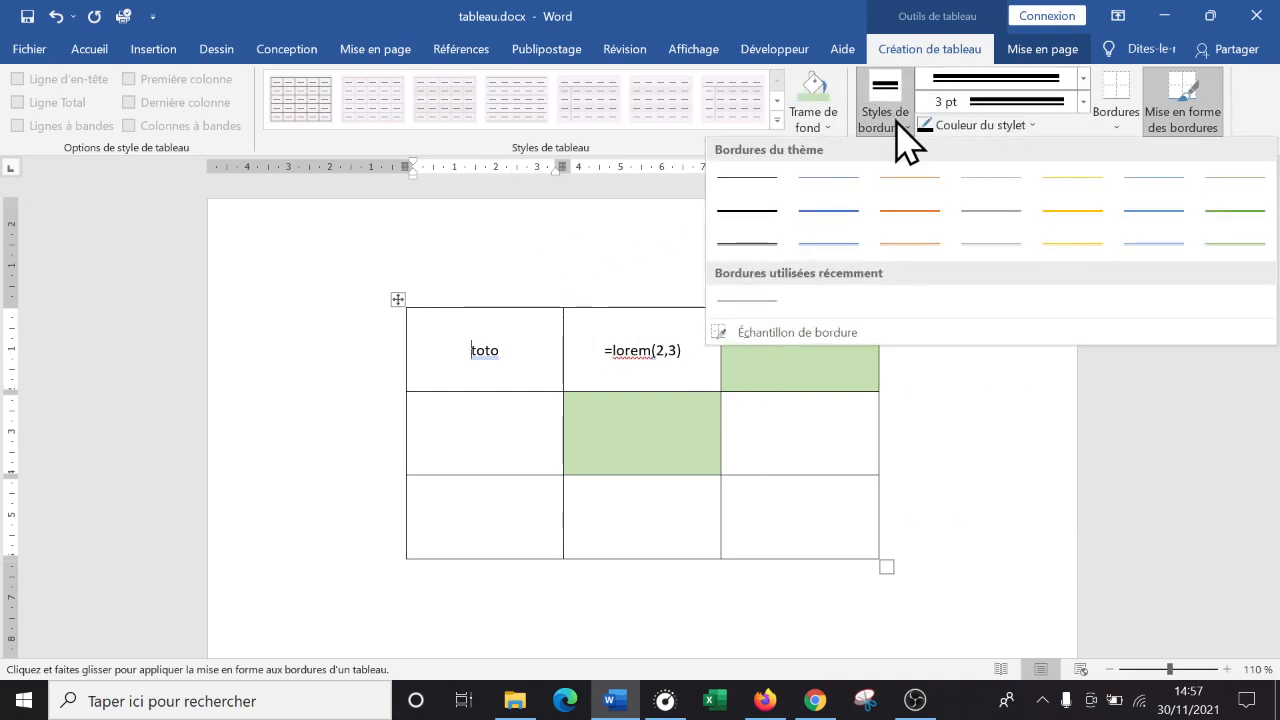
click(828, 211)
mouse_move(520, 308)
mouse_down()
mouse_move(866, 309)
mouse_move(886, 329)
mouse_move(867, 368)
mouse_move(877, 489)
mouse_move(860, 540)
mouse_move(884, 564)
mouse_move(668, 548)
mouse_move(408, 557)
mouse_move(407, 307)
mouse_up()
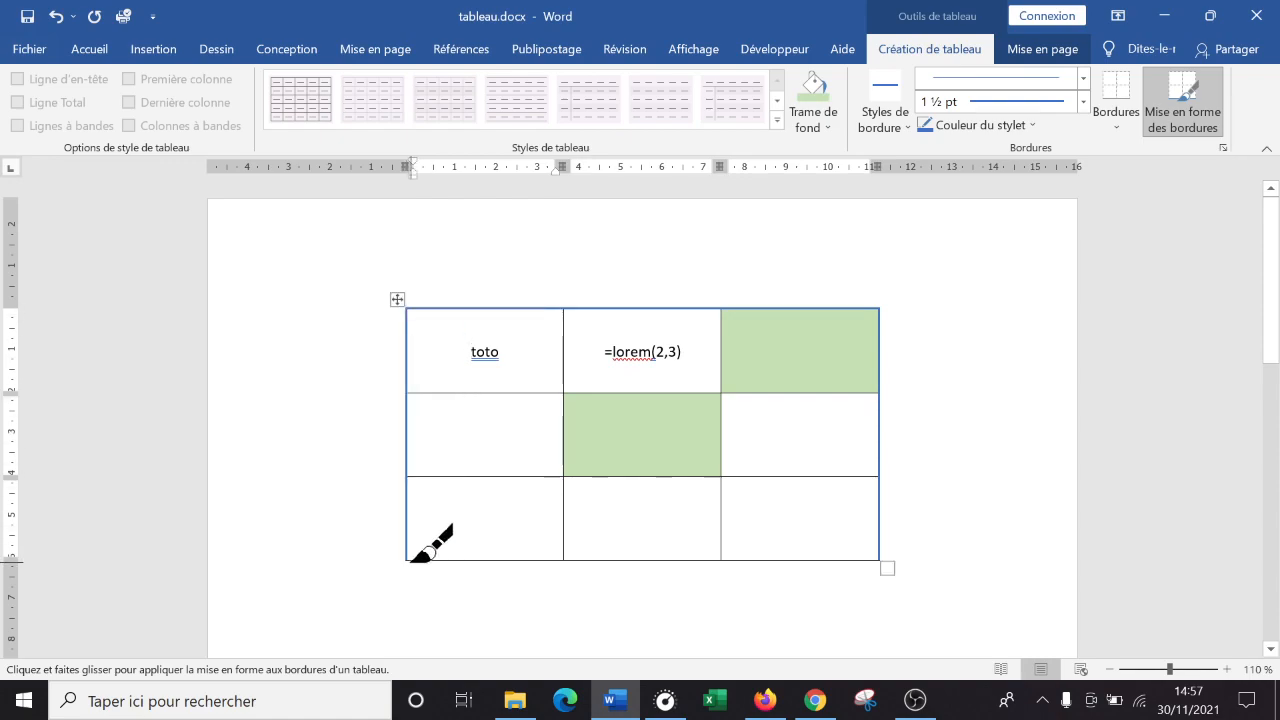
mouse_move(408, 555)
mouse_down()
mouse_move(565, 568)
mouse_move(818, 550)
mouse_move(881, 563)
mouse_move(420, 548)
mouse_up()
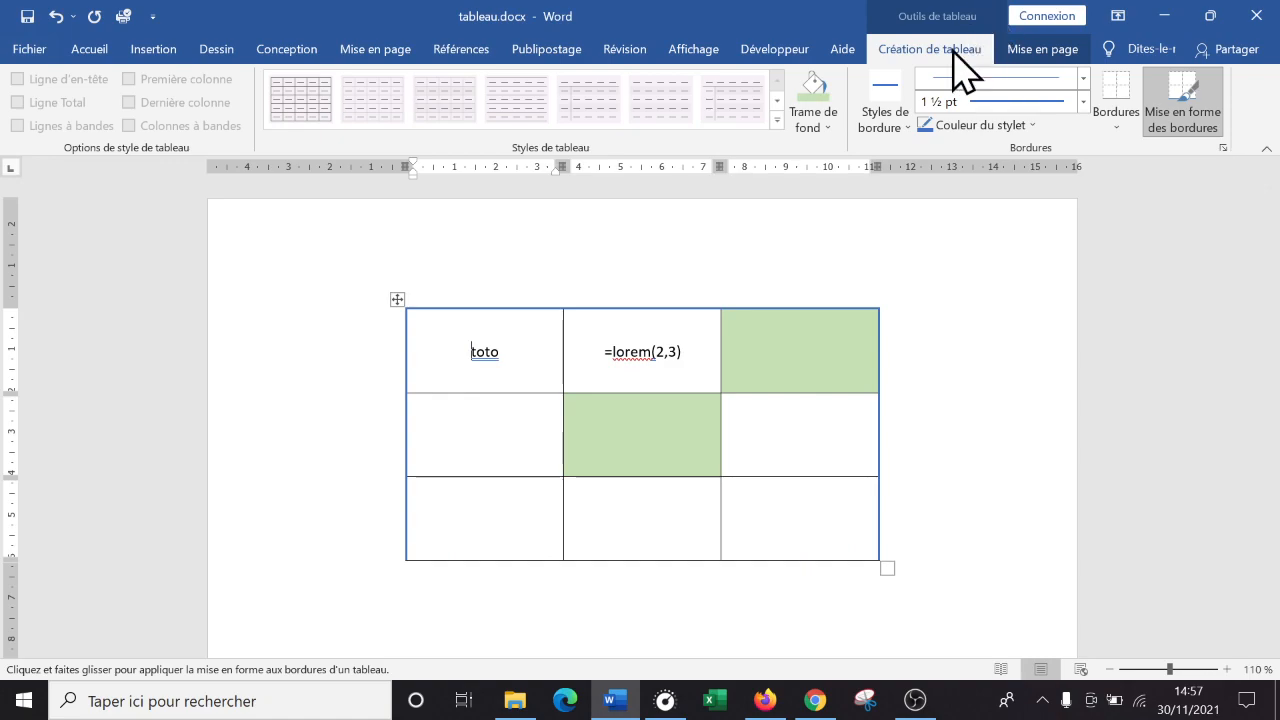
Step: Apply blue outside borders to the "toto" cell only and undo them
click(1115, 127)
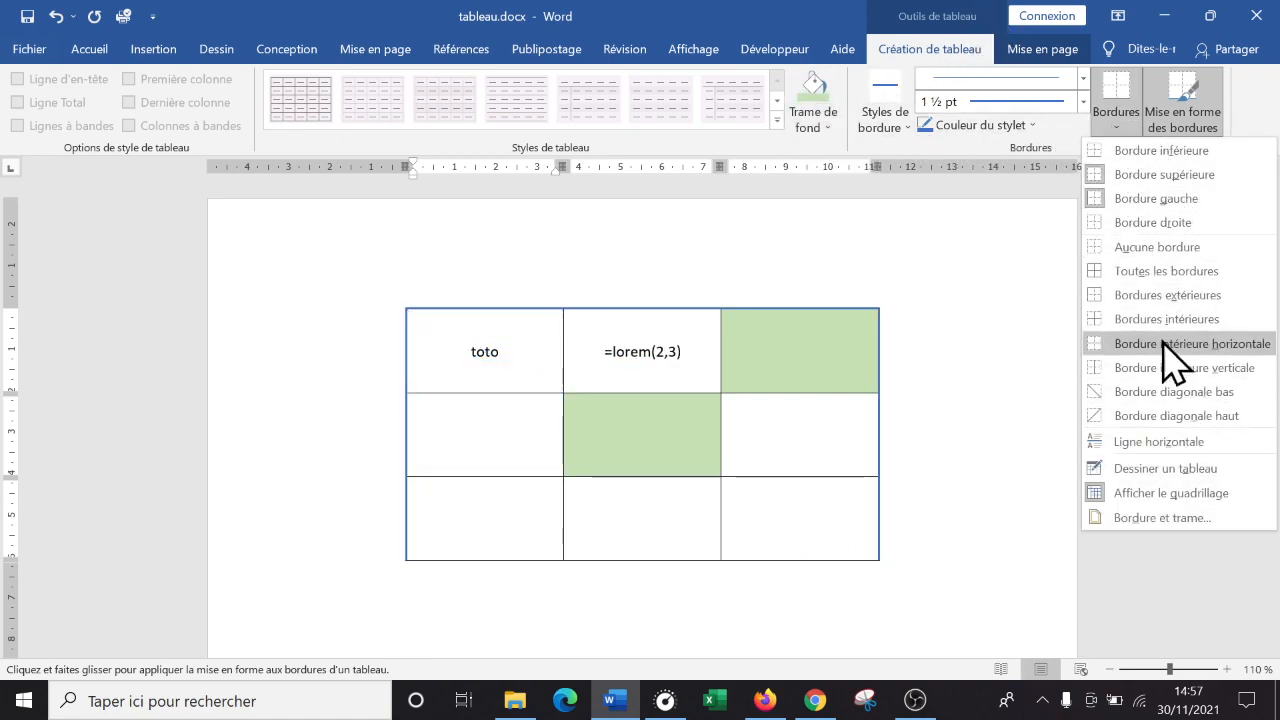
click(1190, 295)
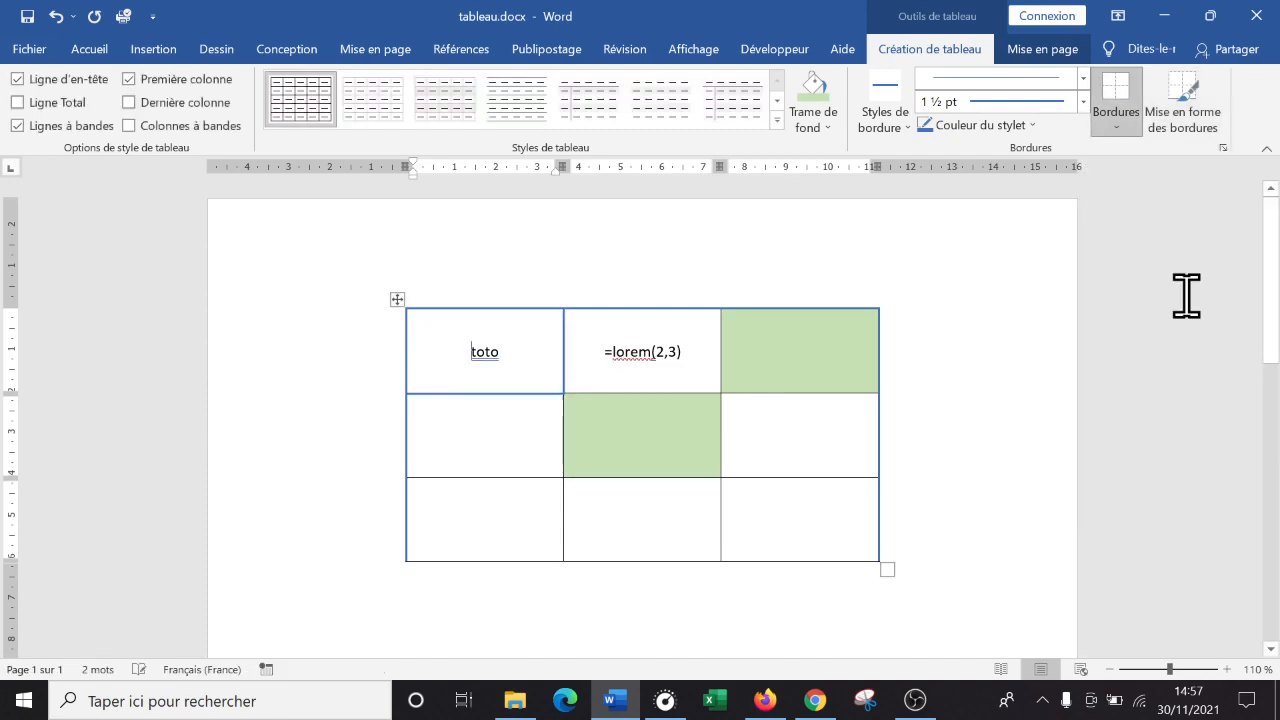
click(55, 16)
Step: Apply the blue 1 ½ pt outside borders to the whole table
click(397, 299)
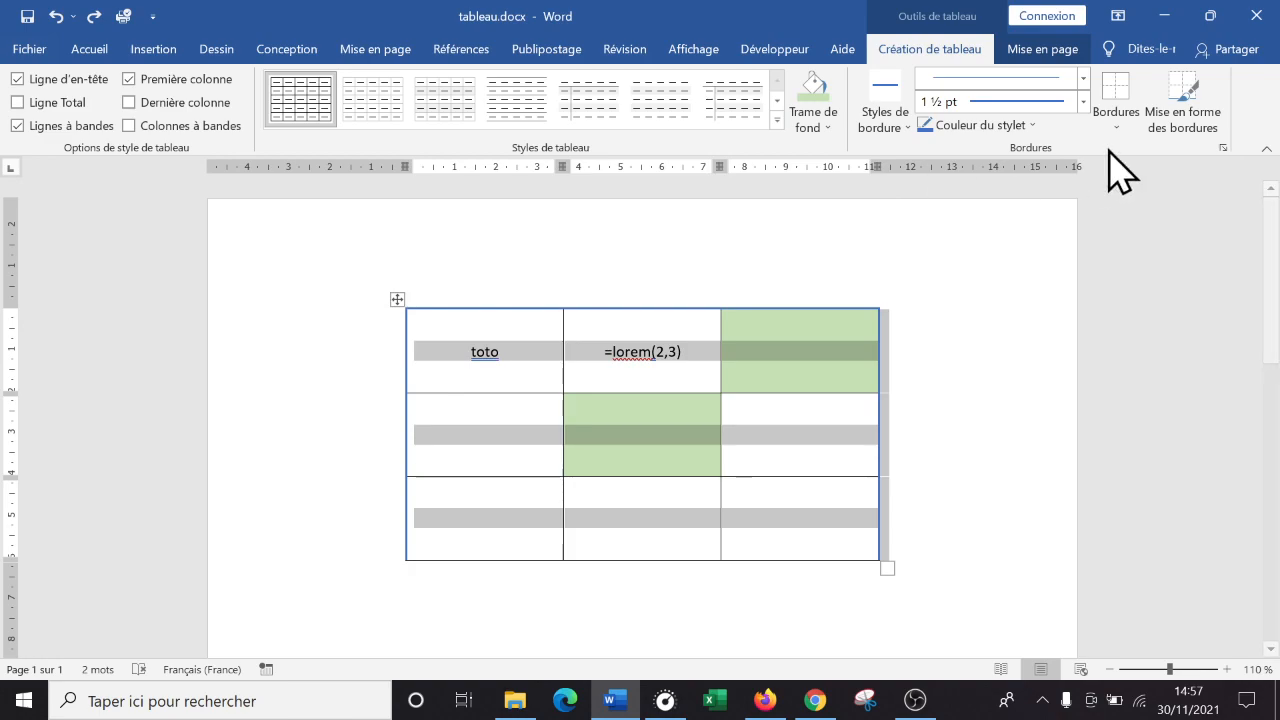
click(1123, 131)
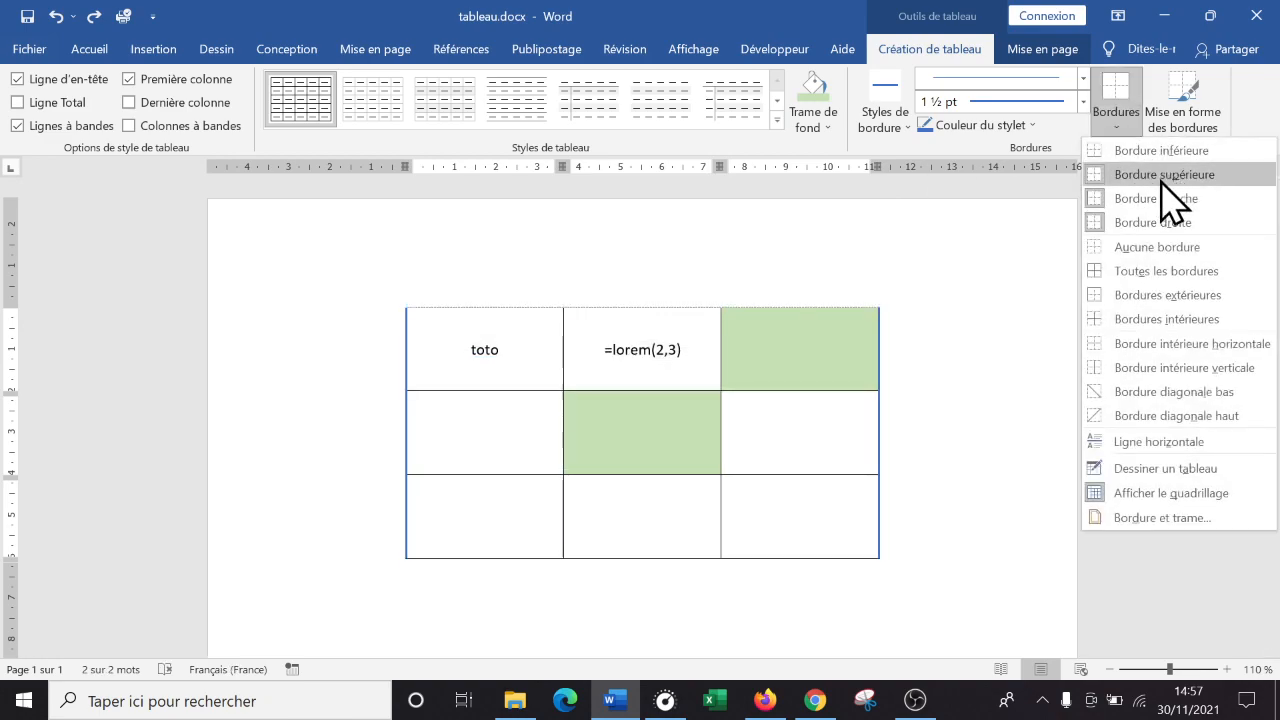
click(1182, 300)
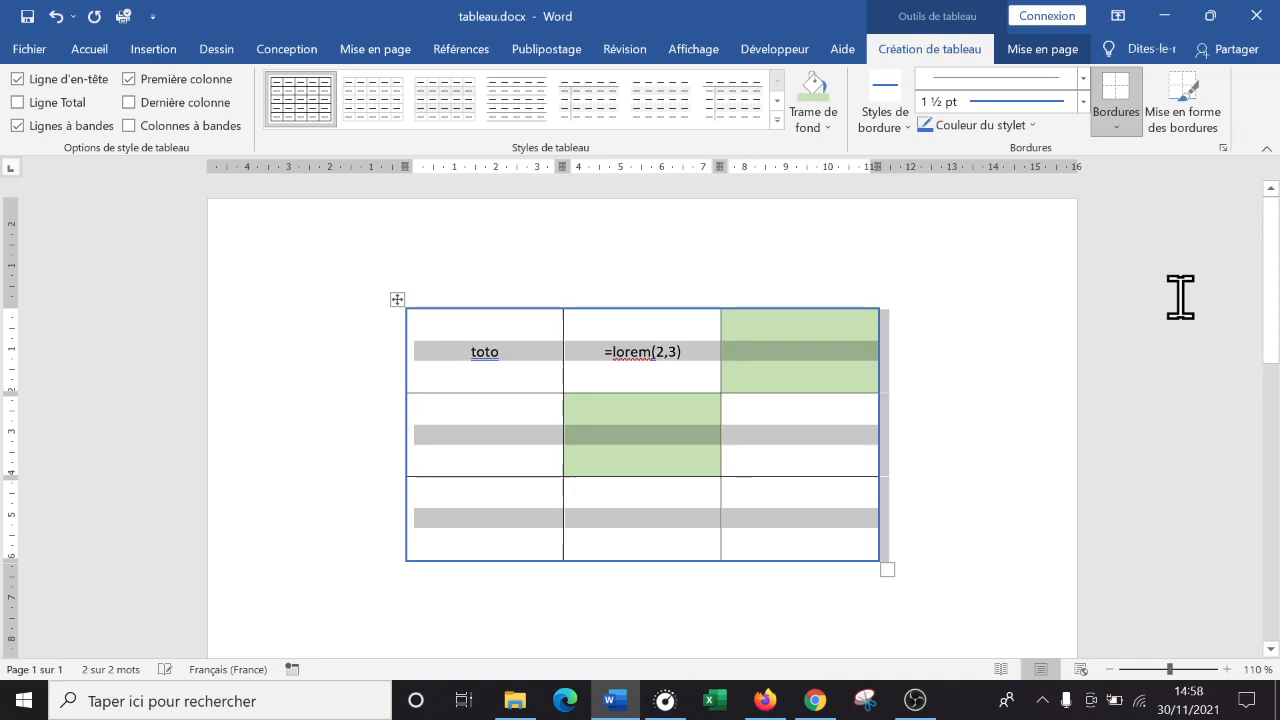
click(557, 271)
click(822, 426)
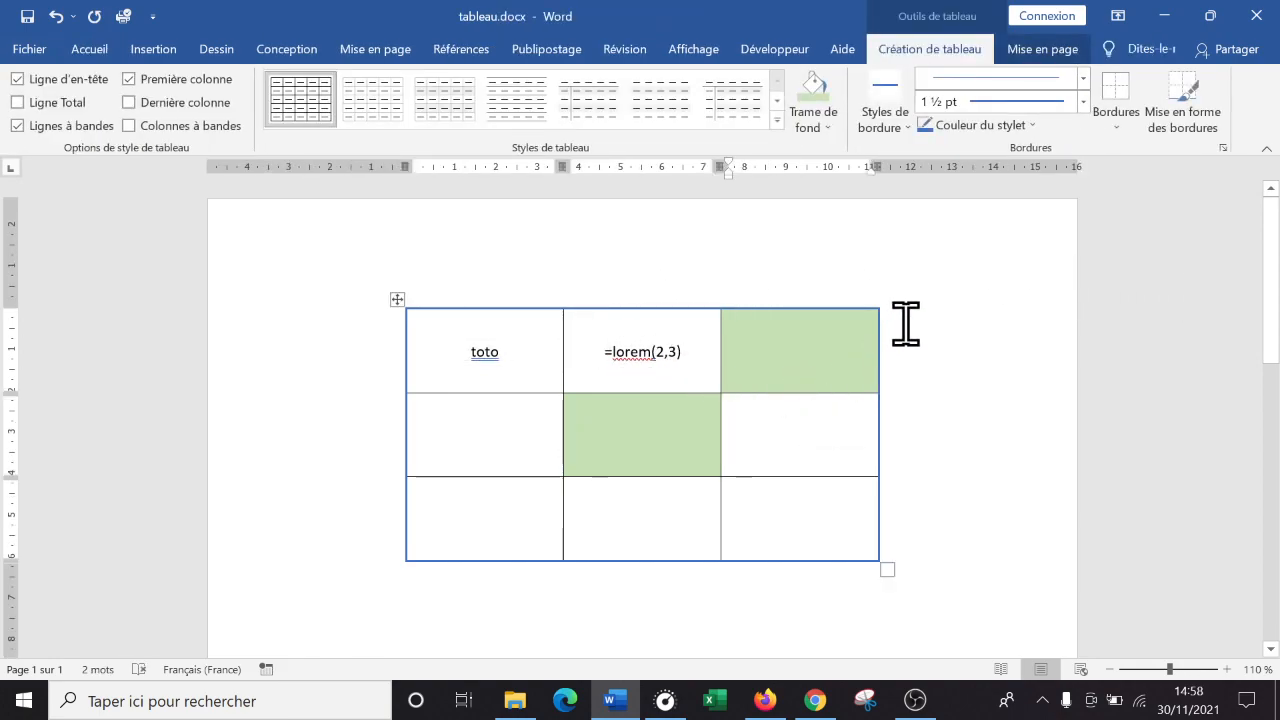
Step: Add a new fourth row at the end of the table, continuing from its last cell
click(1040, 50)
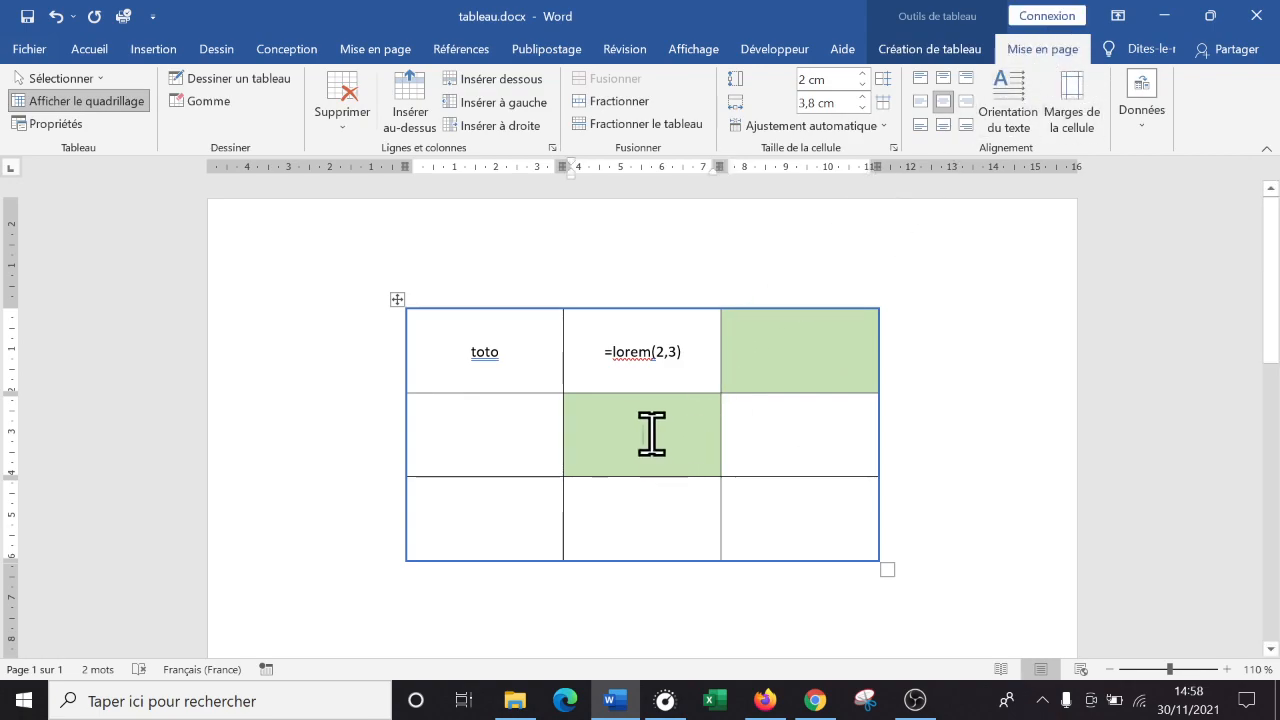
click(838, 522)
key(Tab)
click(643, 502)
Step: Split the green-shaded middle cell of the second row into 3 columns and 1 row
click(700, 429)
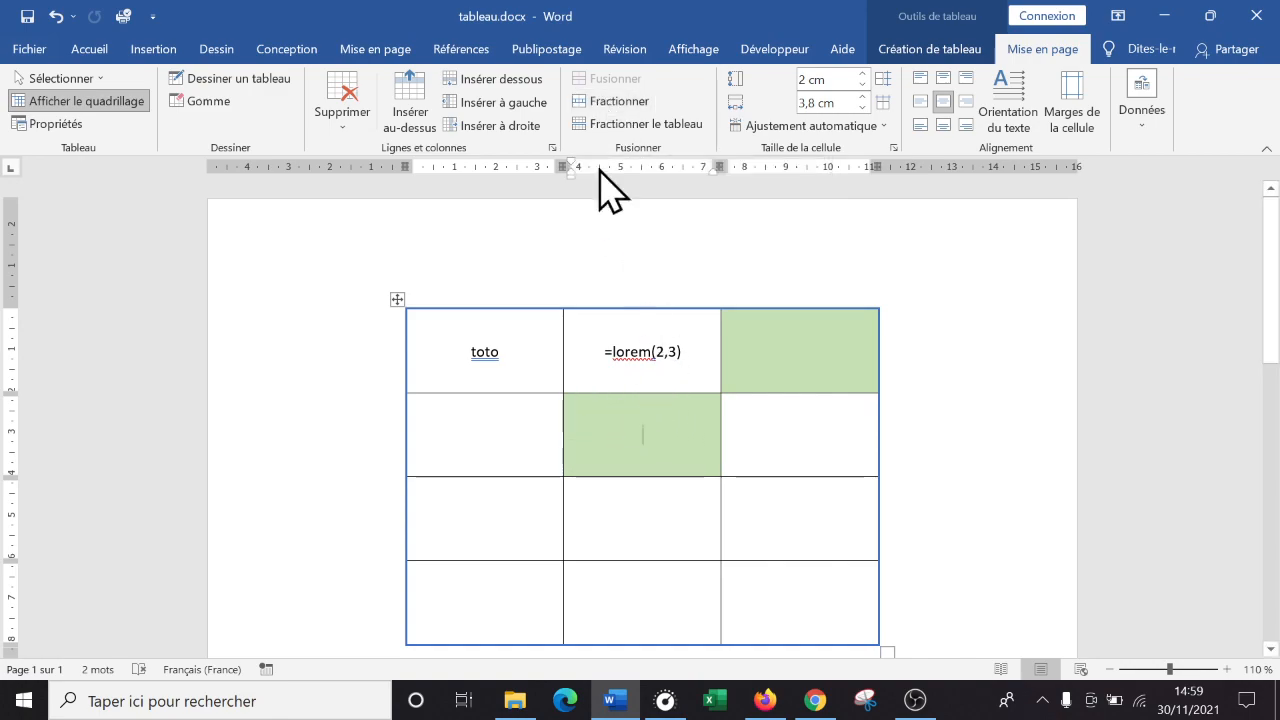
click(616, 101)
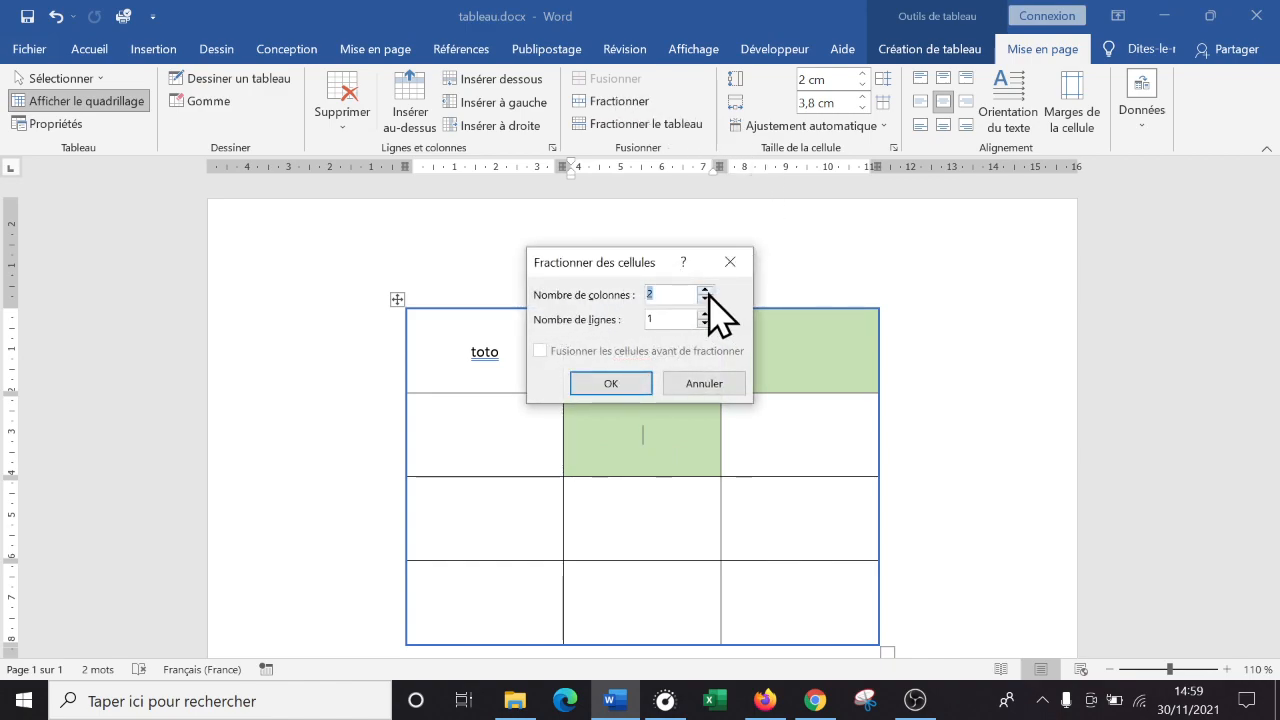
click(627, 383)
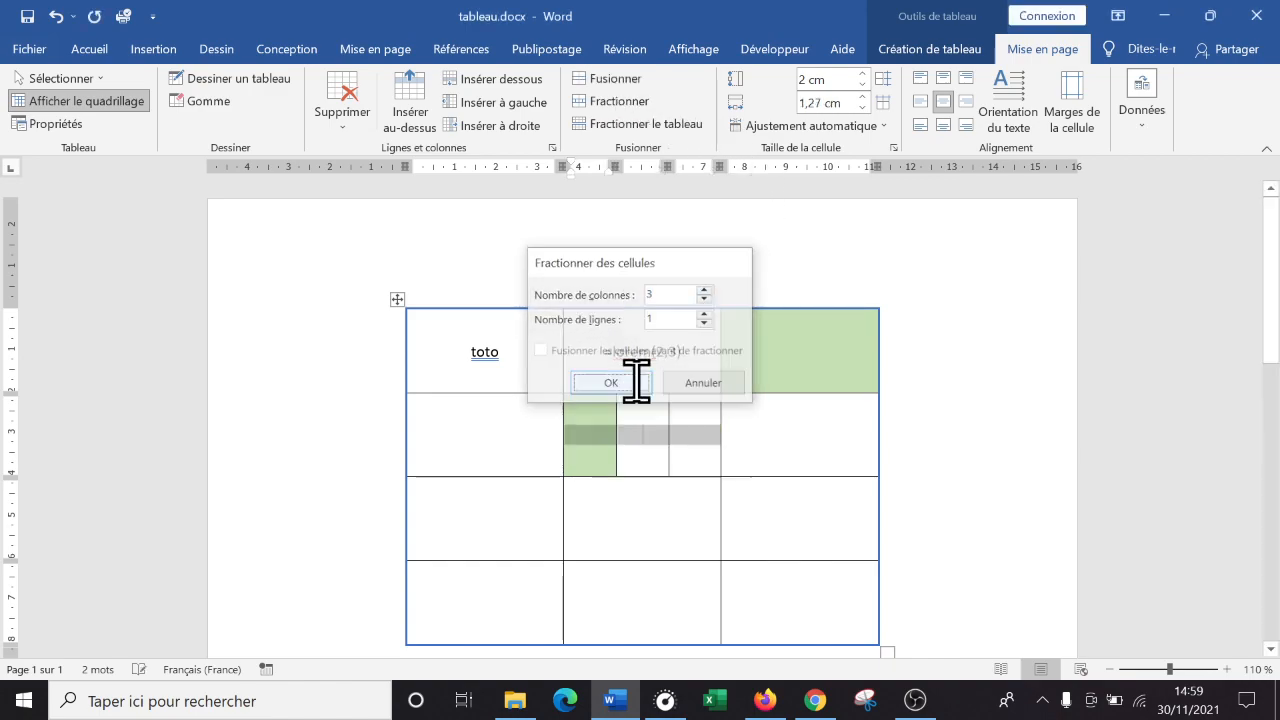
click(843, 434)
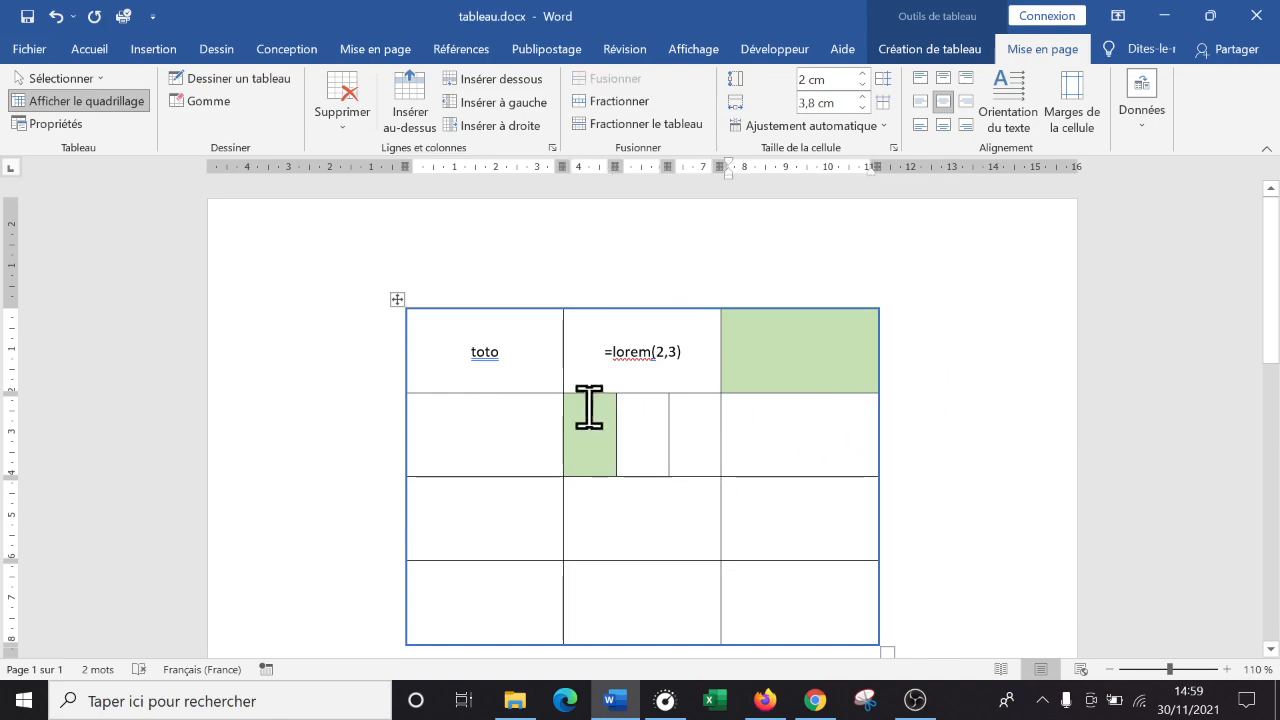
right_click(650, 415)
click(650, 415)
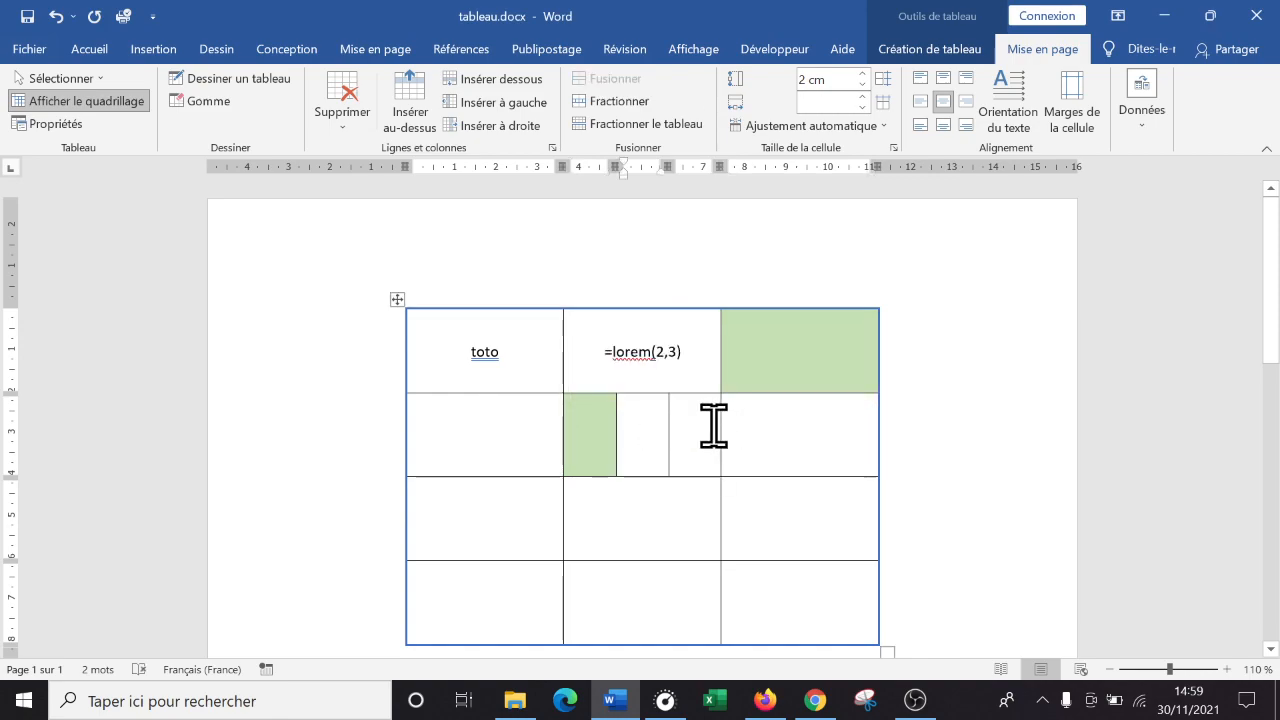
click(576, 434)
Step: Split the last cell of the second row into 2 columns and 3 rows
click(817, 431)
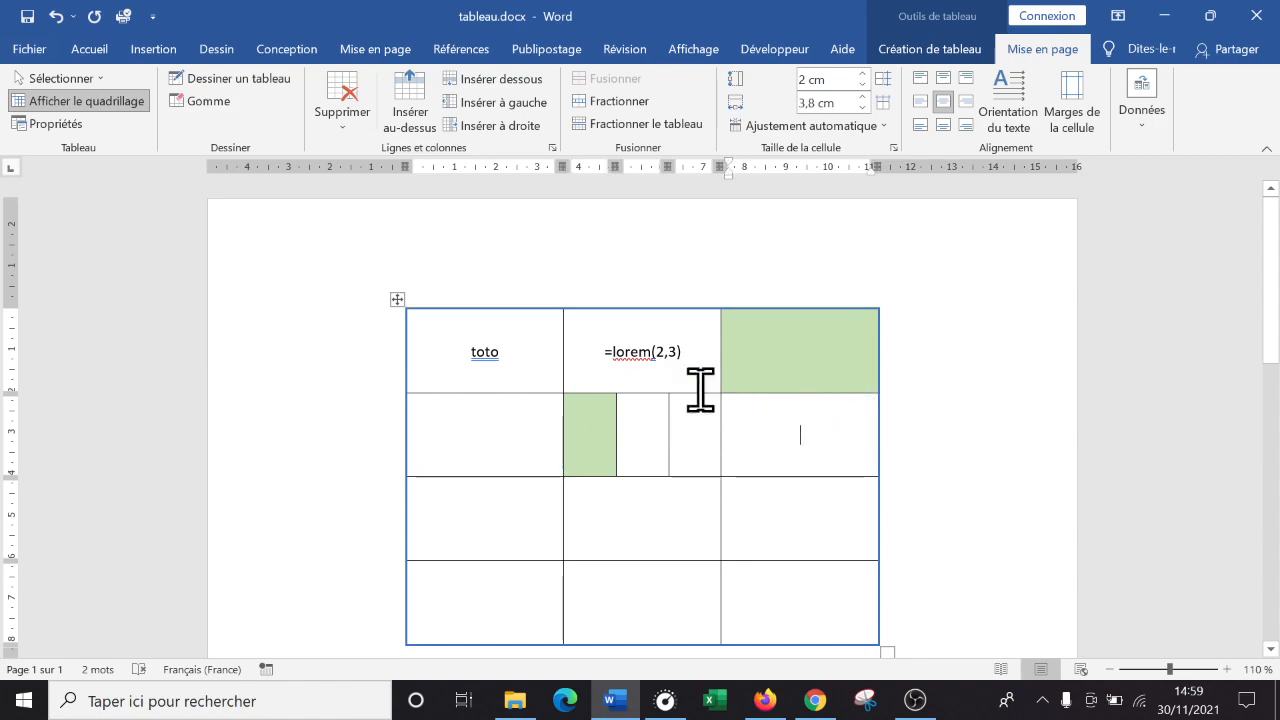
click(637, 100)
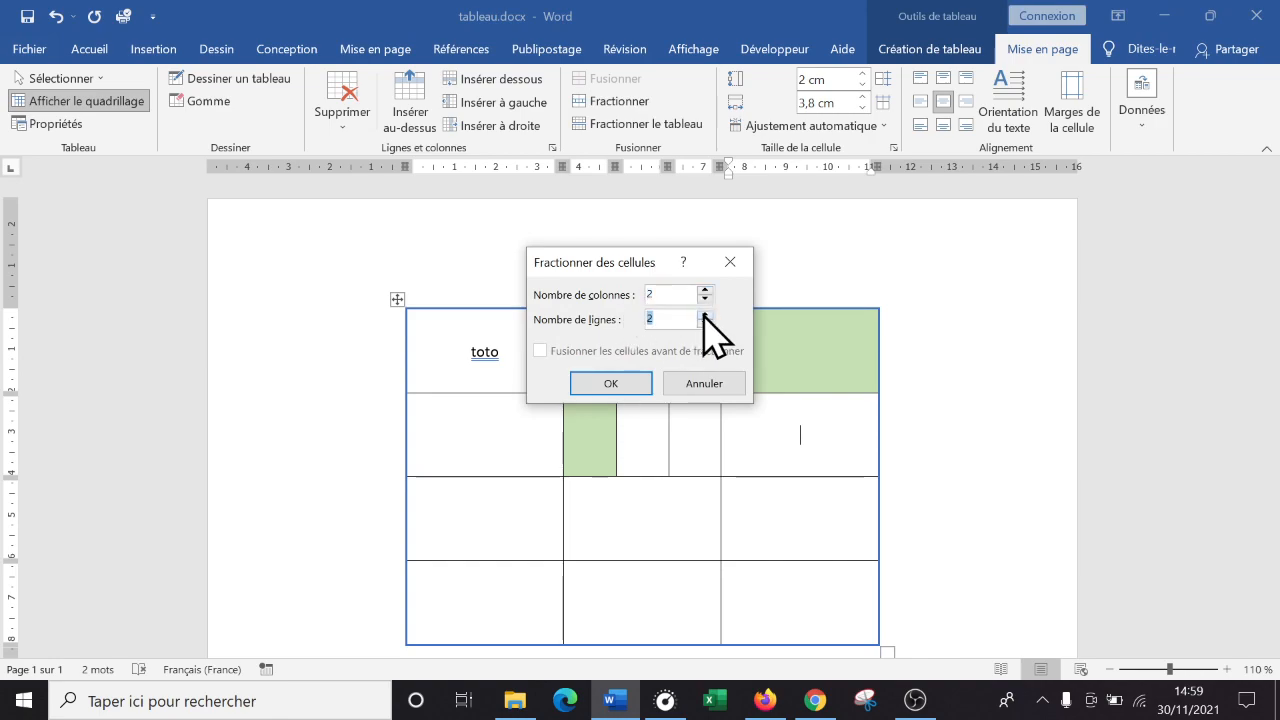
click(610, 385)
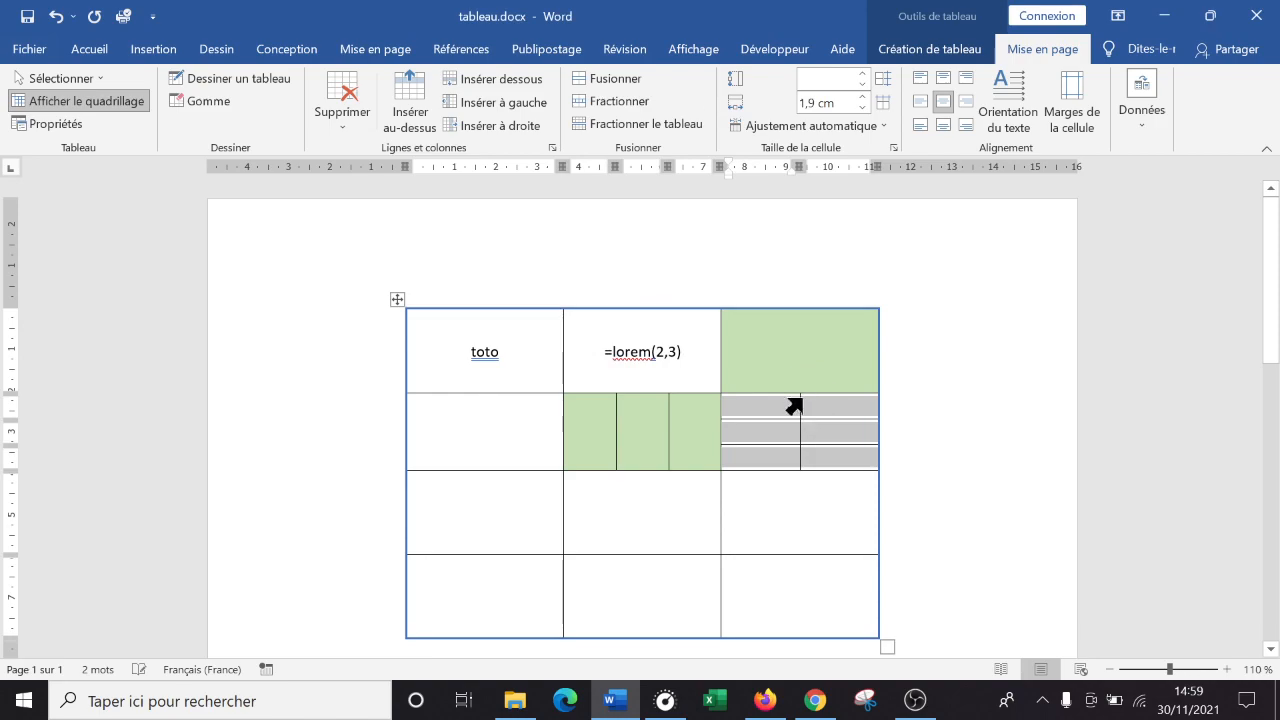
click(820, 519)
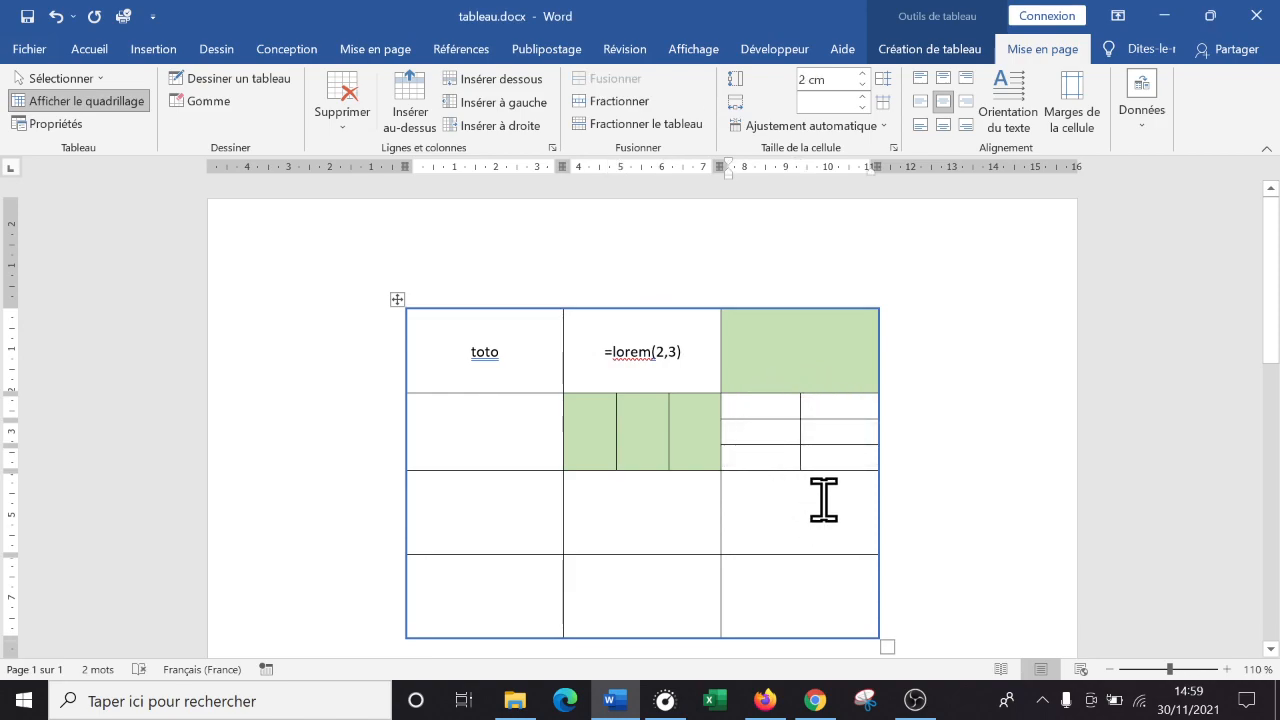
click(765, 404)
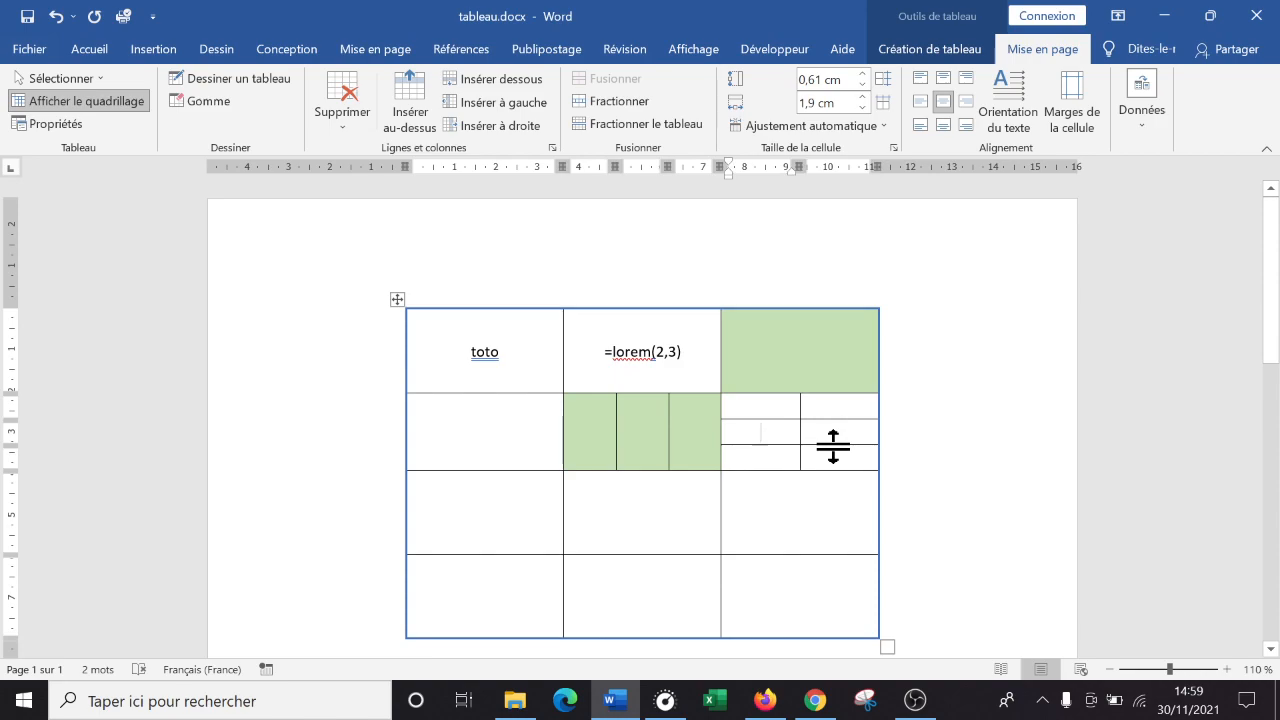
click(784, 449)
click(653, 507)
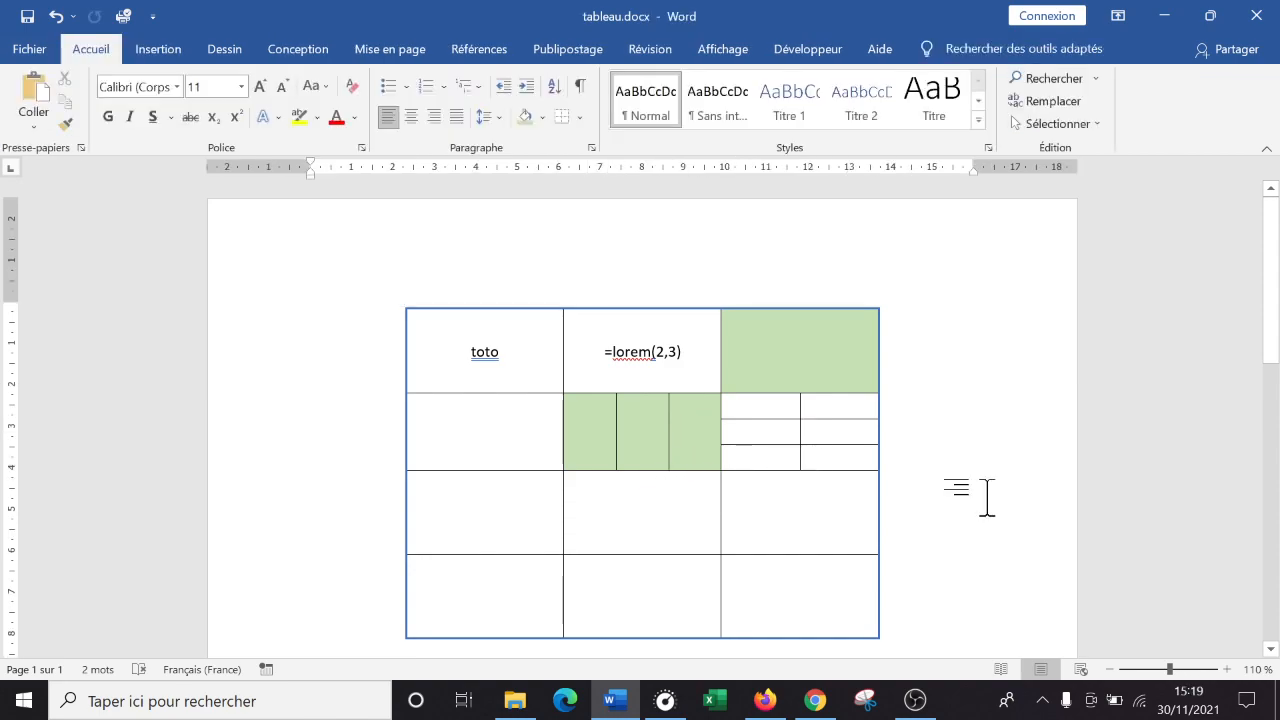
Step: Merge the three narrow green cells in the second row into a single cell
click(529, 417)
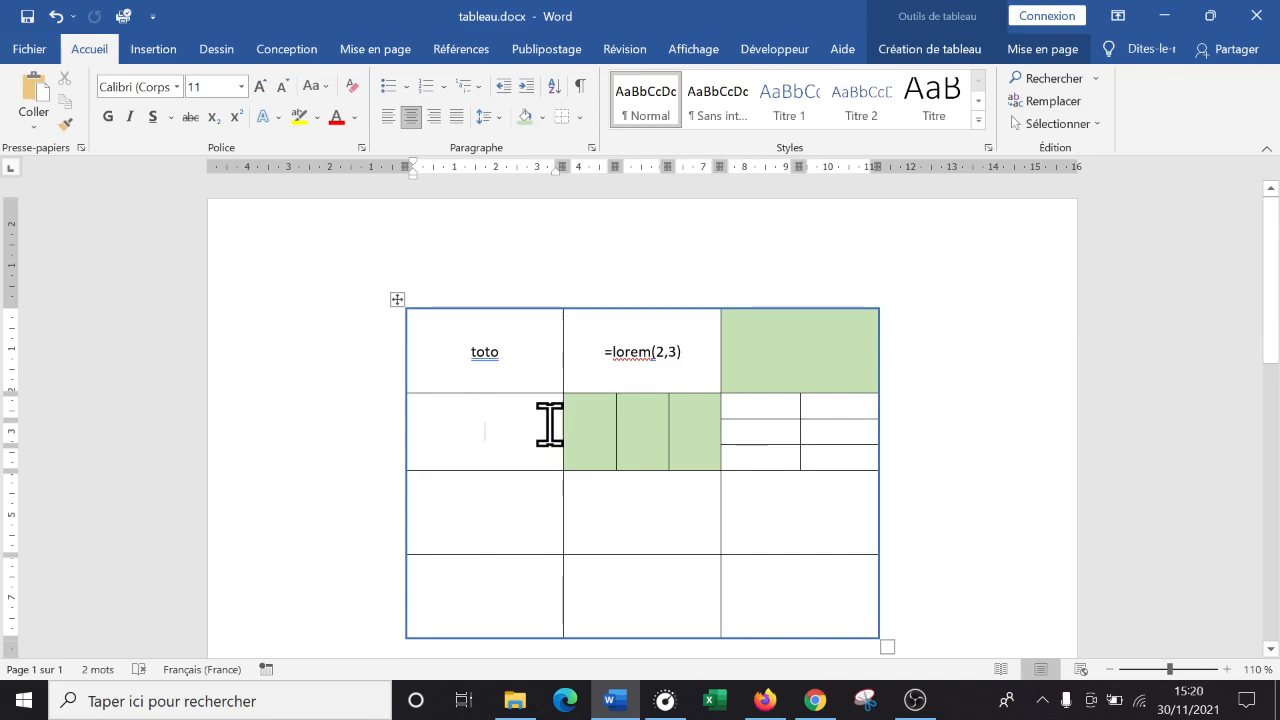
mouse_move(583, 423)
mouse_down()
mouse_move(668, 430)
mouse_move(575, 440)
mouse_up()
click(690, 482)
click(1045, 50)
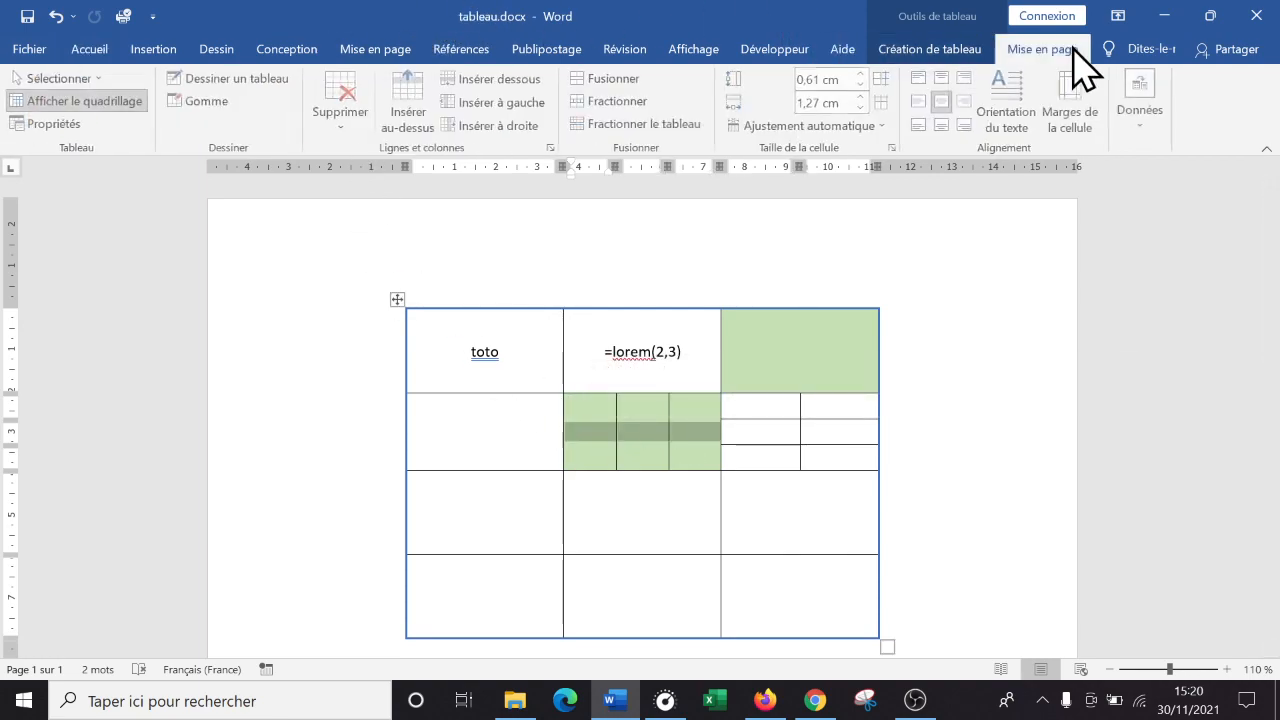
click(610, 79)
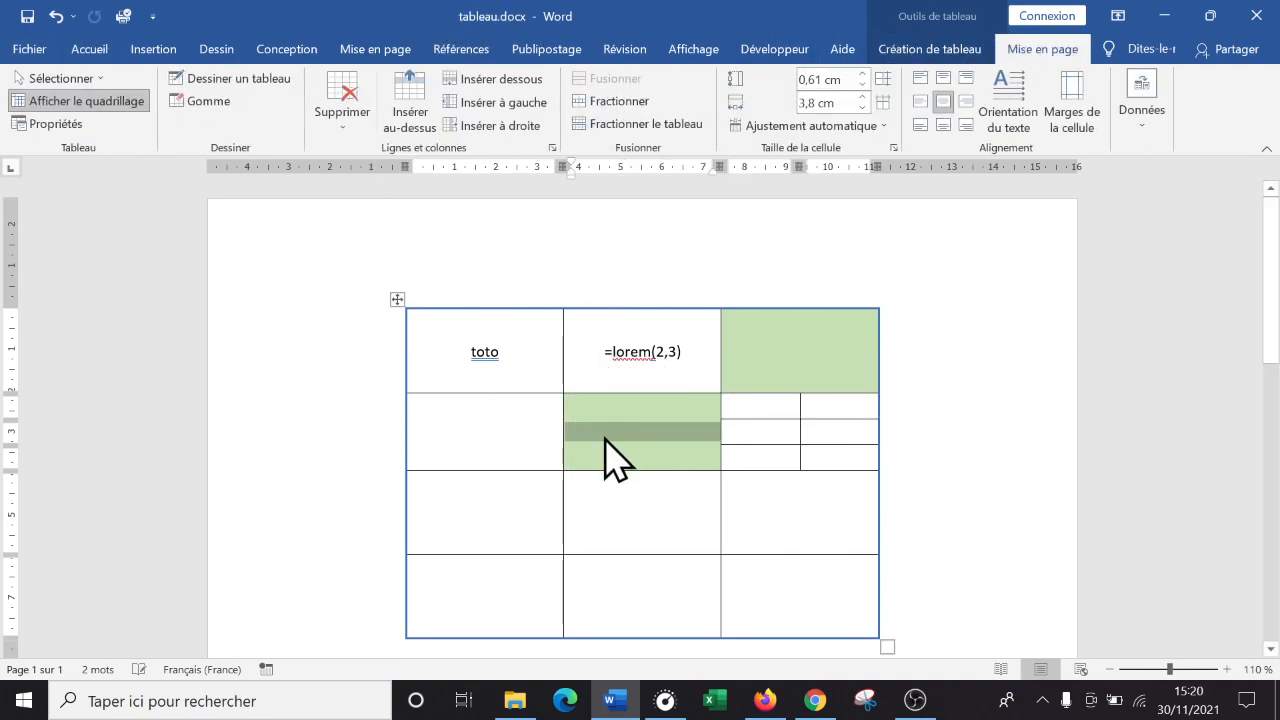
Step: Merge the green cell in the second row with the empty cell beside it in the first column
click(497, 422)
drag(636, 415, 498, 420)
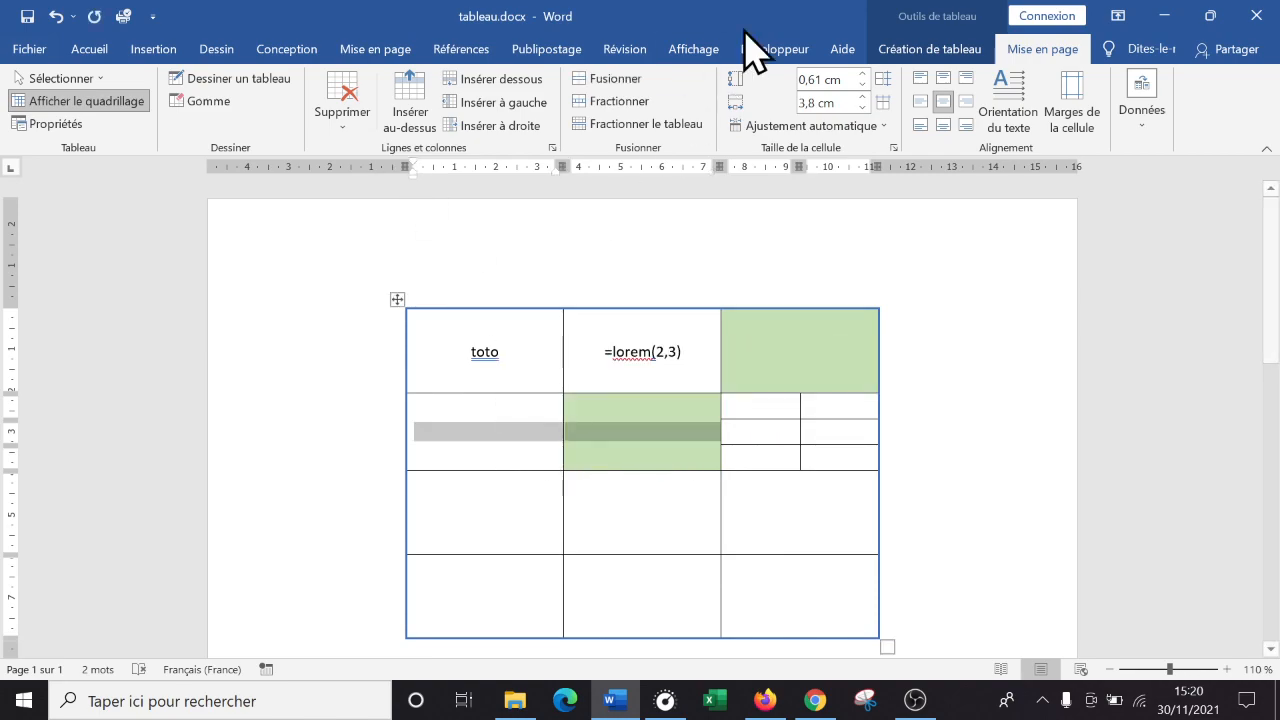
click(608, 80)
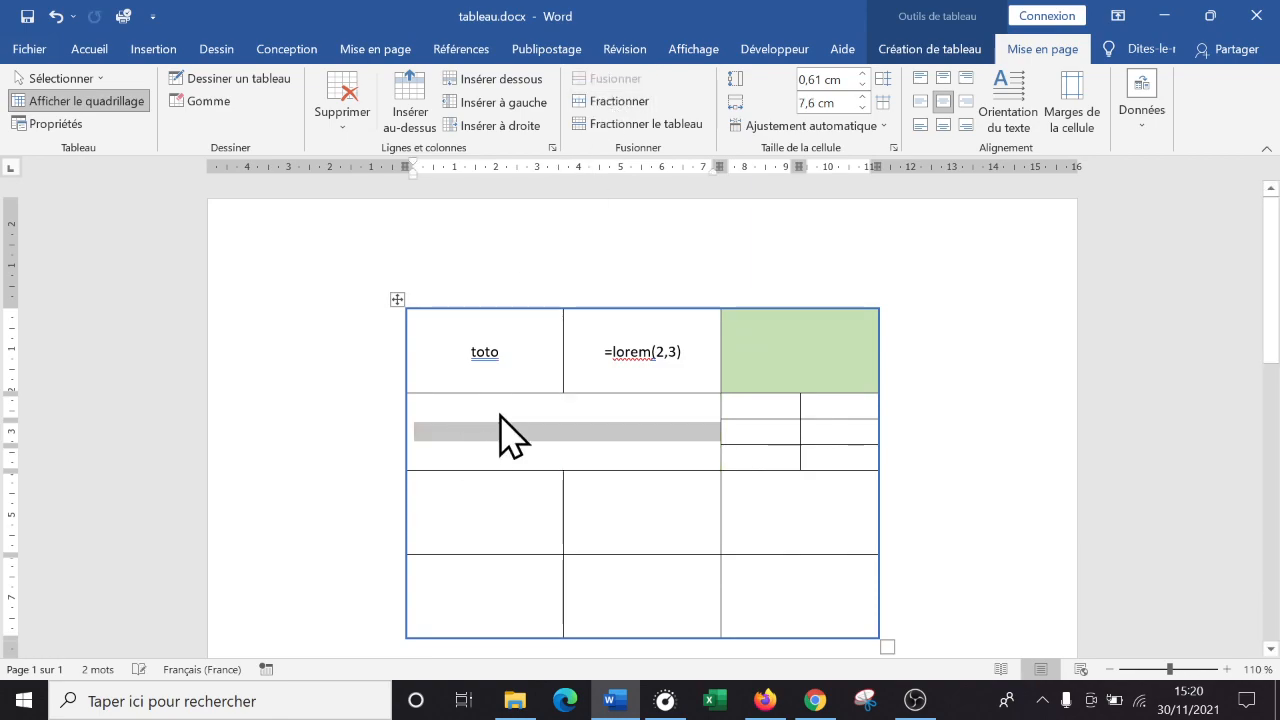
click(823, 560)
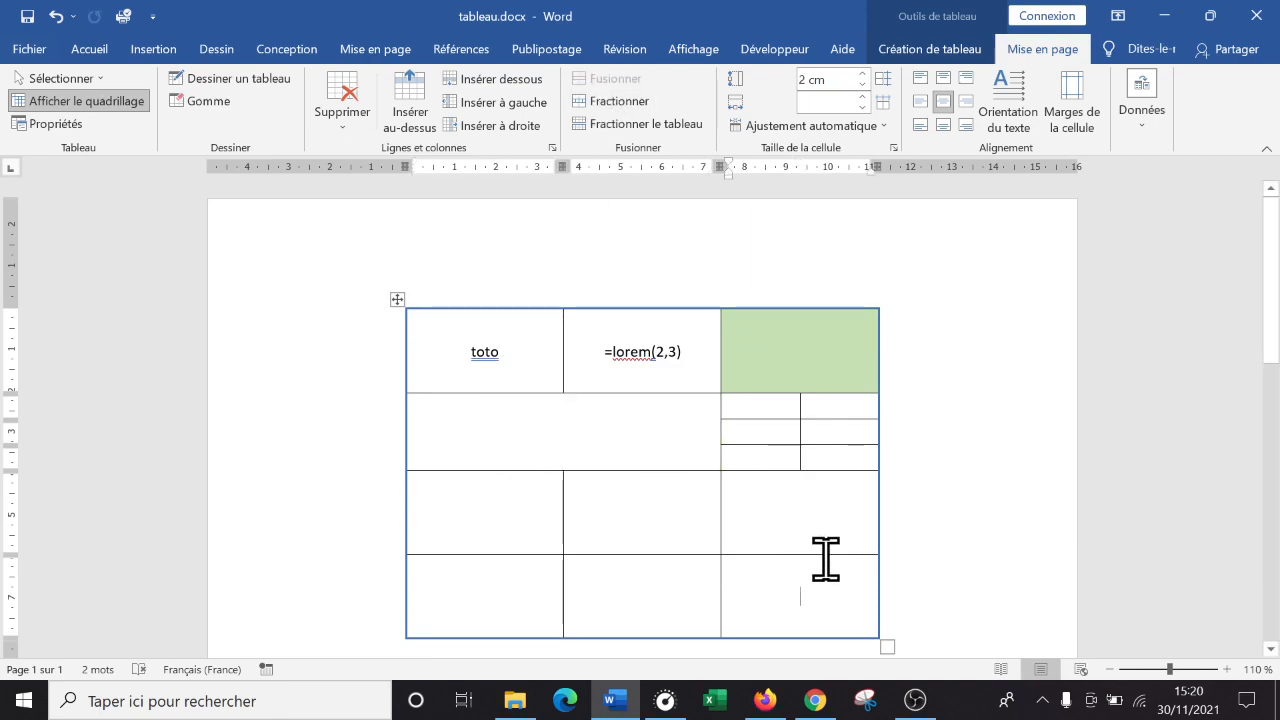
Step: Merge the upper two small cells in the second column of the 2-by-3 split cell
drag(849, 400, 855, 432)
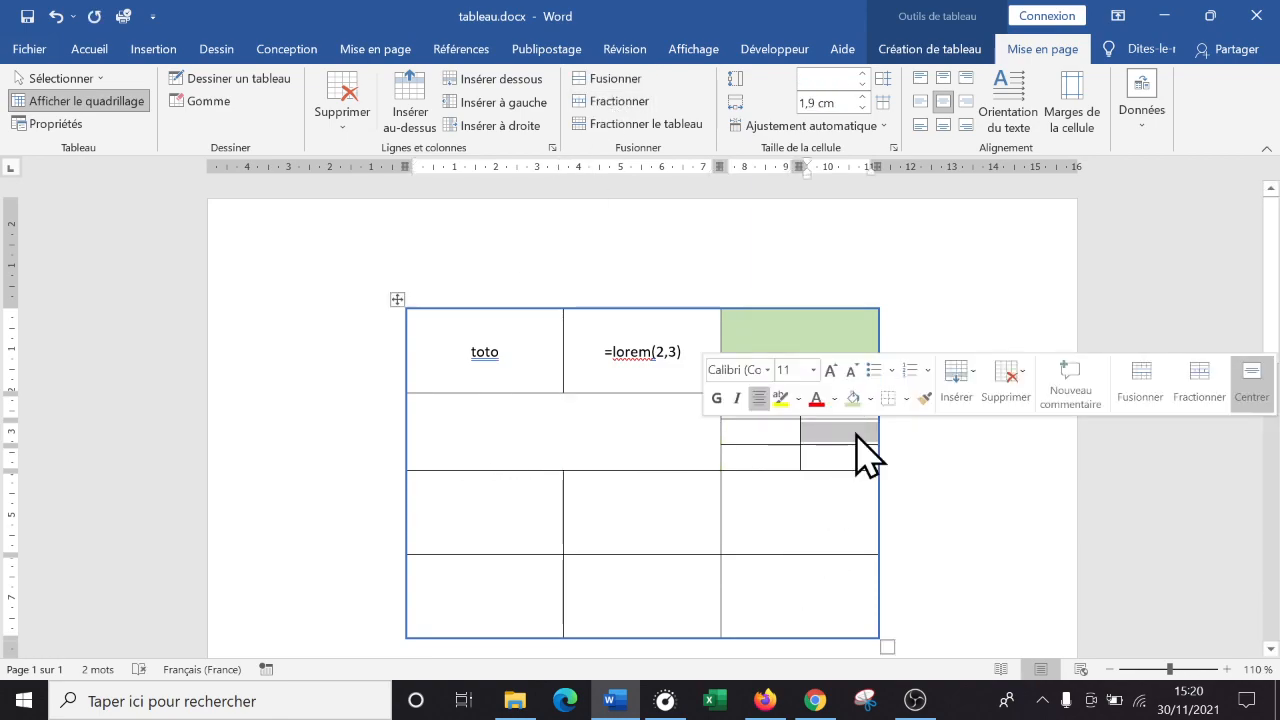
click(615, 79)
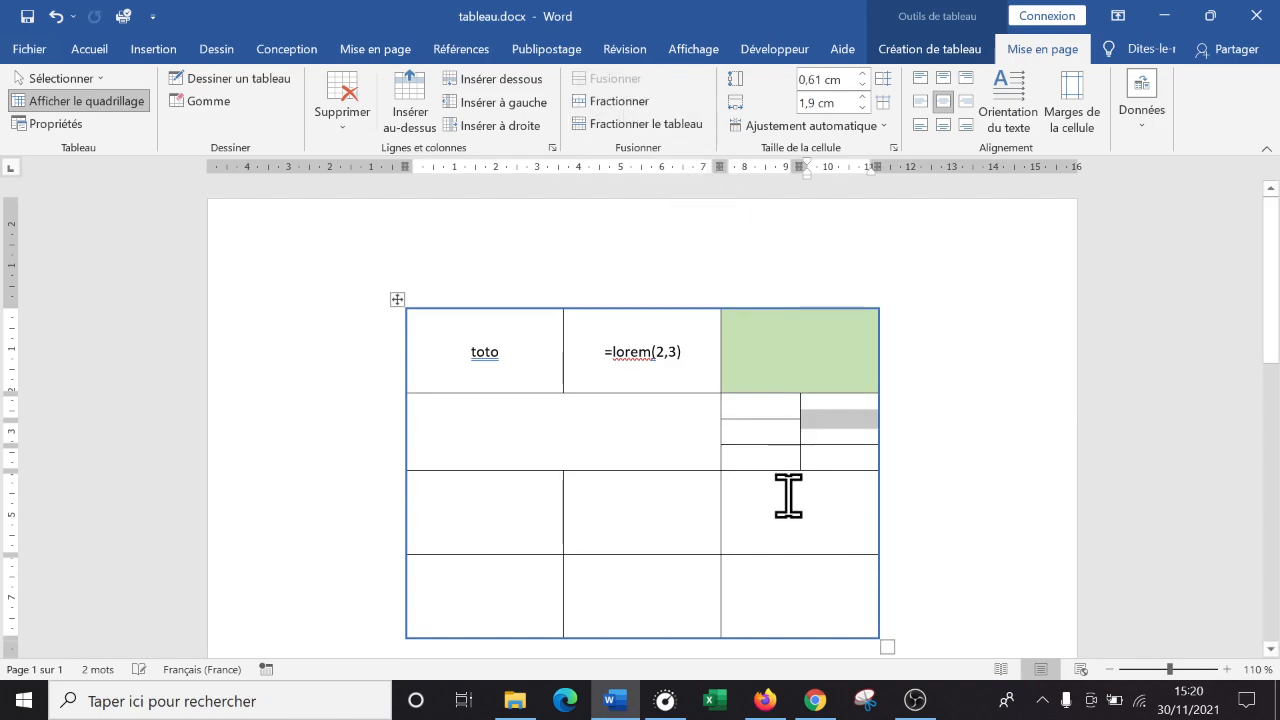
click(853, 416)
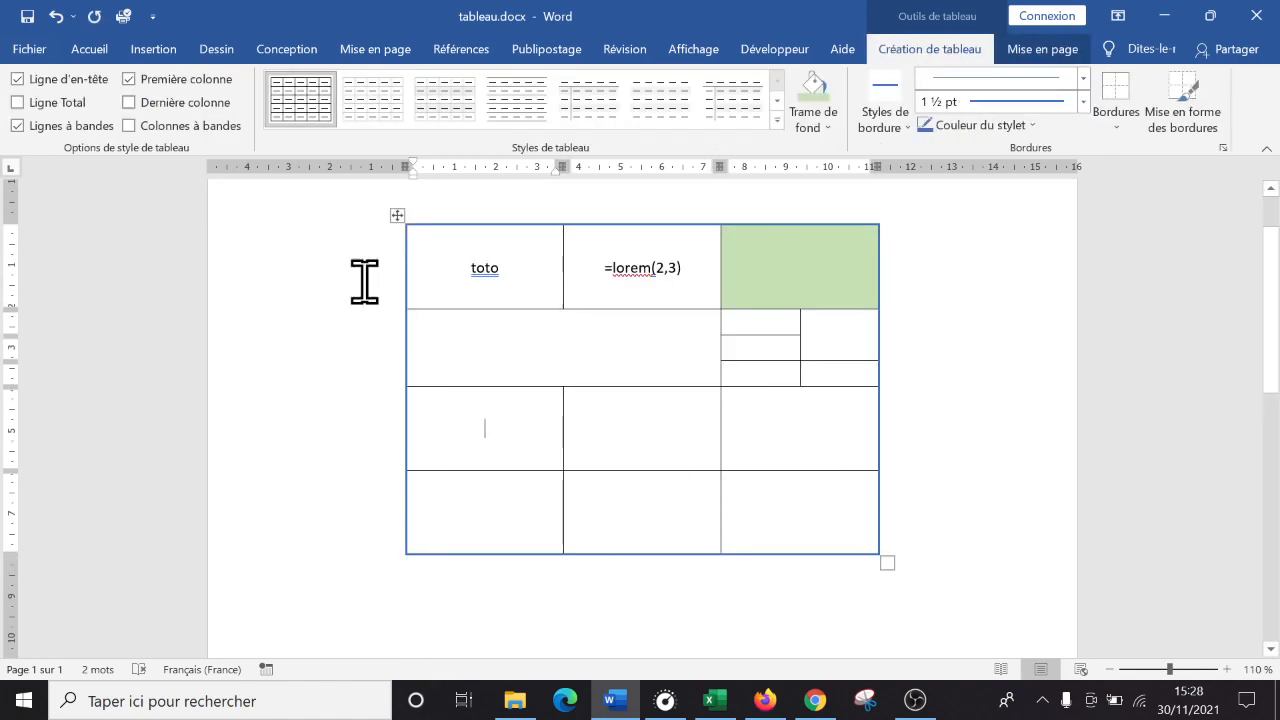
Step: Insert the picture vermeer.gif from this device into the first cell of the third row
click(607, 339)
click(641, 408)
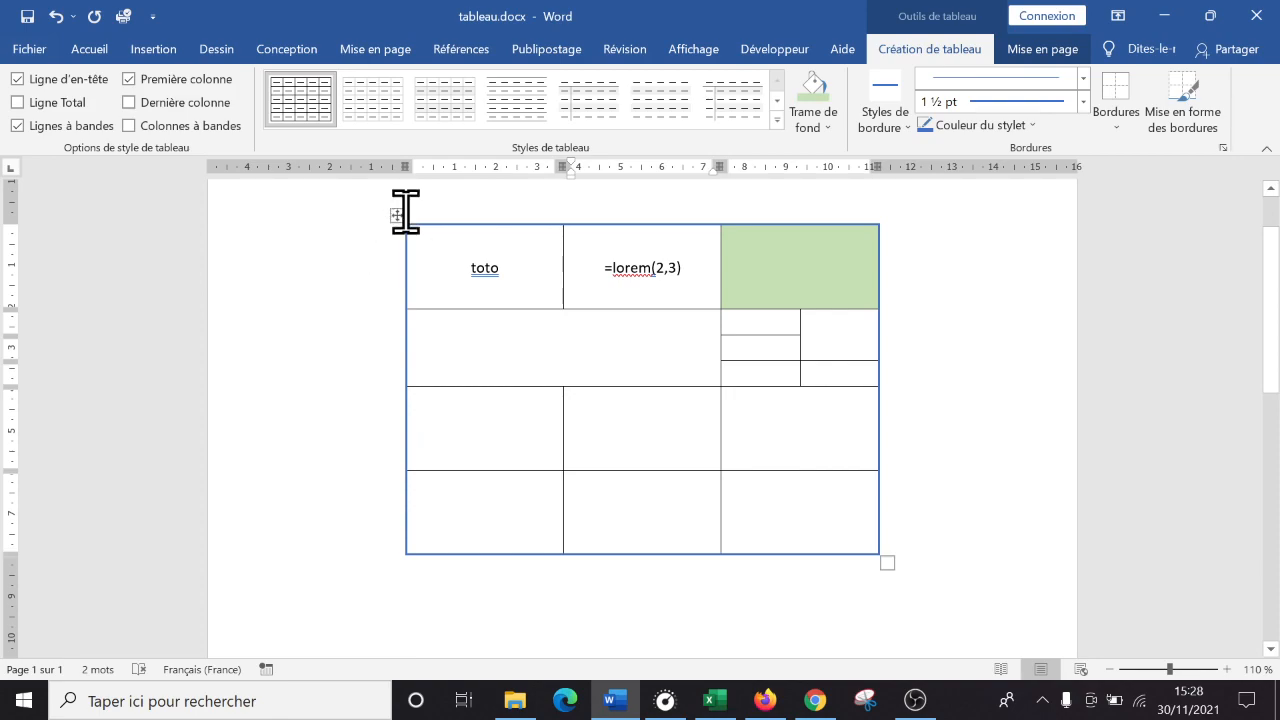
click(450, 420)
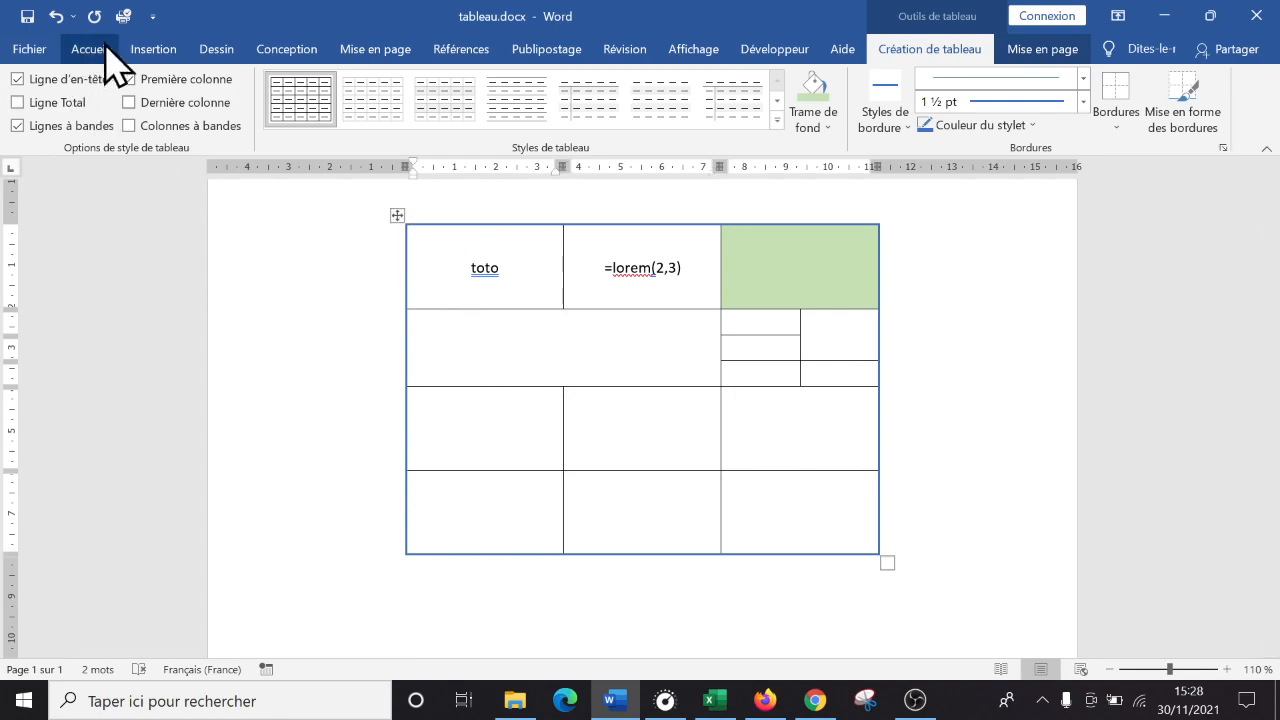
click(153, 49)
click(132, 126)
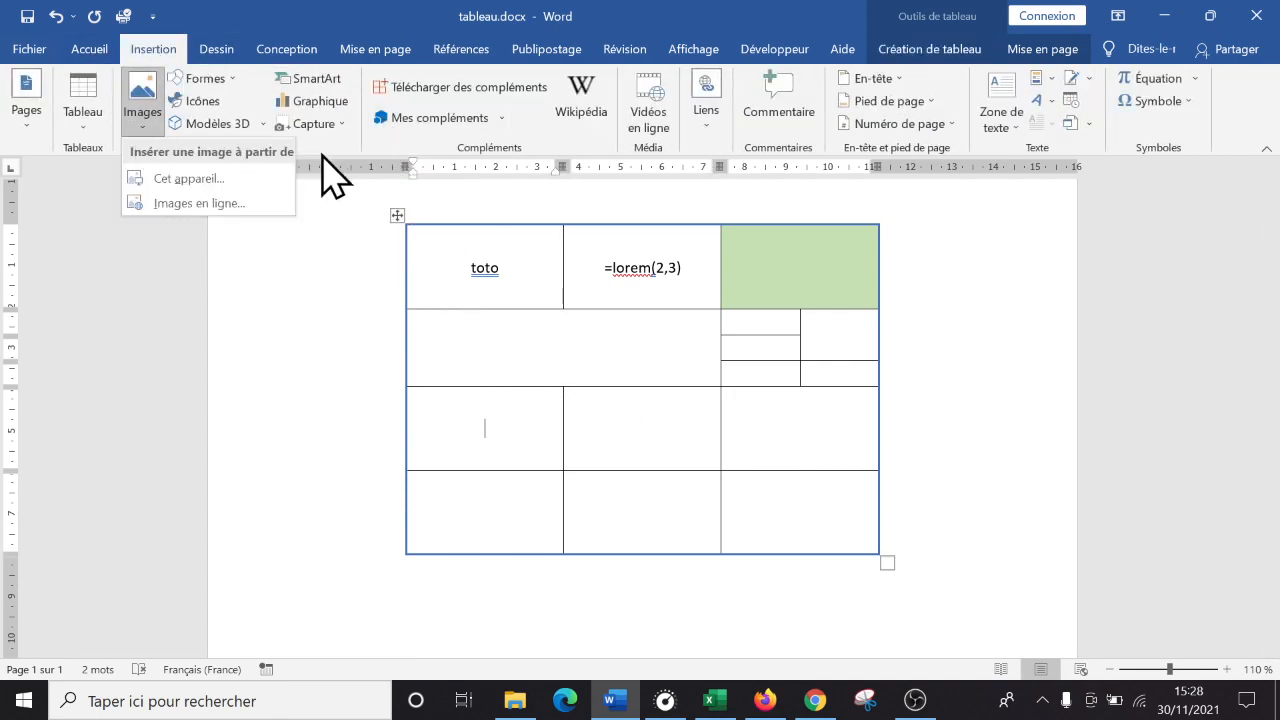
click(224, 180)
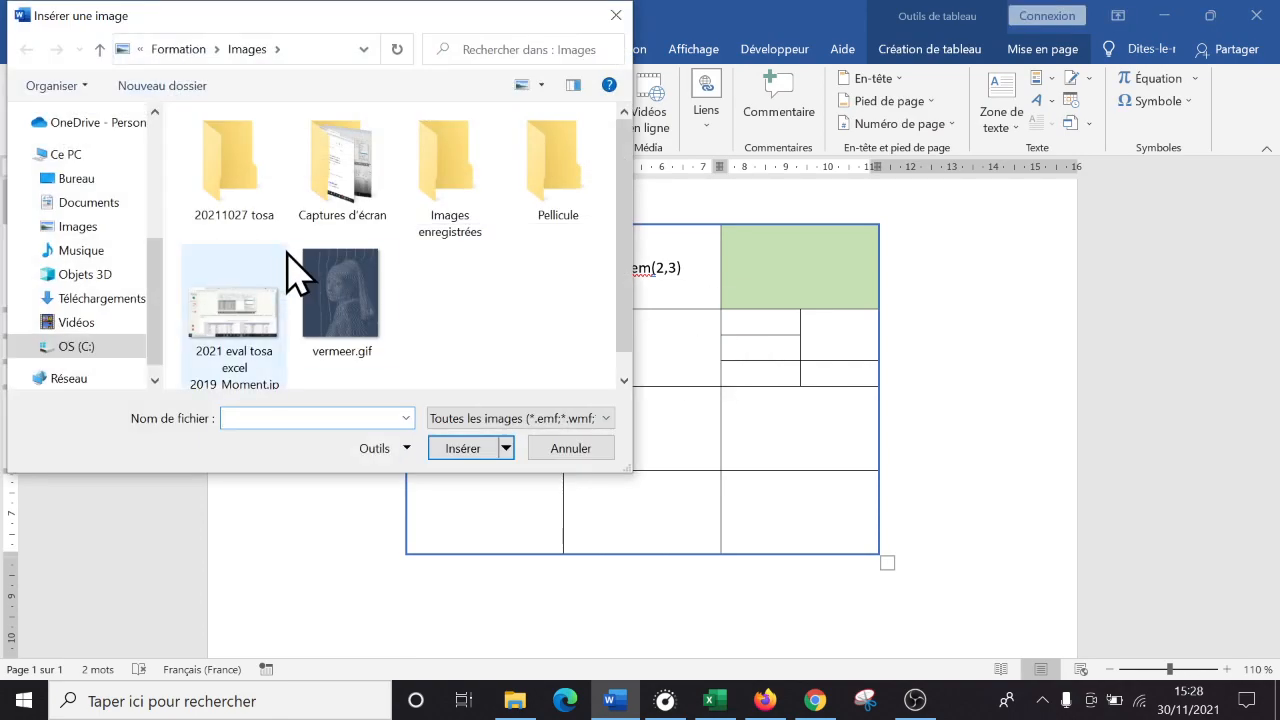
double_click(357, 309)
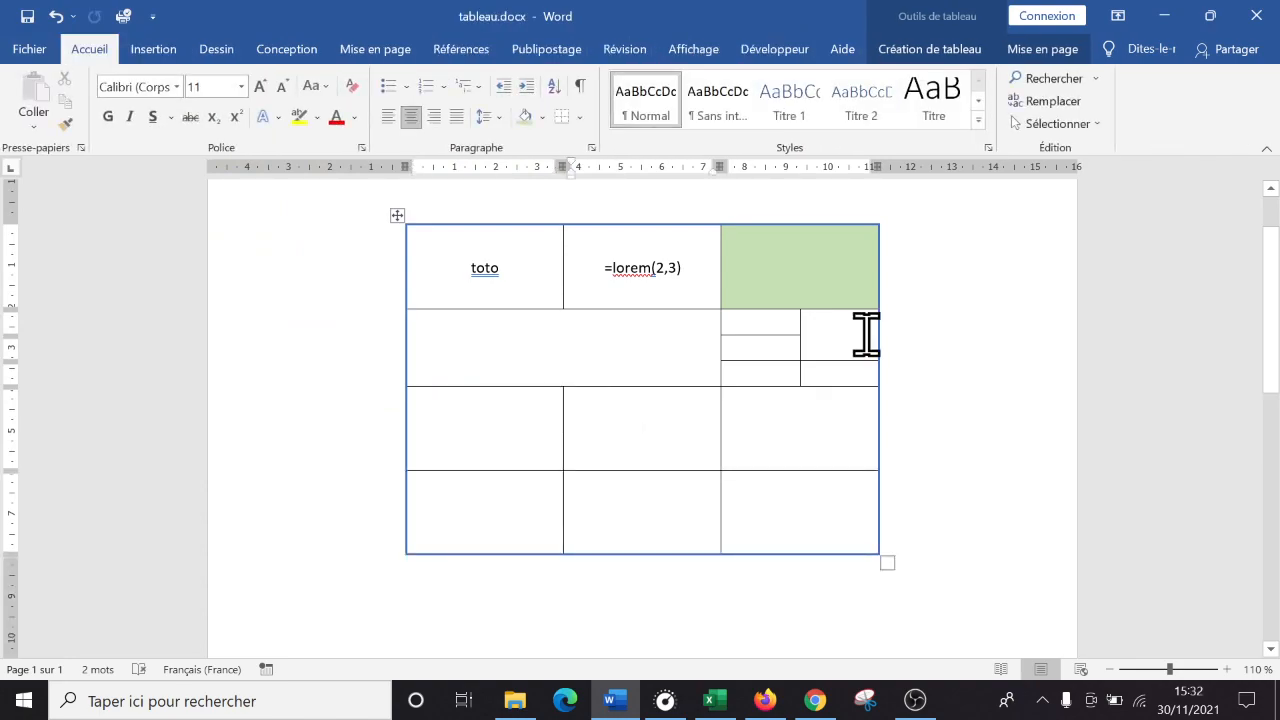
Step: Clear the text from every cell of the table while keeping the table itself
click(397, 215)
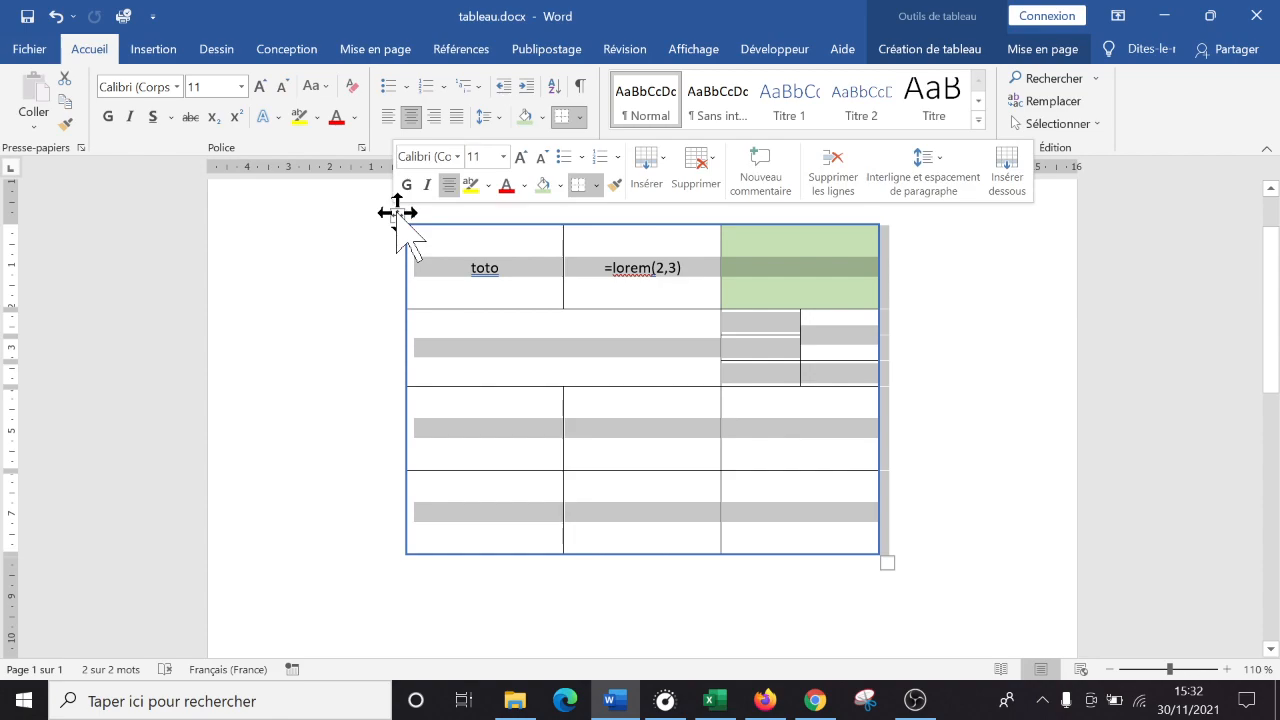
key(Delete)
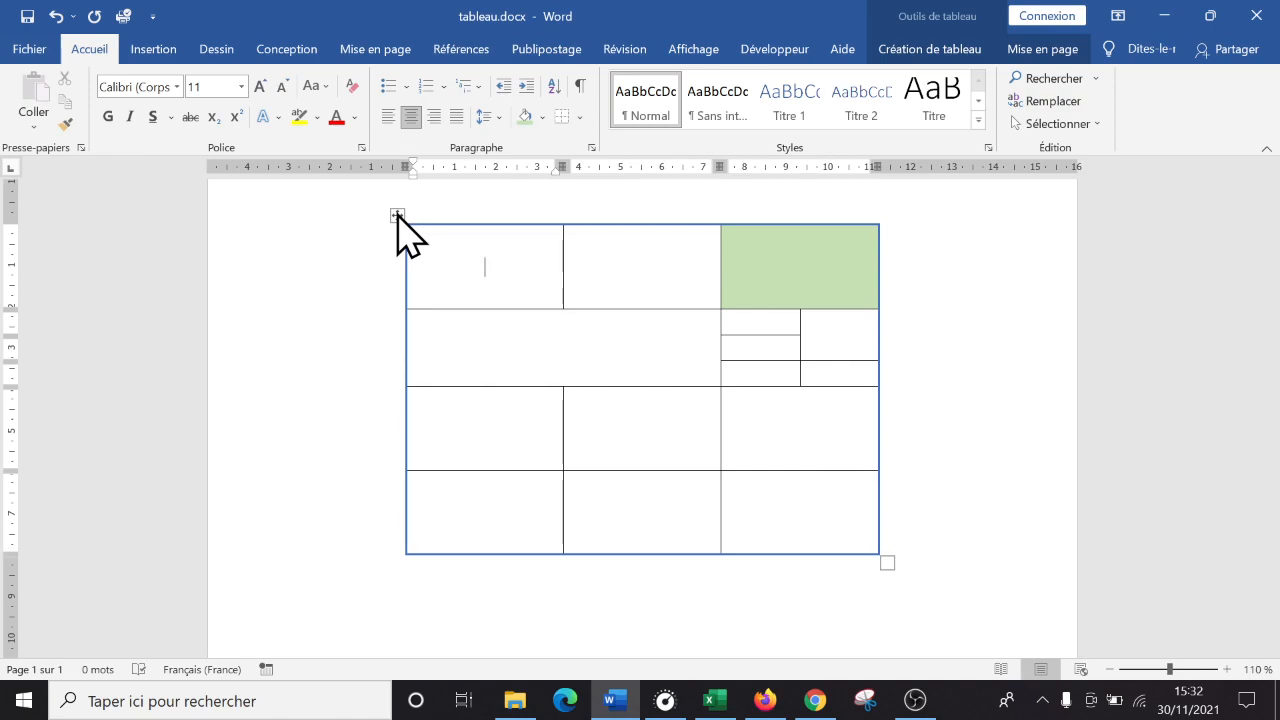
Step: Select the whole table and delete it from the document
click(397, 214)
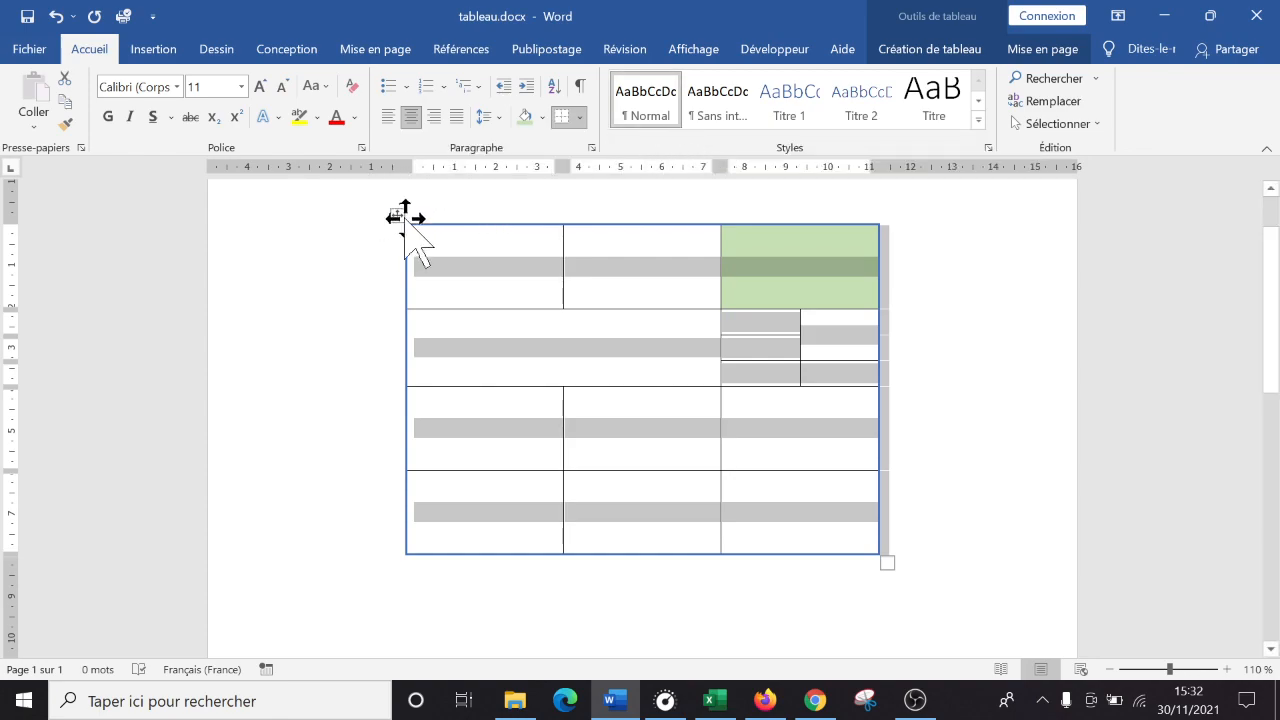
click(402, 216)
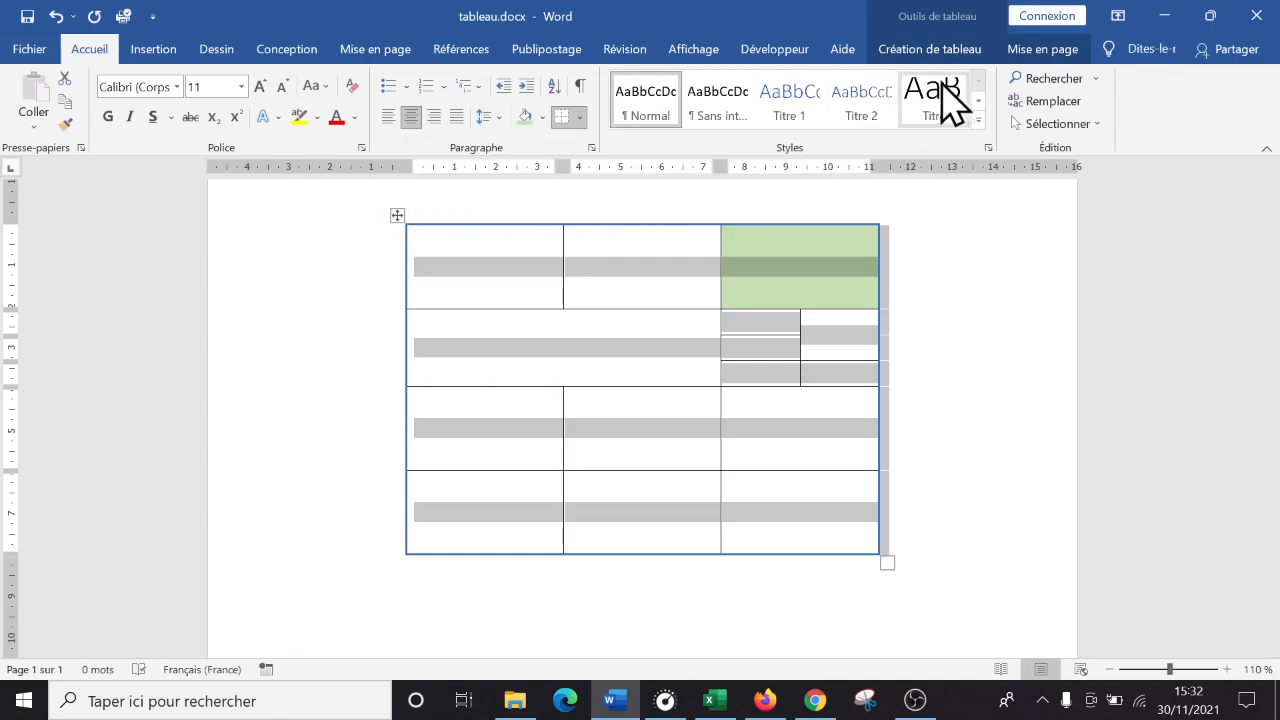
click(1038, 50)
click(346, 108)
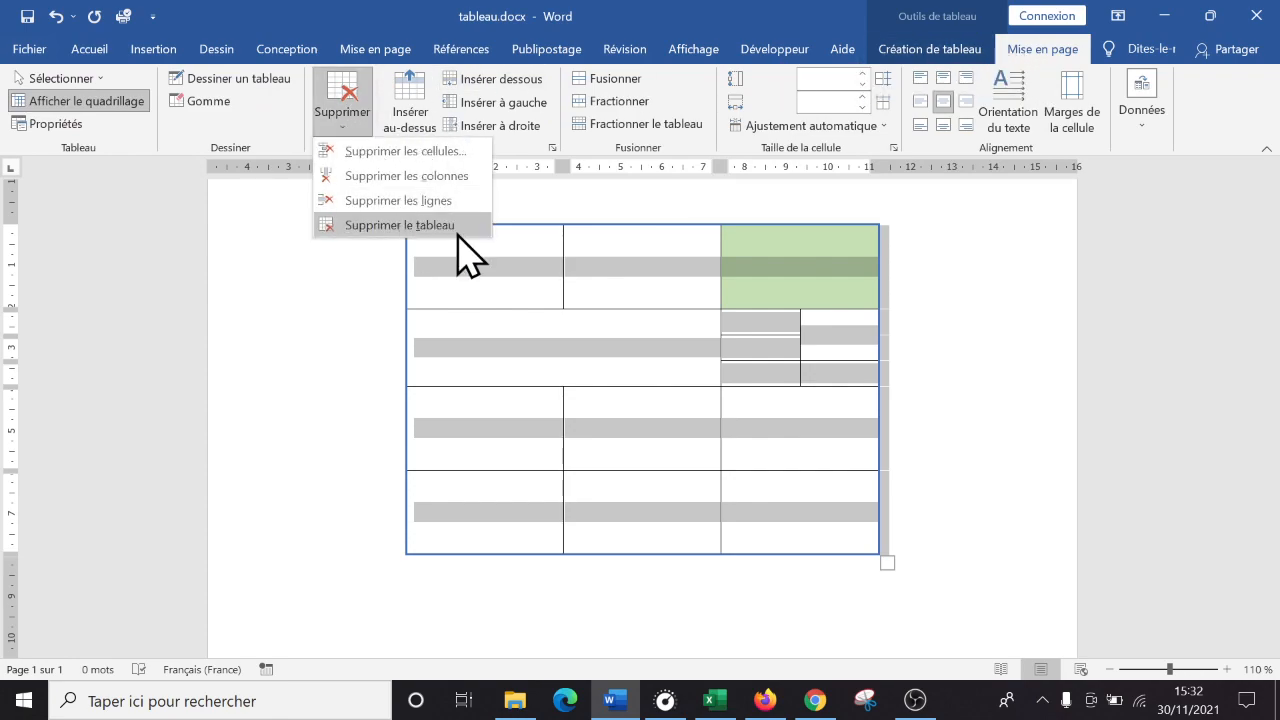
click(440, 228)
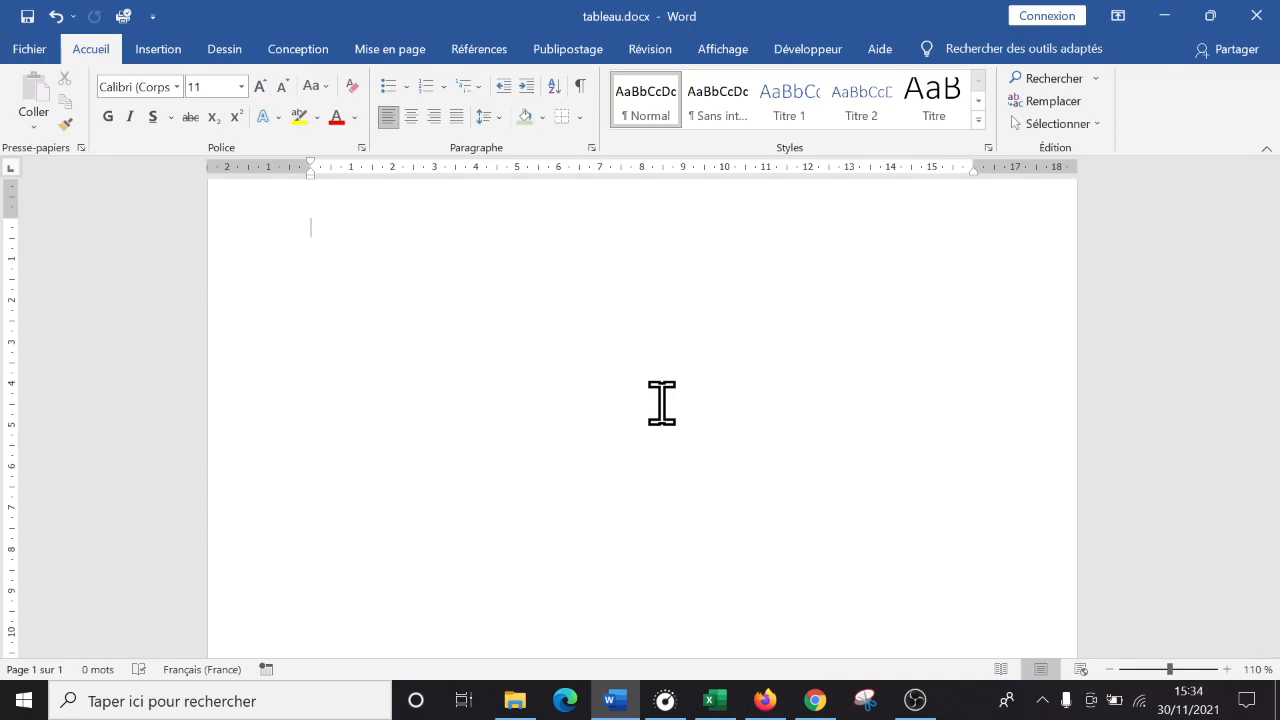
Step: Insert a new table with 3 columns and 5 rows into the empty document
click(158, 48)
click(84, 110)
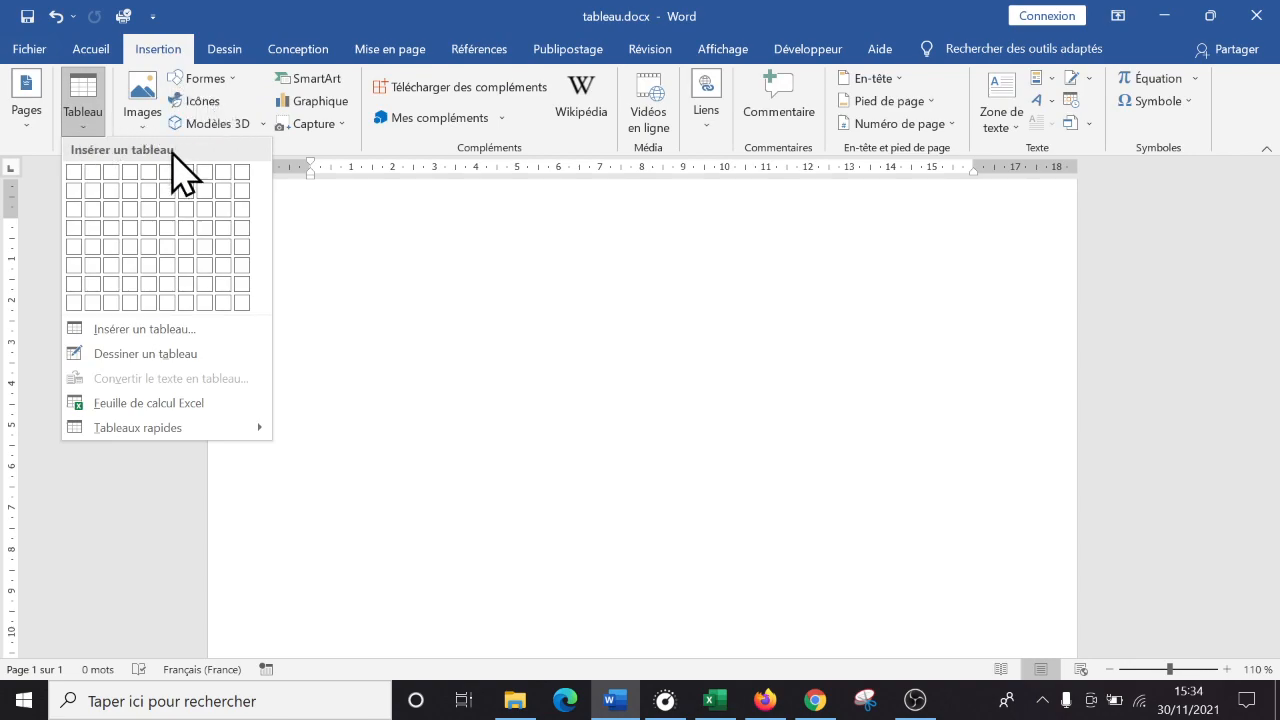
click(112, 262)
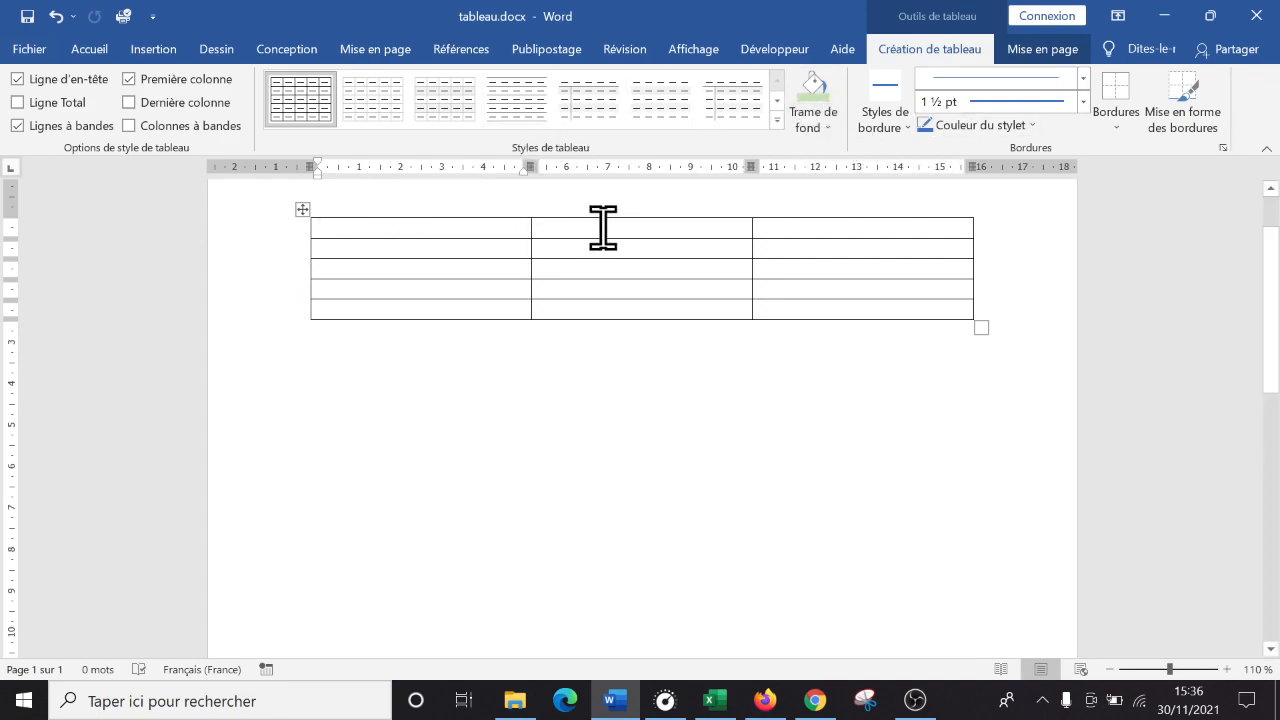
Step: Apply the green grid table style with a solid green header row and first column to the new table
click(777, 119)
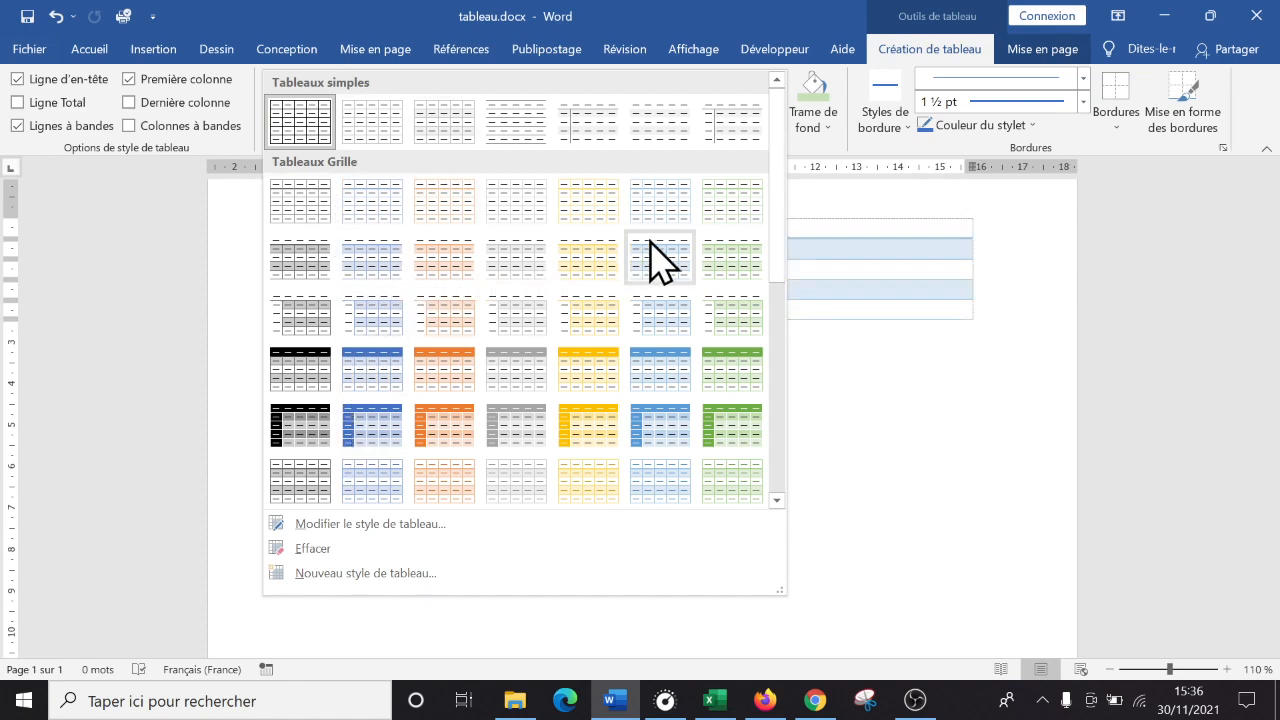
click(730, 420)
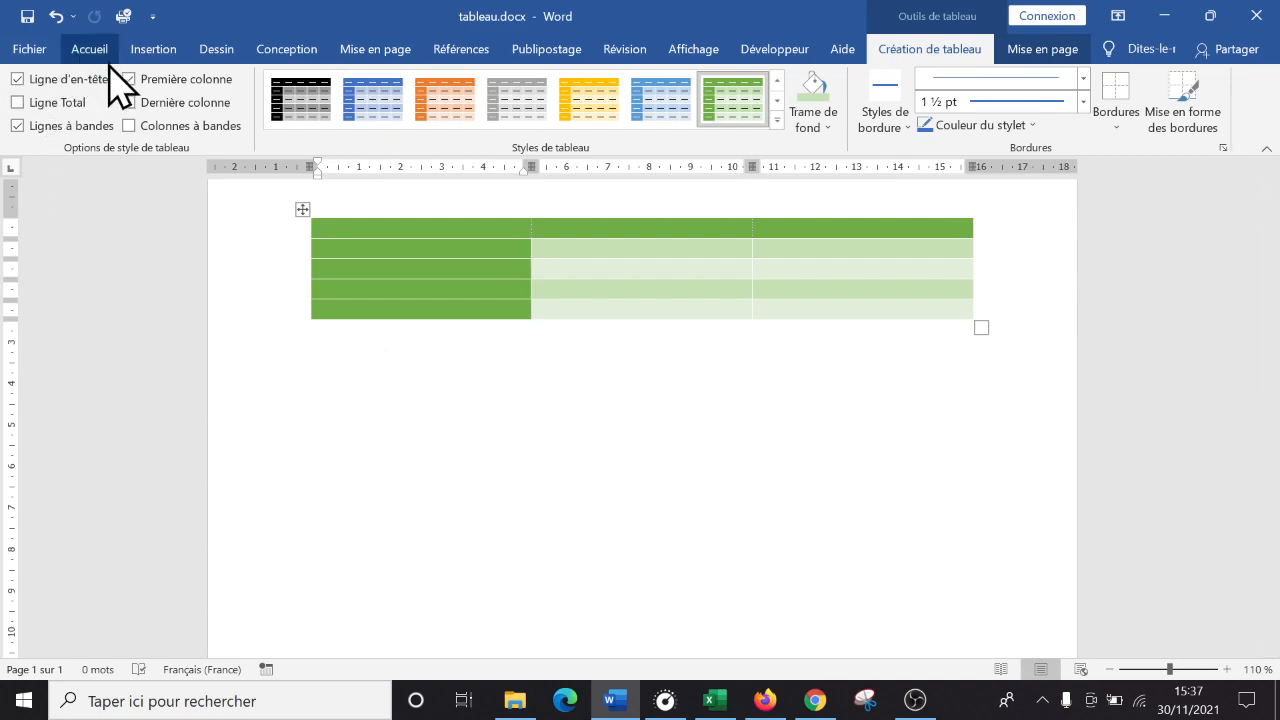
Step: Turn off the header row and first column formatting in the table's style options
click(17, 79)
click(17, 79)
click(17, 79)
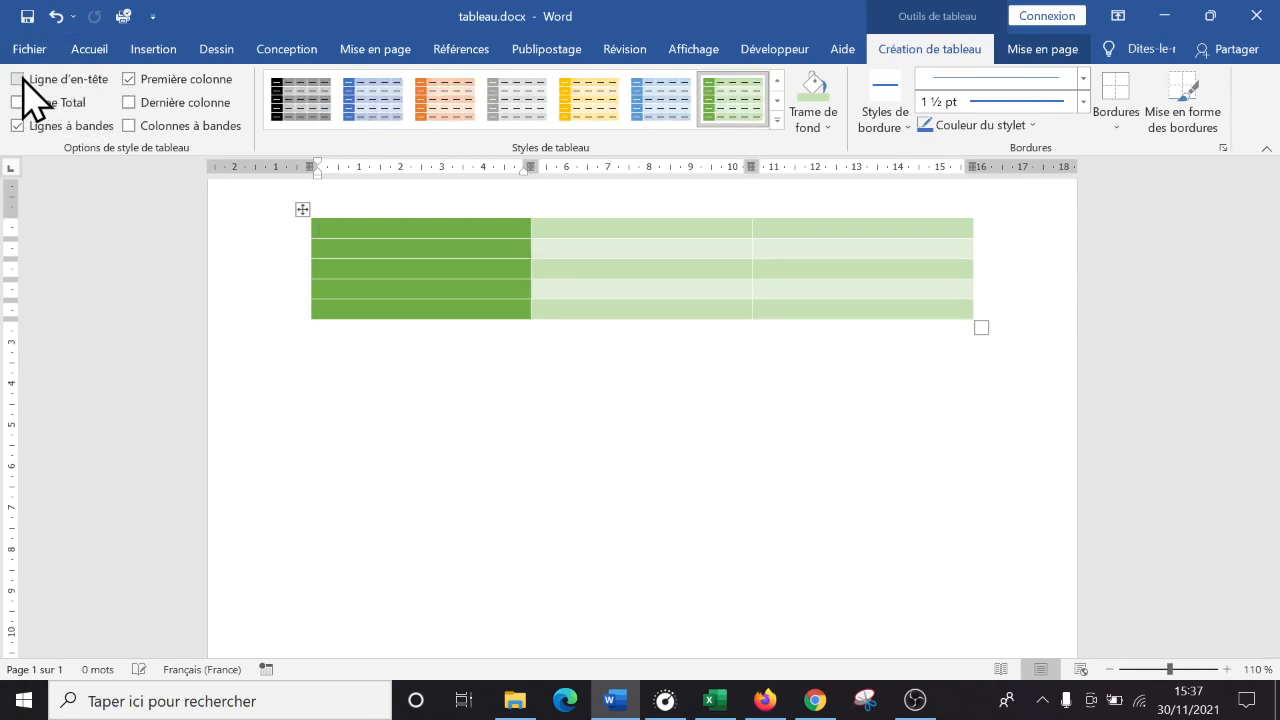
click(128, 79)
click(128, 79)
click(128, 79)
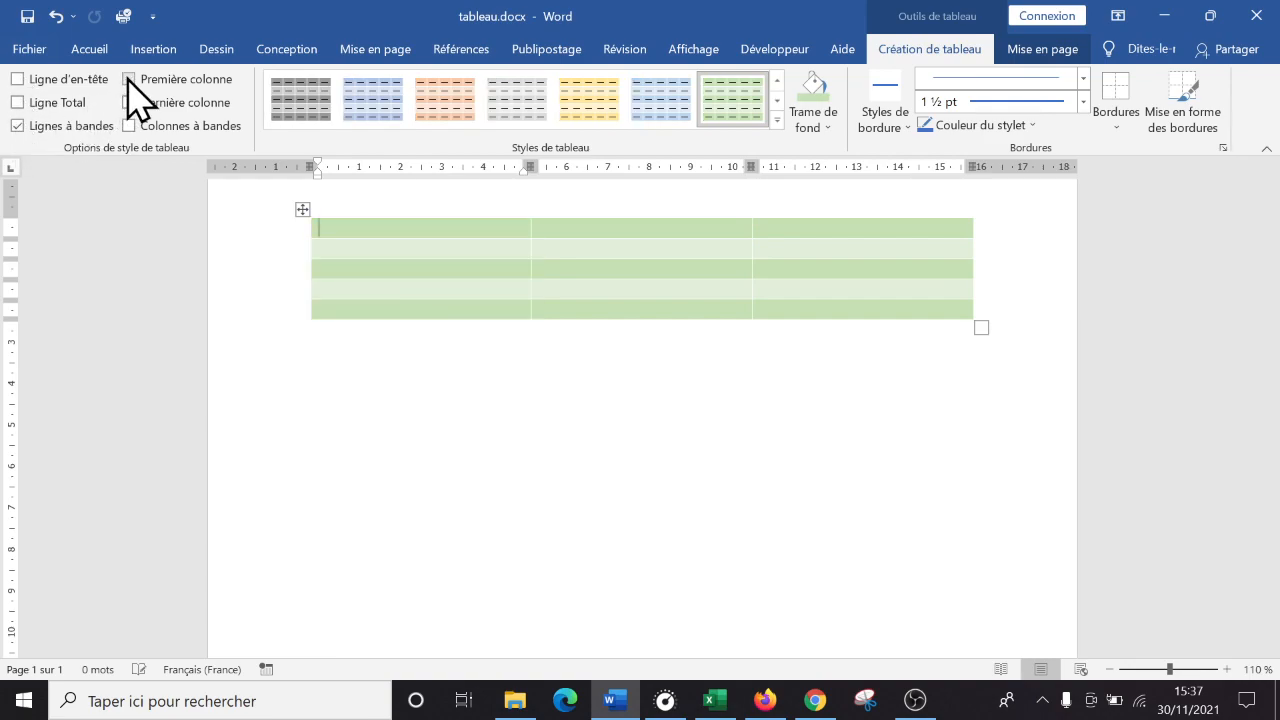
Step: Try the total row formatting on the table and switch it off again
click(18, 103)
click(18, 103)
click(18, 103)
click(18, 103)
click(18, 103)
click(18, 103)
Step: Turn off the banded rows formatting so alternate table rows share the same shading
click(18, 126)
click(18, 126)
click(18, 126)
click(18, 126)
click(18, 126)
click(18, 126)
click(18, 126)
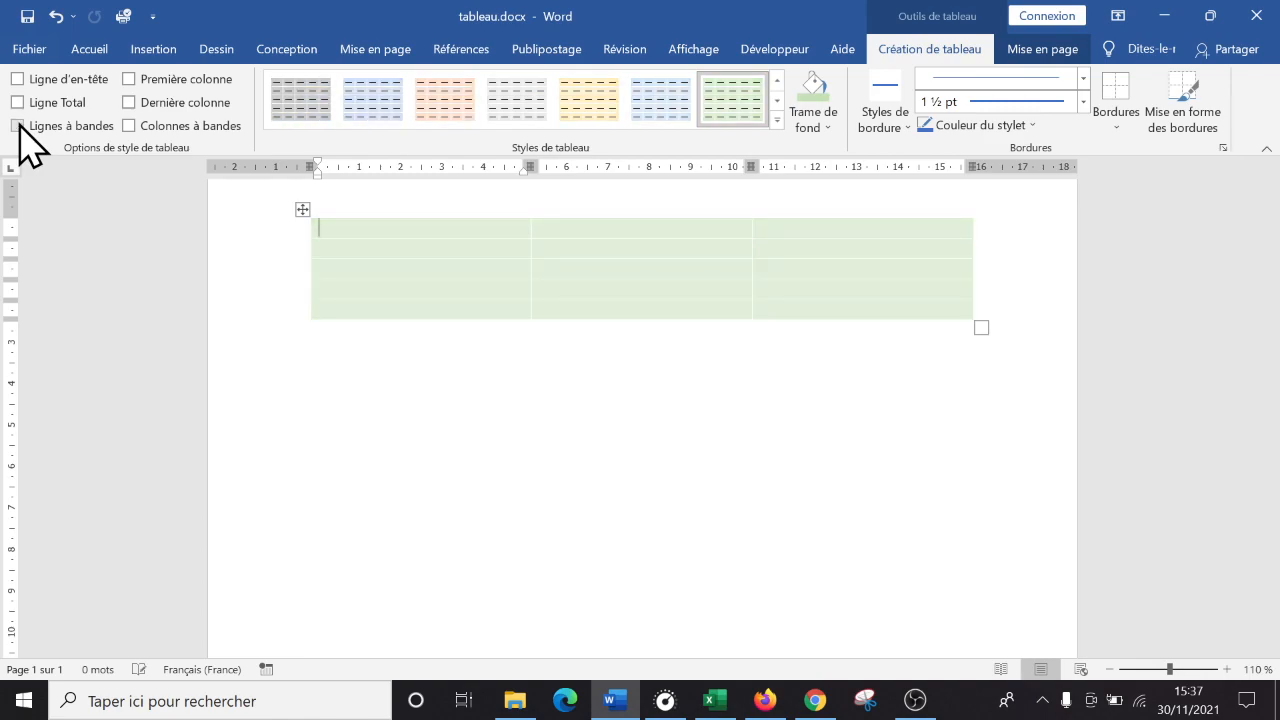
Step: Try the banded columns formatting on the table and switch it off again
click(129, 126)
click(129, 126)
click(129, 126)
click(129, 126)
click(129, 126)
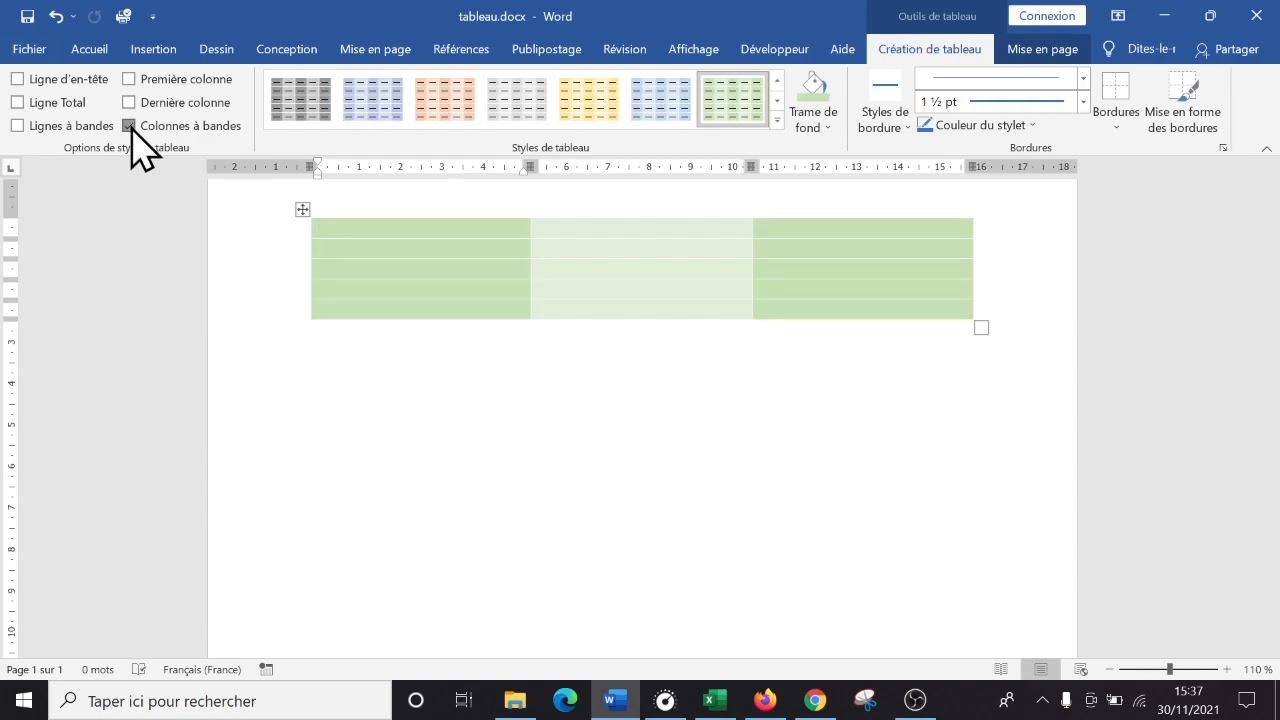
click(129, 126)
click(130, 127)
click(130, 127)
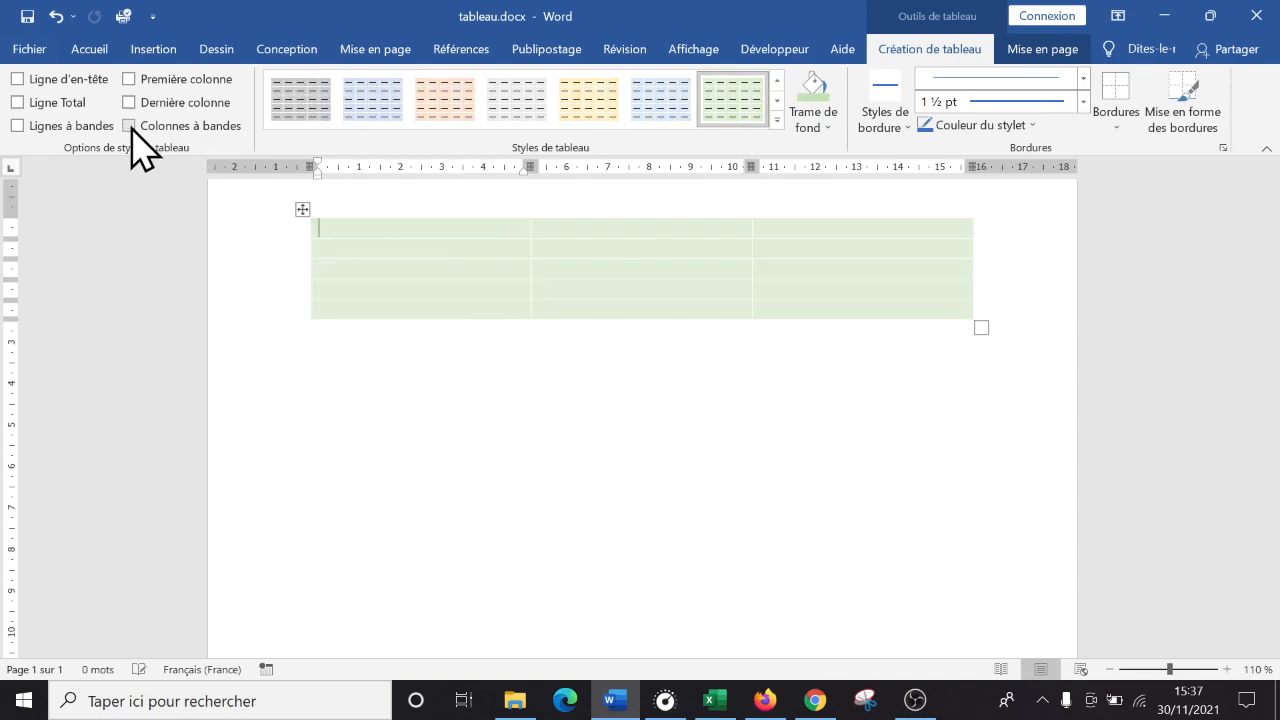
Step: Enable the header row and total row formatting for the table, leaving banded rows off
click(18, 127)
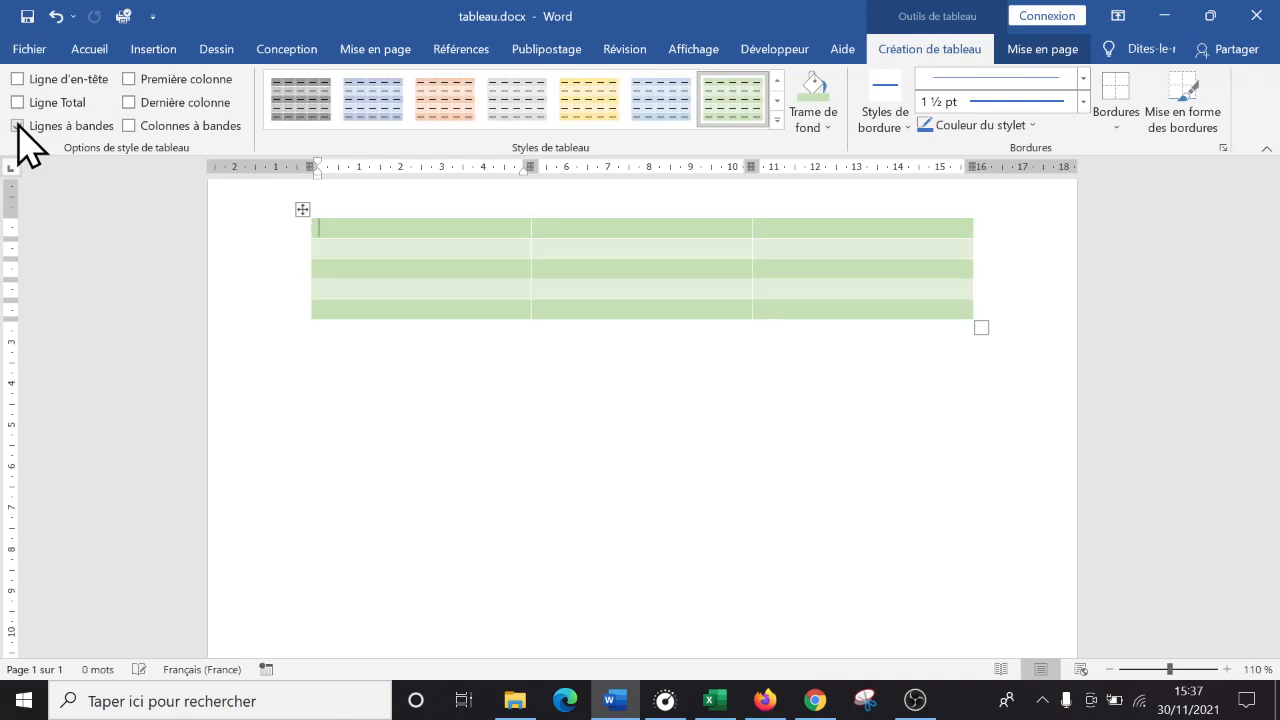
click(18, 126)
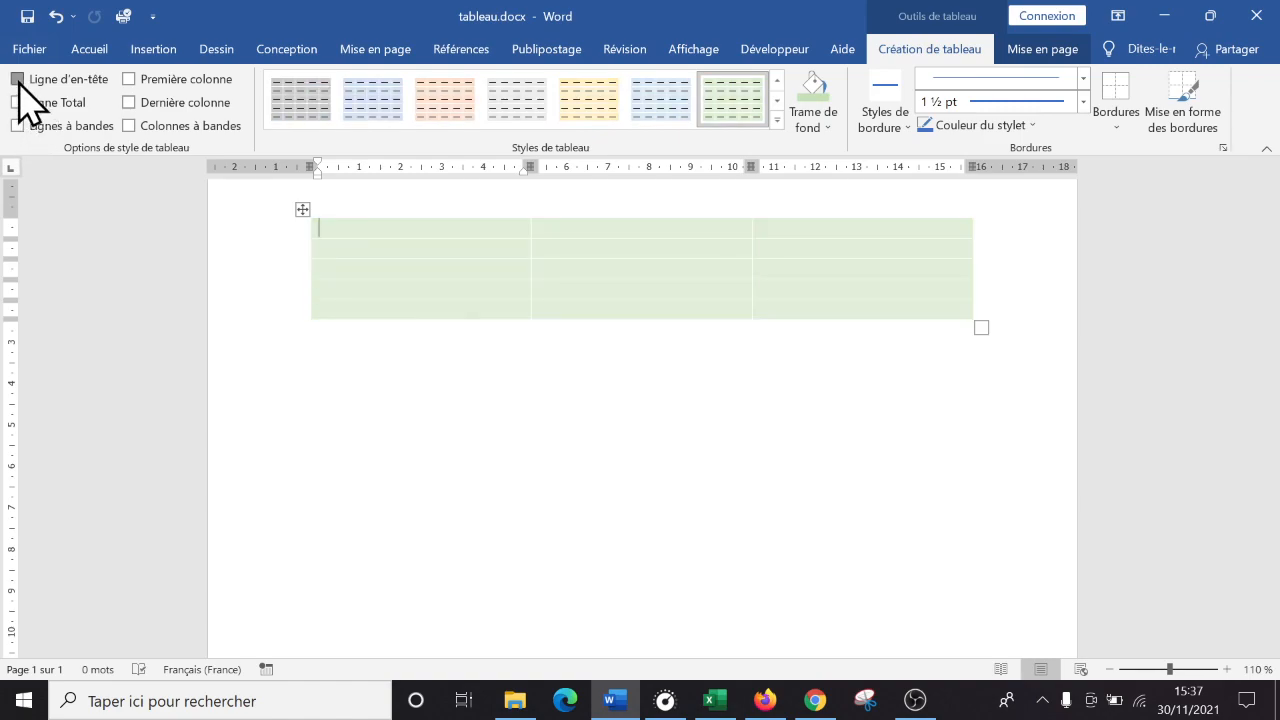
click(18, 80)
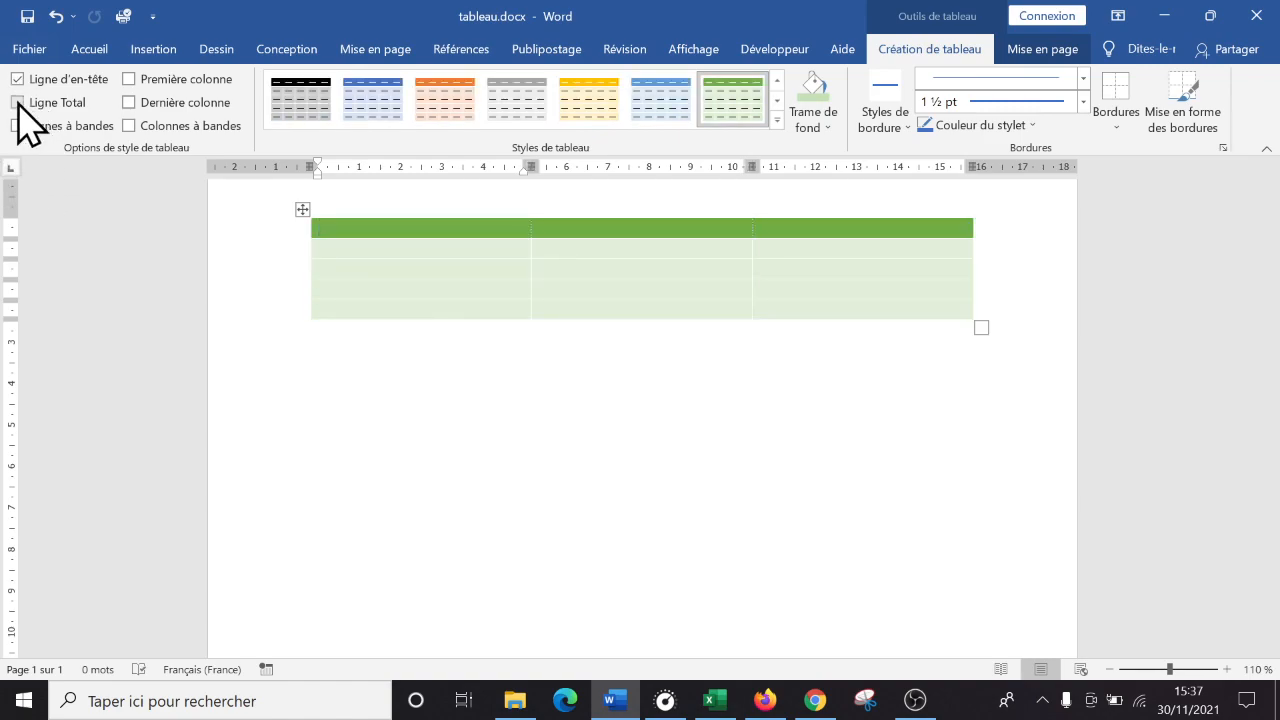
click(17, 103)
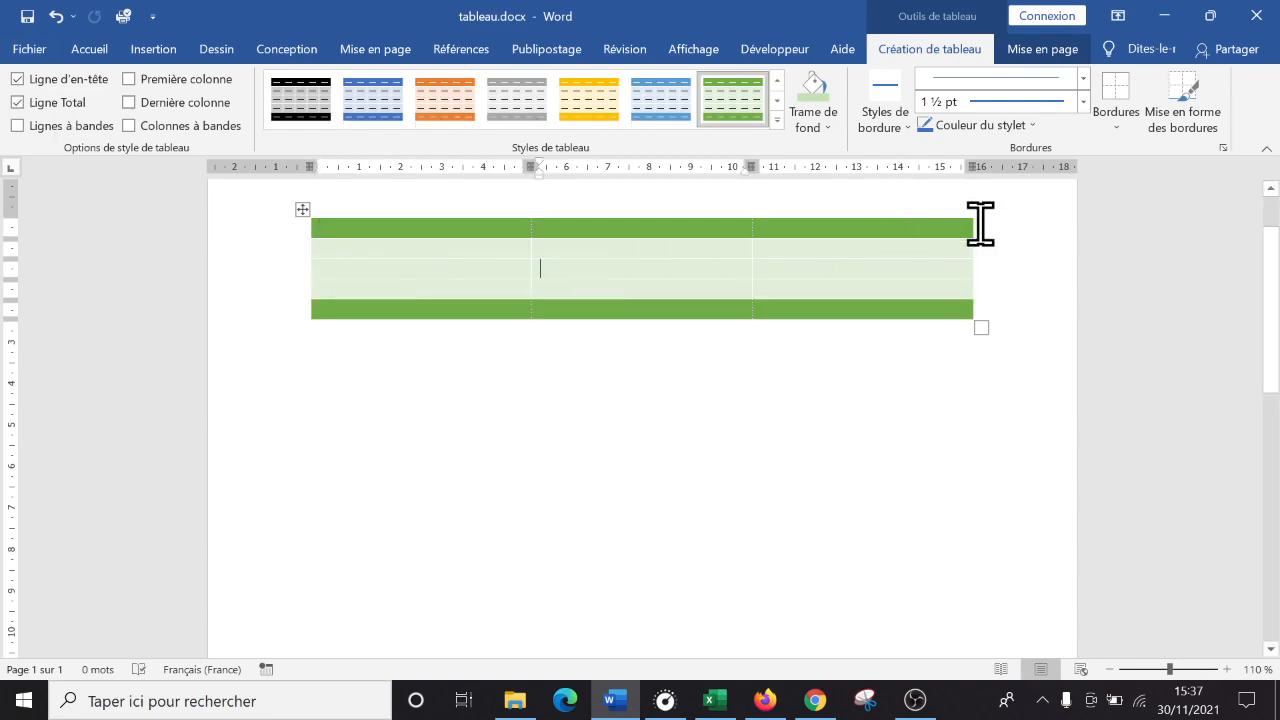
Step: Try red shading on the third-row cell of the last column and undo it
click(866, 271)
click(830, 127)
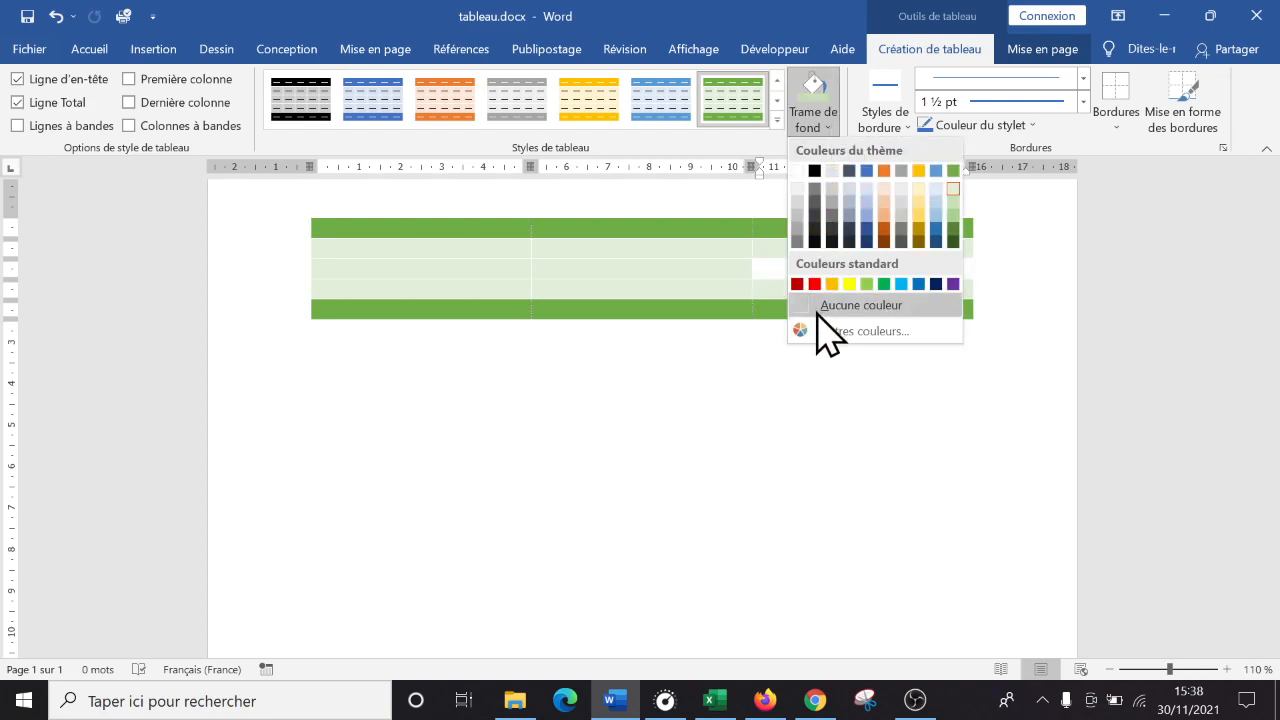
click(820, 287)
click(800, 350)
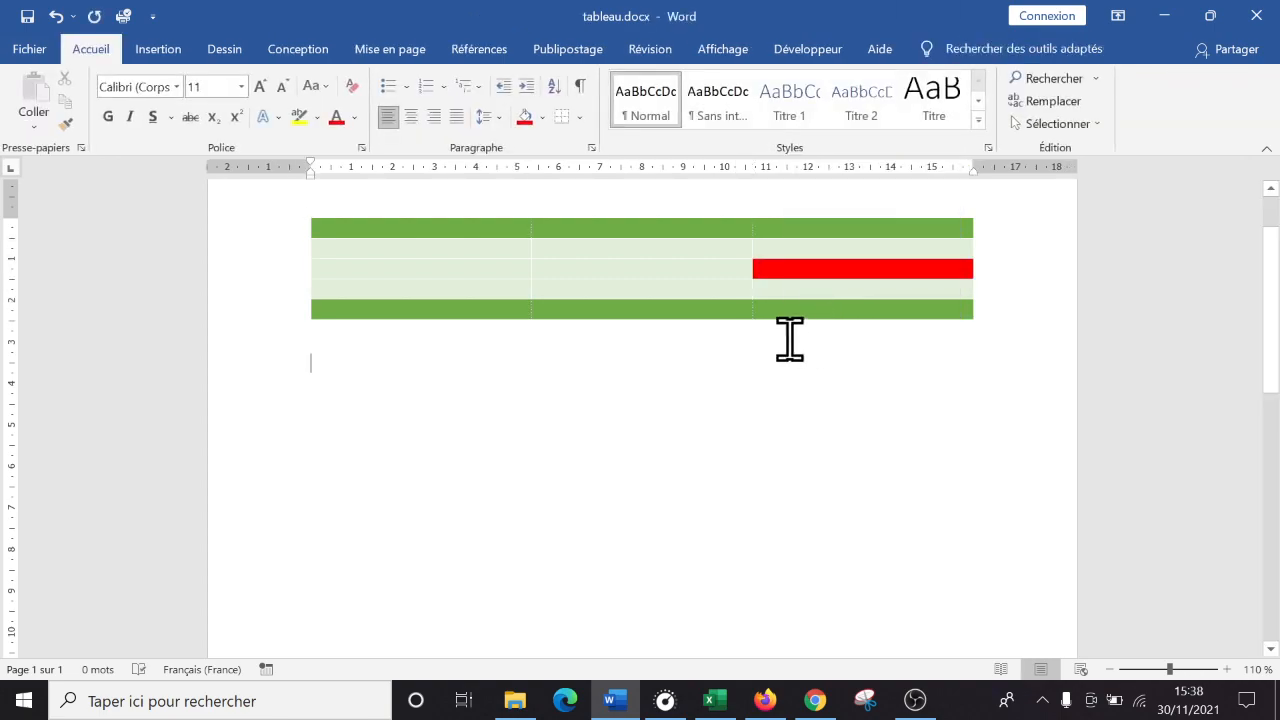
click(60, 20)
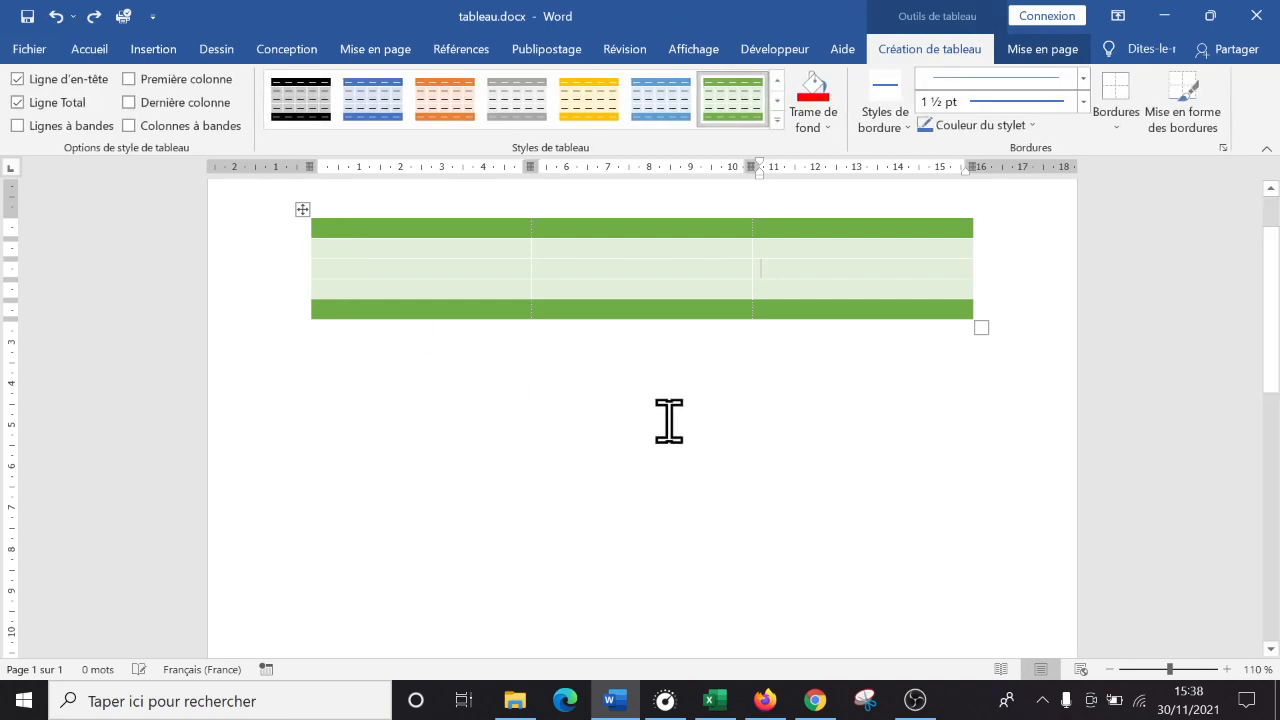
Step: Fill the table's header row with the titles Client, Ville and CA
click(663, 423)
click(393, 253)
click(374, 222)
text(t)
key(BackSpace)
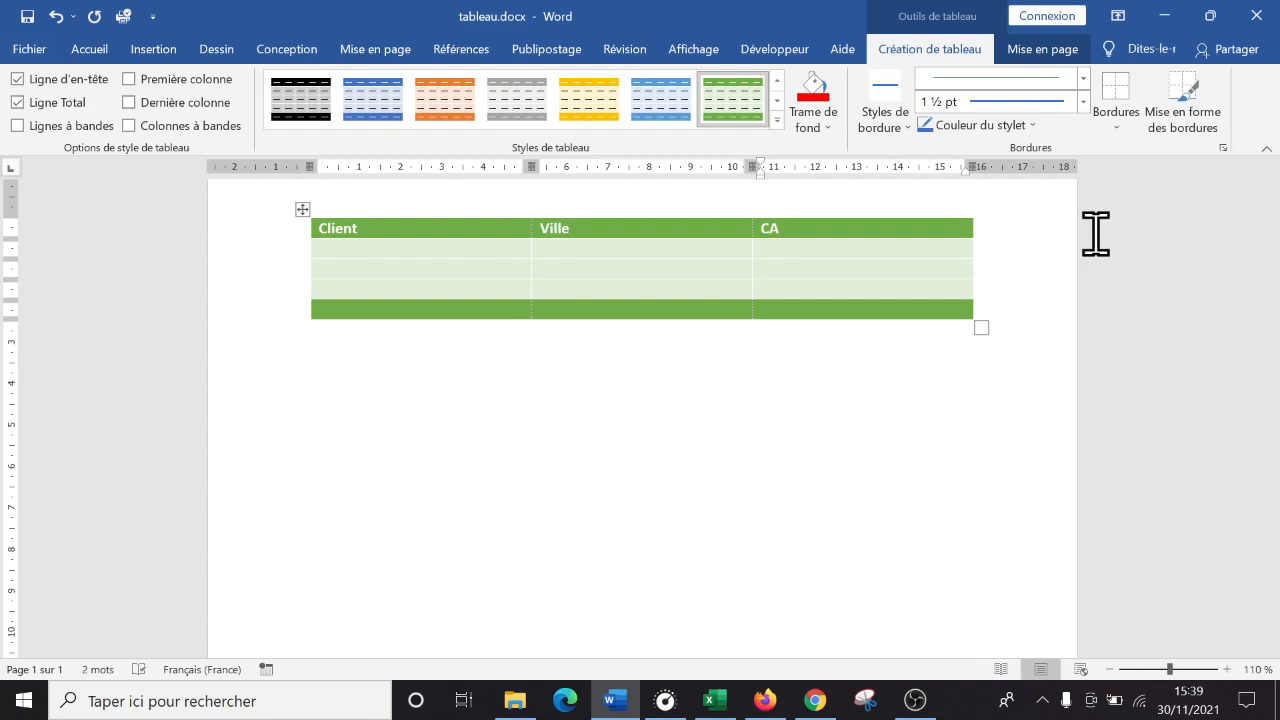
Step: Enter the three customers' full names in the Client column, one per row below the header
key(Left)
key(Left)
text(Jean Dup)
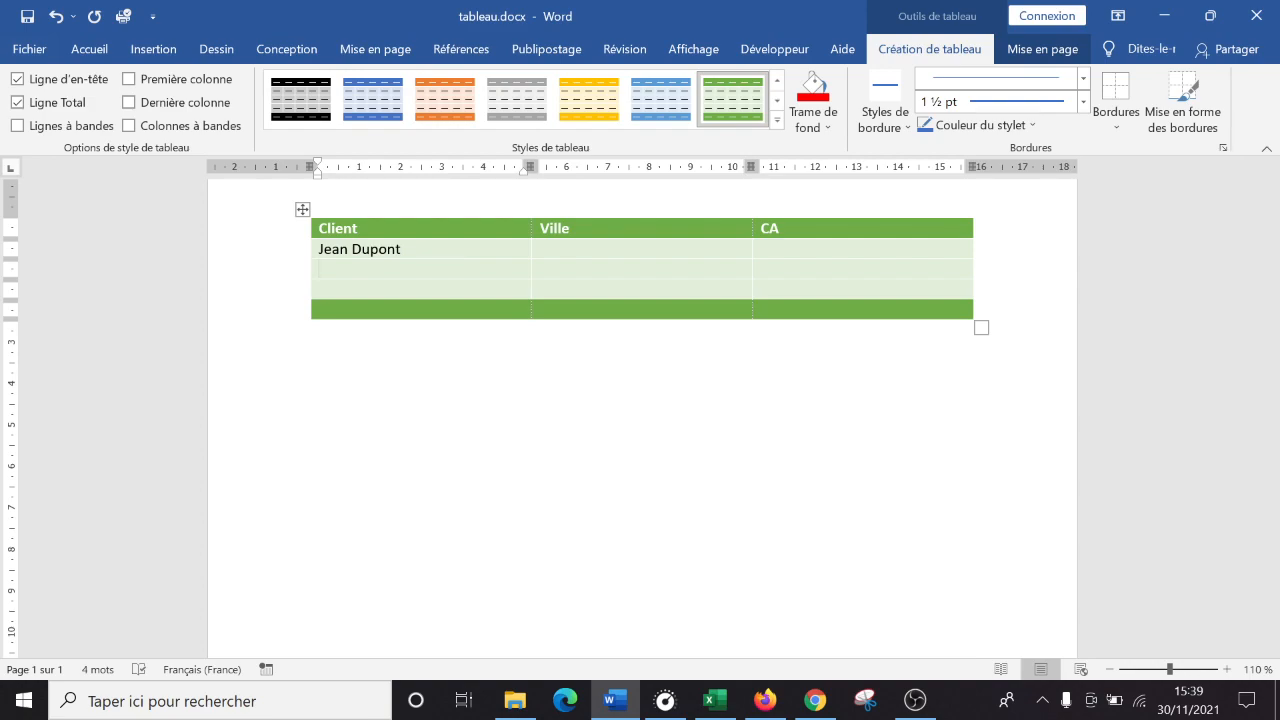
text(Eli)
text(se Duran)
text(Fran)
text(cis Bacon)
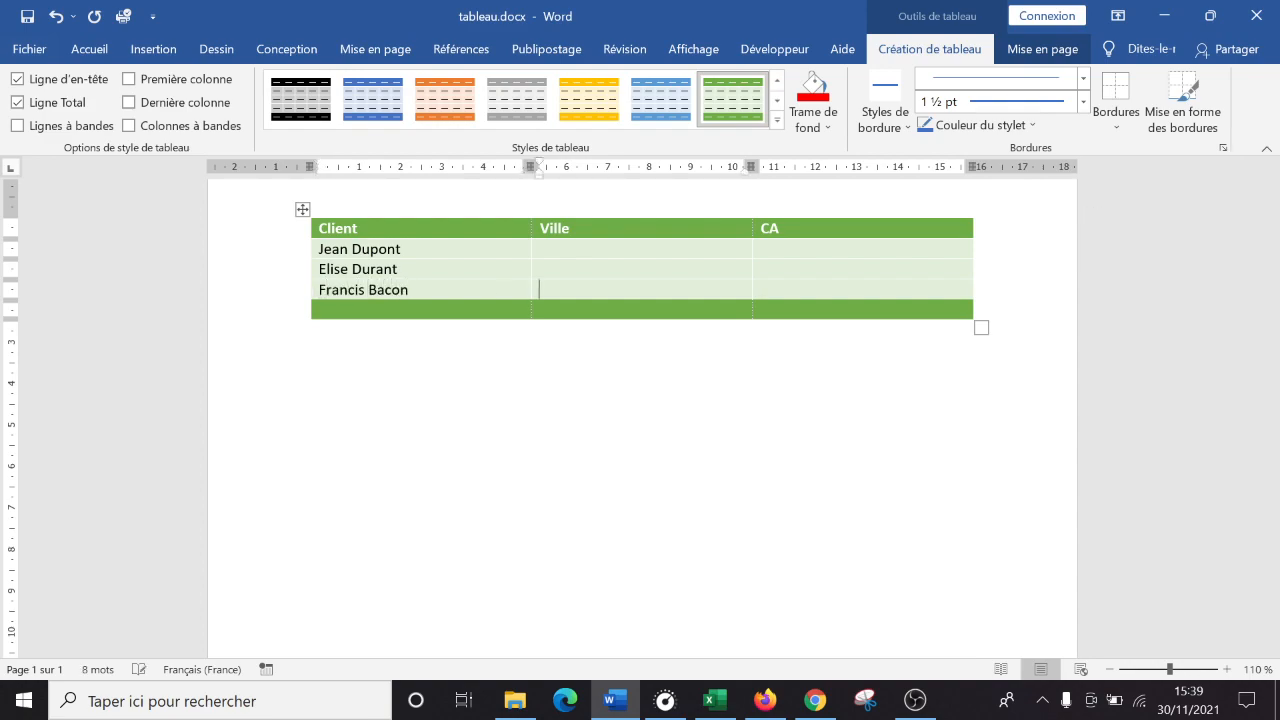
Step: Fill the Ville column with Lyon, Marseille and Paris for the three customers
text(Lyo)
text(Marseille)
key(Down)
text(Pa)
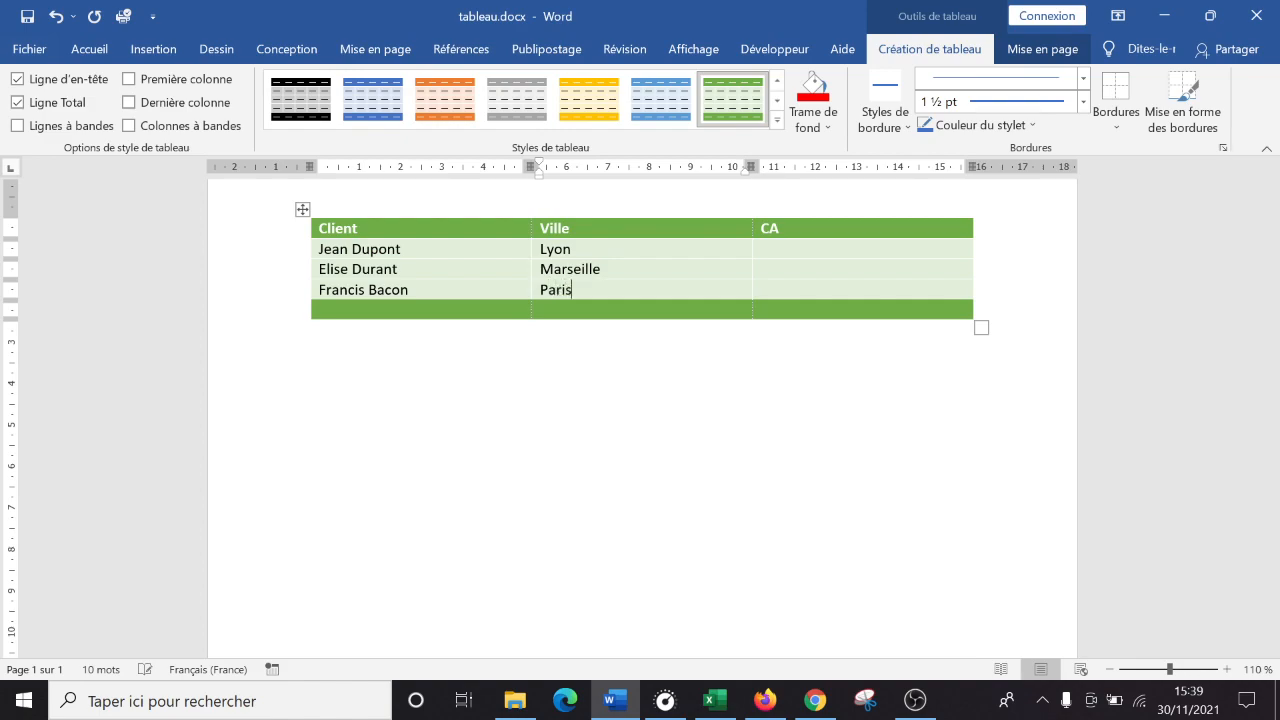
Step: Fill the CA column with 350, 500 and 480 for the three customers
click(762, 249)
key(Down)
text(500)
text(480)
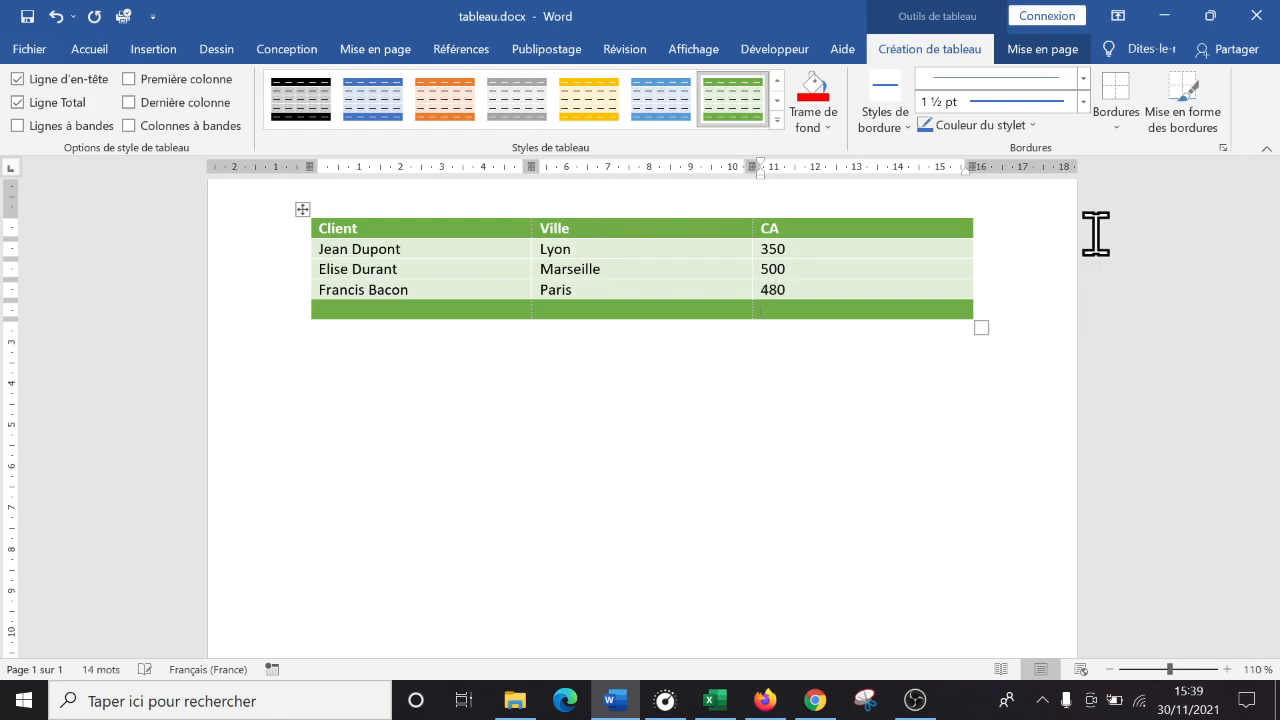
Step: Step through the table cell by cell from the Lyon cell to the CA value in the Paris row
scroll(1025, 494, up, 3)
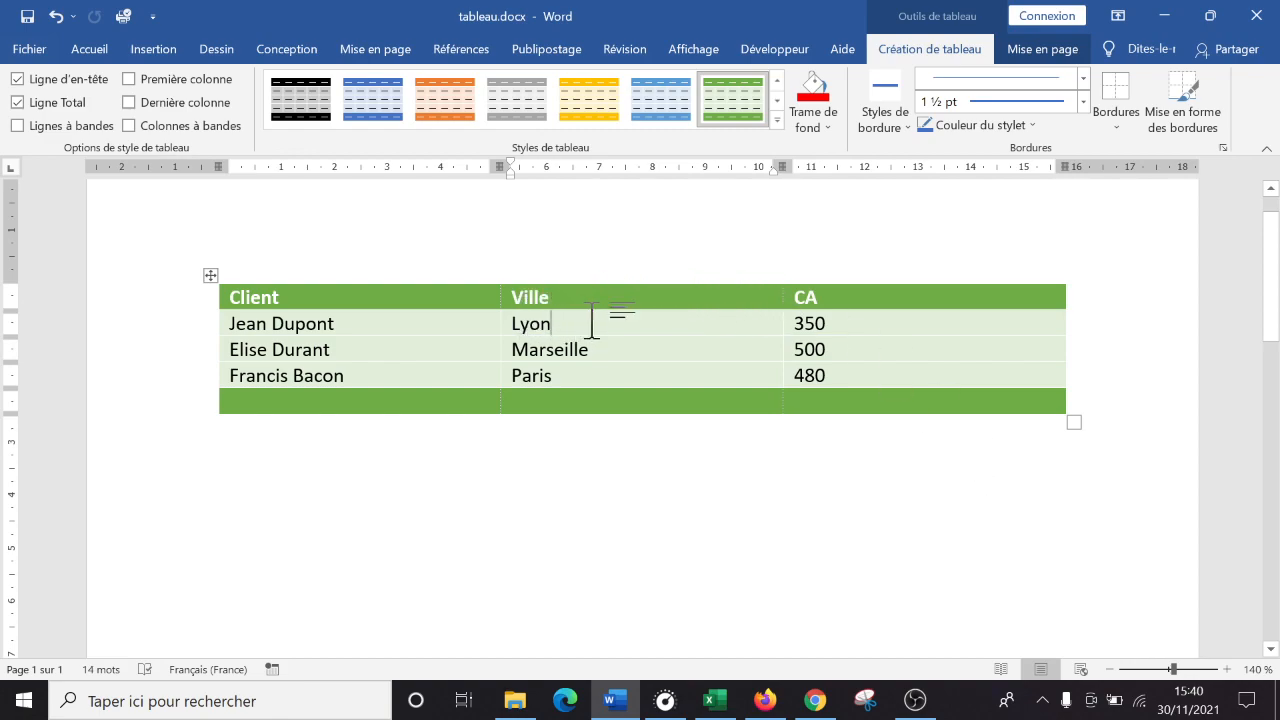
click(668, 322)
key(Tab)
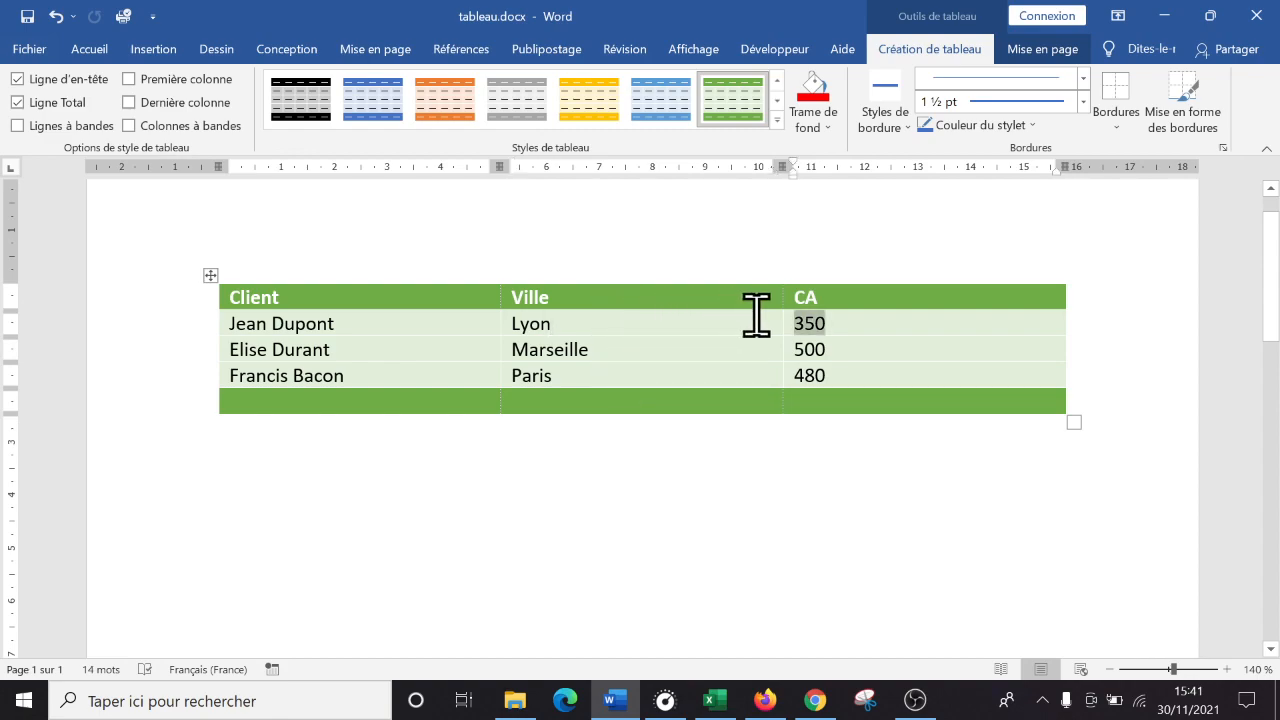
key(Tab)
key(Tab)
key(Tab)
key(Tab)
key(Tab)
key(Tab)
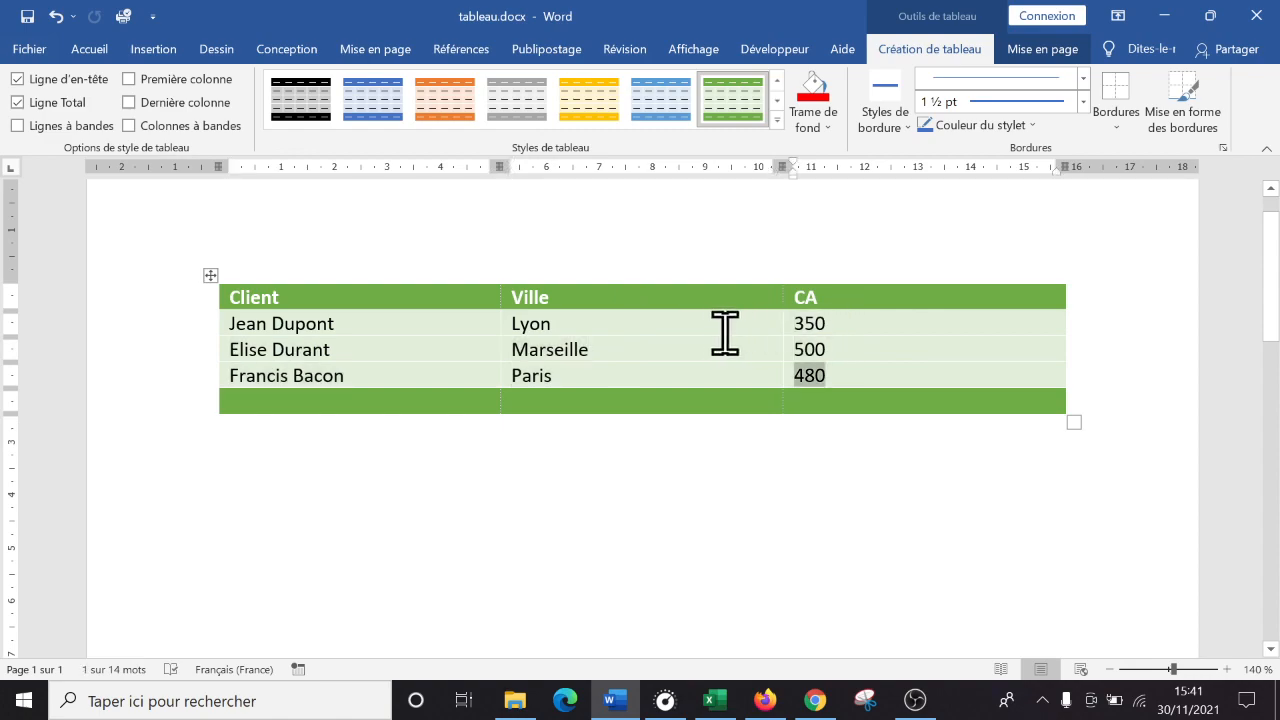
Step: Add the numbers 7, 9 and 12 after Lyon, Marseille and Paris, separated by tabs inside the cells
click(605, 324)
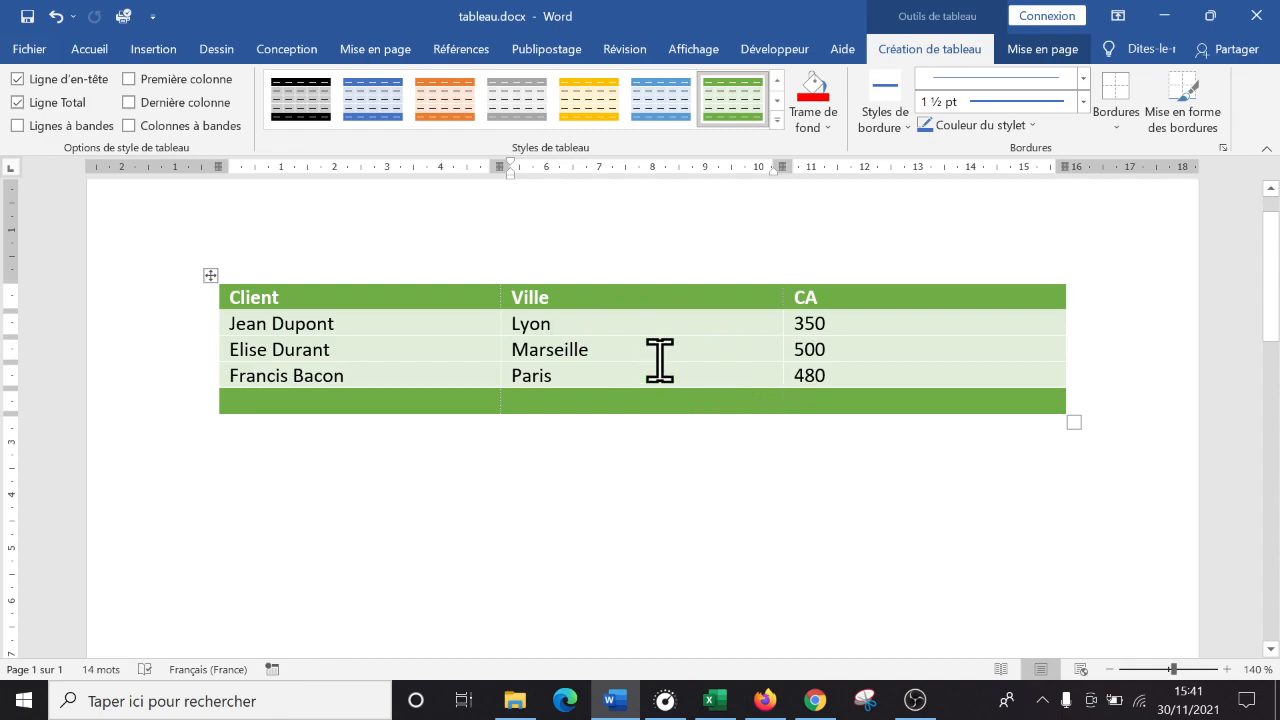
key(ctrl+Tab)
text(7)
key(Down)
Step: Show the formatting marks to examine the tab characters in the Ville column, and hide them again
click(89, 49)
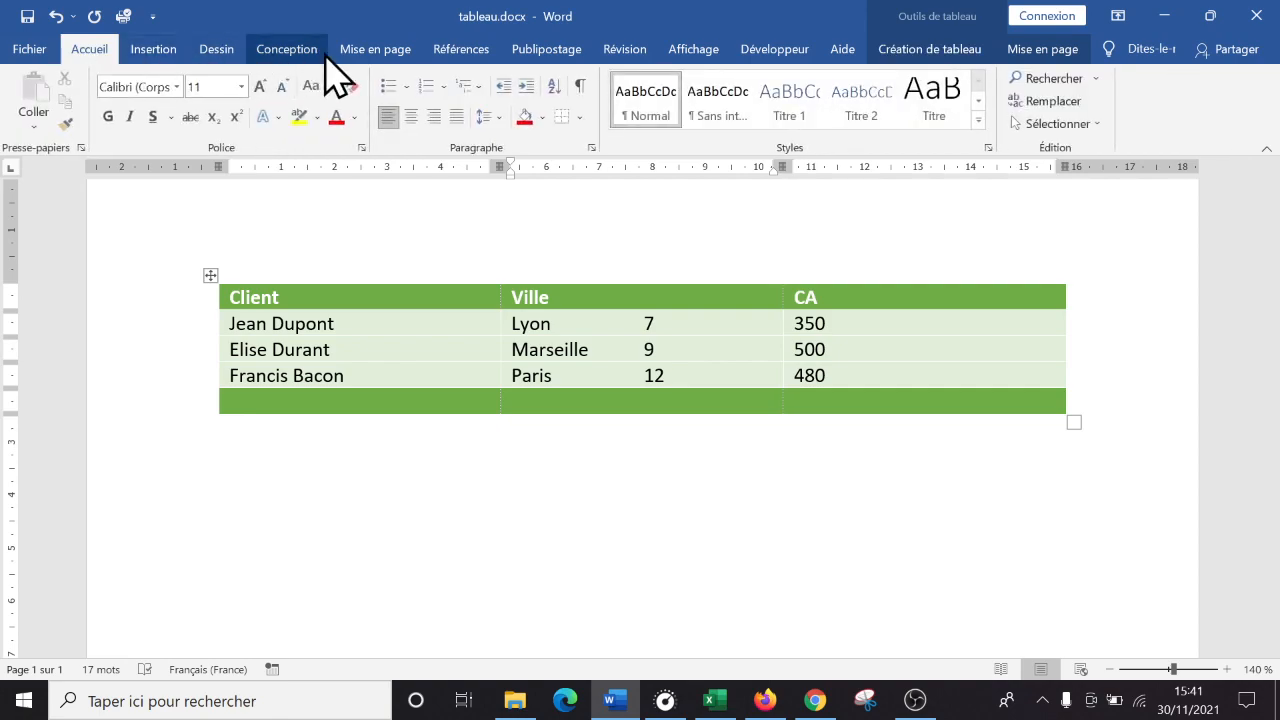
click(581, 86)
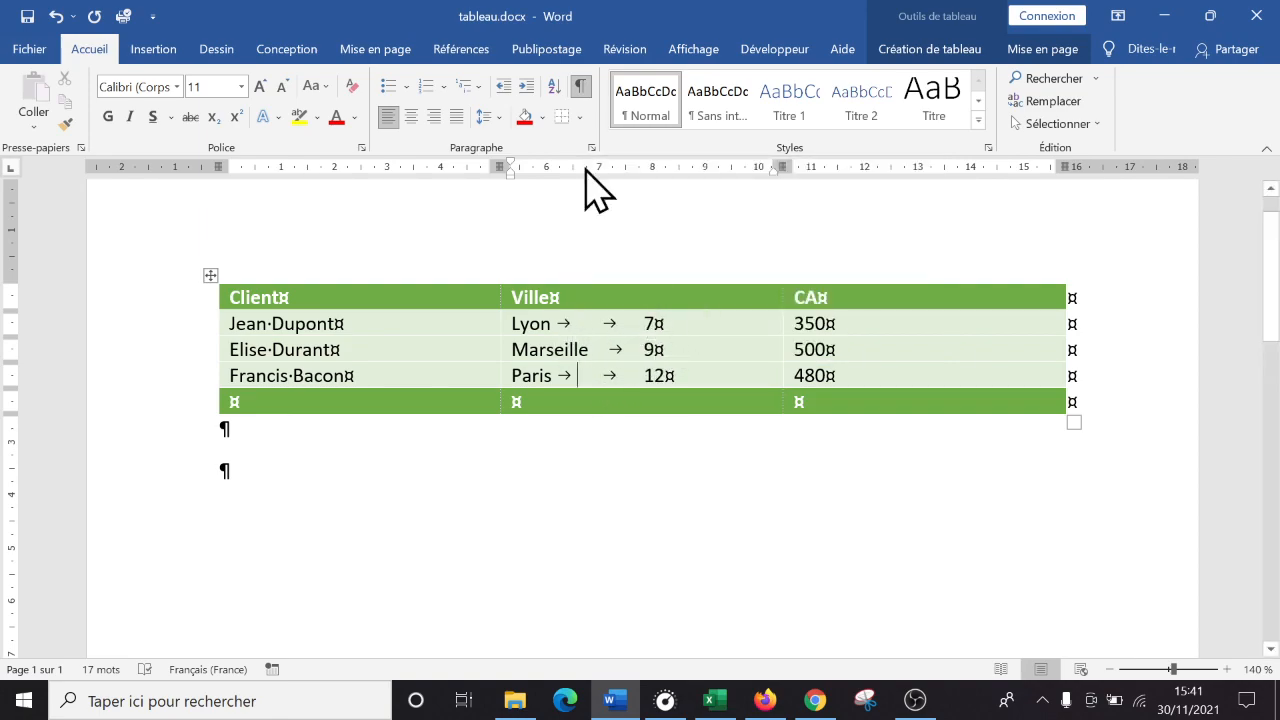
click(580, 88)
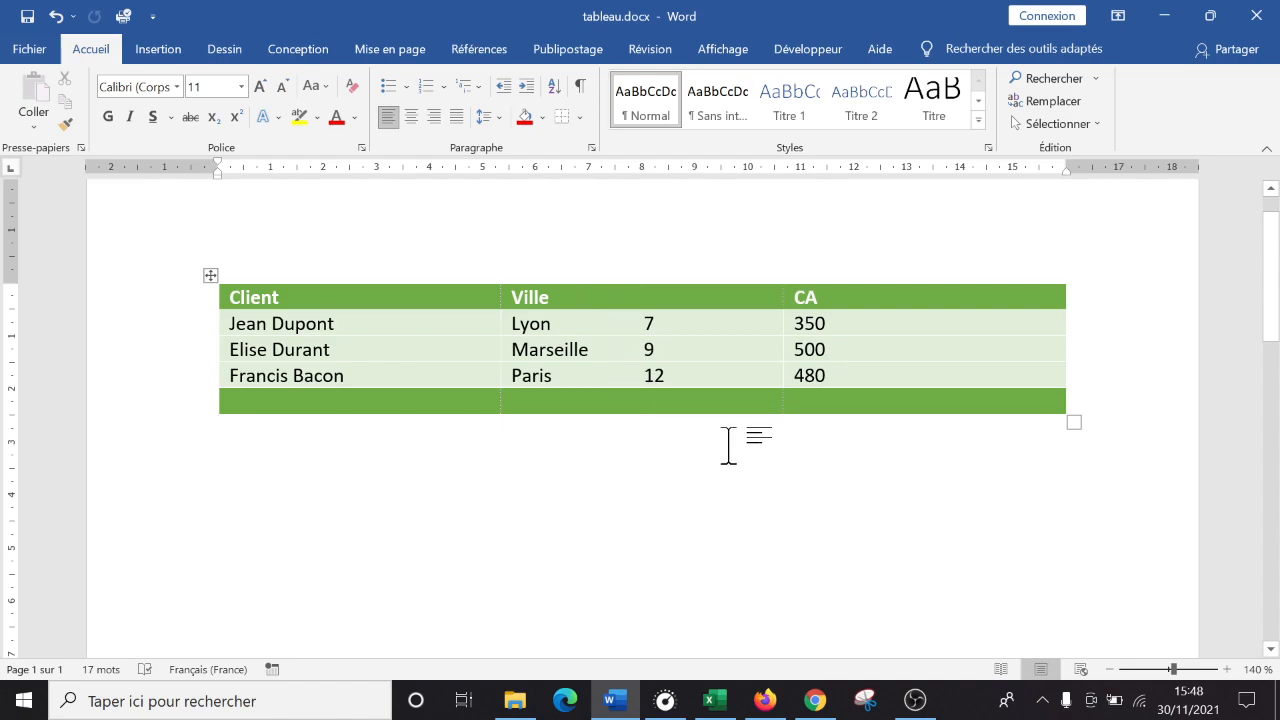
Step: Center the contents of the Ville and CA columns horizontally
click(627, 264)
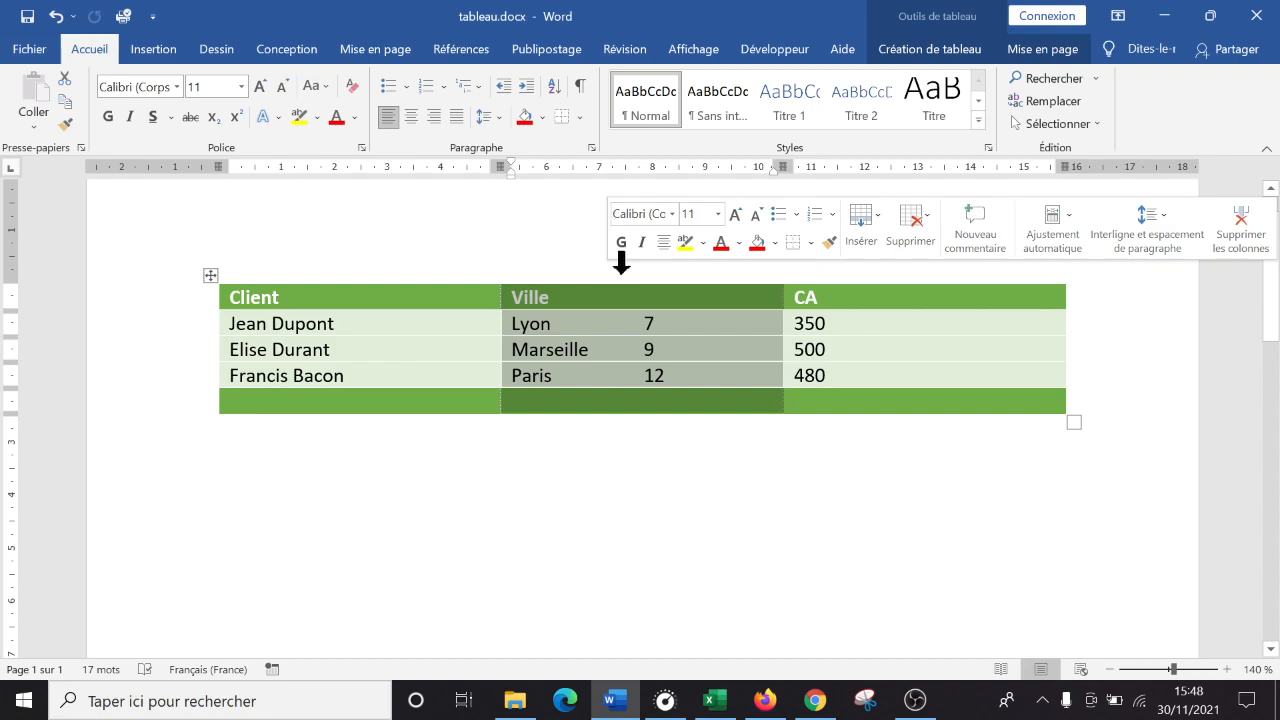
click(410, 117)
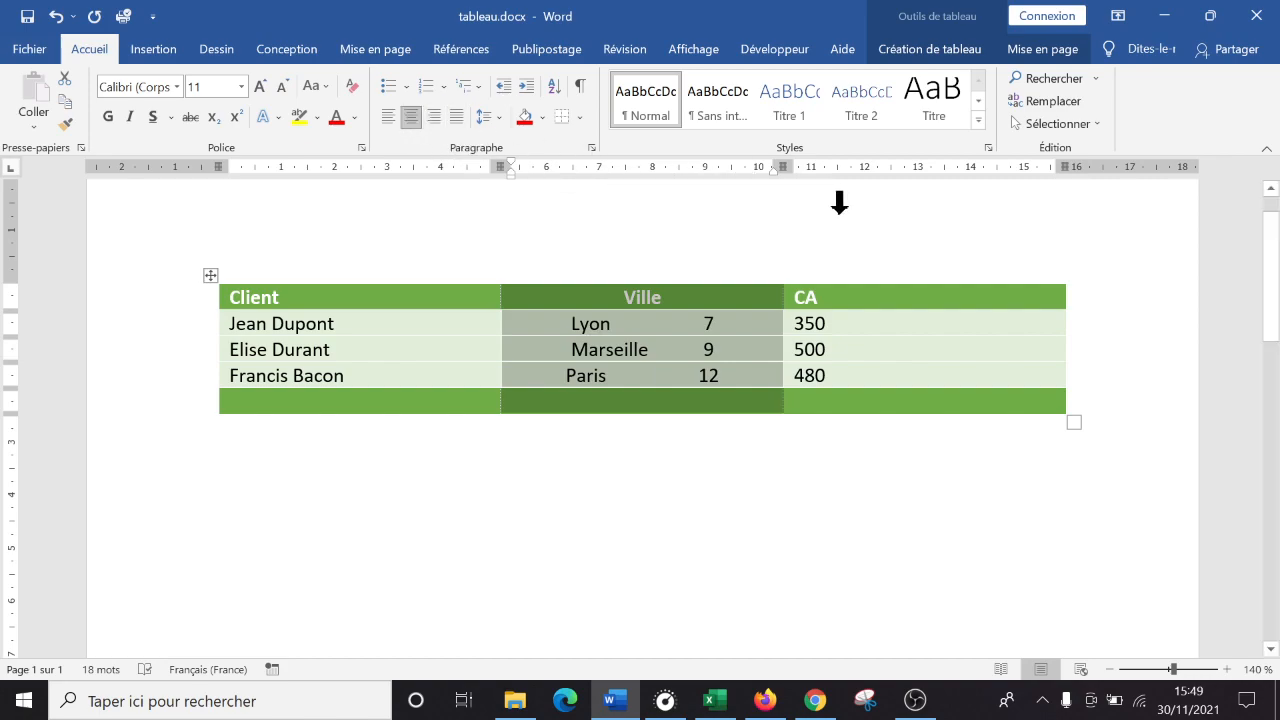
click(913, 268)
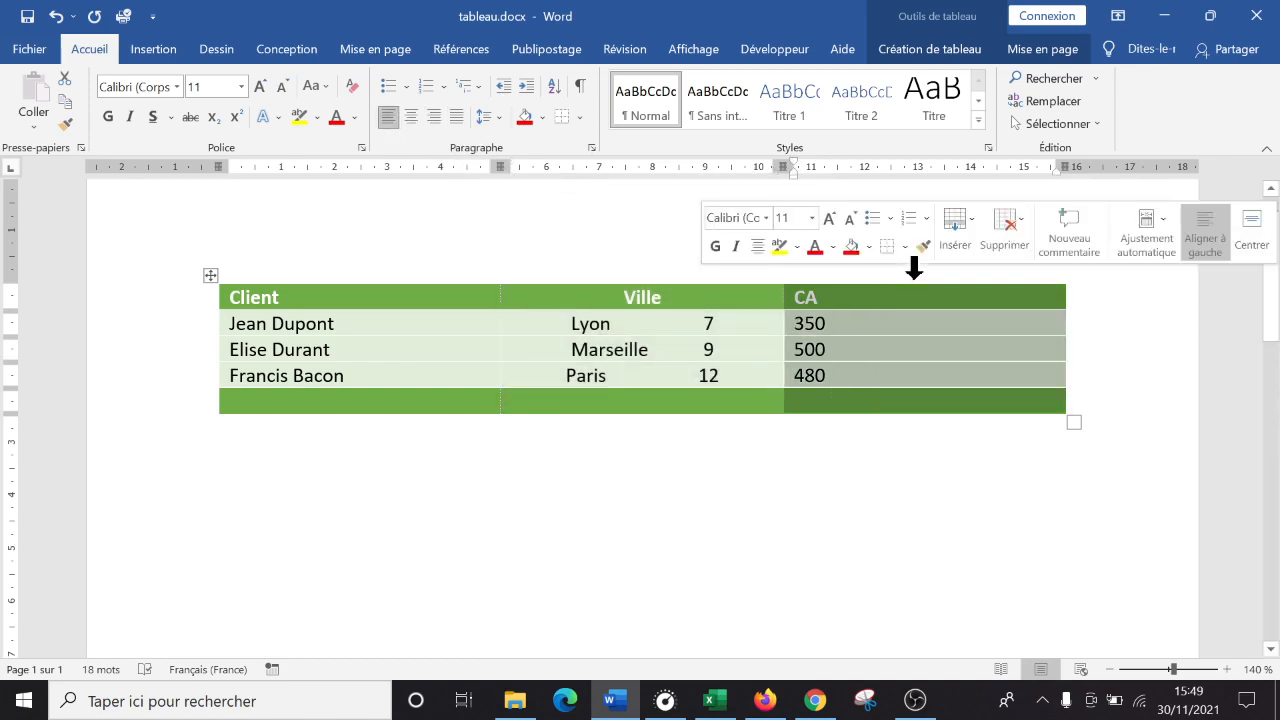
click(410, 117)
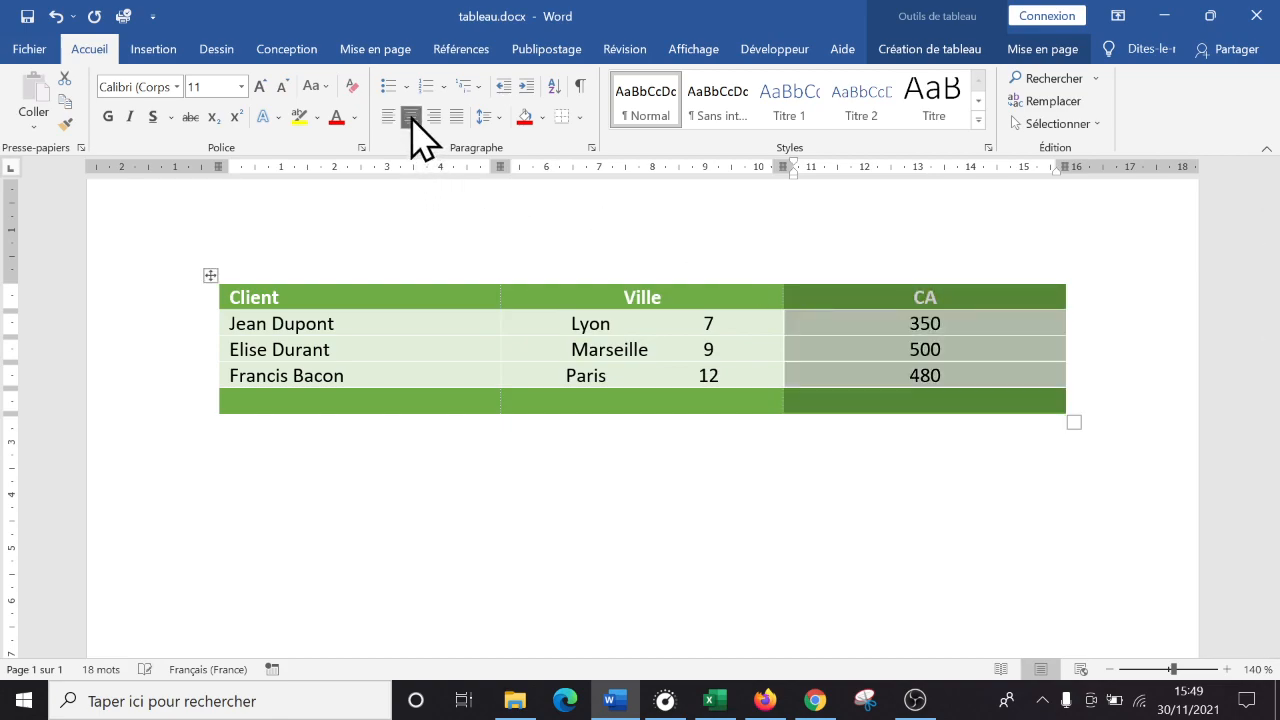
Step: Enter Total in the first cell of the table's last row
click(934, 400)
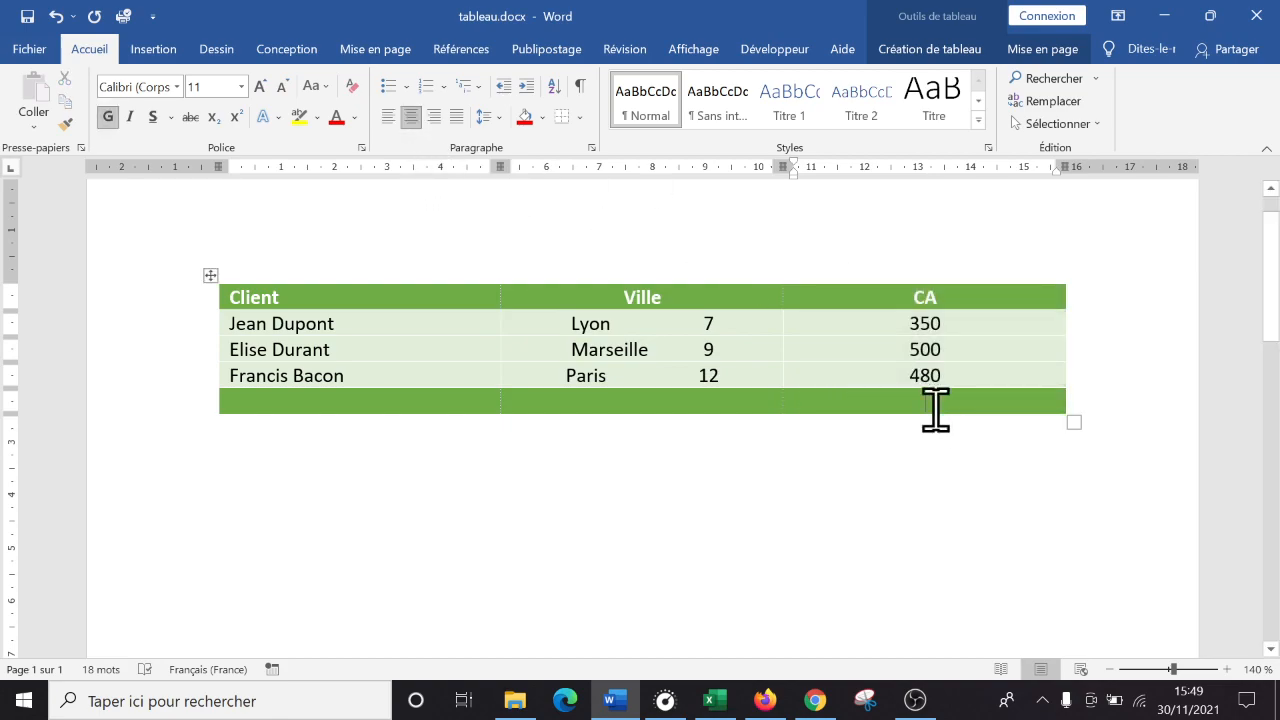
click(607, 349)
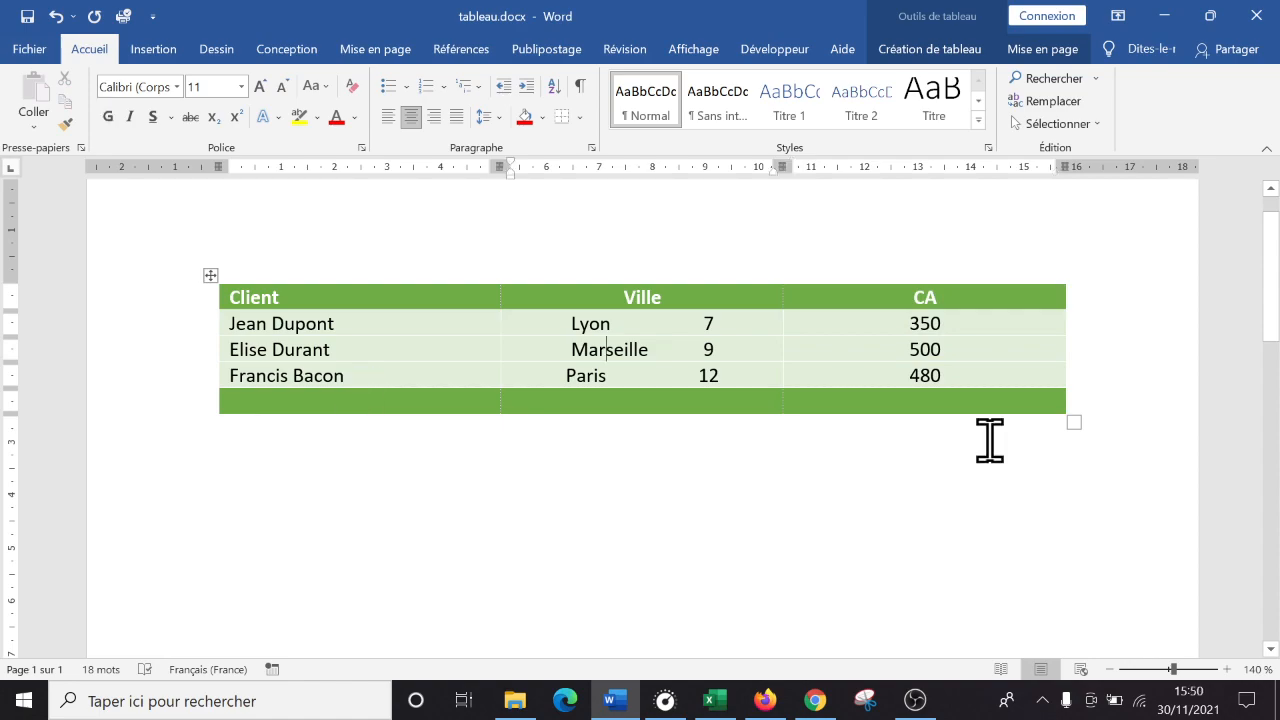
click(378, 404)
text(Total)
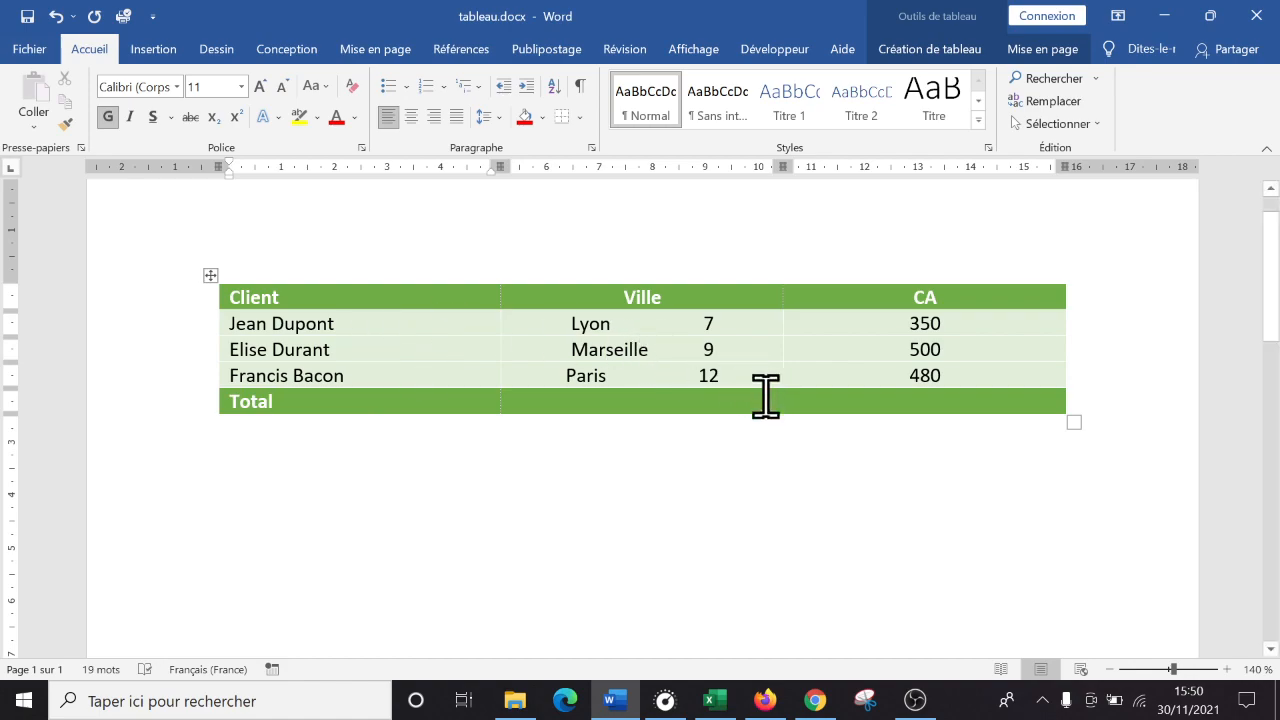
Step: Total the CA column in its last-row cell with the formula =SUM(ABOVE)
click(895, 403)
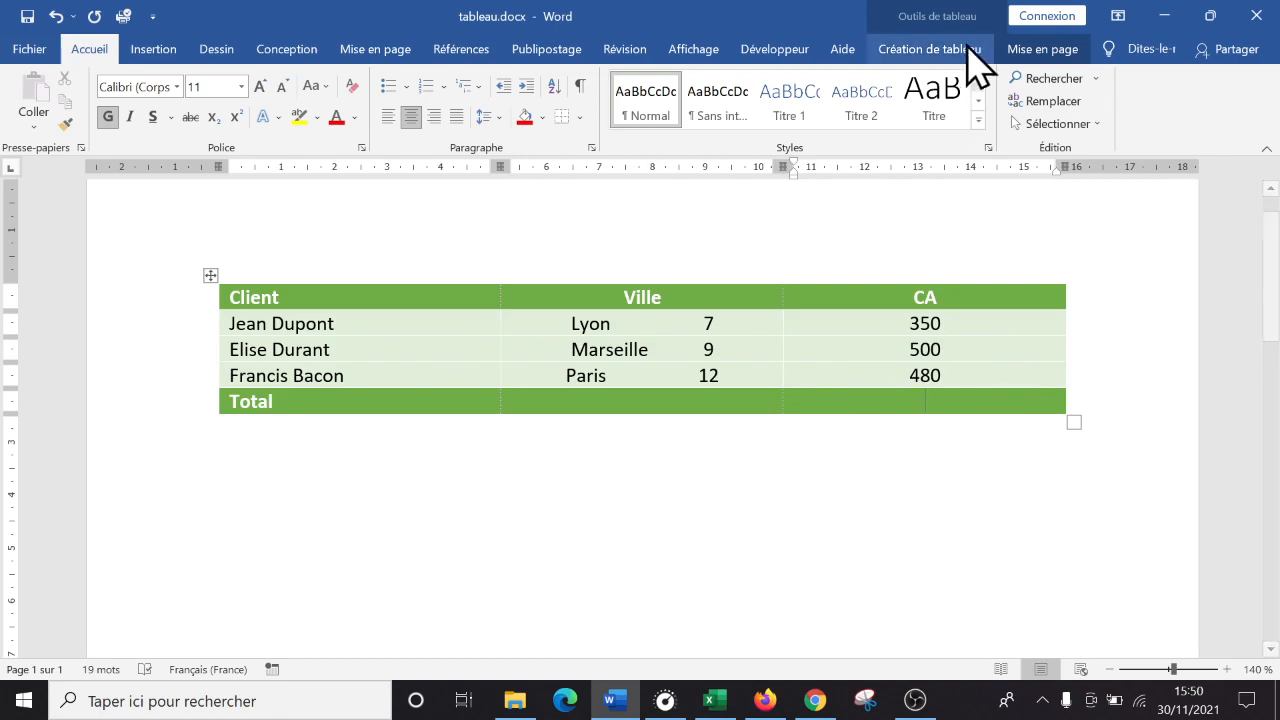
click(1048, 50)
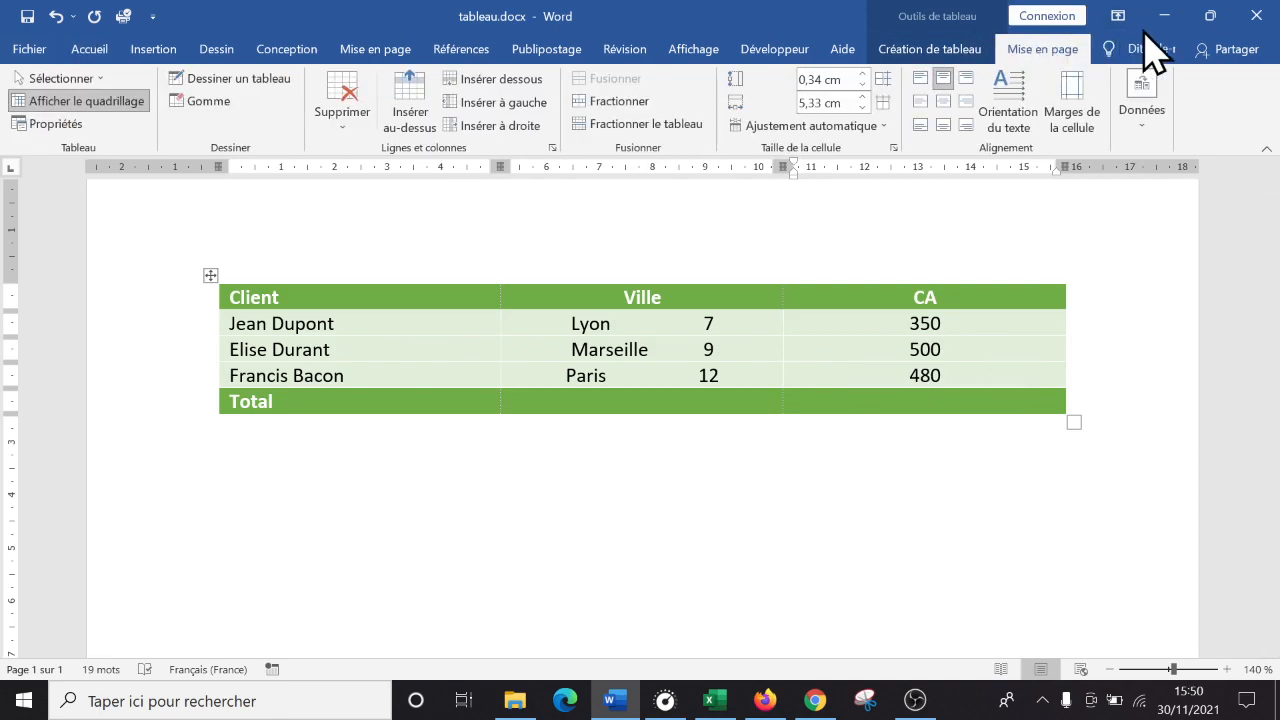
click(1140, 130)
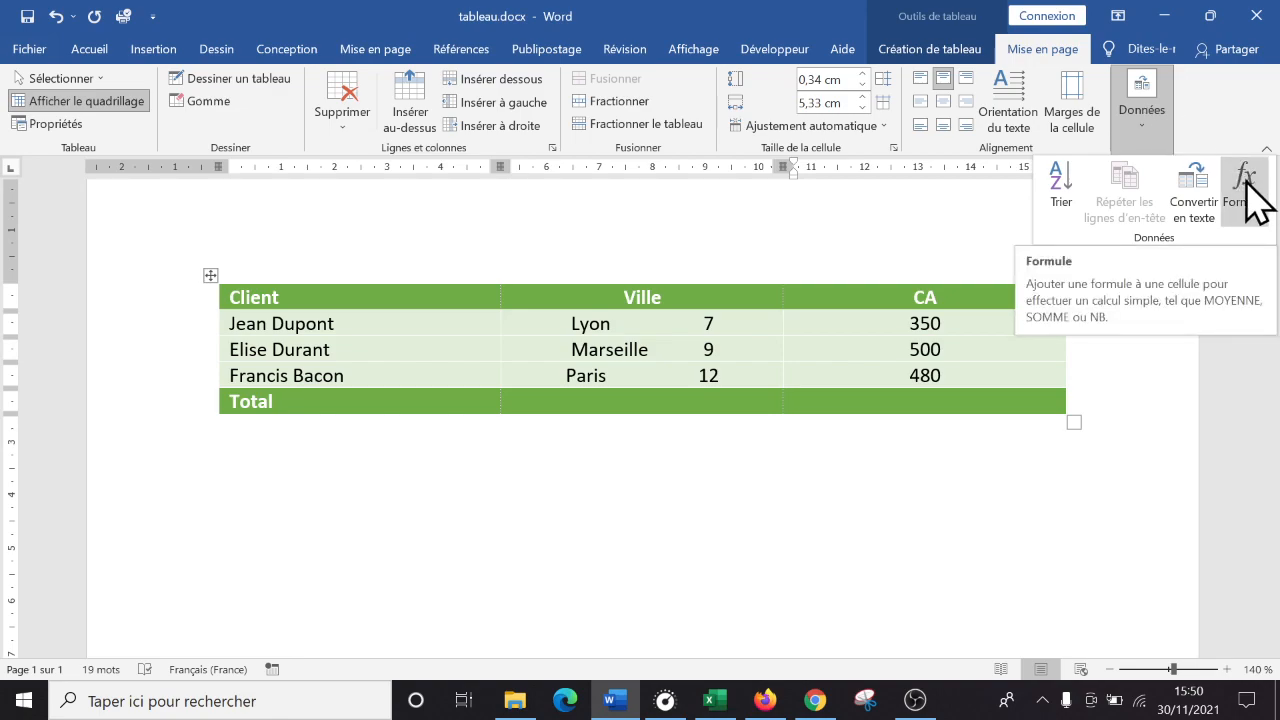
click(1245, 190)
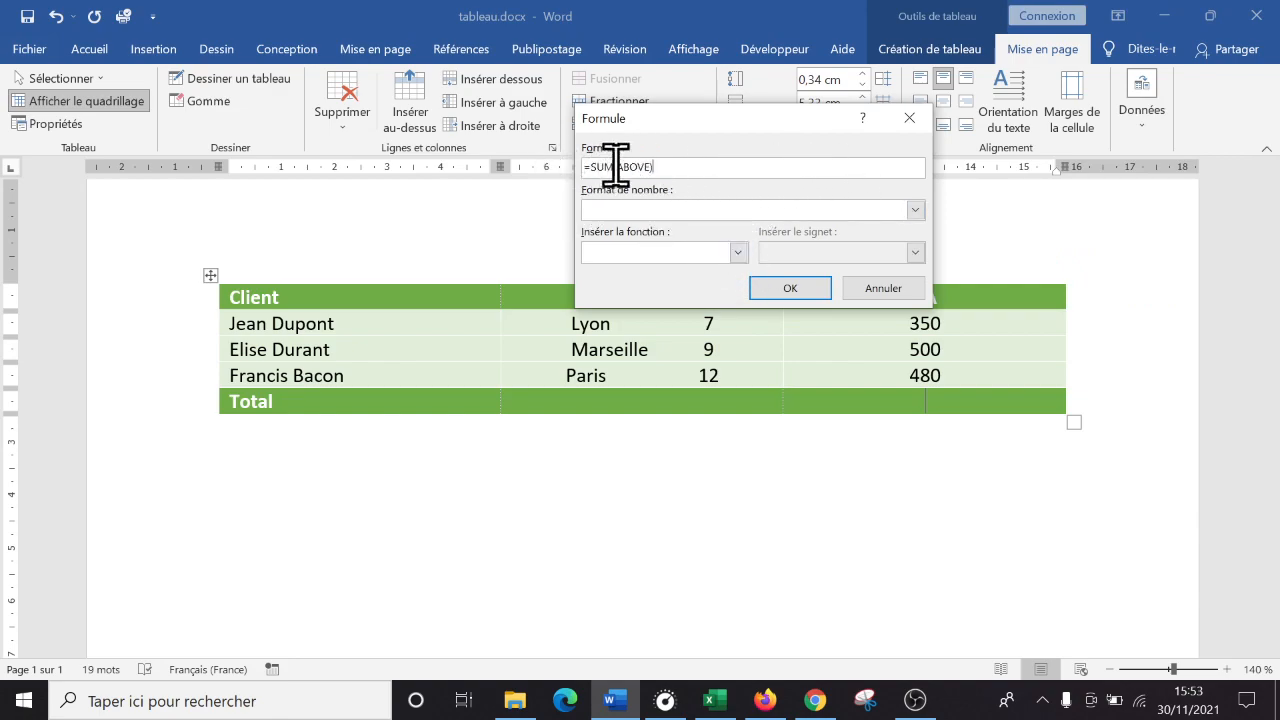
drag(682, 116, 497, 158)
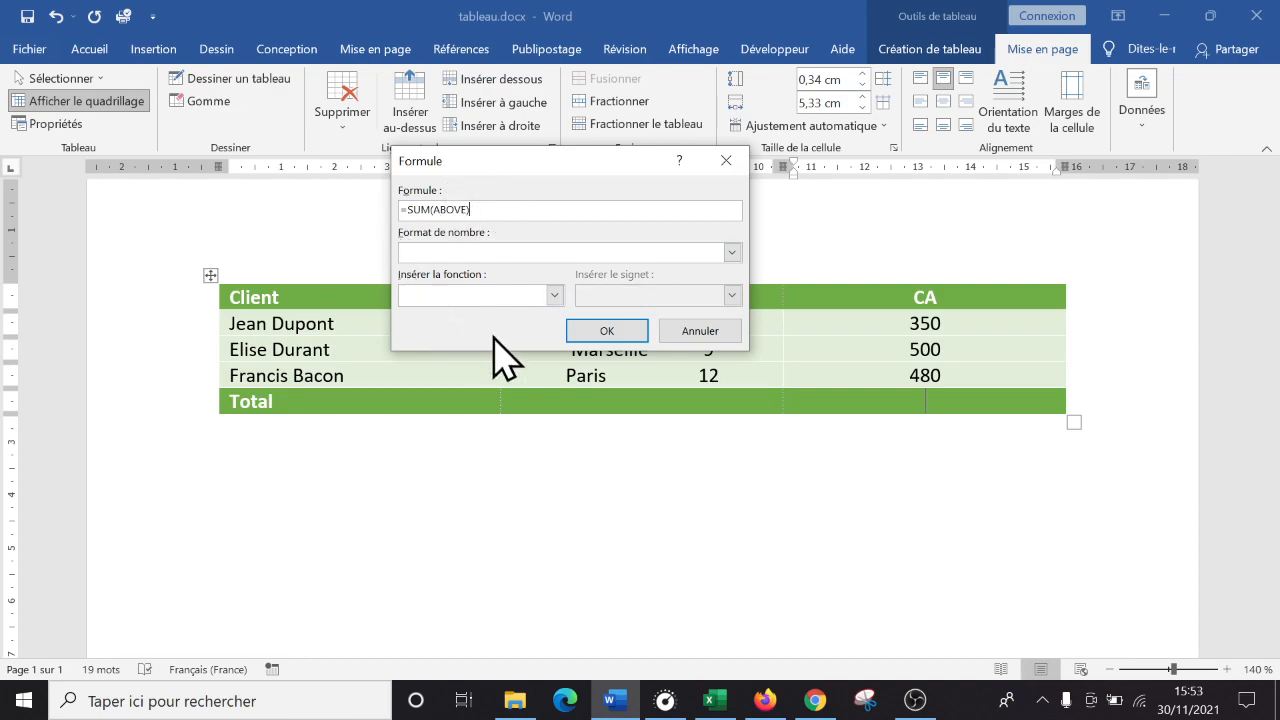
click(553, 296)
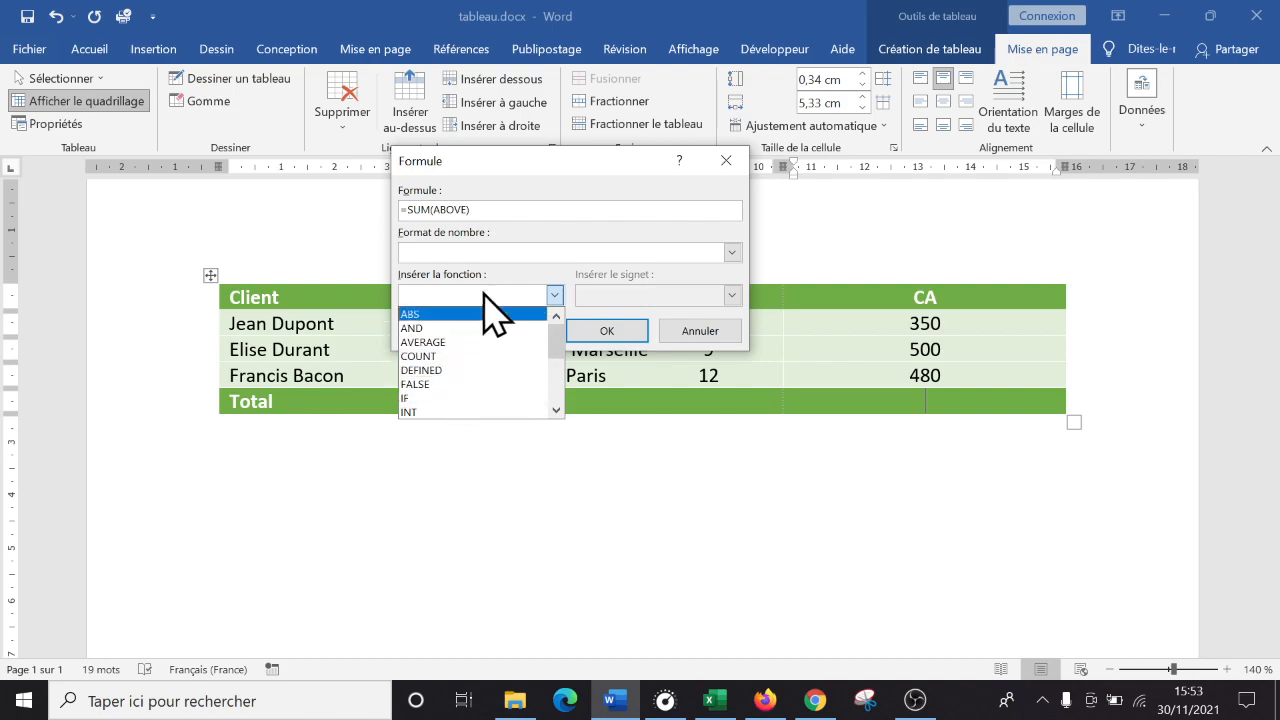
click(532, 205)
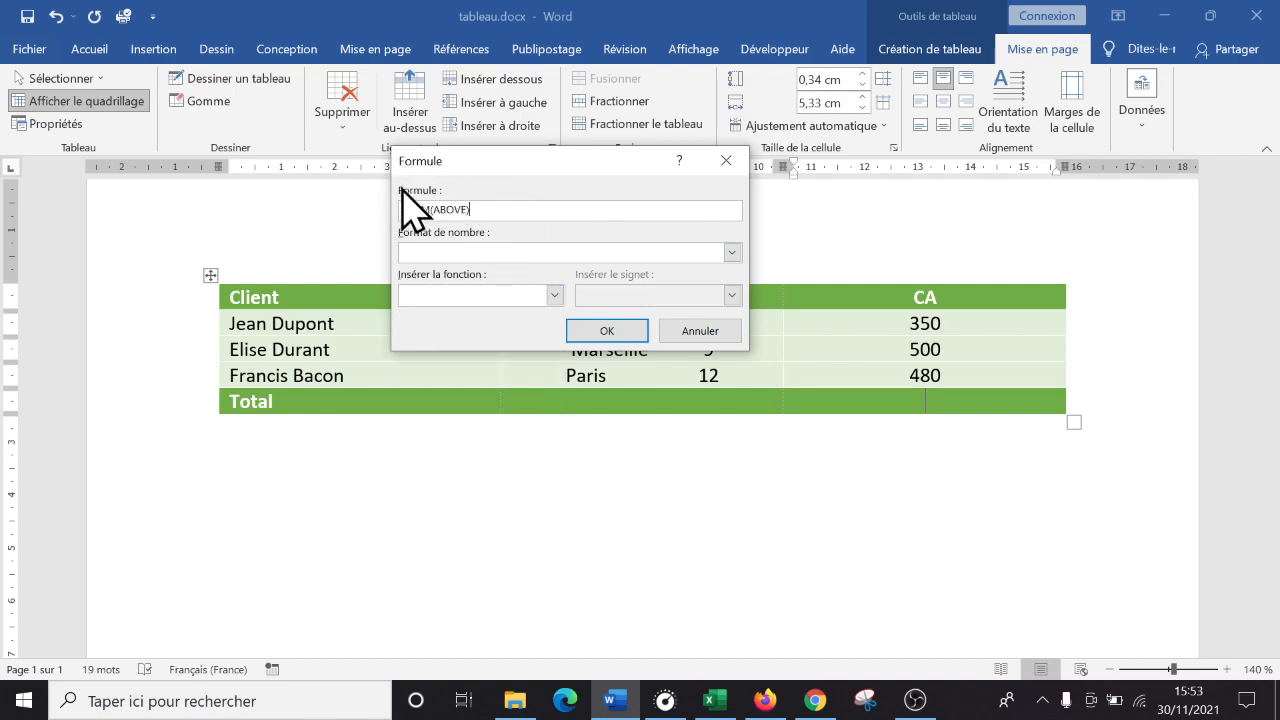
click(619, 334)
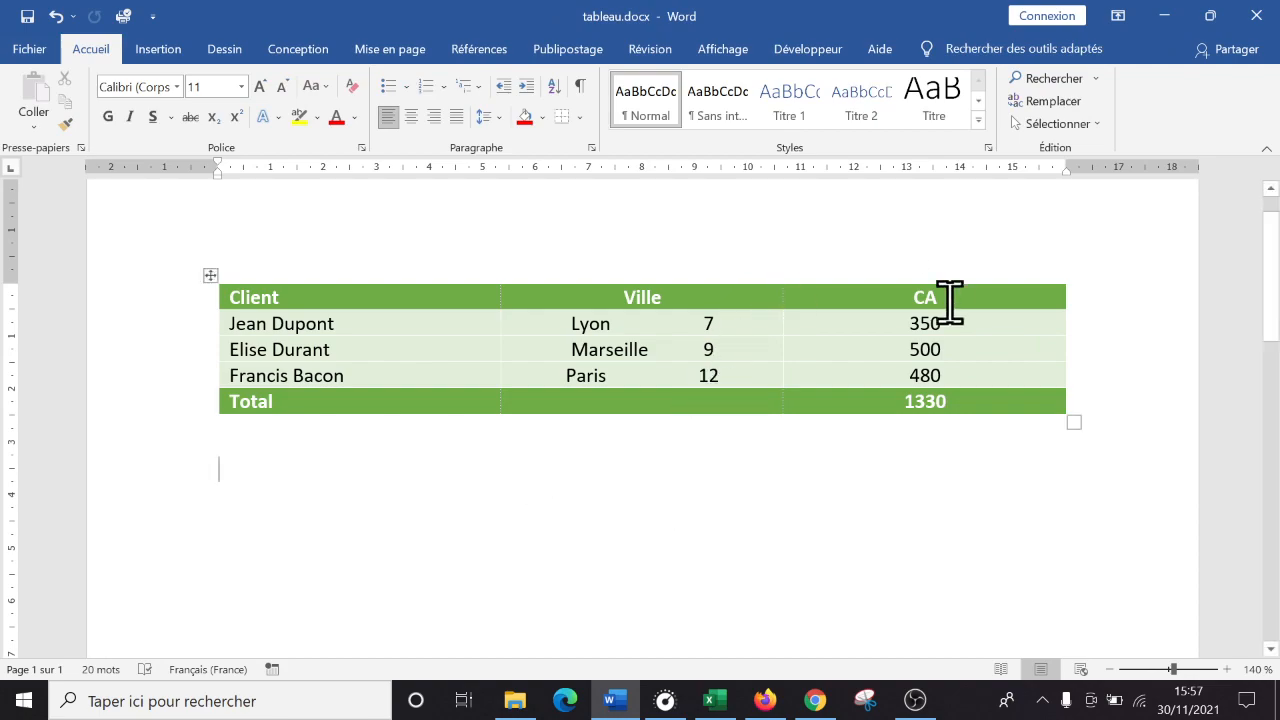
Step: Change the CA amount in the Lyon row to 40 and delete the calculated total at the foot of the column
drag(966, 323, 880, 330)
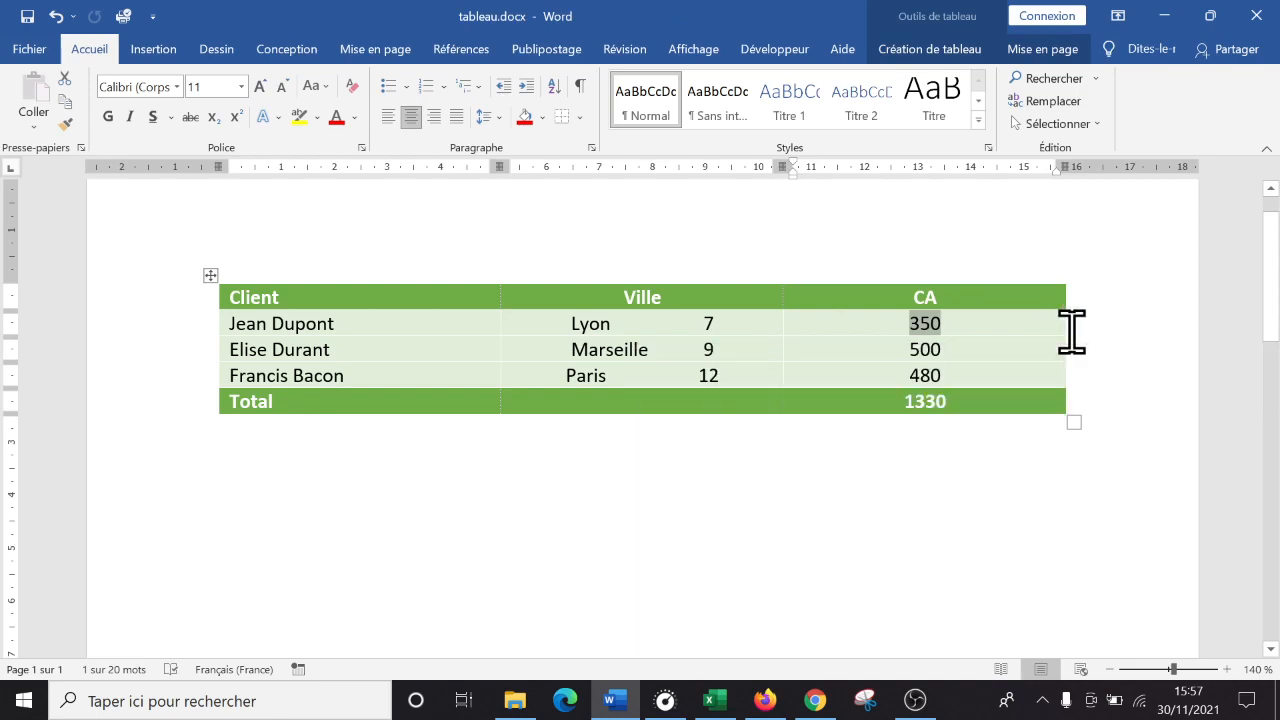
text(40)
click(958, 401)
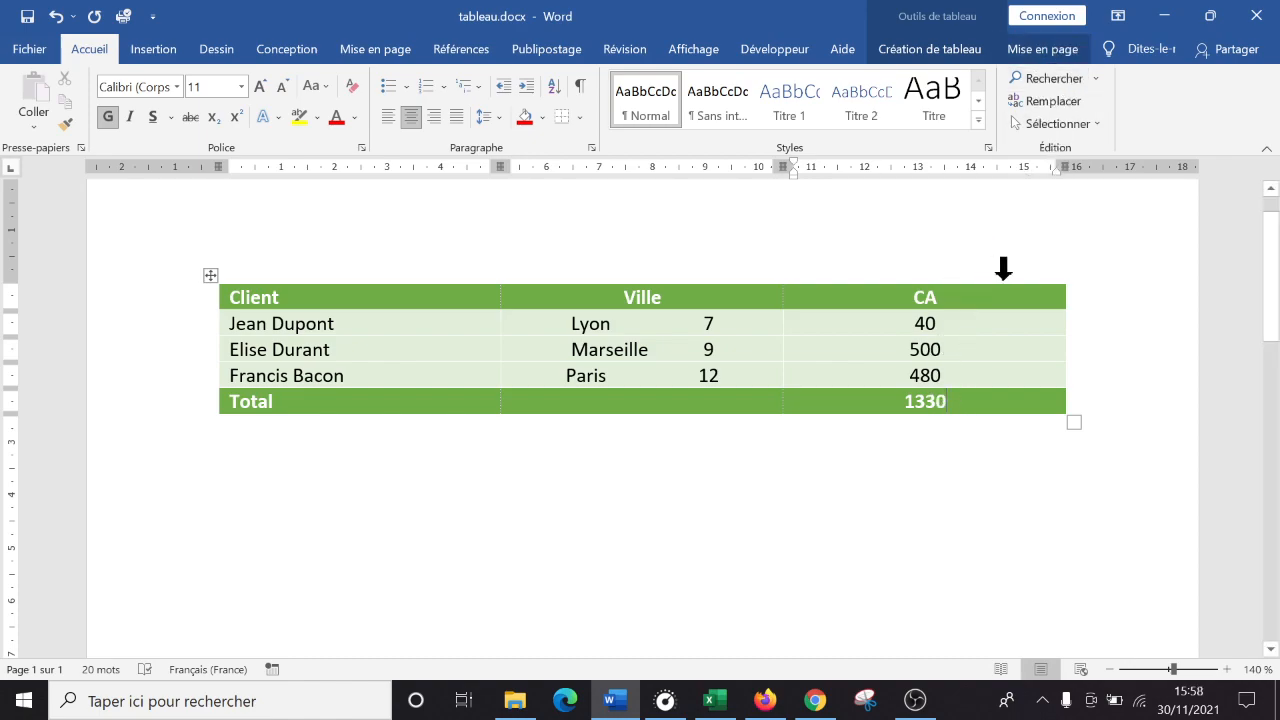
click(969, 399)
key(Delete)
Step: Insert the formula =SUM(ABOVE) in the CA total cell with the number format # ##0 €;(# ##0 €)
click(1061, 54)
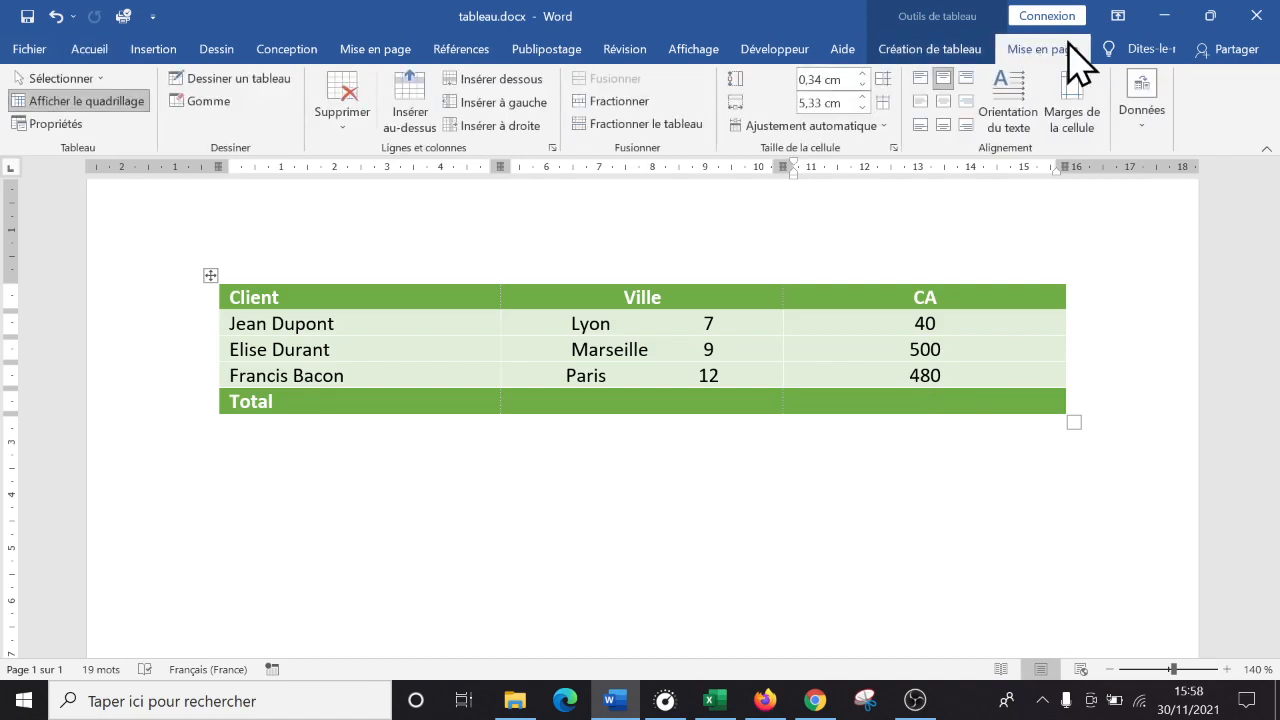
click(1150, 128)
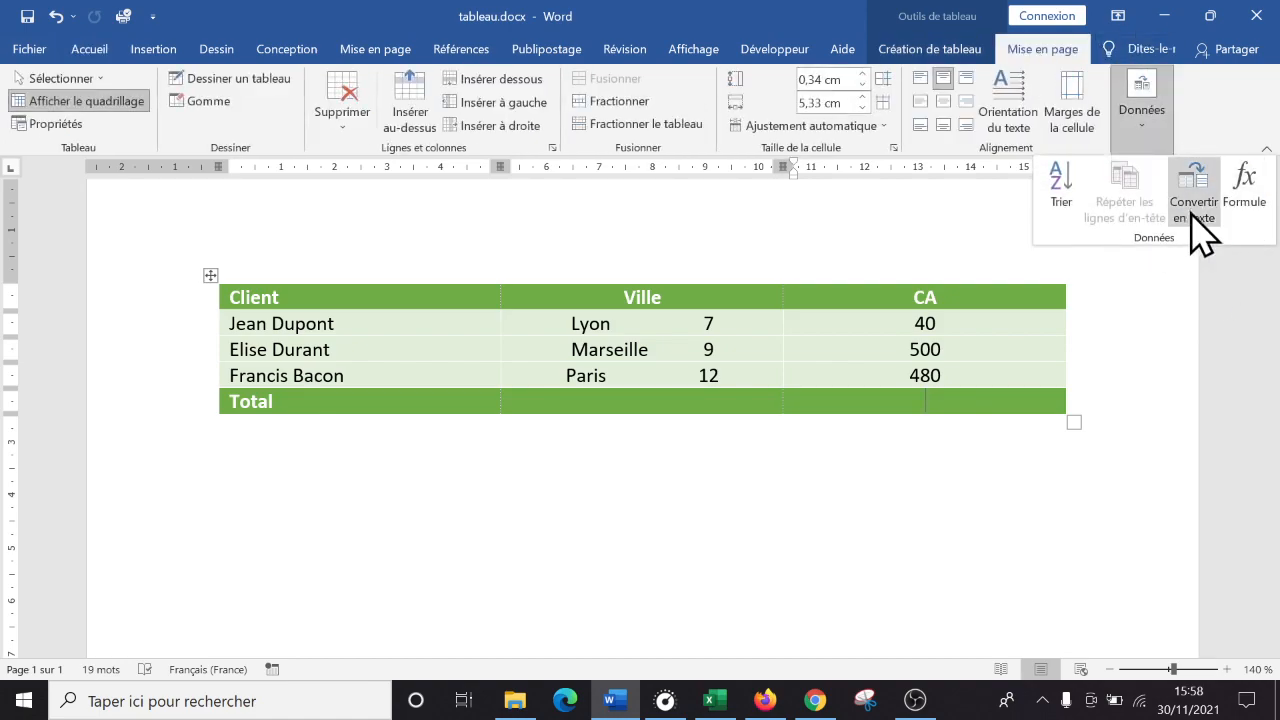
click(1245, 200)
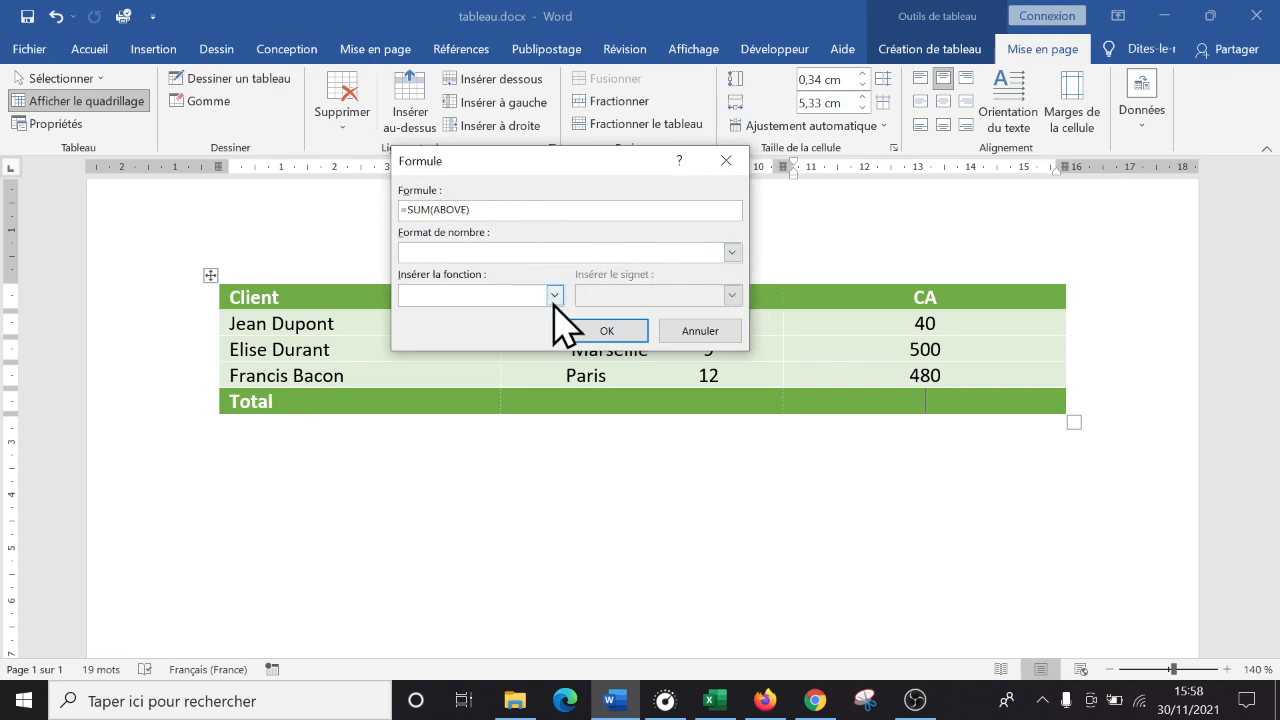
click(733, 252)
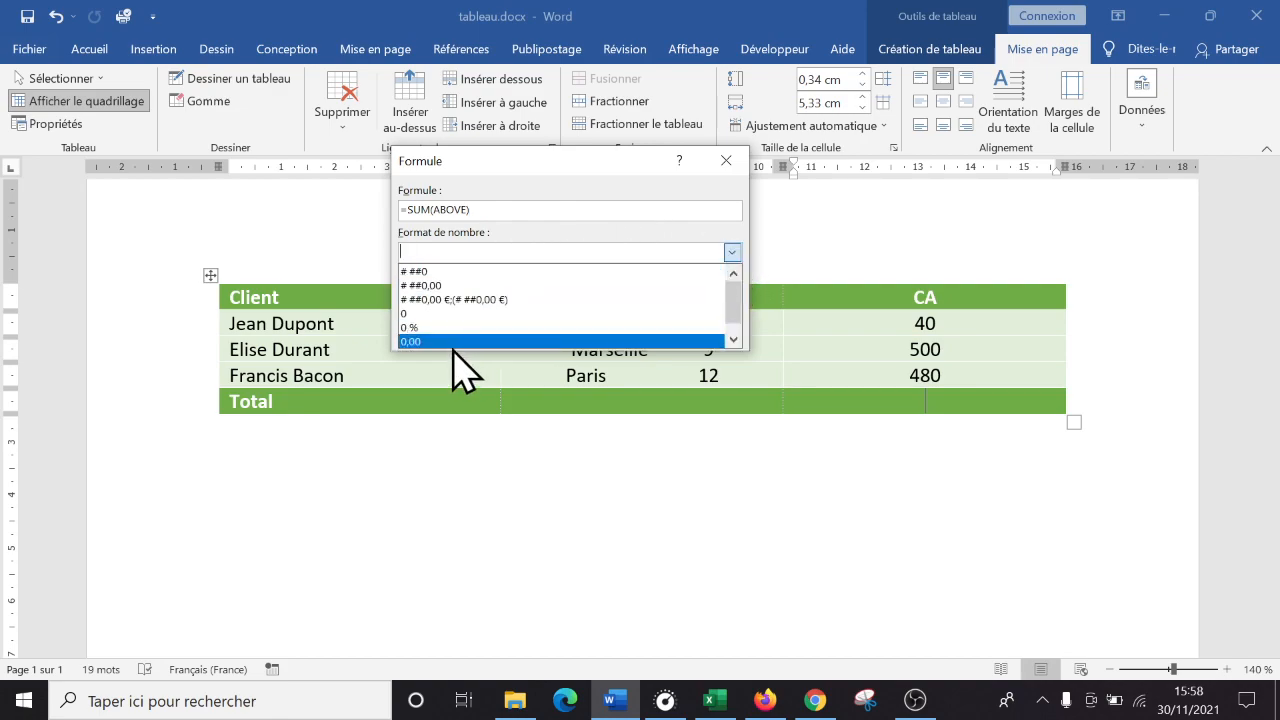
click(437, 300)
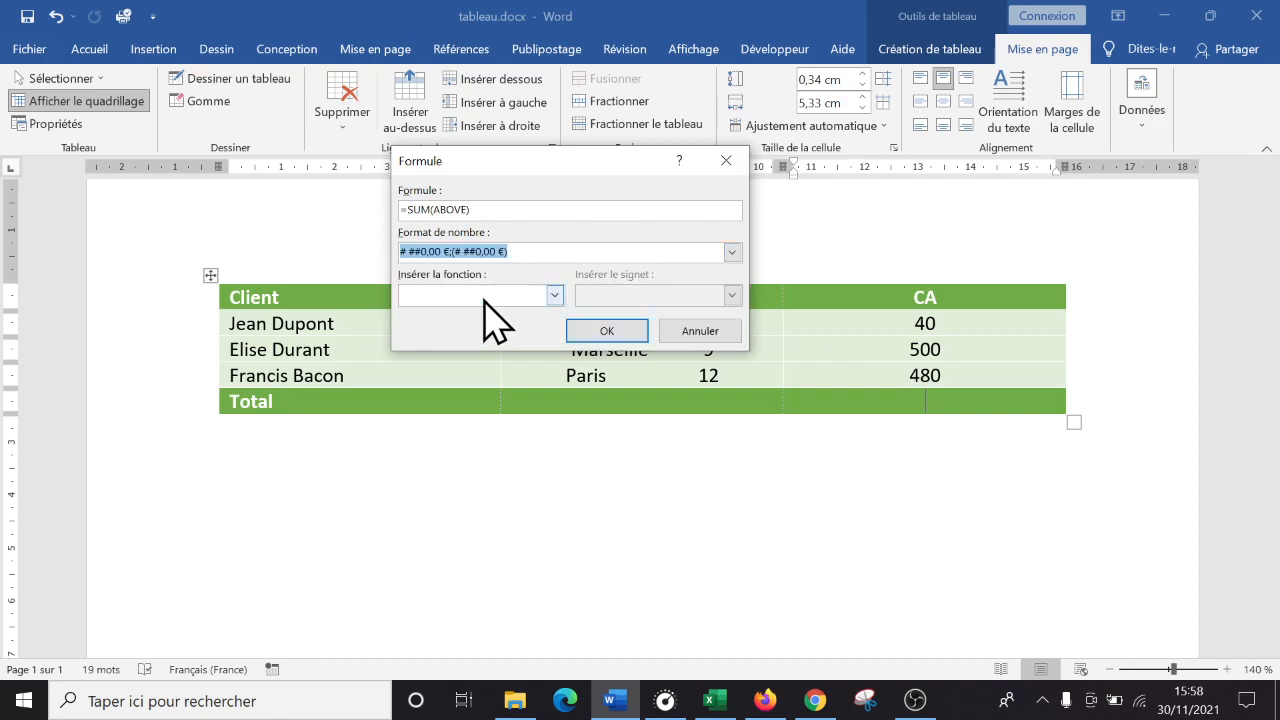
click(444, 256)
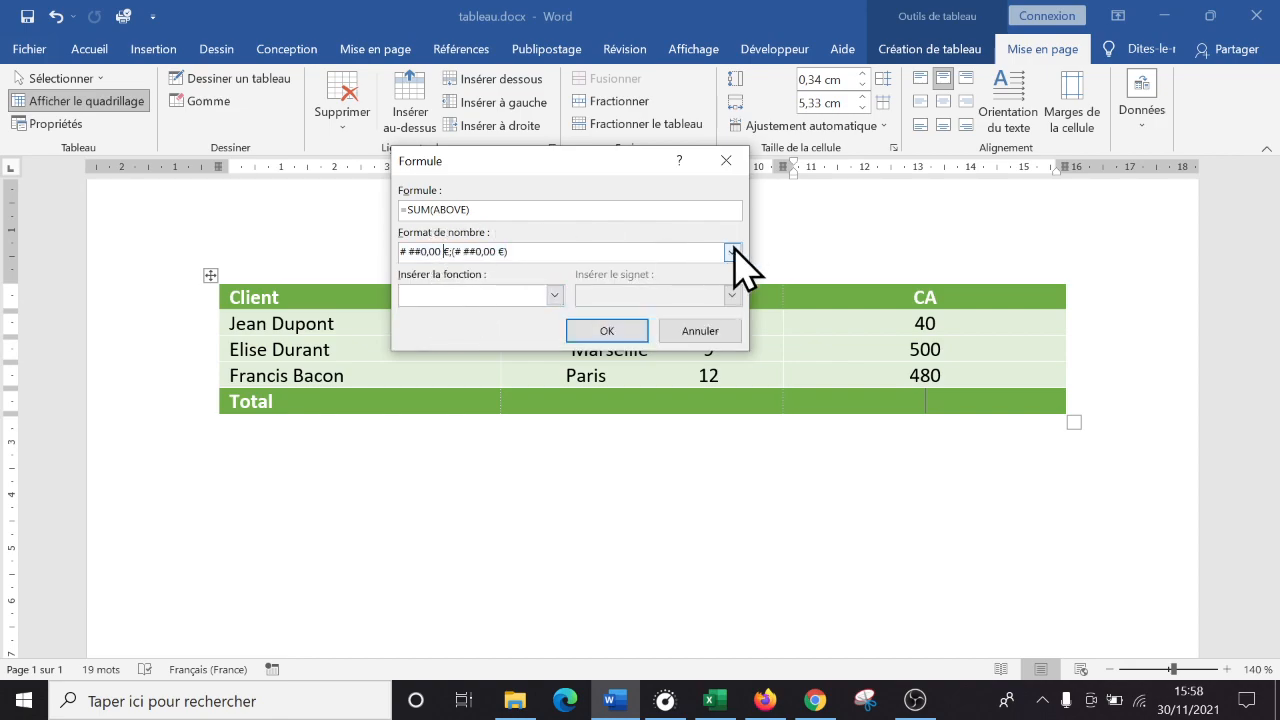
key(BackSpace)
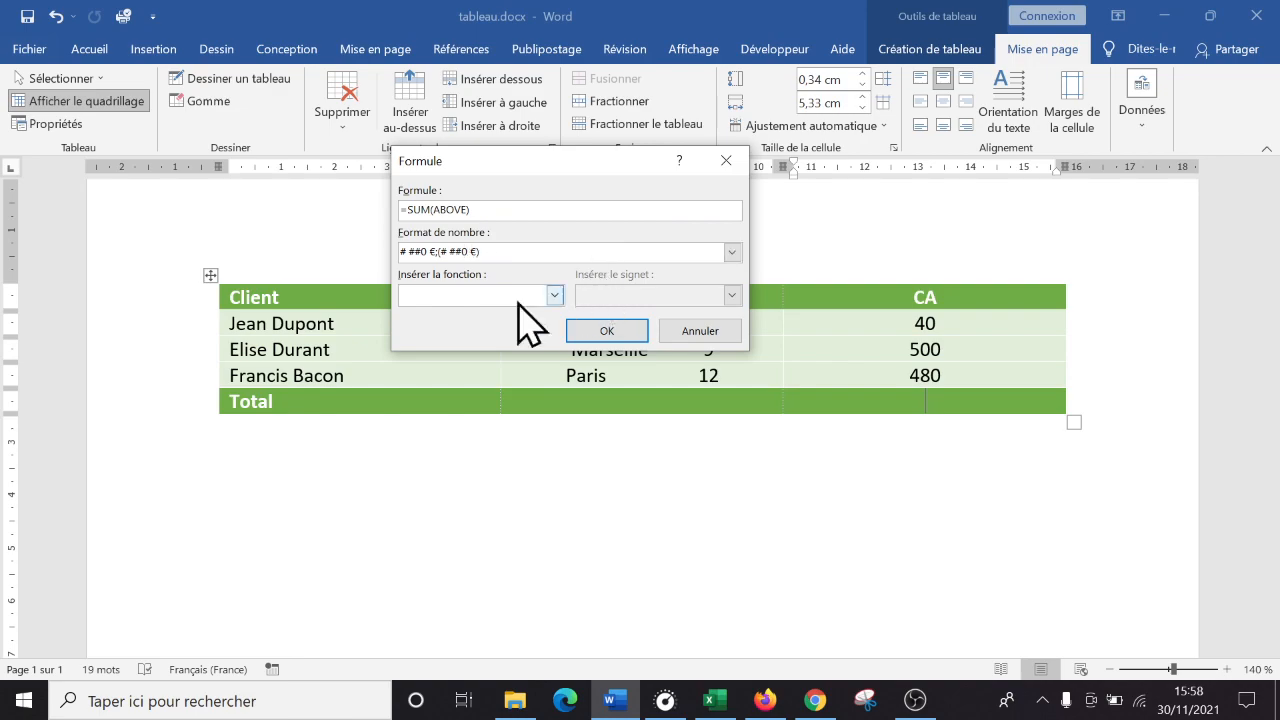
click(606, 331)
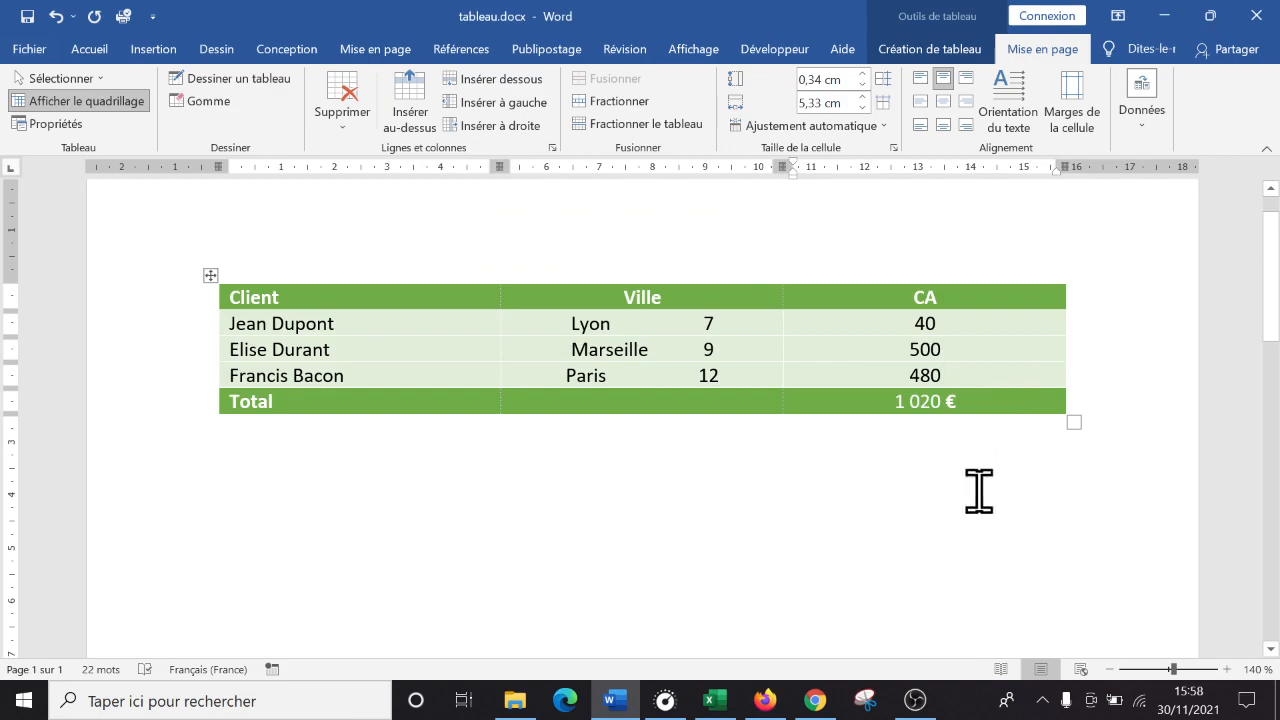
Step: Delete the CA total and add the € symbol after the amounts 40, 500 and 480
click(971, 402)
key(BackSpace)
key(BackSpace)
click(974, 320)
text(€)
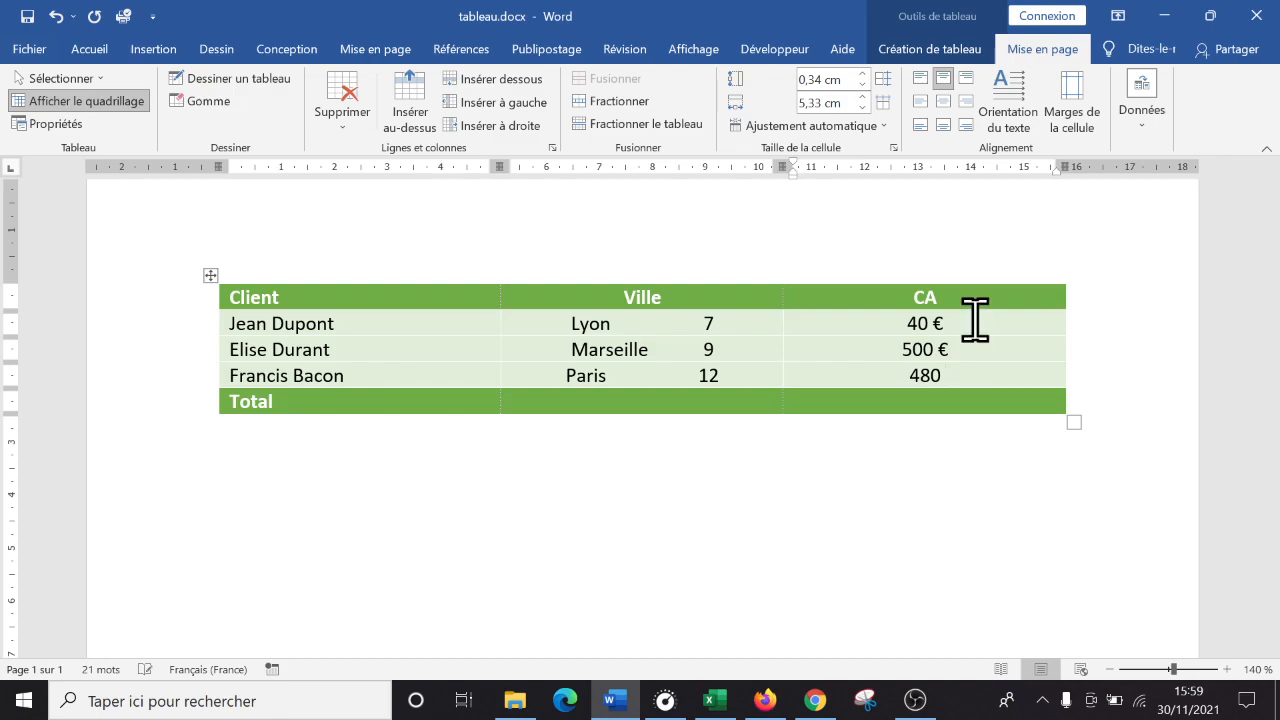
key(Down)
key(Down)
Step: Insert the formula =sum(above) in the CA total cell without choosing a number format
key(Down)
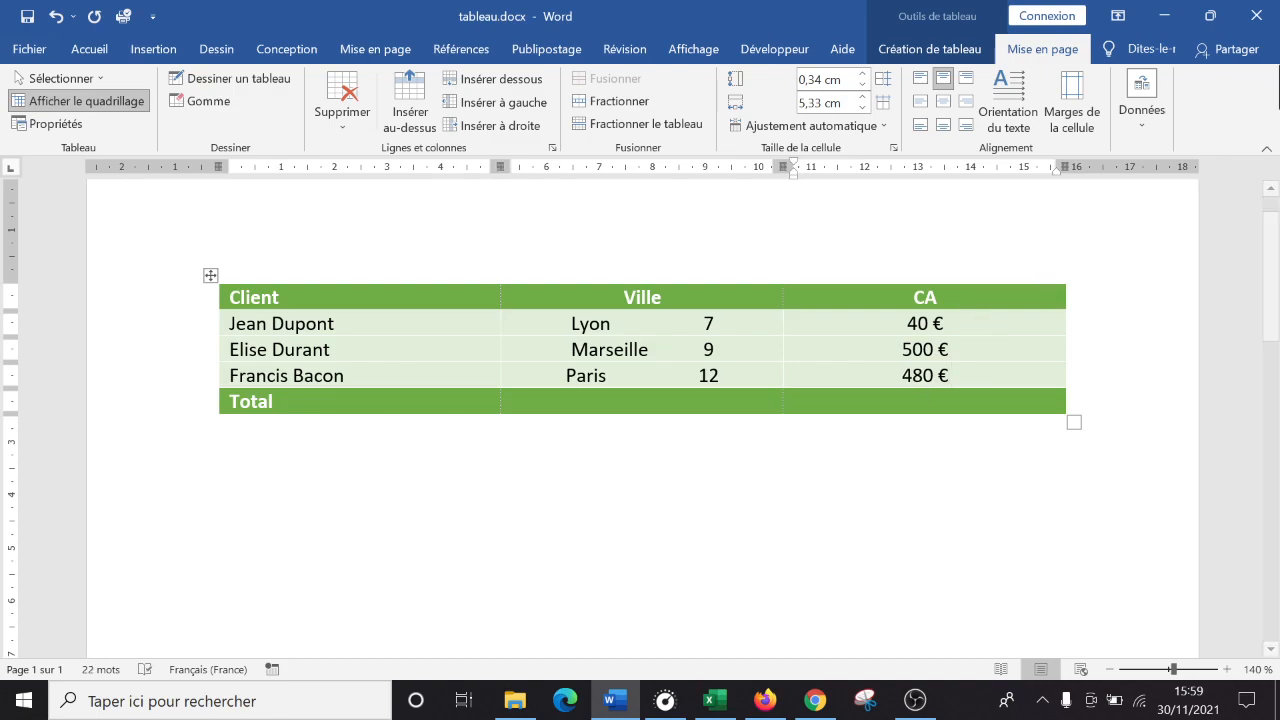
click(1155, 118)
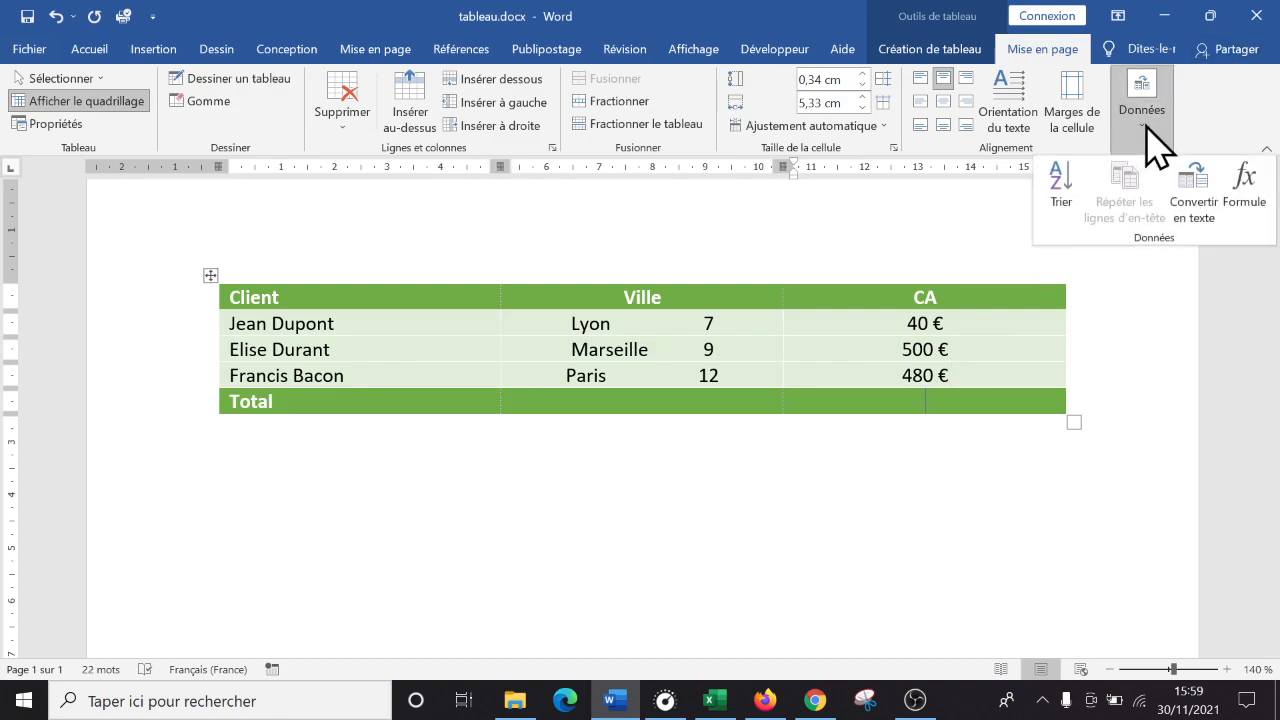
click(1245, 206)
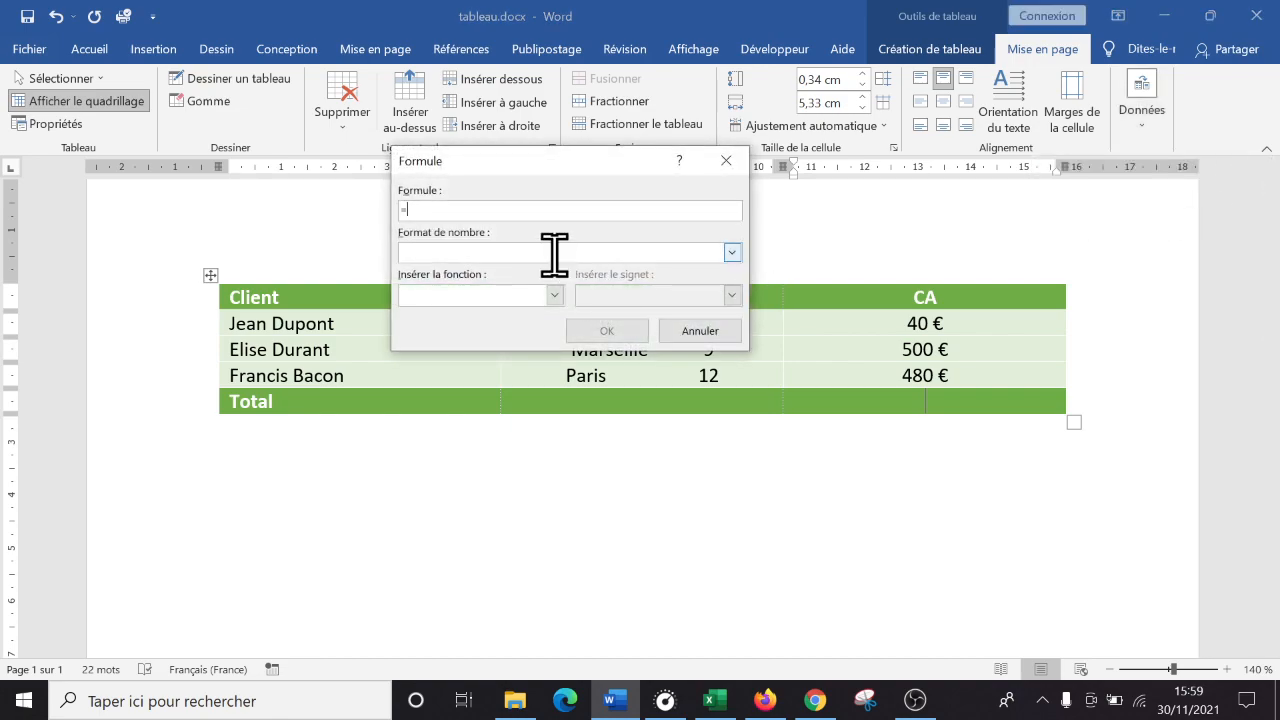
text(sum(above)
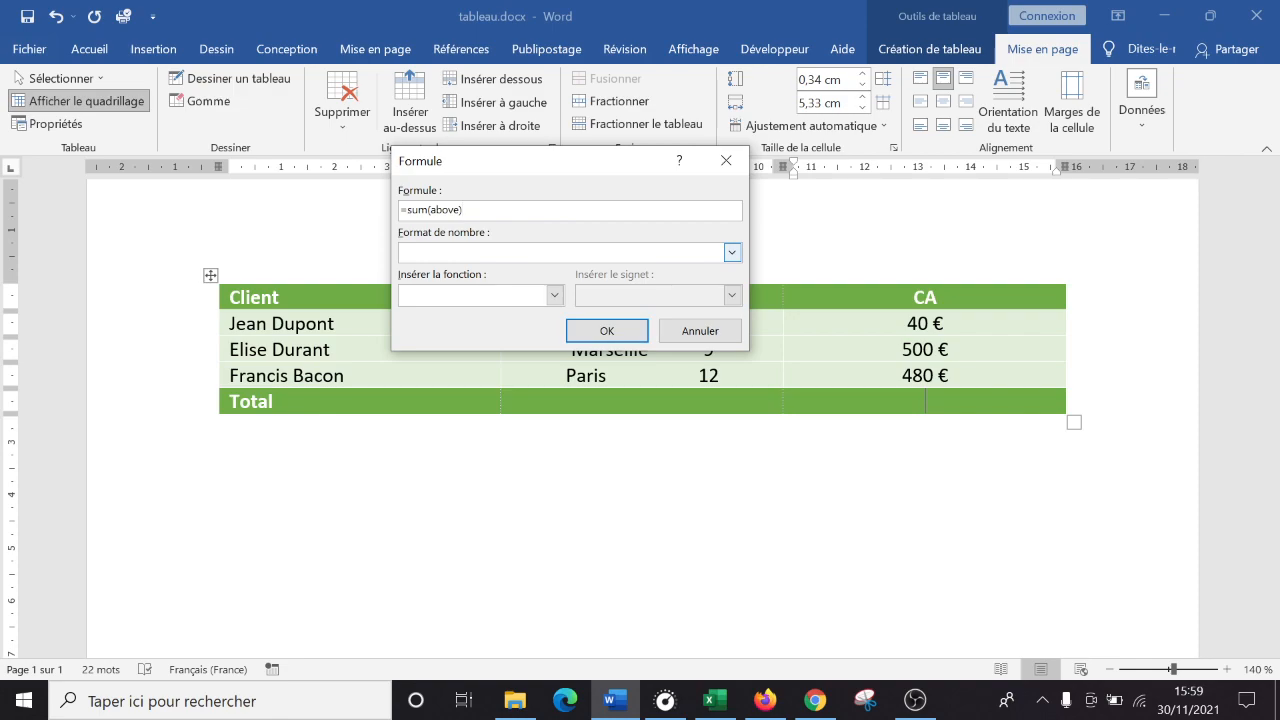
click(605, 330)
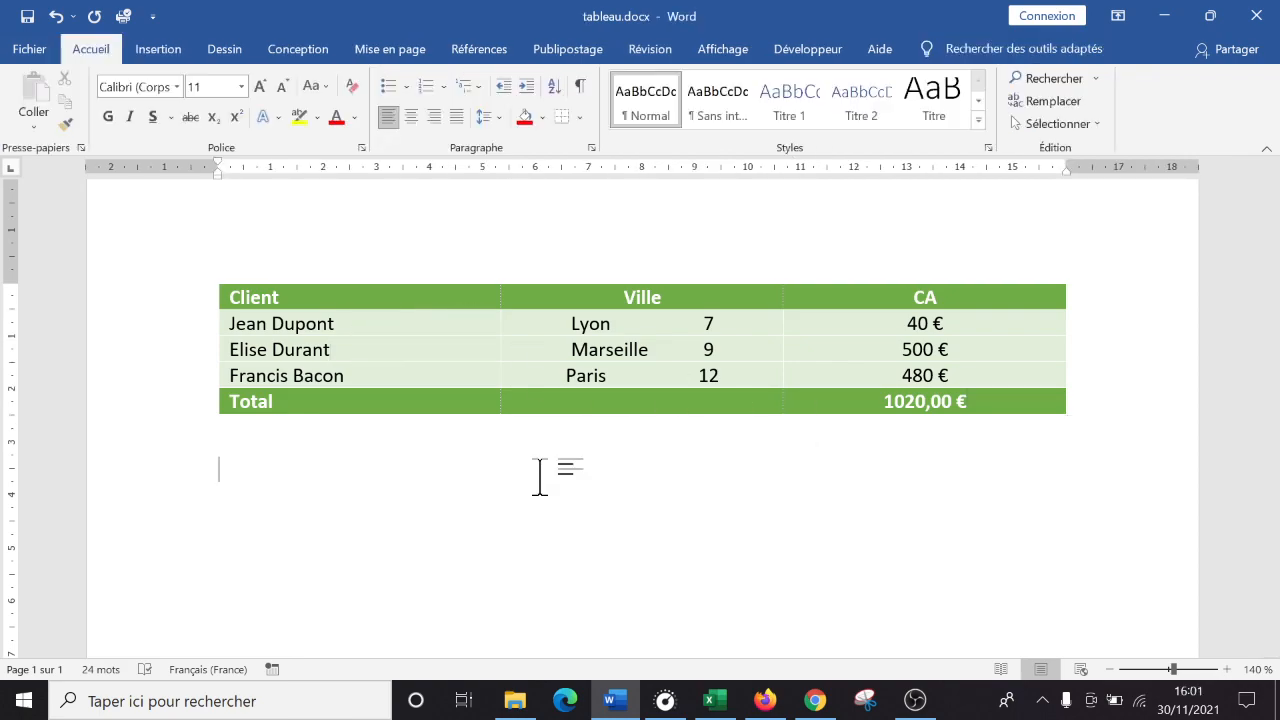
Step: Sort the table by the Client column as text in ascending order, keeping the first row as the header
click(287, 347)
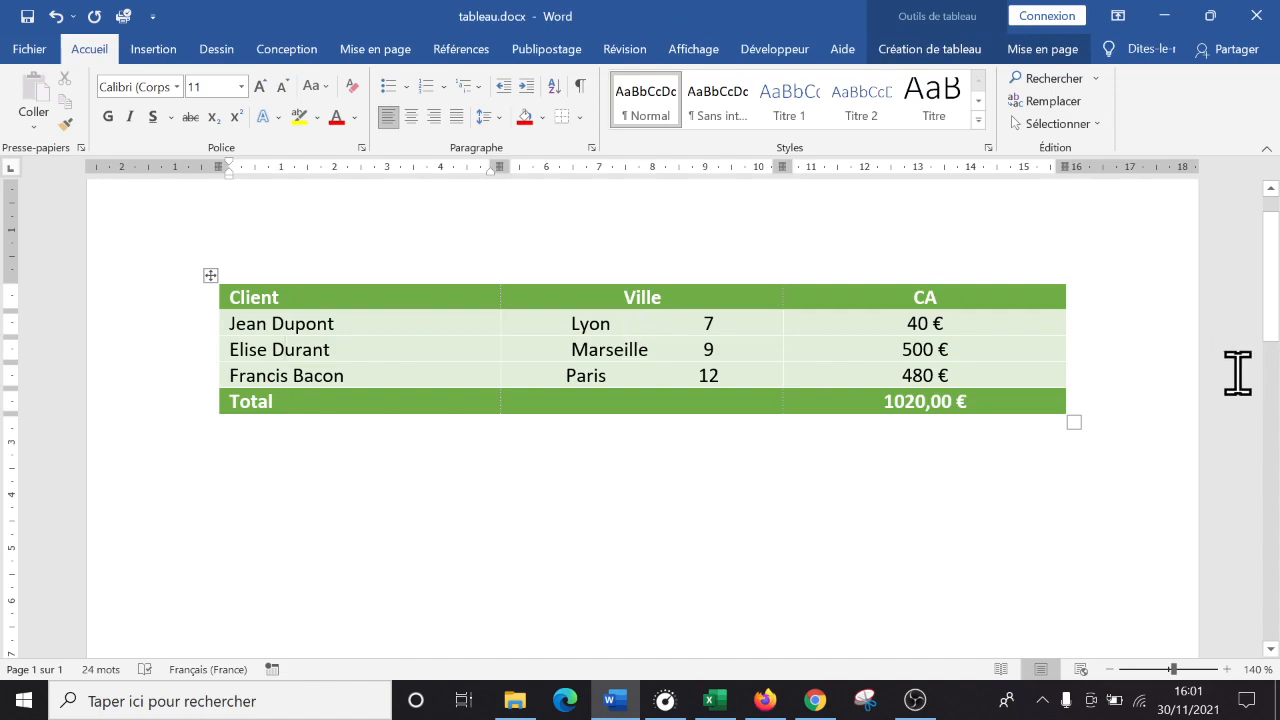
click(1042, 49)
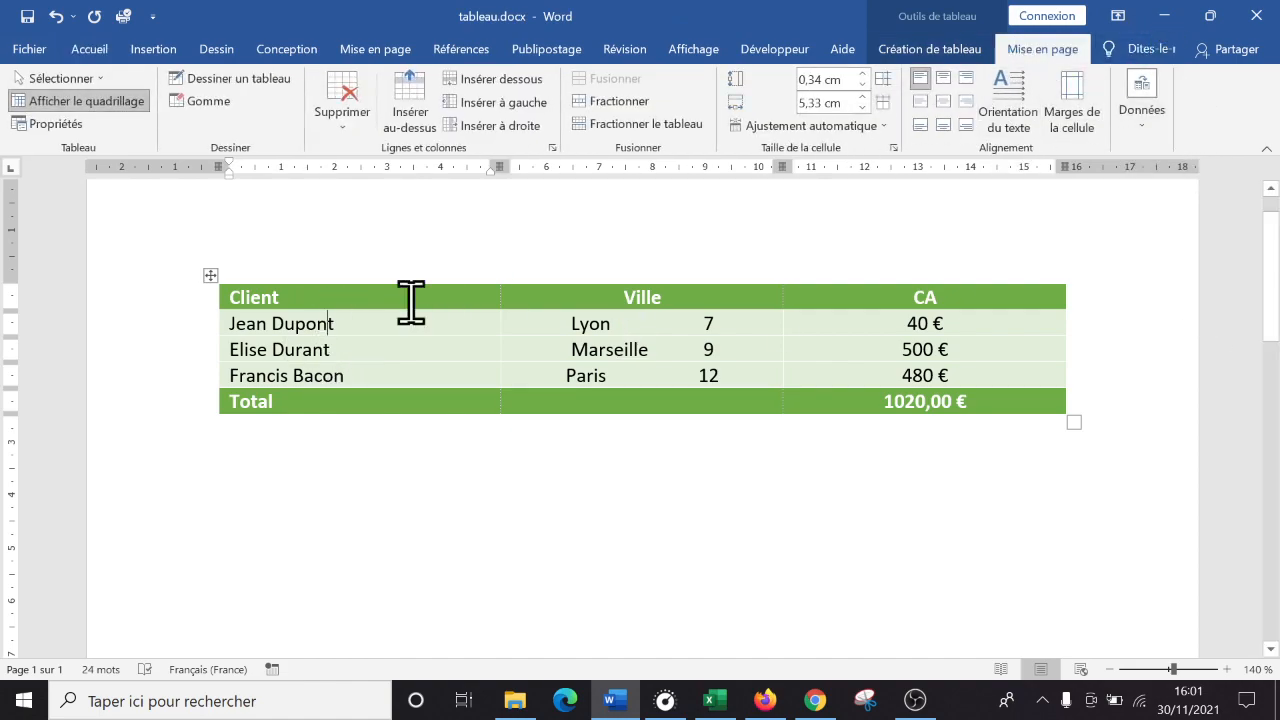
click(1143, 92)
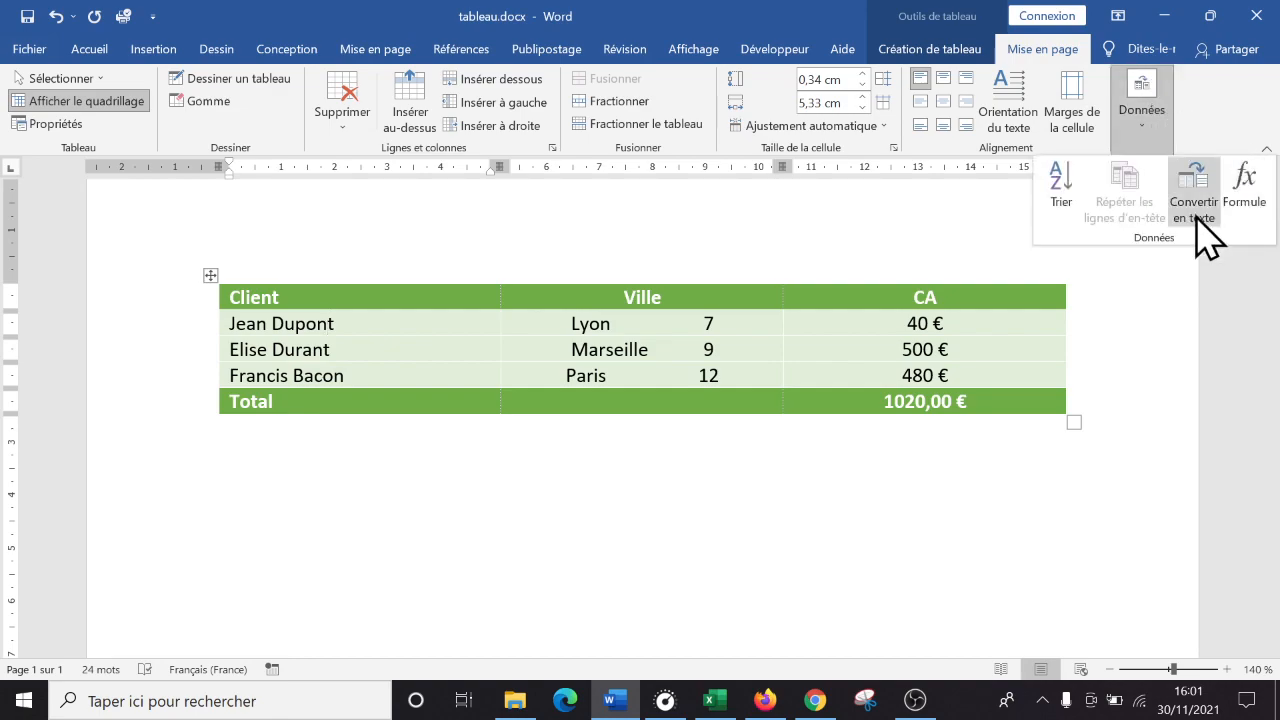
click(1072, 195)
drag(518, 50, 842, 168)
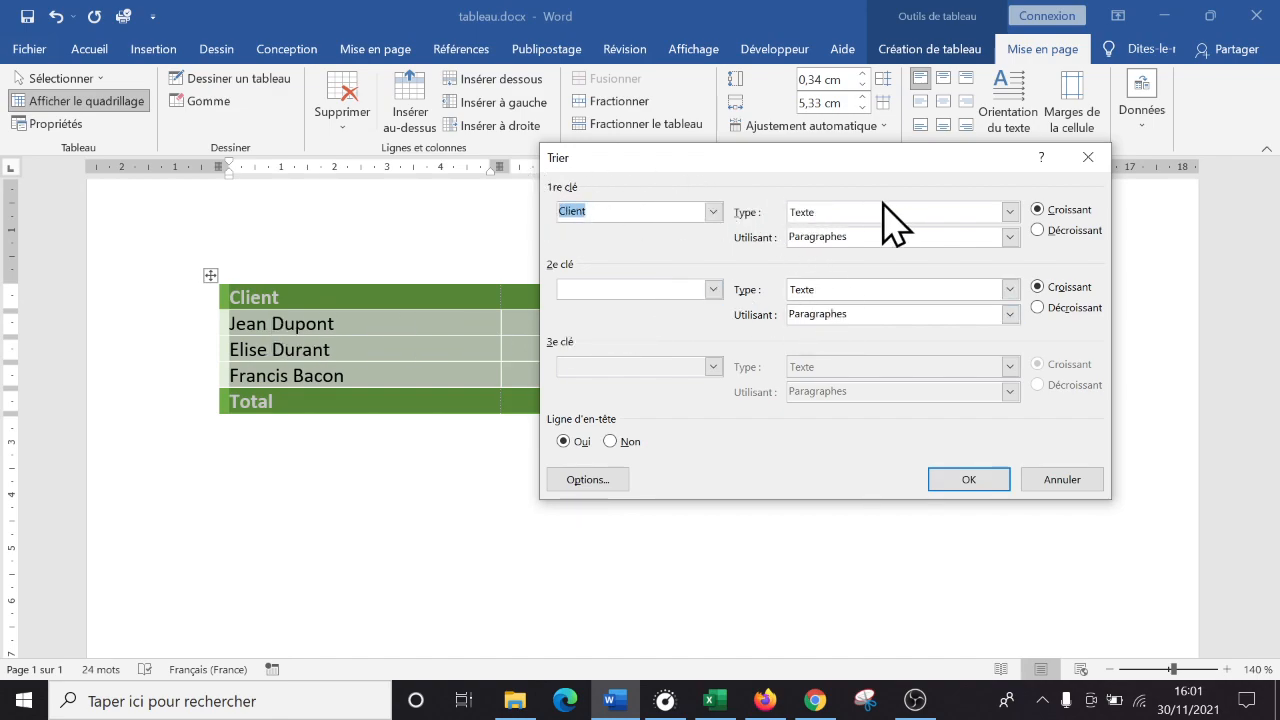
click(988, 476)
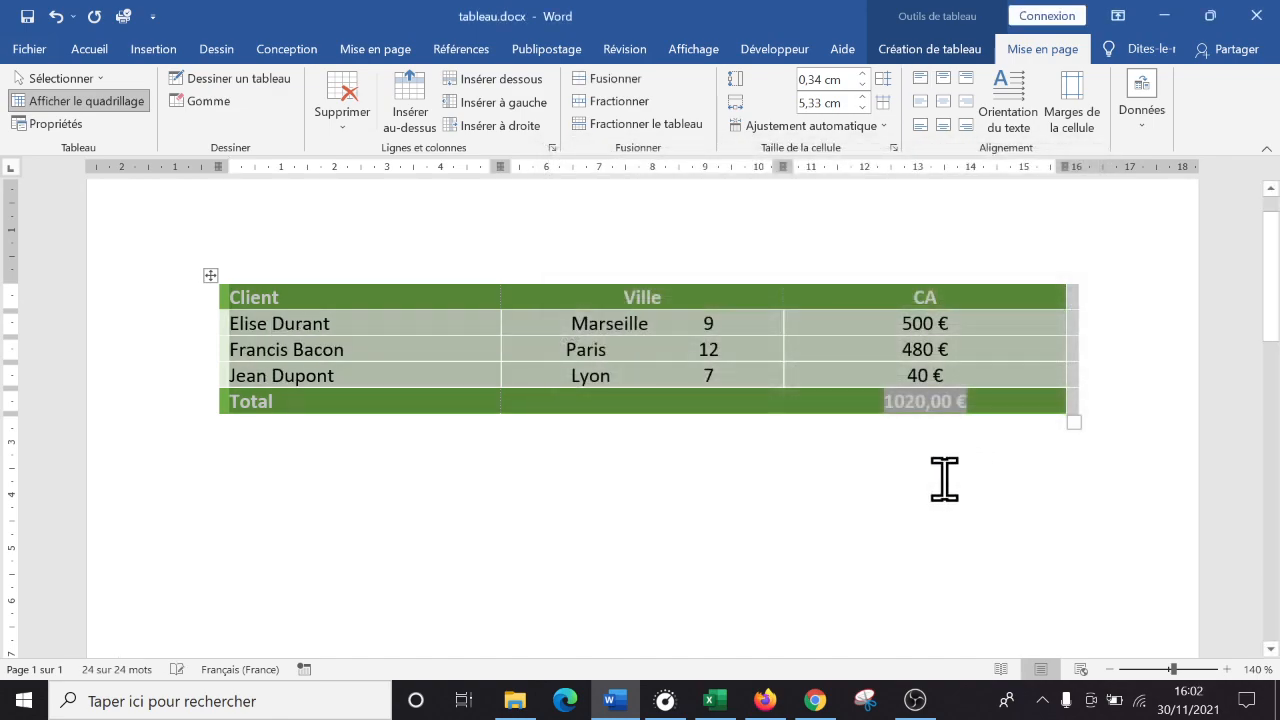
click(417, 348)
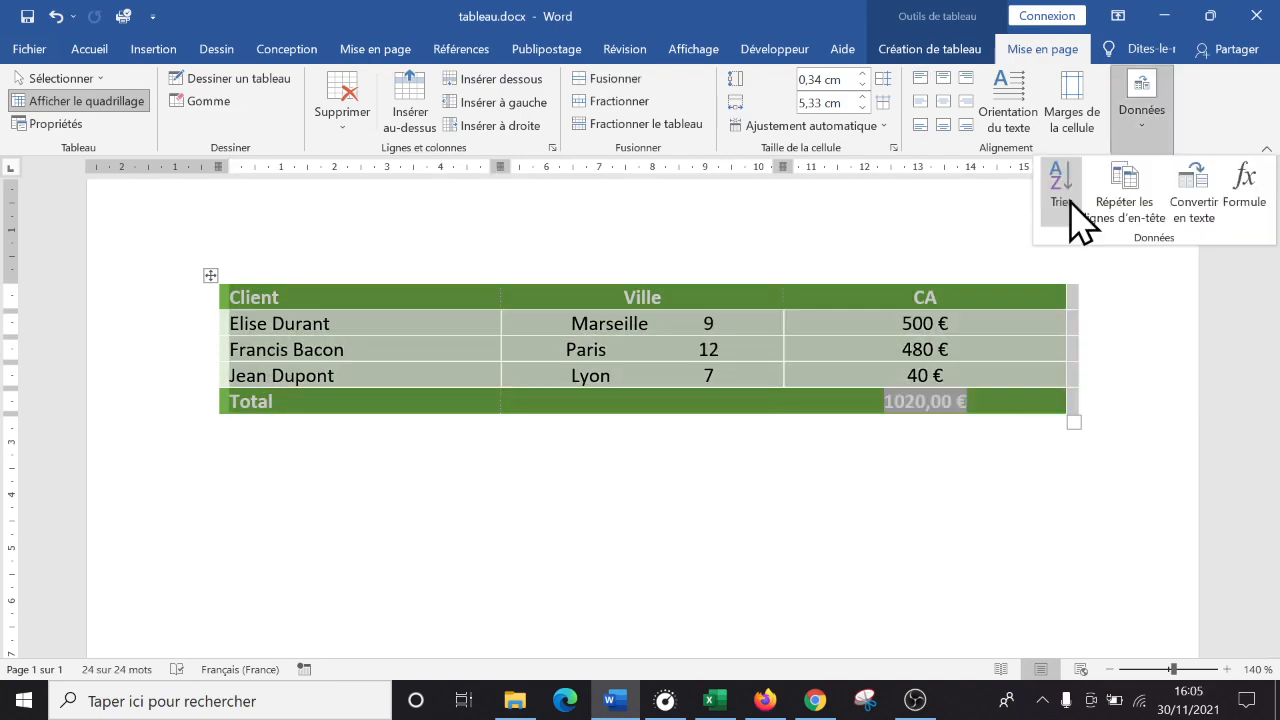
click(315, 350)
click(352, 355)
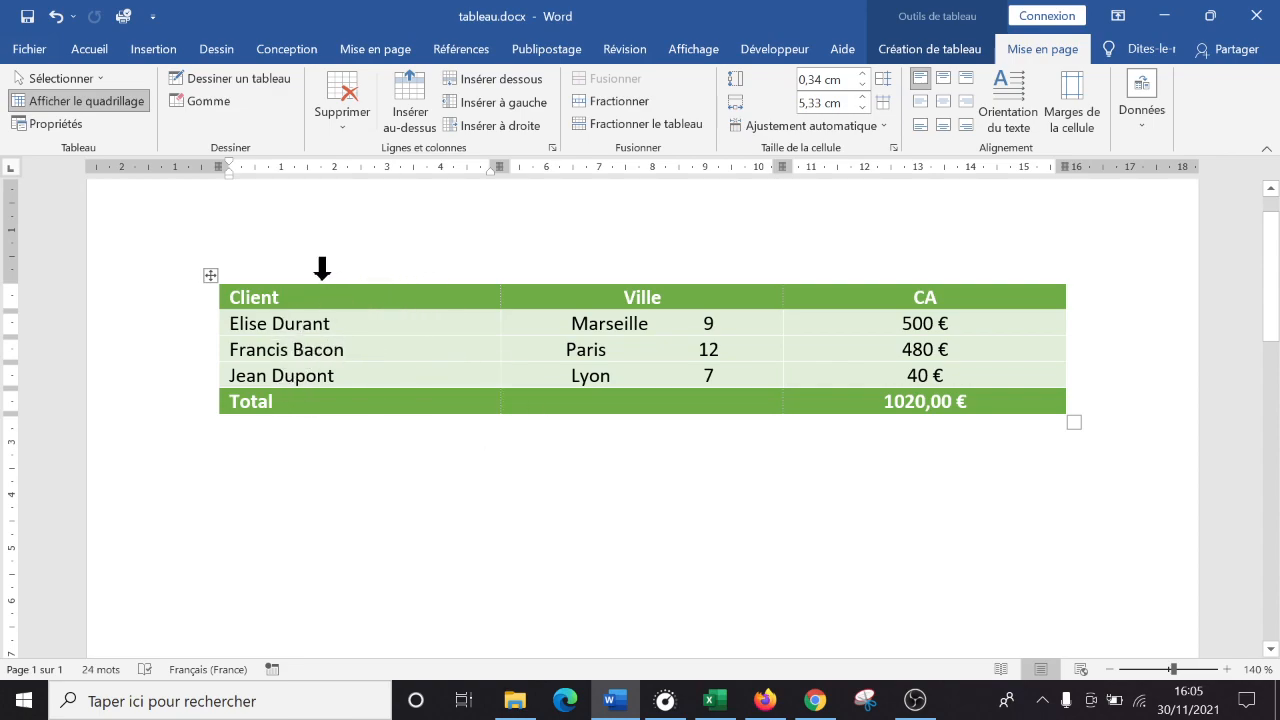
click(211, 279)
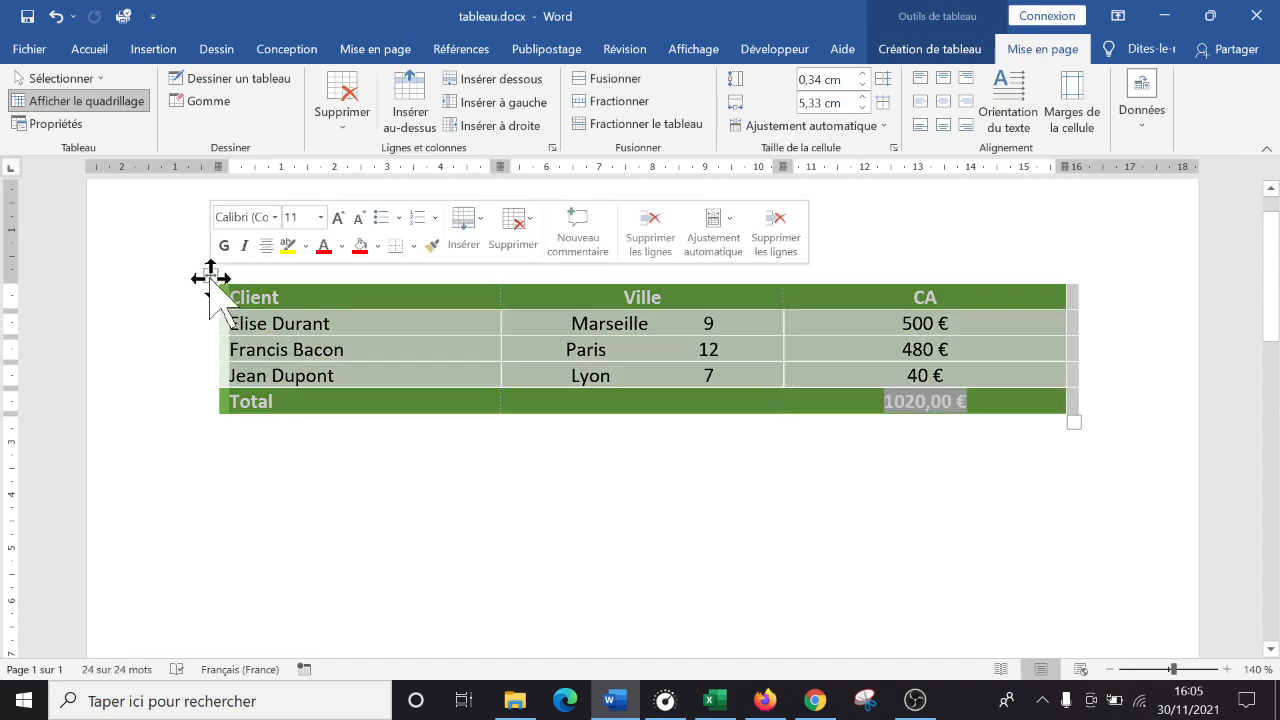
click(321, 352)
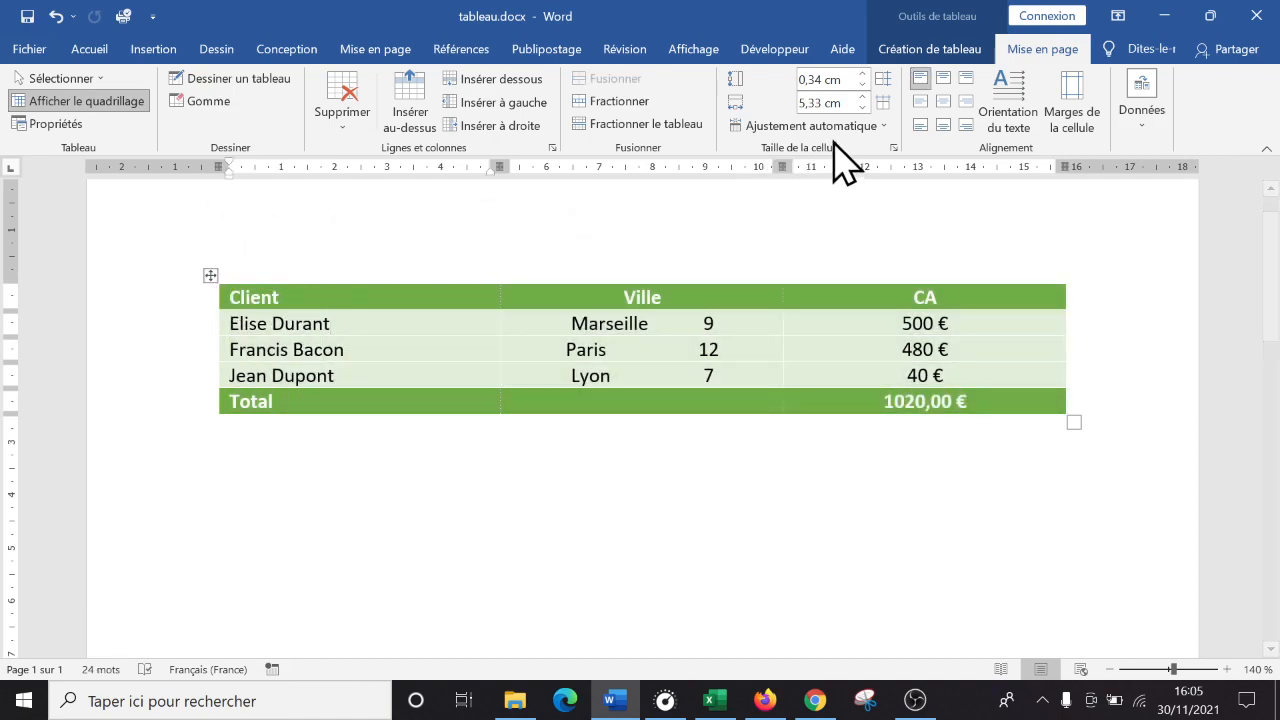
click(1150, 120)
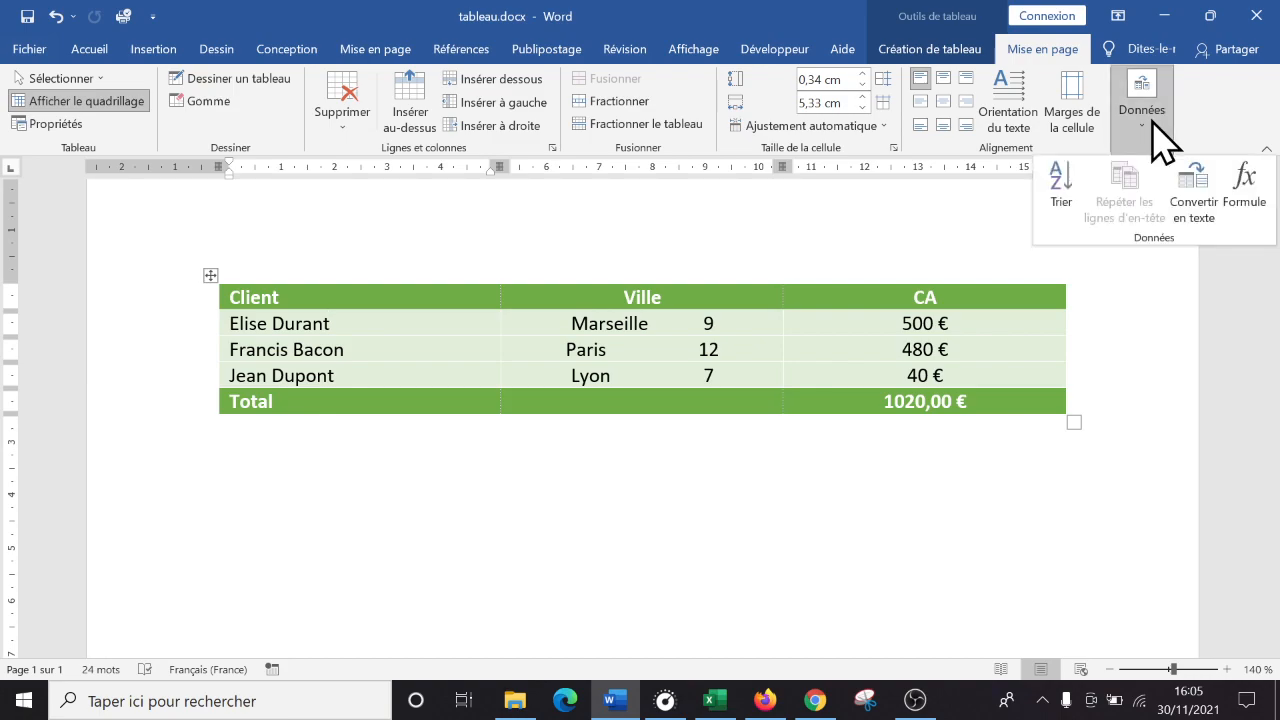
click(1061, 196)
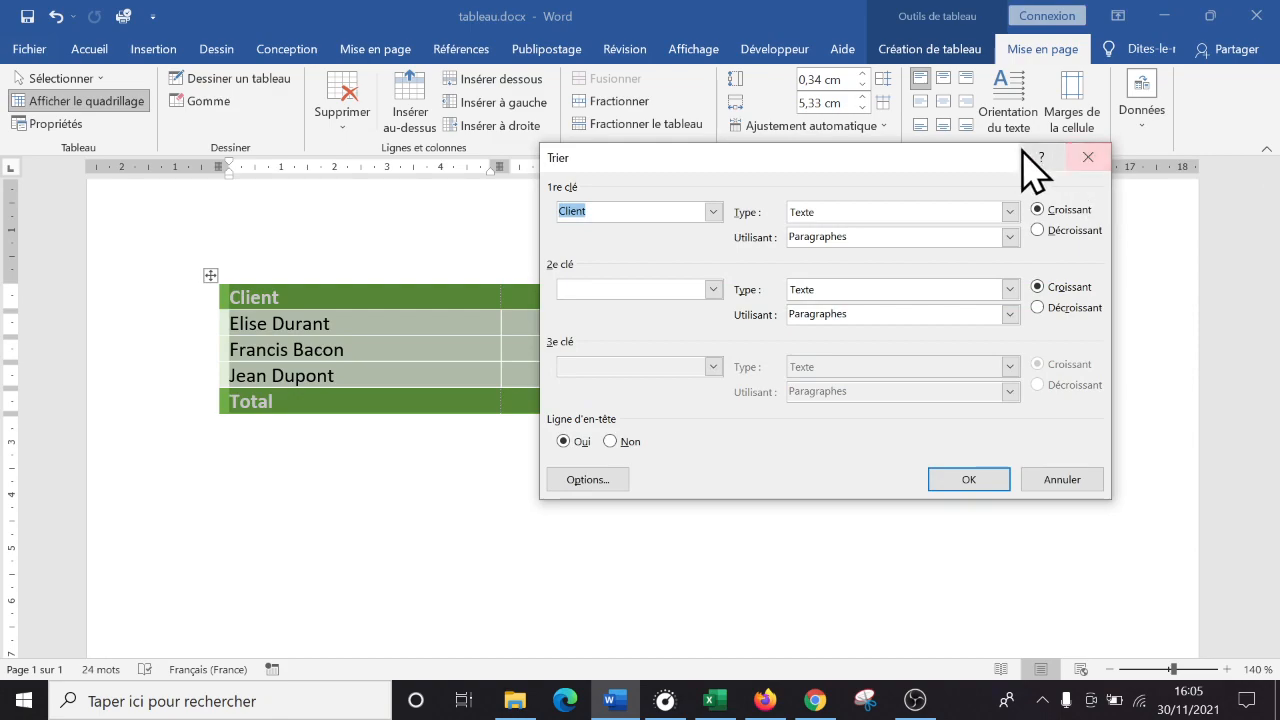
drag(928, 160, 954, 167)
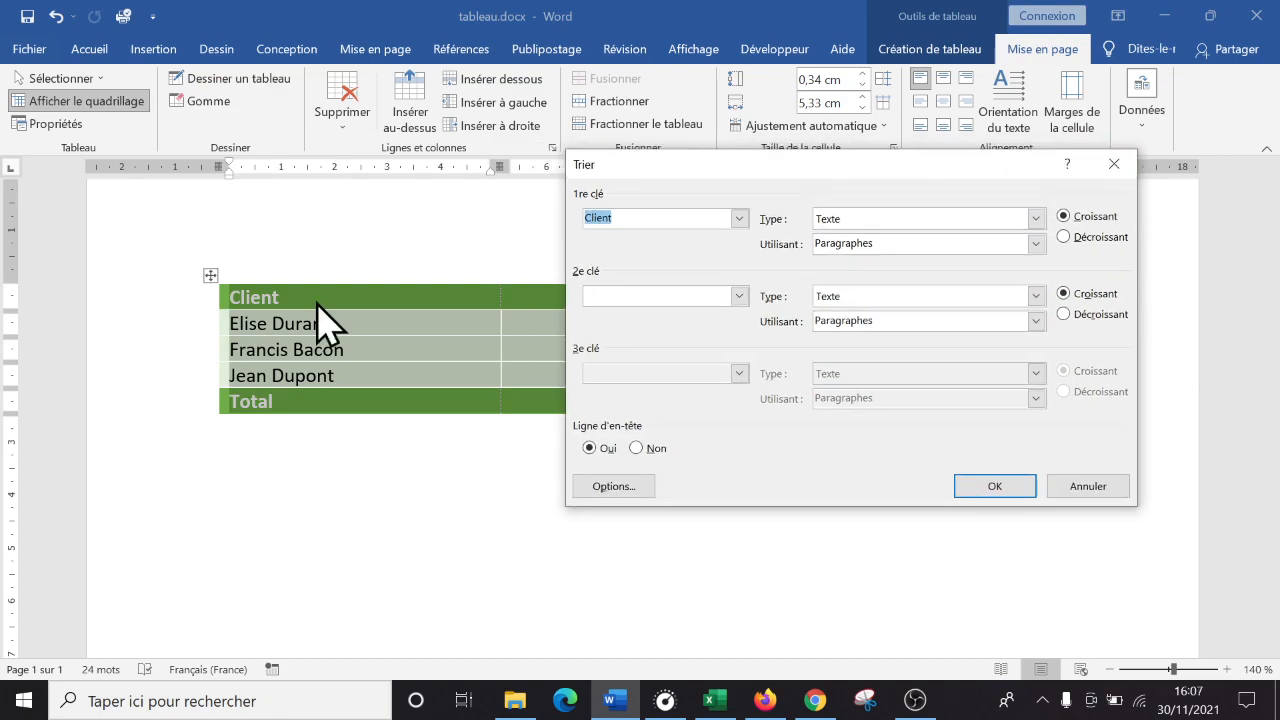
click(1036, 243)
click(1034, 243)
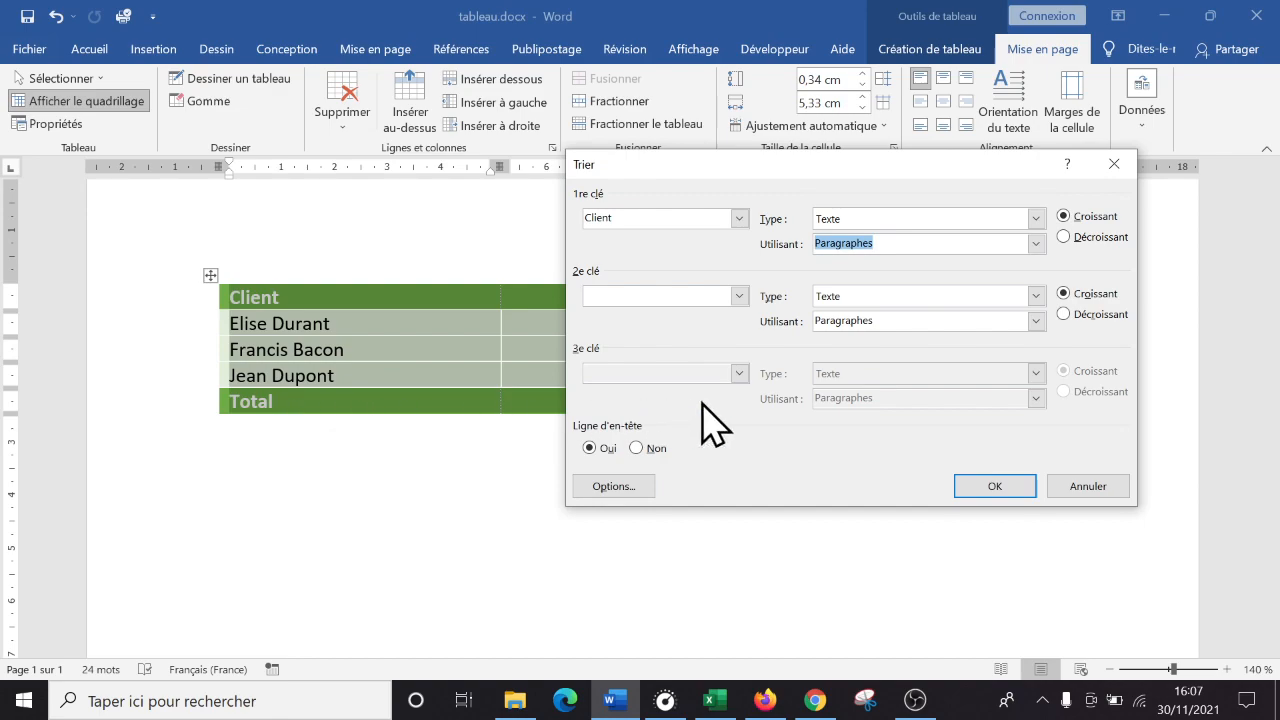
click(633, 490)
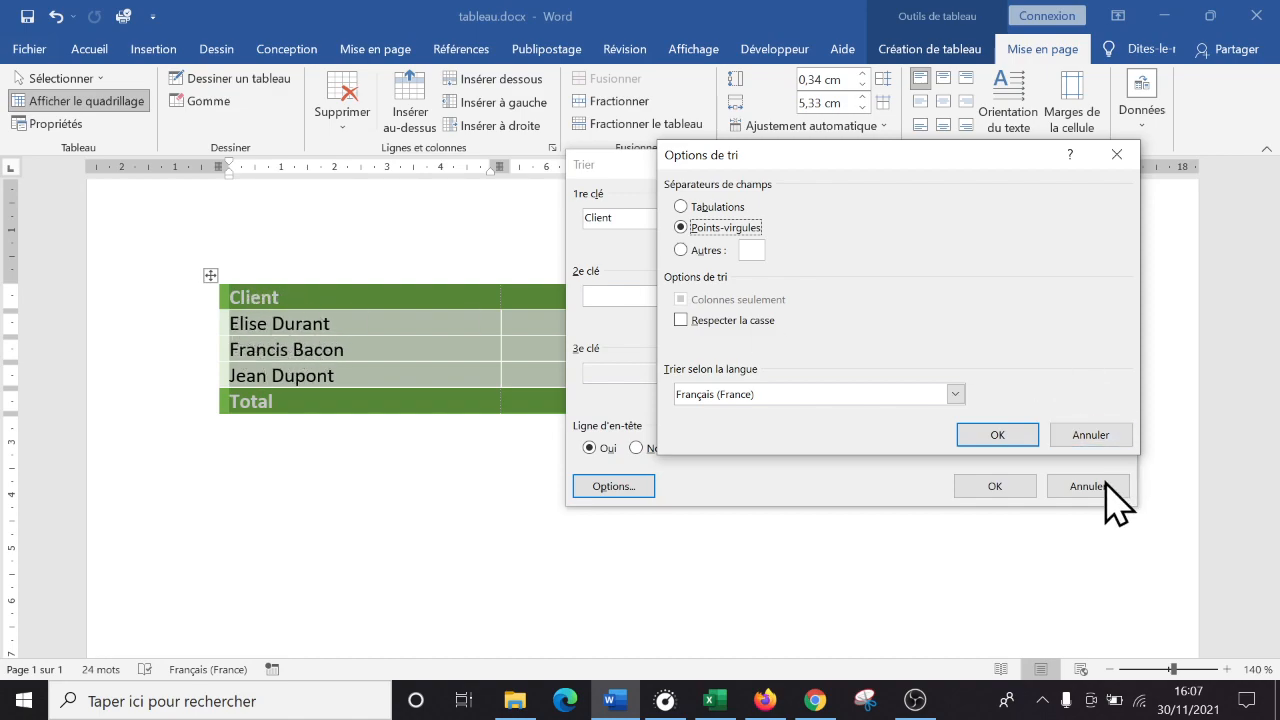
click(1097, 434)
click(1098, 488)
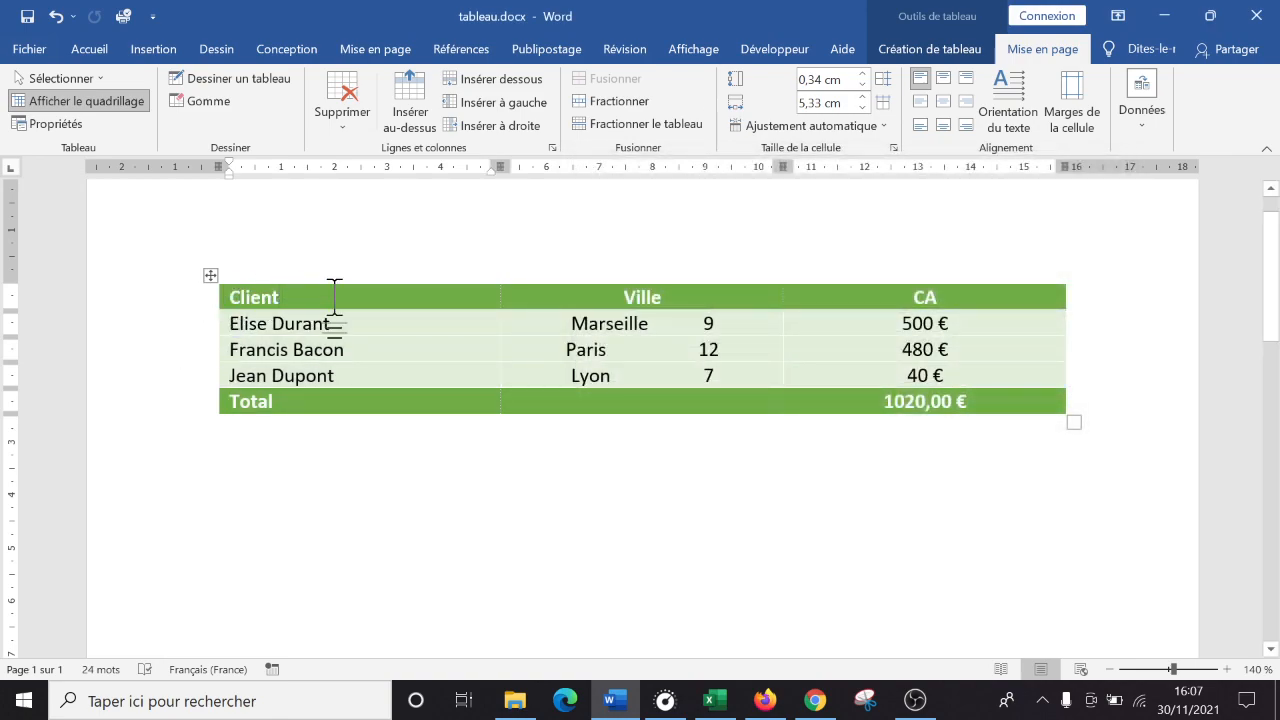
Step: Replace the Client column header with "Prénom Nom"
drag(283, 297, 229, 297)
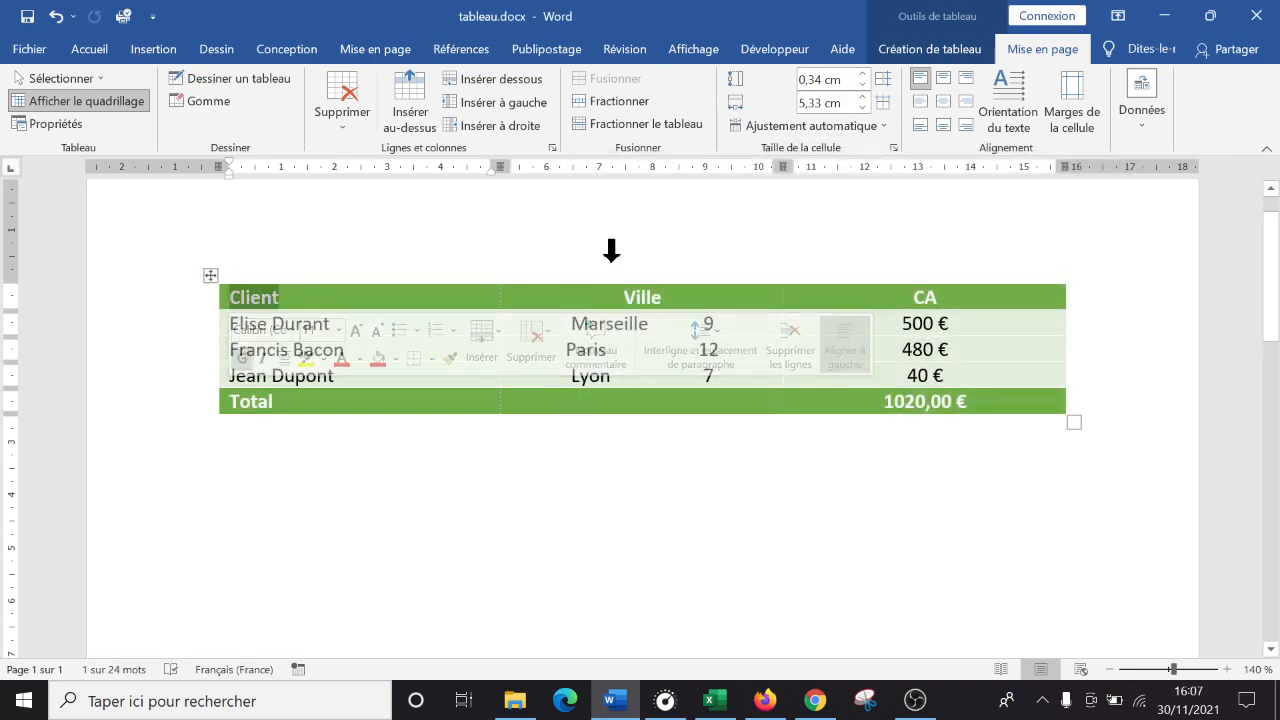
text(Prénom Nom)
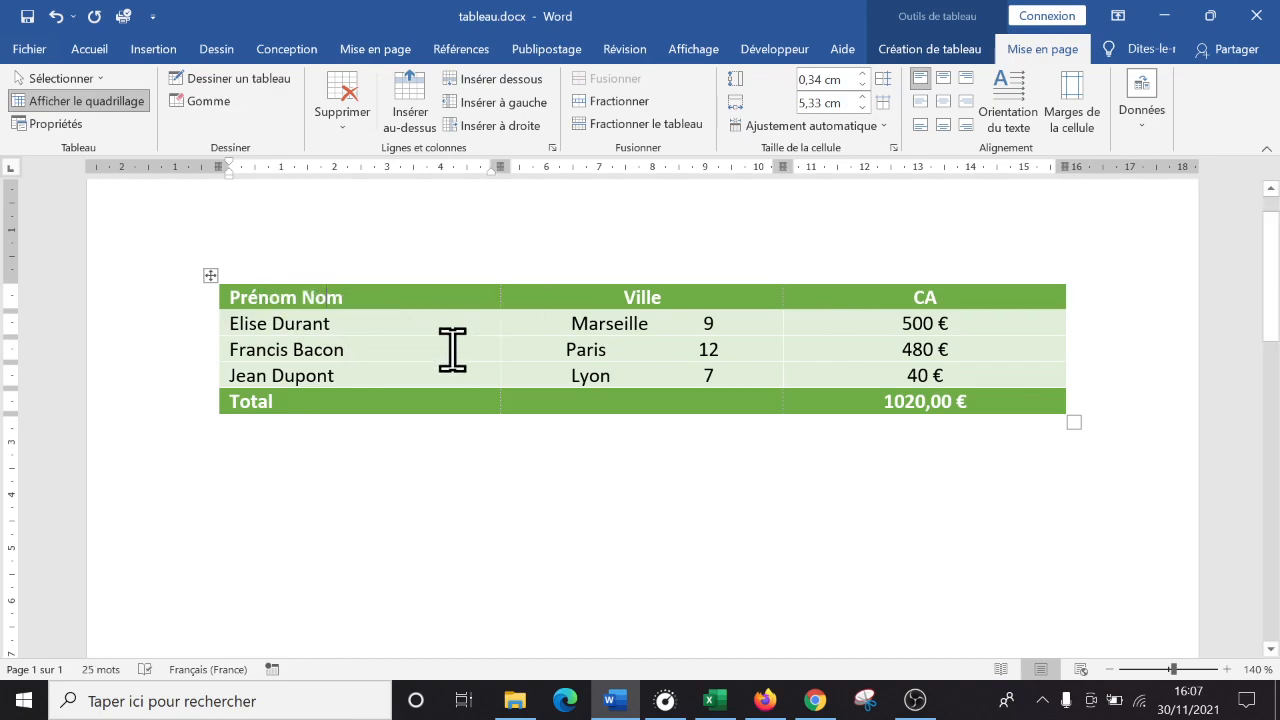
Step: Start a table sort and set its field separator to a custom character, a space, in the sort options
click(1160, 117)
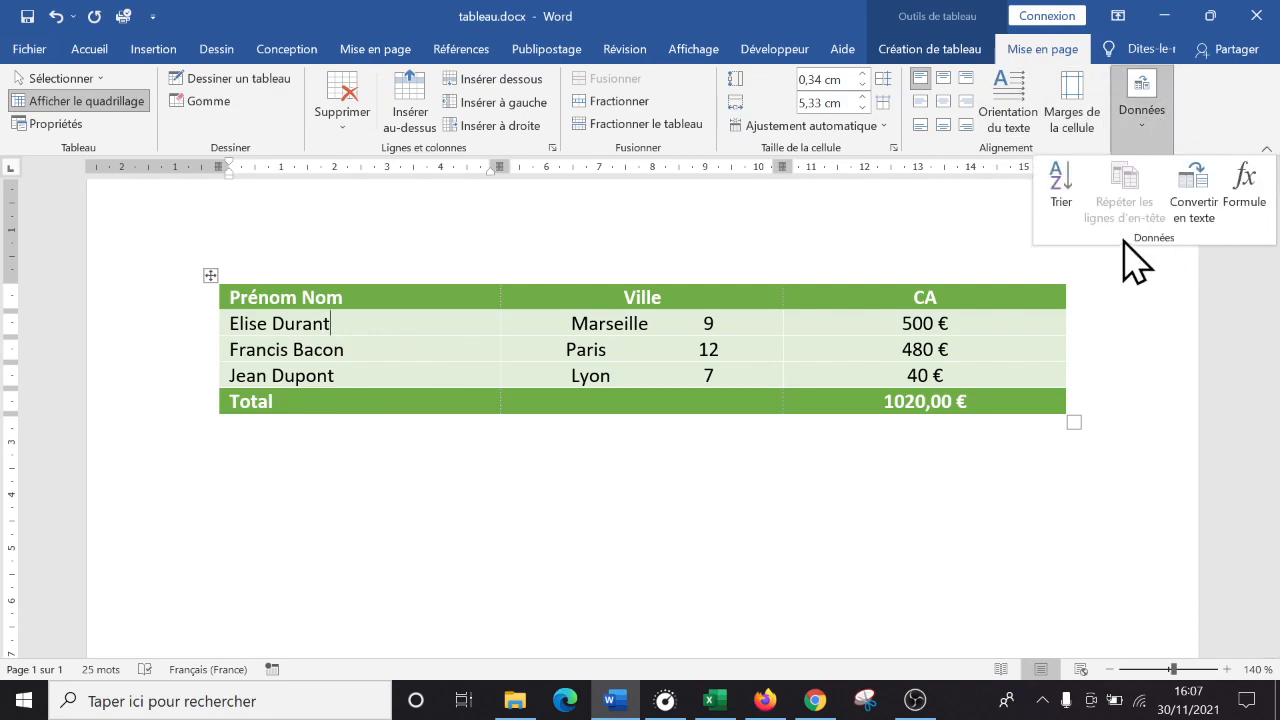
click(1062, 178)
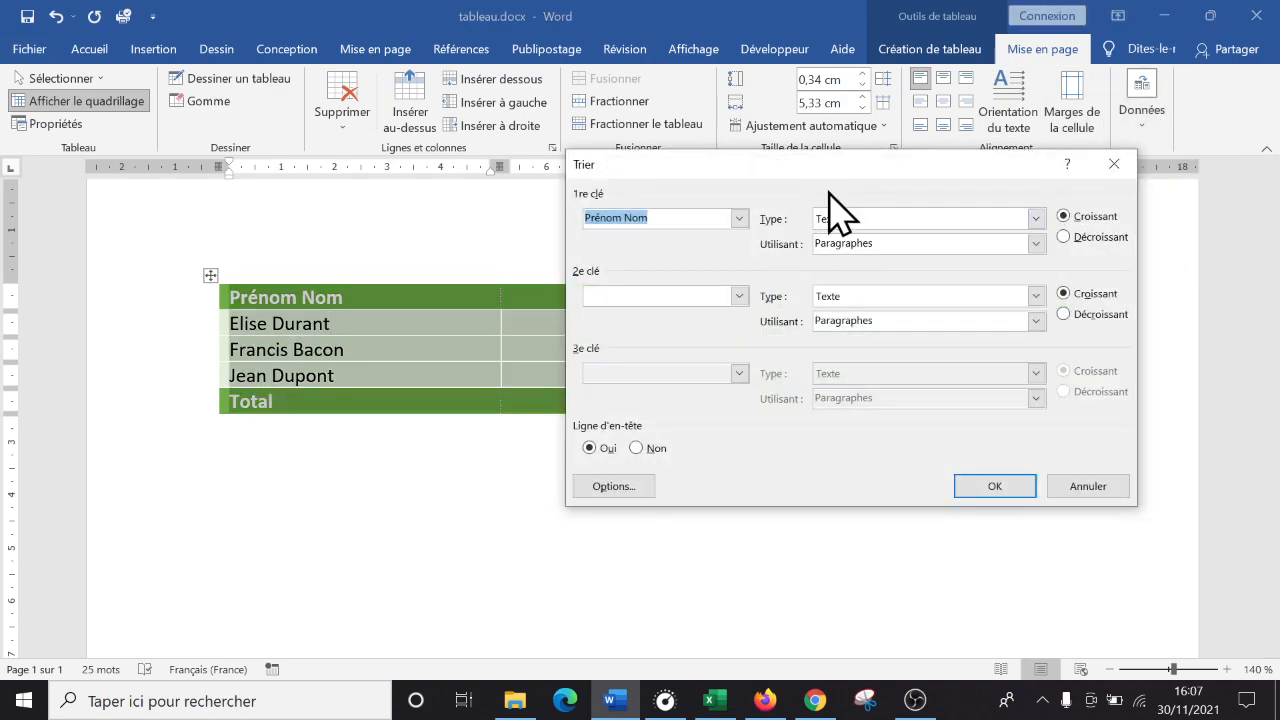
drag(844, 164, 948, 165)
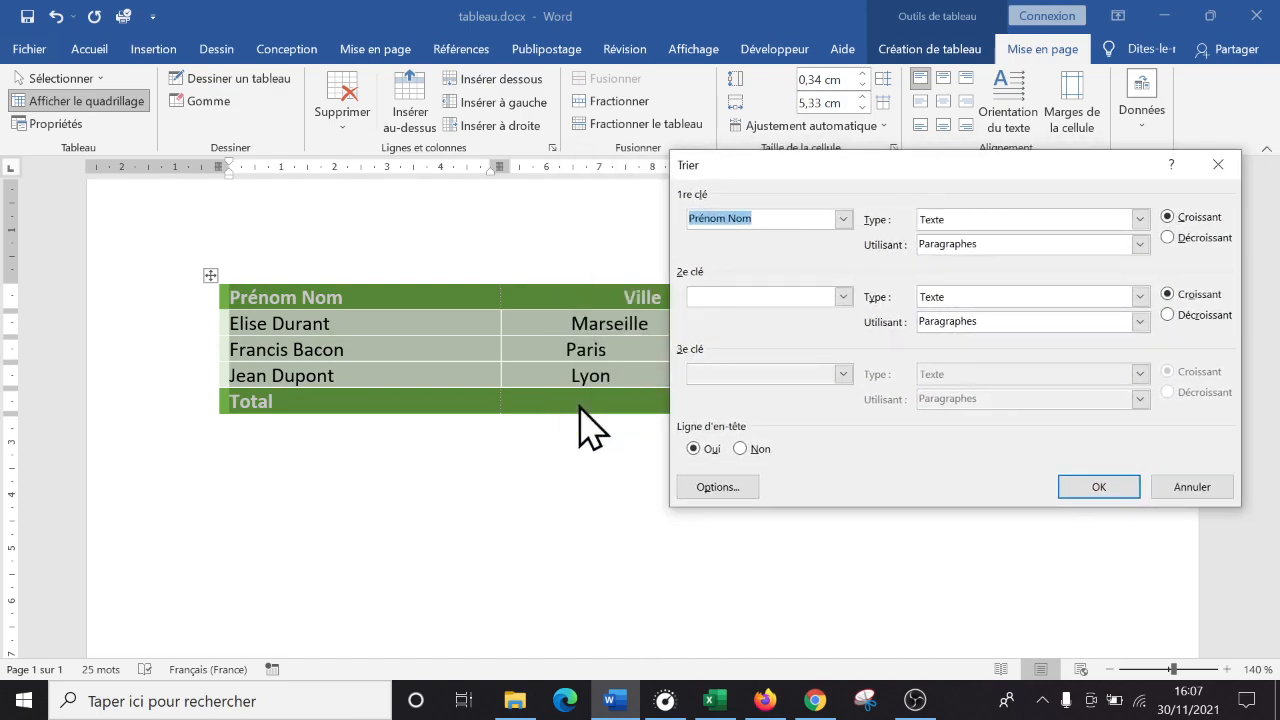
click(720, 488)
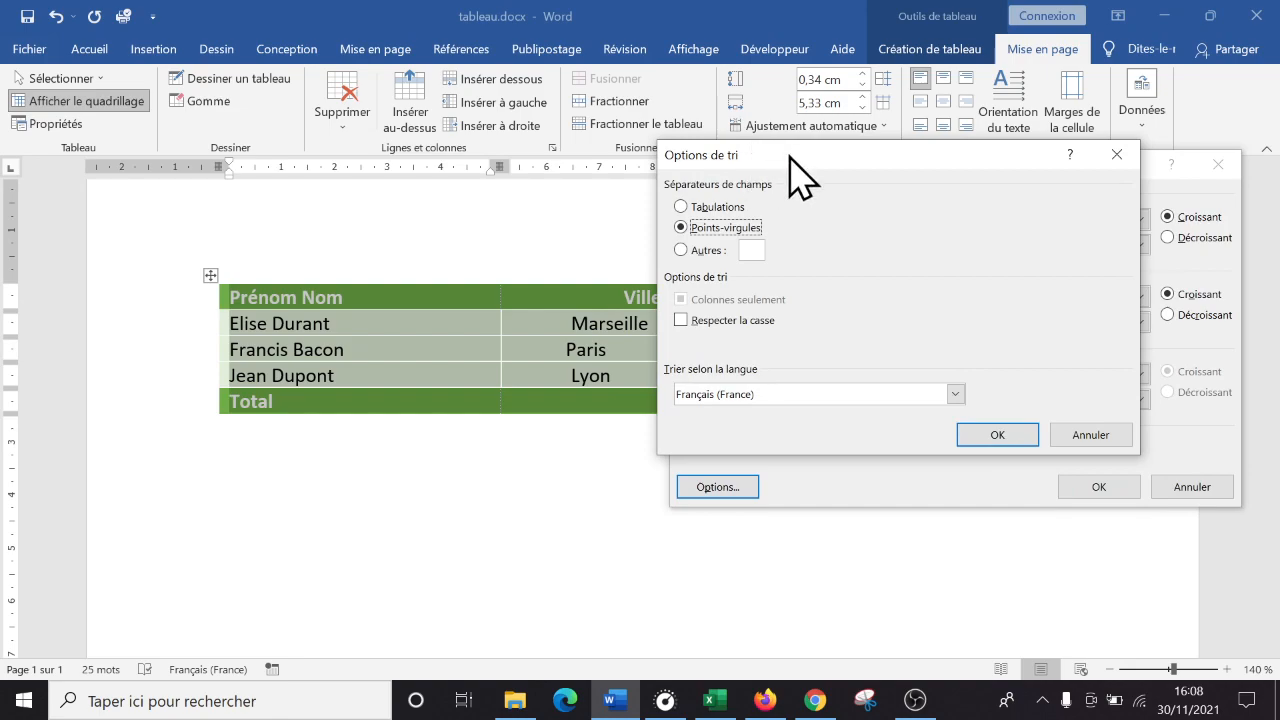
drag(789, 177, 821, 211)
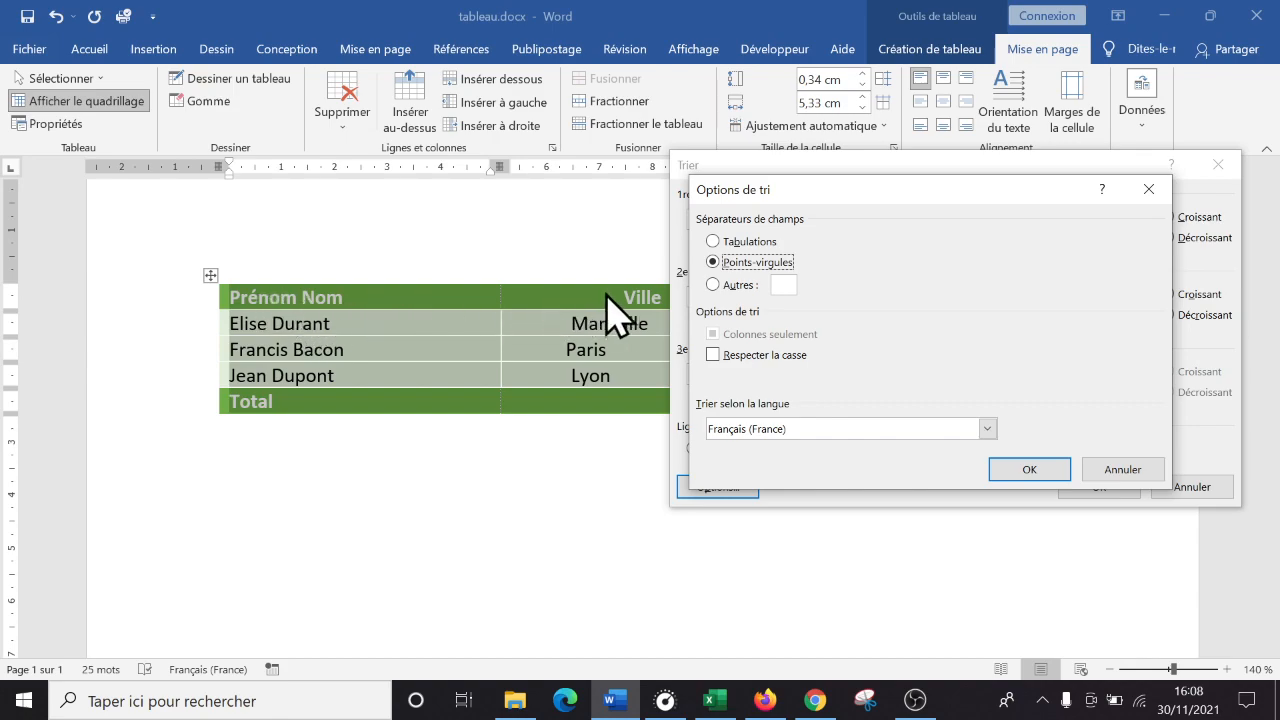
click(713, 285)
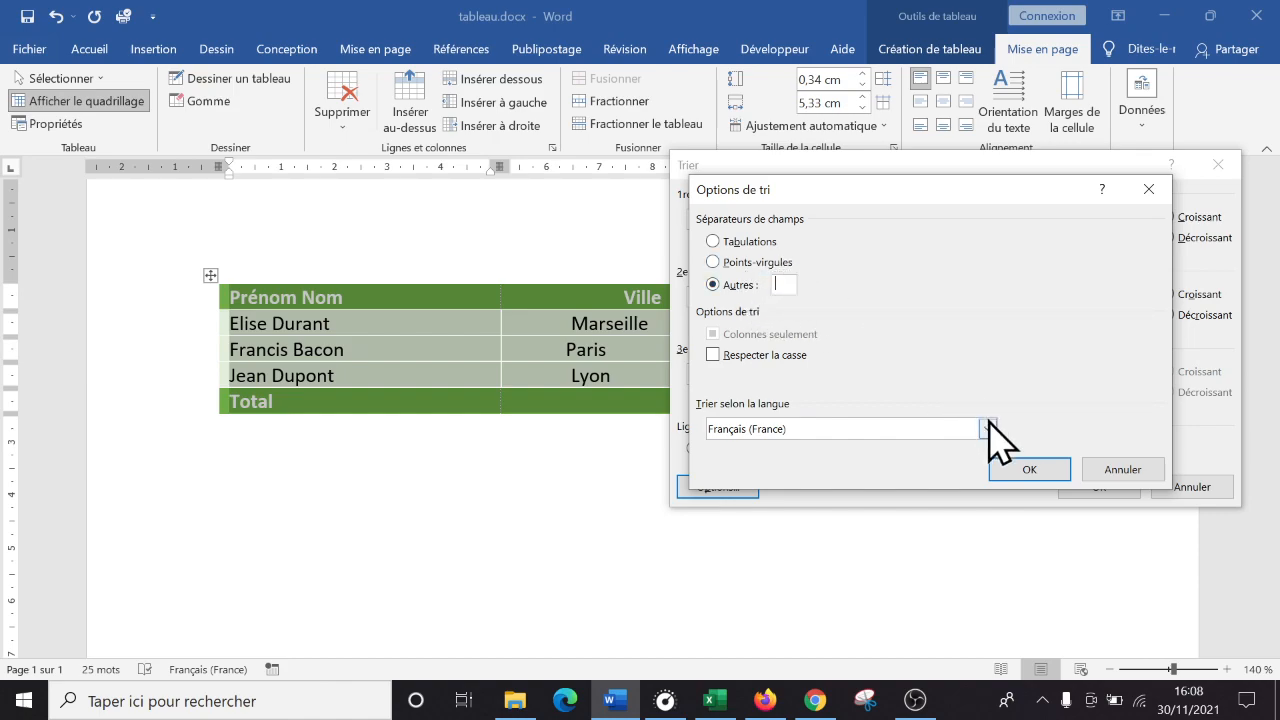
click(1031, 470)
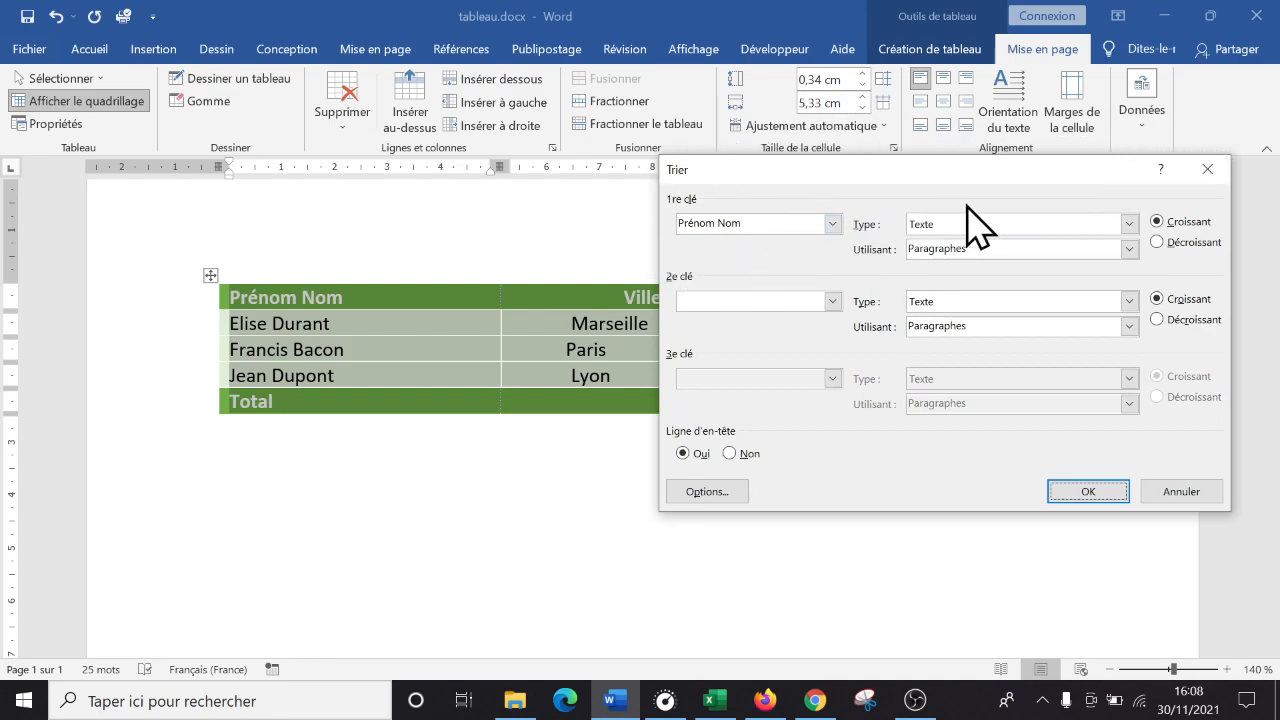
Step: Sort the table by the Prénom Nom column as text in ascending order, using the Nom field
click(1130, 223)
click(1135, 240)
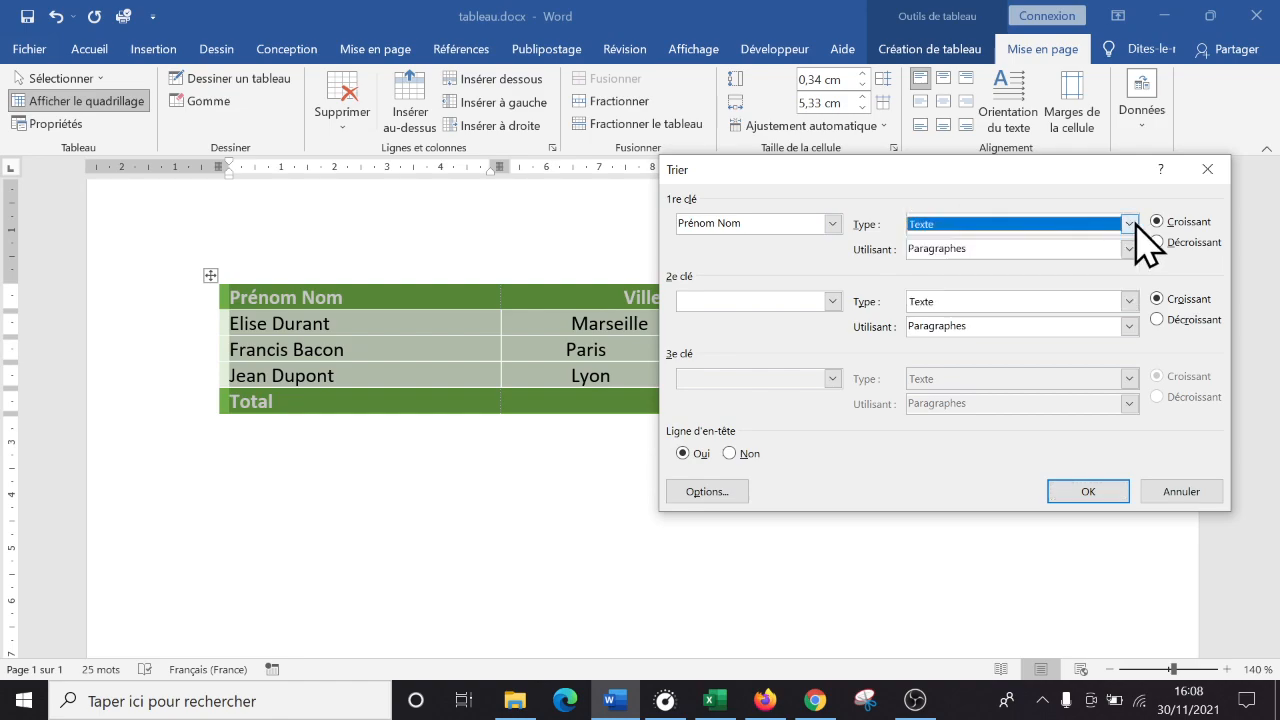
click(1130, 248)
click(1131, 249)
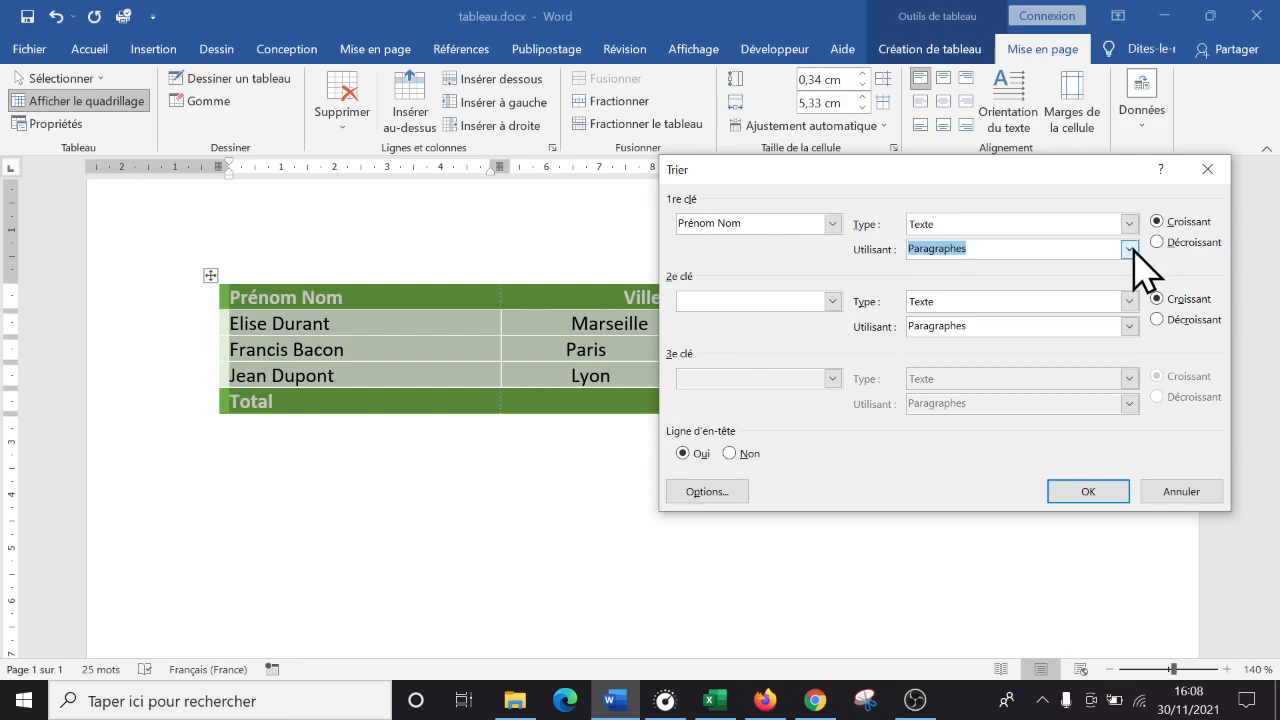
click(1131, 248)
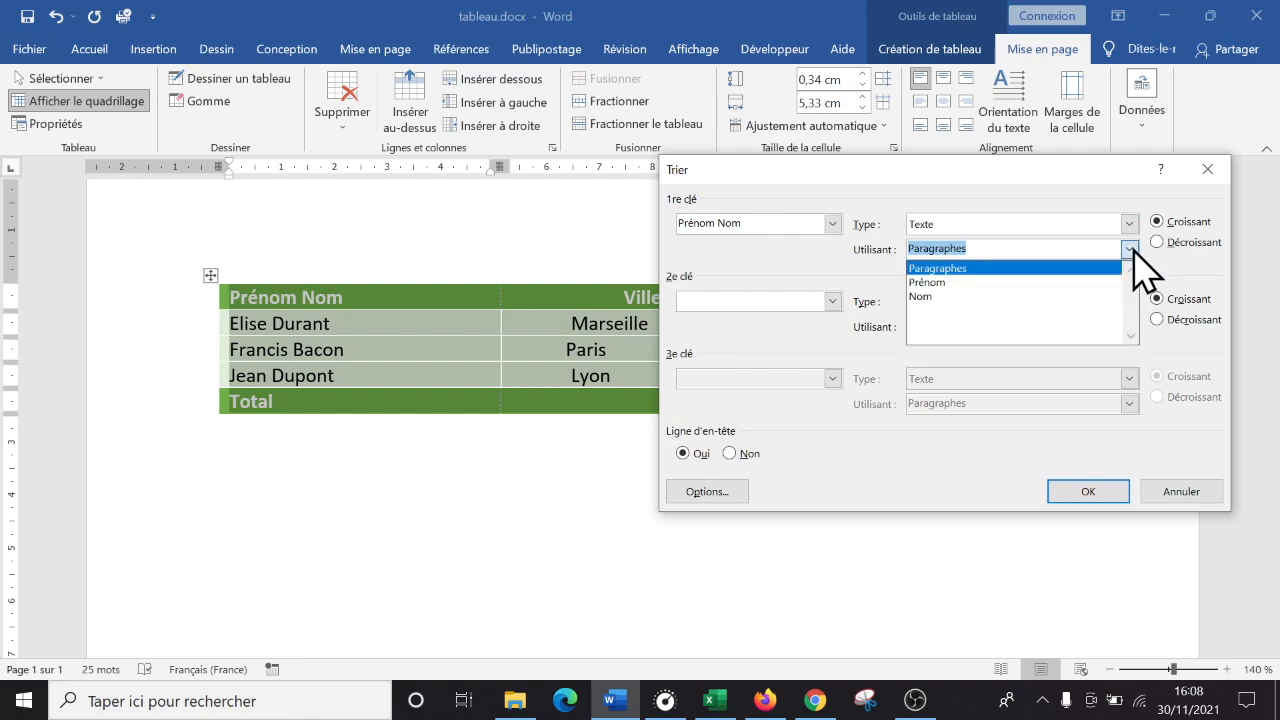
click(941, 297)
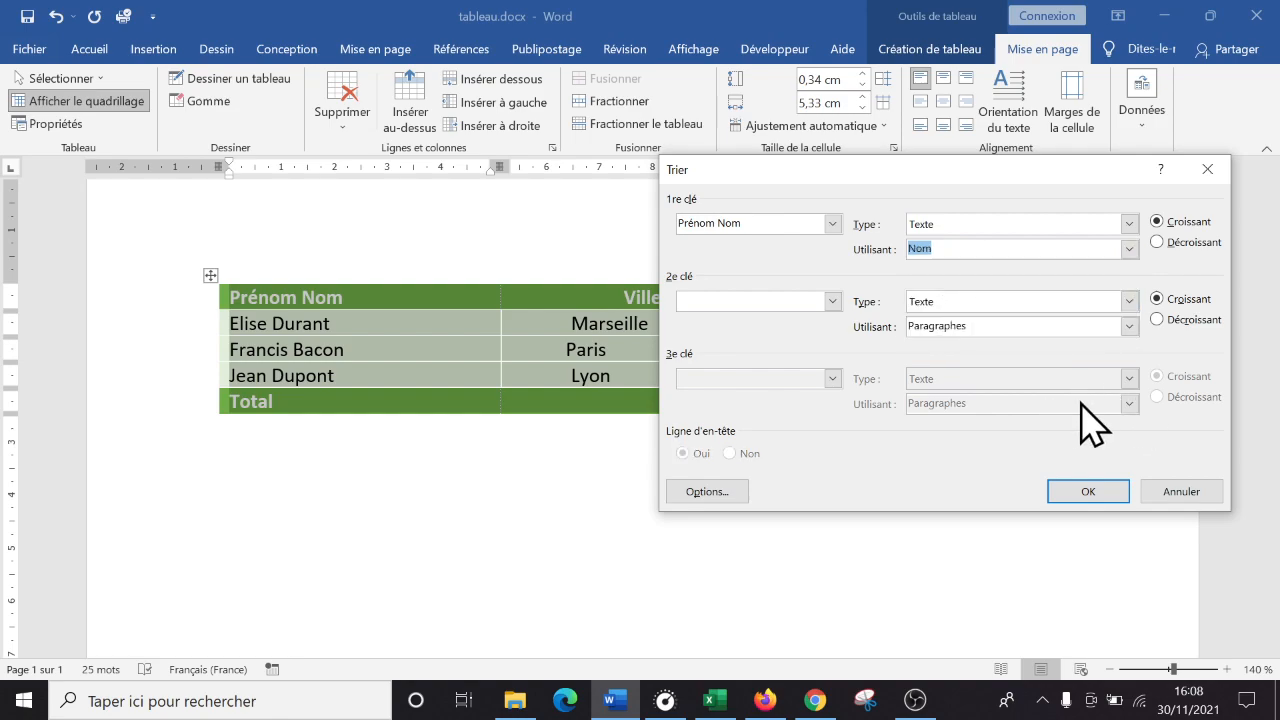
click(1085, 490)
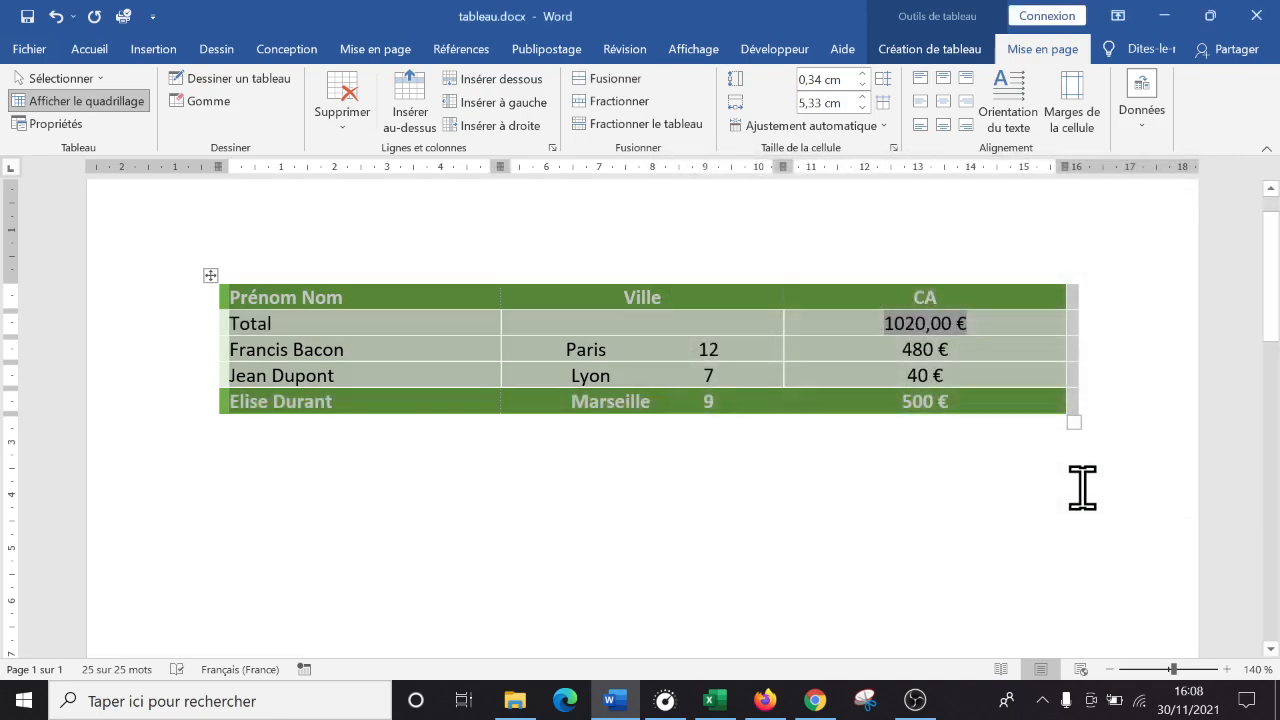
Step: Clear the contents of the Lyon row while keeping the empty row in the table
click(371, 322)
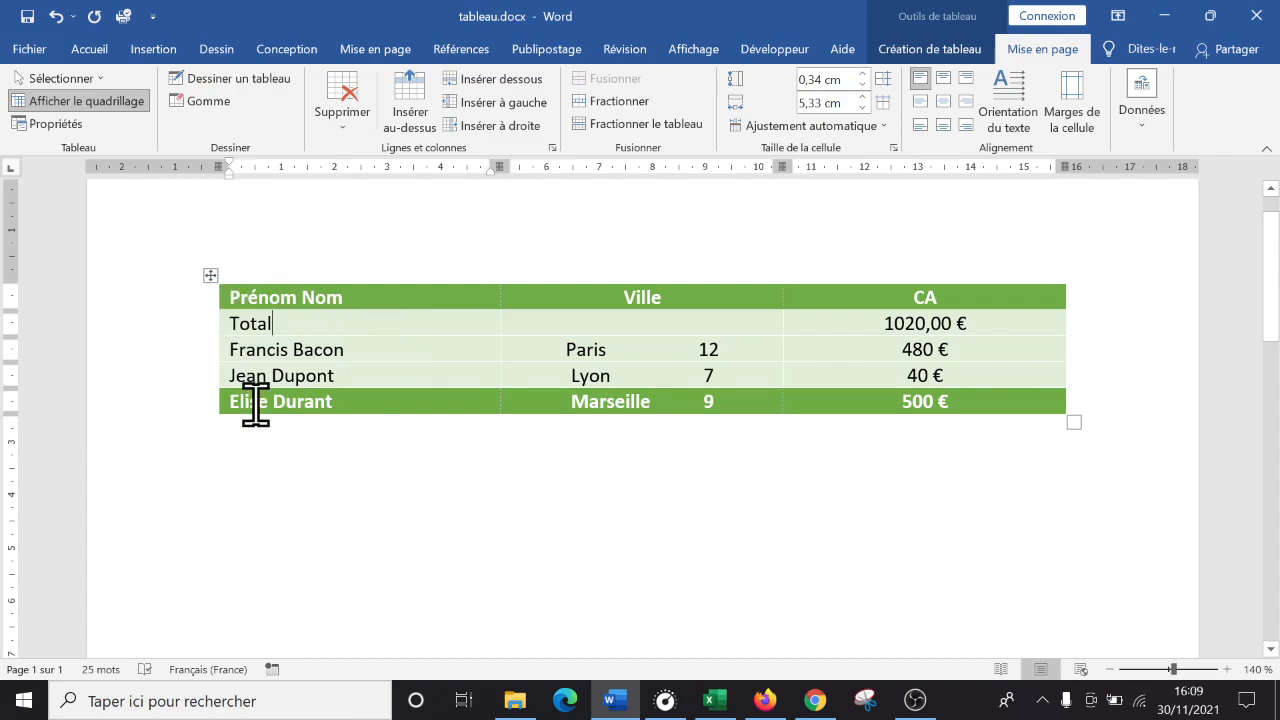
double_click(254, 322)
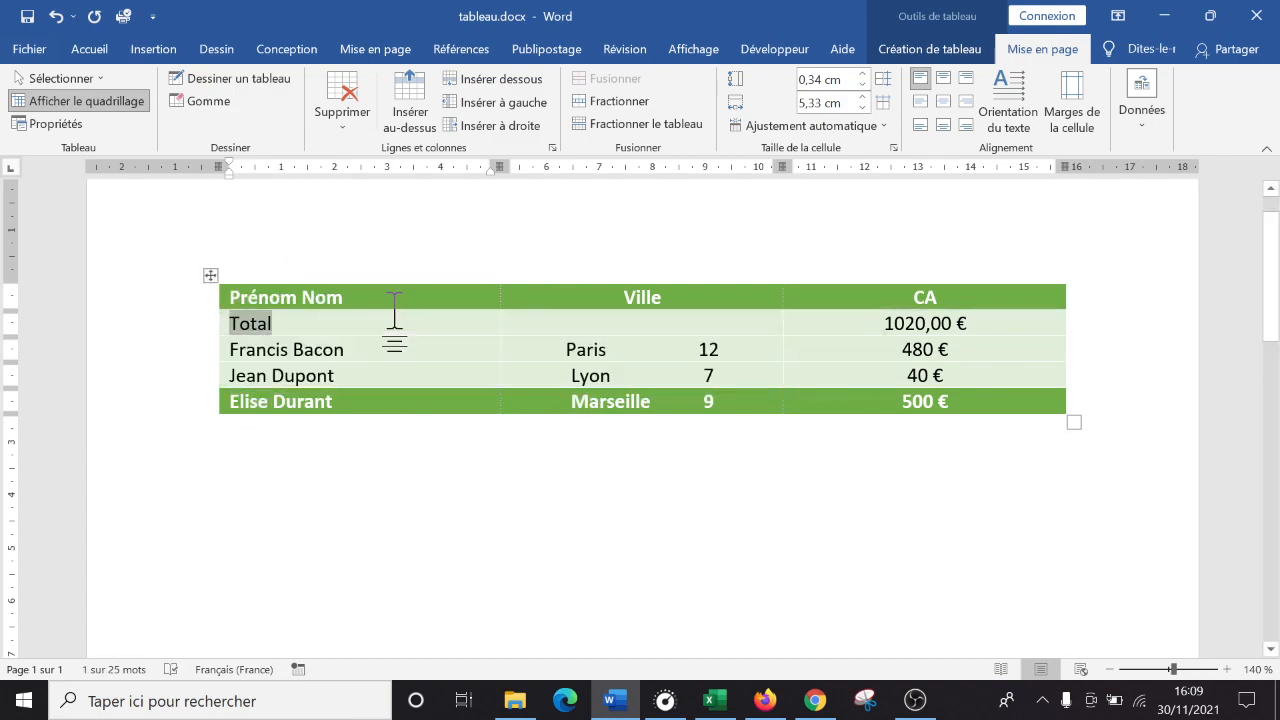
key(Right)
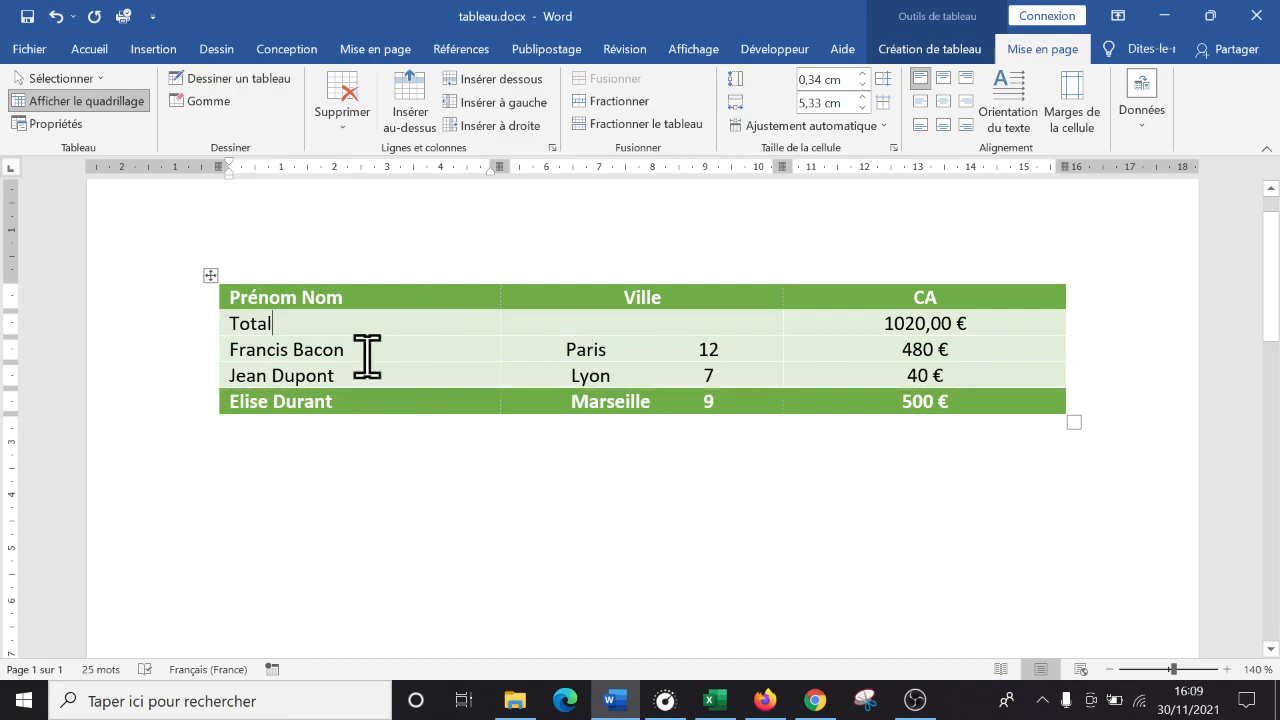
click(179, 383)
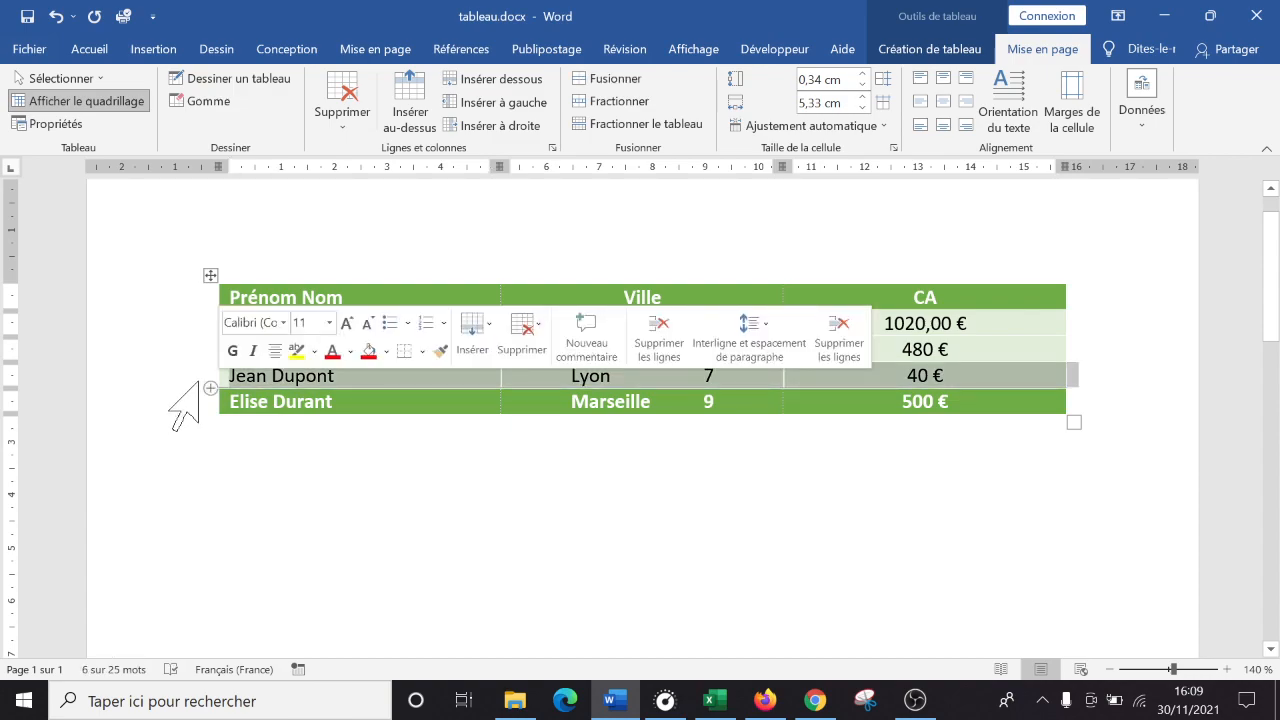
key(Delete)
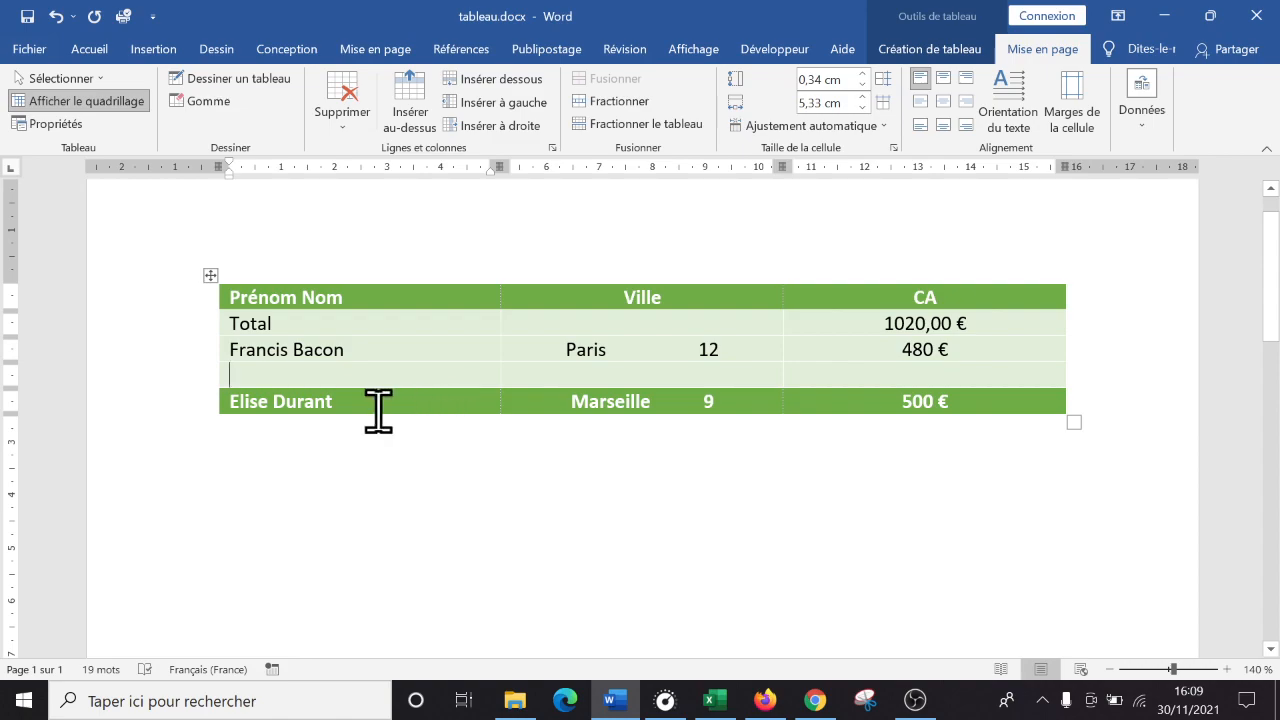
click(320, 320)
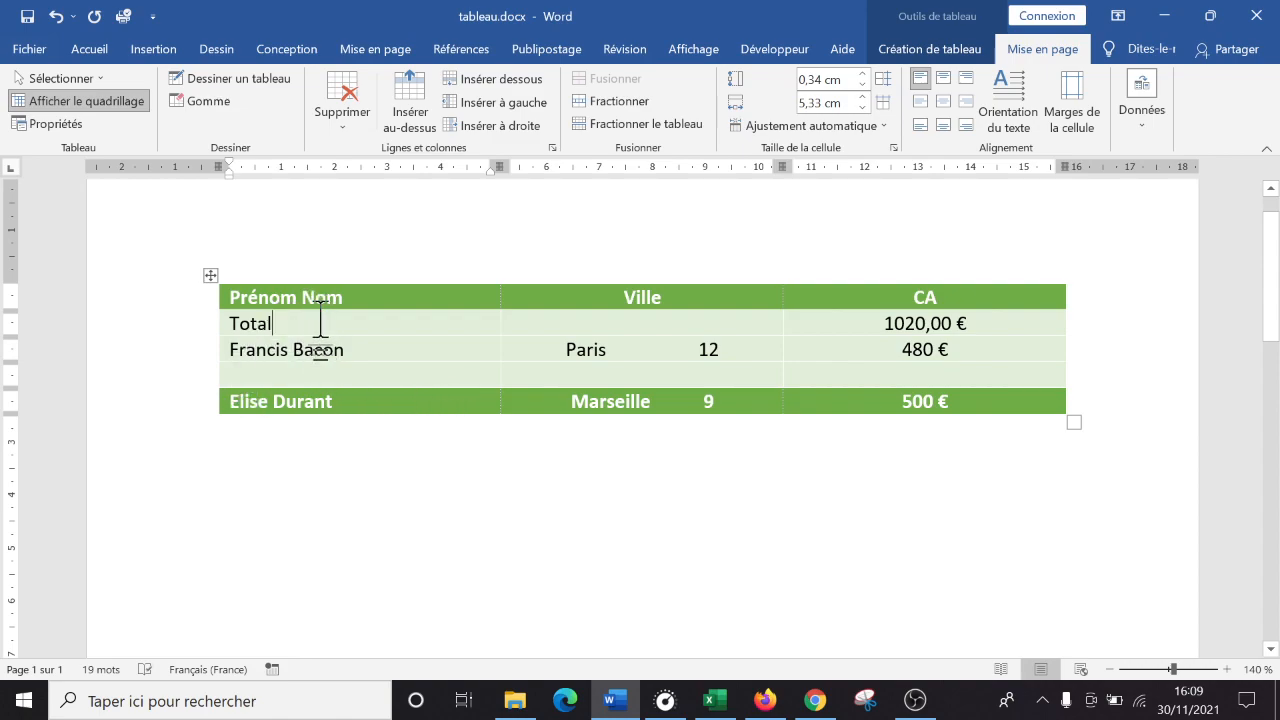